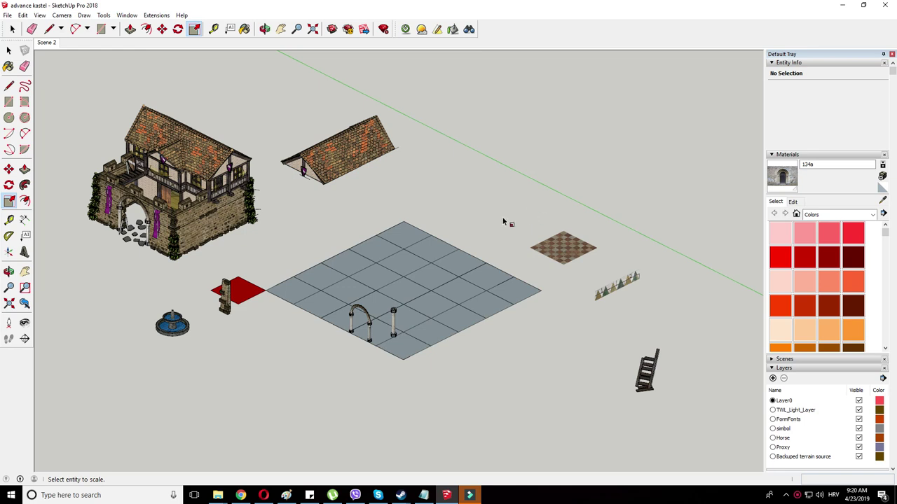
pyautogui.click(281, 29)
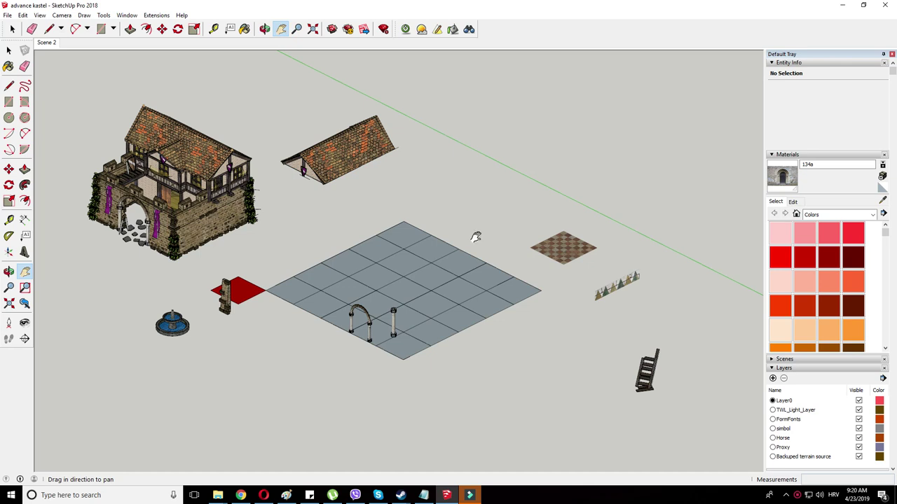
pyautogui.moveTo(471, 240)
pyautogui.mouseDown()
pyautogui.moveTo(486, 245)
pyautogui.moveTo(470, 256)
pyautogui.moveTo(479, 250)
pyautogui.moveTo(467, 239)
pyautogui.mouseUp()
pyautogui.moveTo(225, 118); pyautogui.dragTo(229, 137)
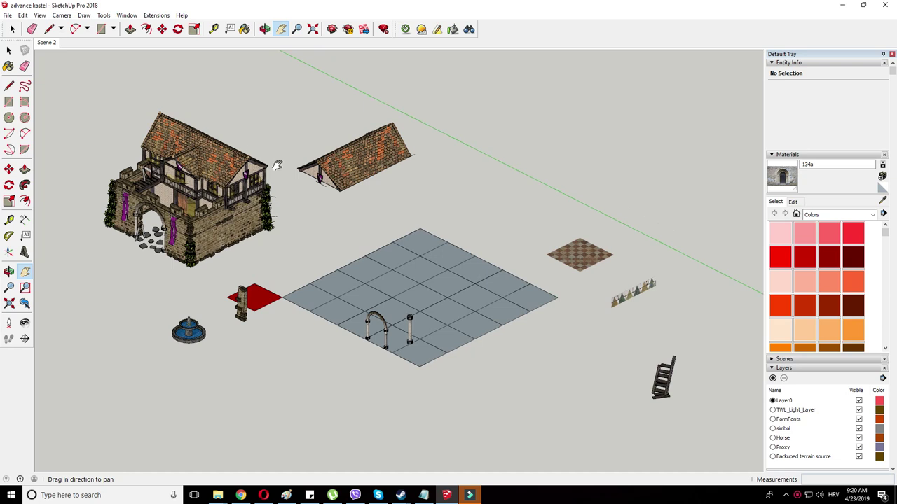
pyautogui.click(161, 28)
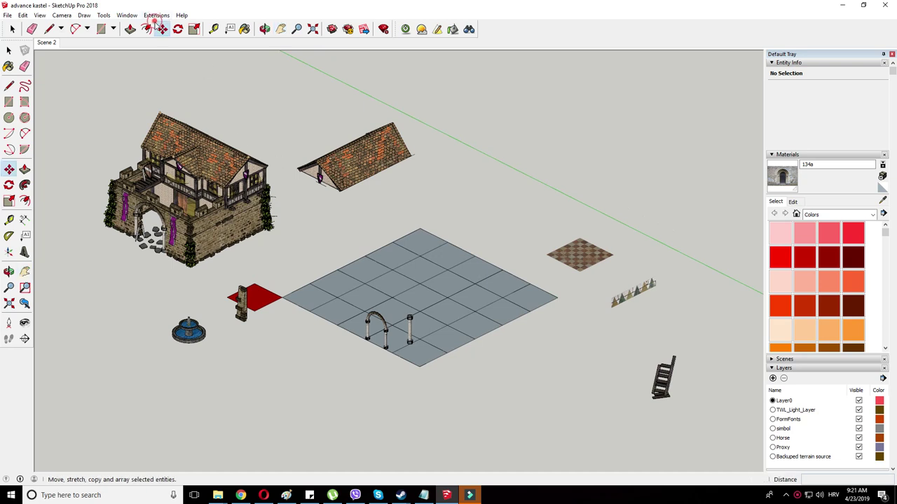
pyautogui.click(279, 30)
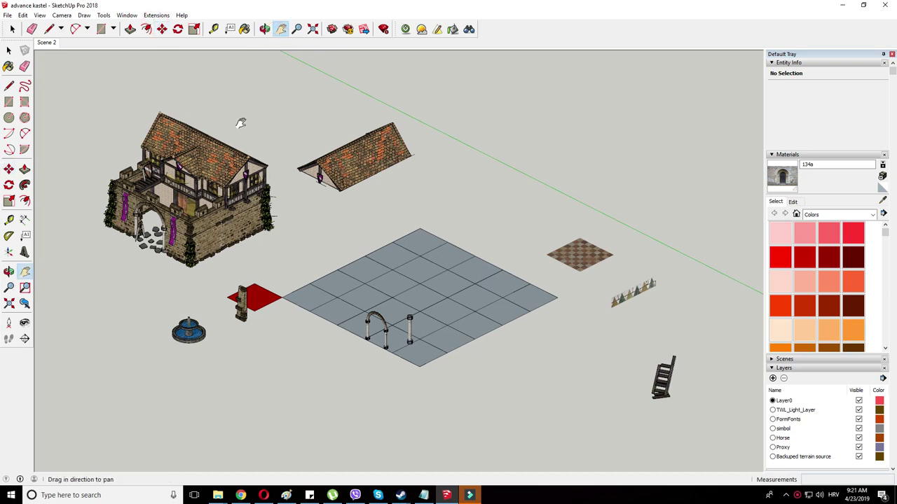
pyautogui.click(162, 29)
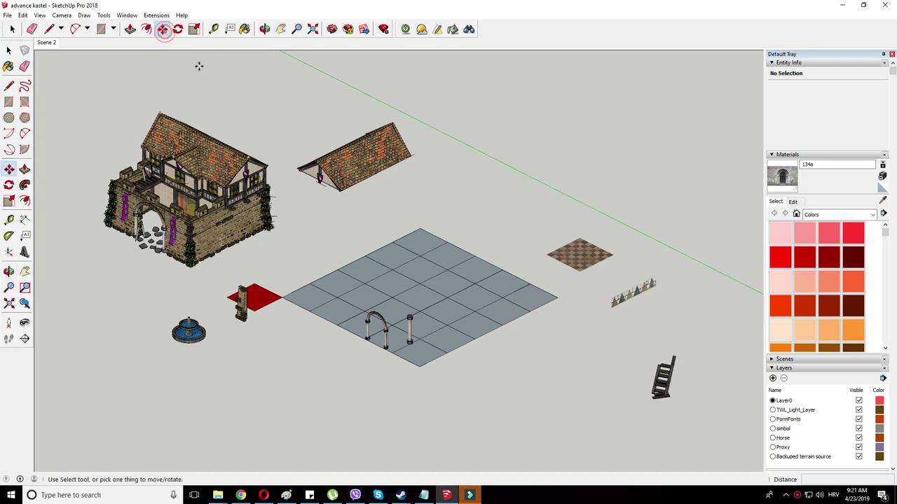
pyautogui.click(280, 30)
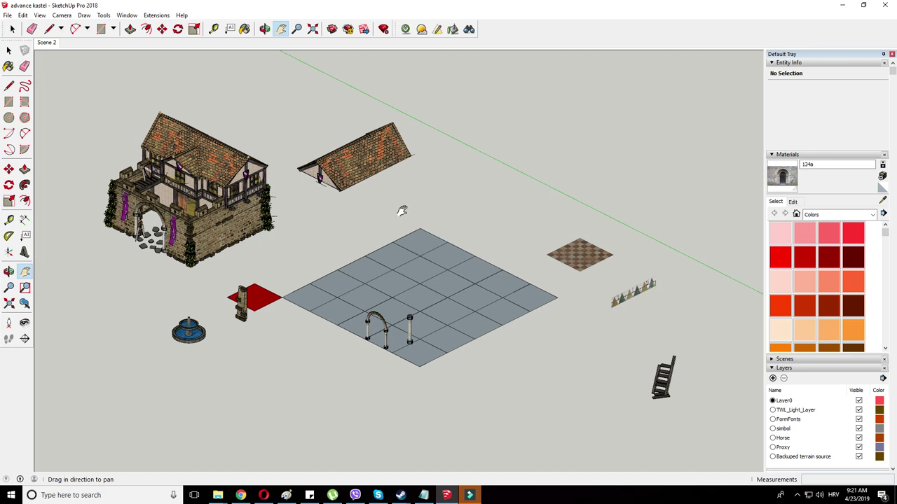
pyautogui.moveTo(316, 236); pyautogui.dragTo(318, 241)
# - Draw a square of about 54.9 by 54.9 cm on the grey grid near its corner facing the checkered tile
pyautogui.click(8, 101)
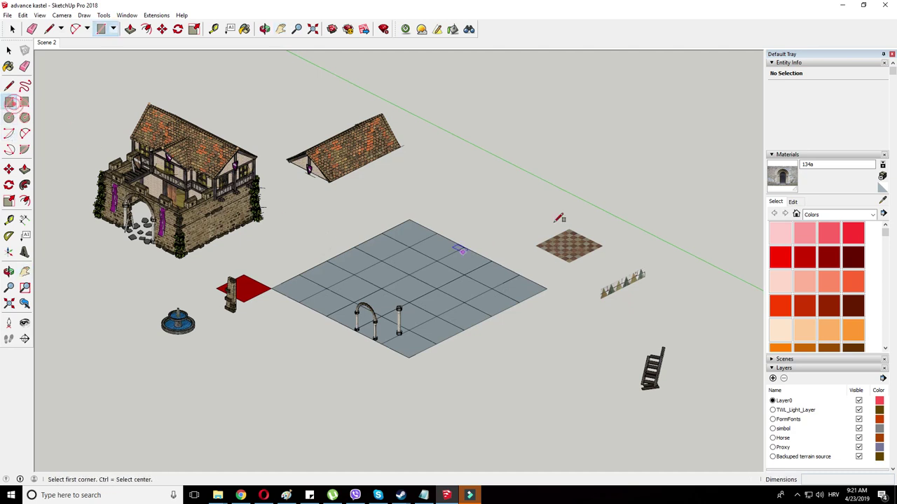
pyautogui.scroll(6, 482, 254)
pyautogui.click(559, 291)
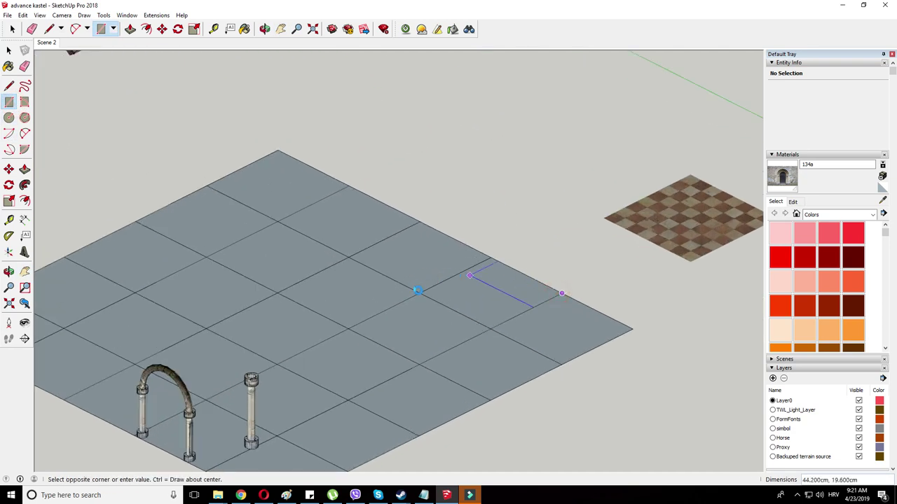
pyautogui.scroll(1, 417, 290)
pyautogui.click(404, 294)
# - Push/Pull the new square upward about 66.6 cm to form a block
pyautogui.rightClick(483, 292)
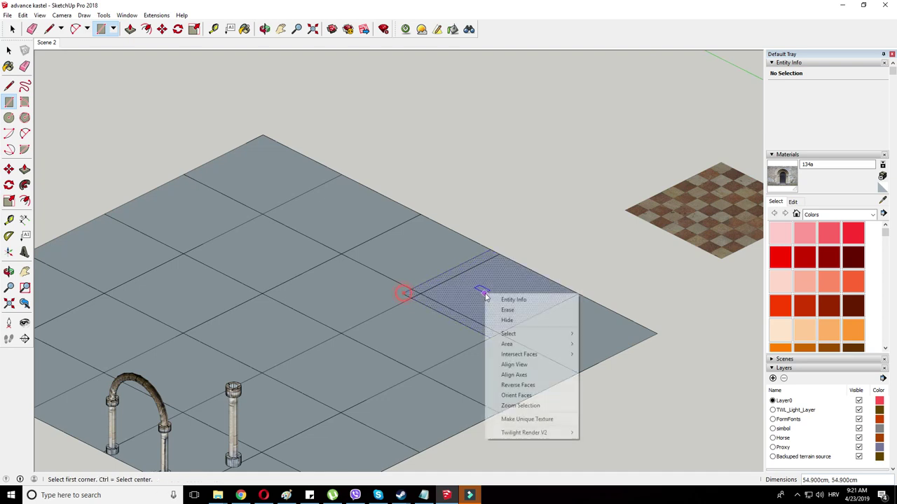
pyautogui.click(144, 29)
pyautogui.click(133, 30)
pyautogui.scroll(-2, 414, 206)
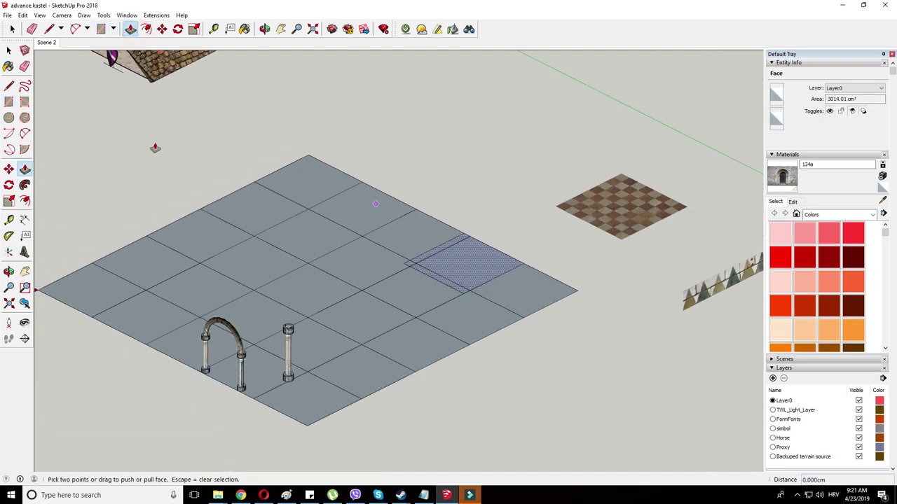
pyautogui.moveTo(474, 272); pyautogui.dragTo(473, 143)
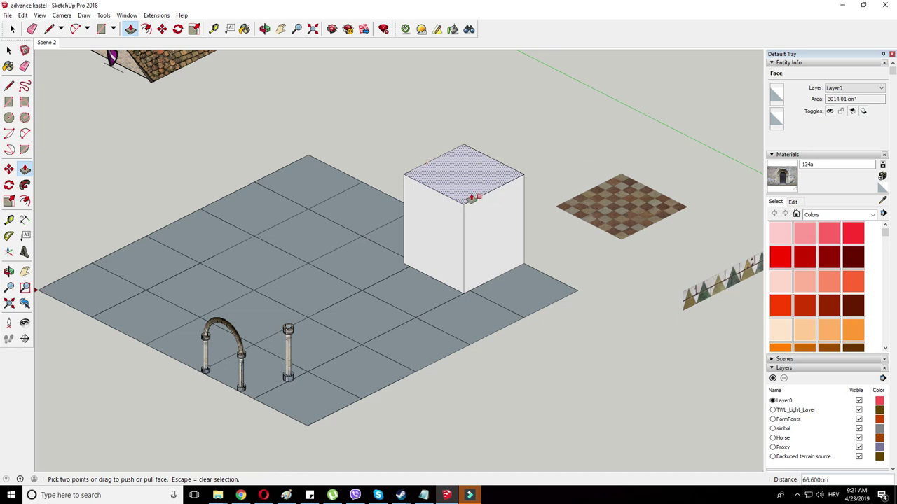
# - Taper the block by scaling its top face inward from two opposite corners, the second by about 0.88
pyautogui.click(195, 29)
pyautogui.scroll(2, 481, 180)
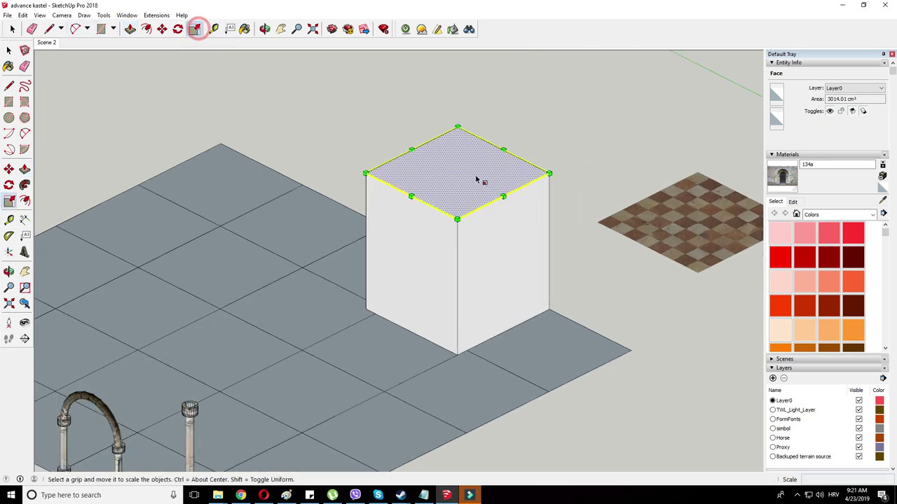
pyautogui.moveTo(547, 173); pyautogui.dragTo(531, 177)
pyautogui.moveTo(367, 173); pyautogui.dragTo(384, 173)
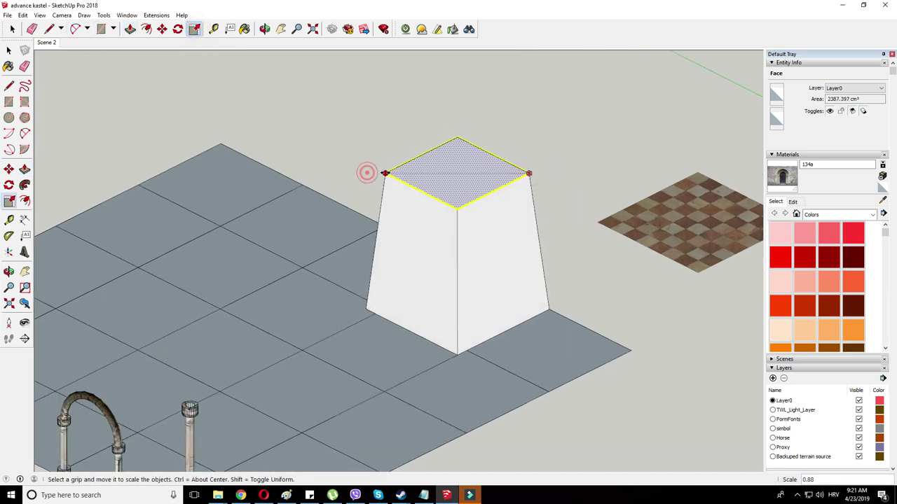
# - Move the top face down to shorten the tapered block and scale that face slightly further inward
pyautogui.click(162, 29)
pyautogui.click(469, 182)
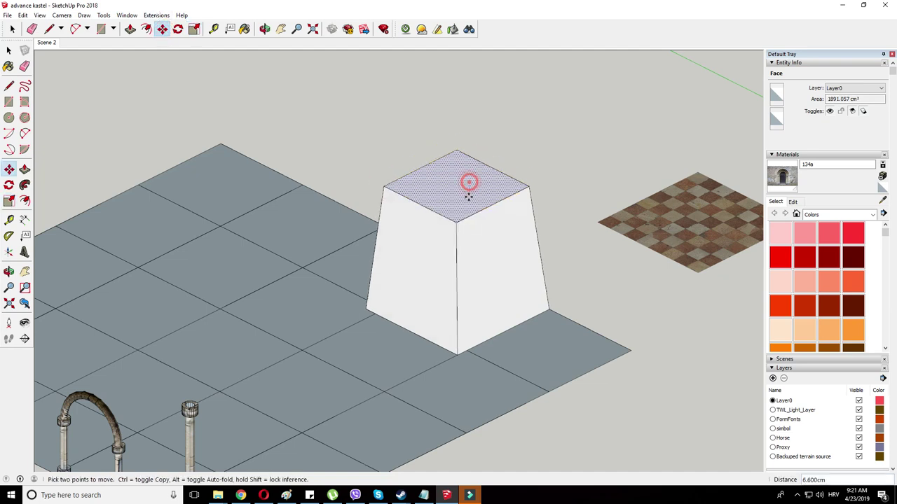
pyautogui.scroll(-5, 501, 179)
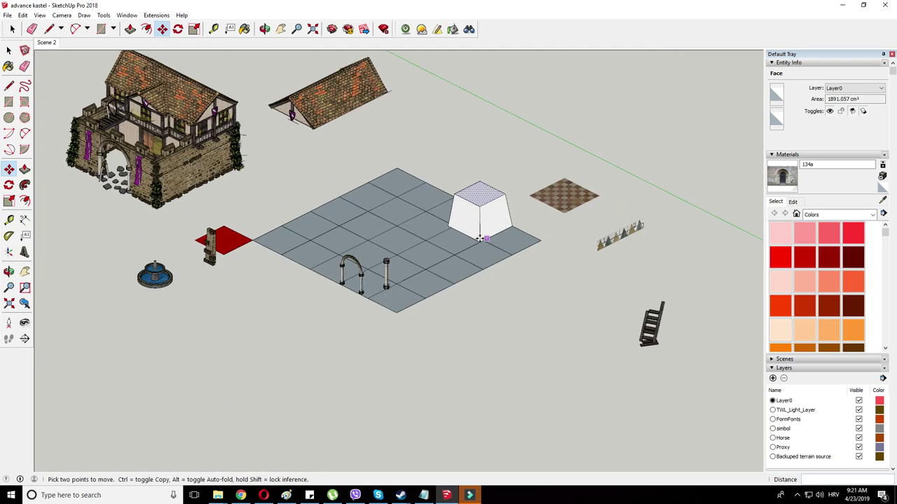
pyautogui.scroll(3, 477, 188)
pyautogui.scroll(3, 462, 194)
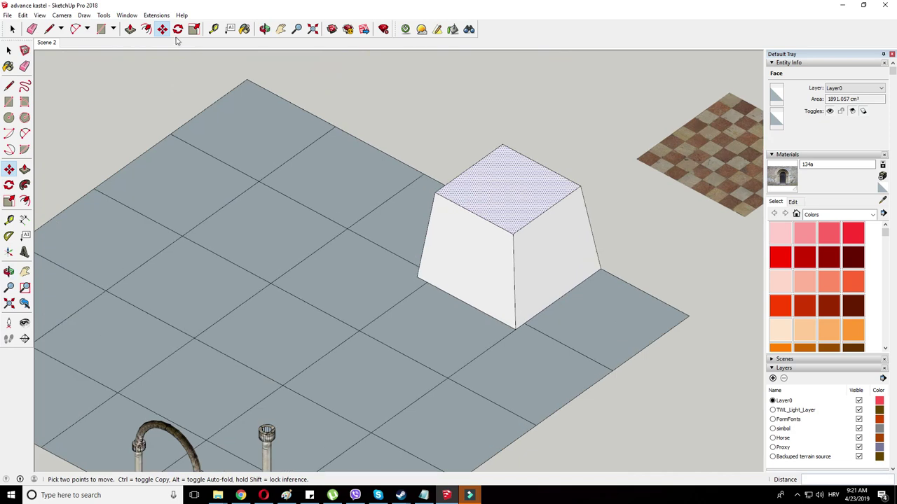
pyautogui.press('s')
pyautogui.moveTo(441, 194); pyautogui.dragTo(441, 193)
pyautogui.moveTo(449, 189); pyautogui.dragTo(500, 203, button='middle')
pyautogui.scroll(-6, 435, 200)
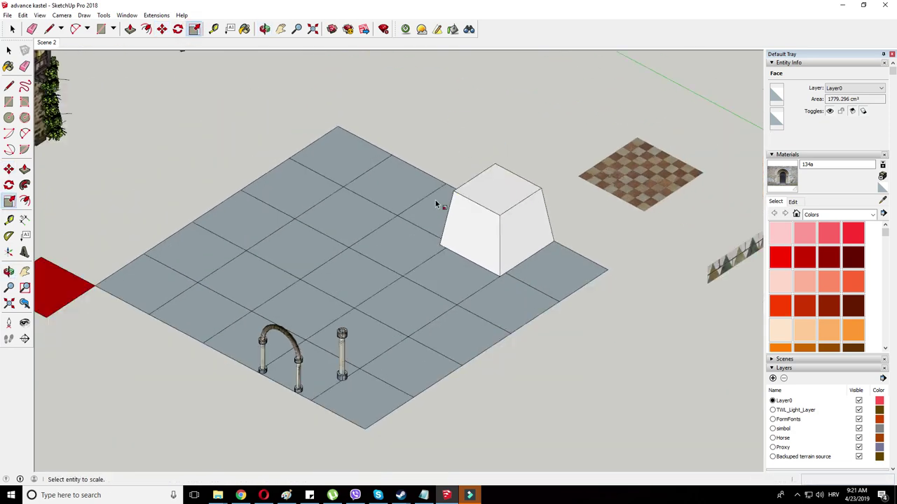
# - Push/Pull the tapered block's top face upward to add a straight upper section and fine-tune its height
pyautogui.click(882, 201)
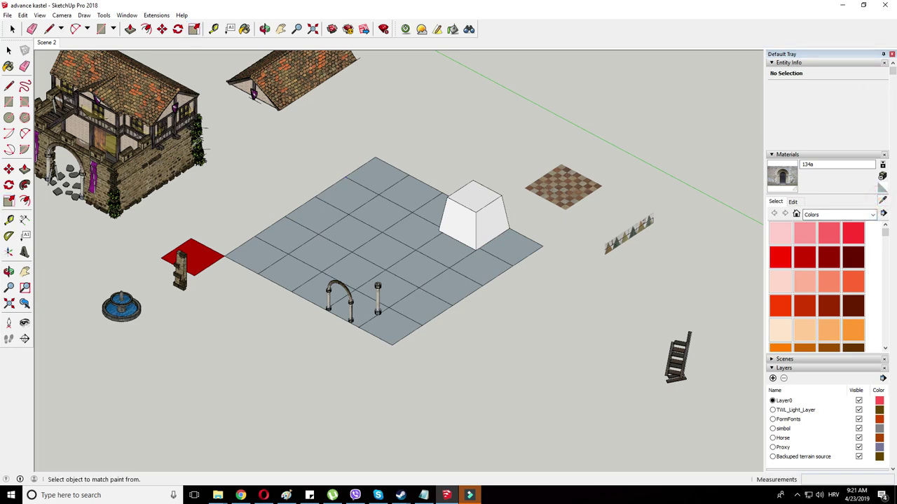
pyautogui.click(131, 28)
pyautogui.click(477, 202)
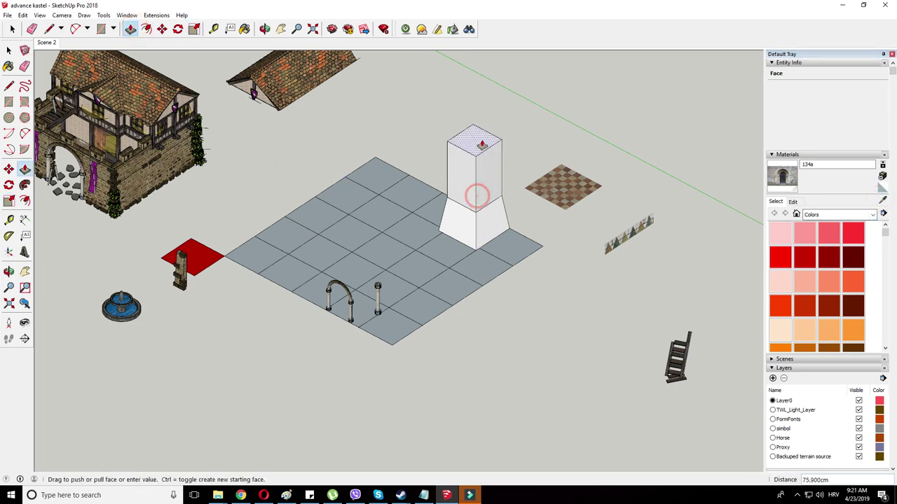
pyautogui.click(471, 172)
pyautogui.scroll(-3, 438, 172)
pyautogui.moveTo(421, 171); pyautogui.dragTo(414, 131, button='middle')
pyautogui.scroll(2, 451, 164)
pyautogui.click(468, 175)
pyautogui.click(468, 178)
pyautogui.scroll(-4, 448, 171)
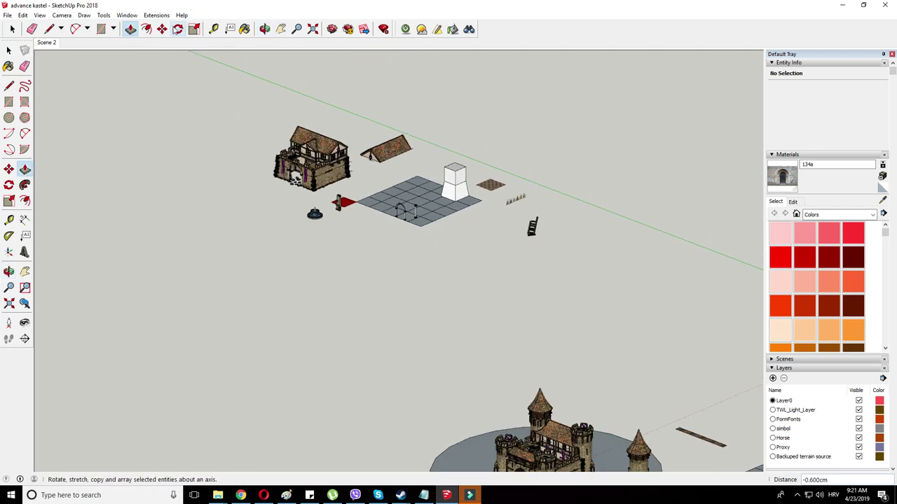
# - Copy the round tower standing beside the castle model over to the far edge of the grey grid
pyautogui.click(161, 28)
pyautogui.press('ctrl')
pyautogui.click(636, 459)
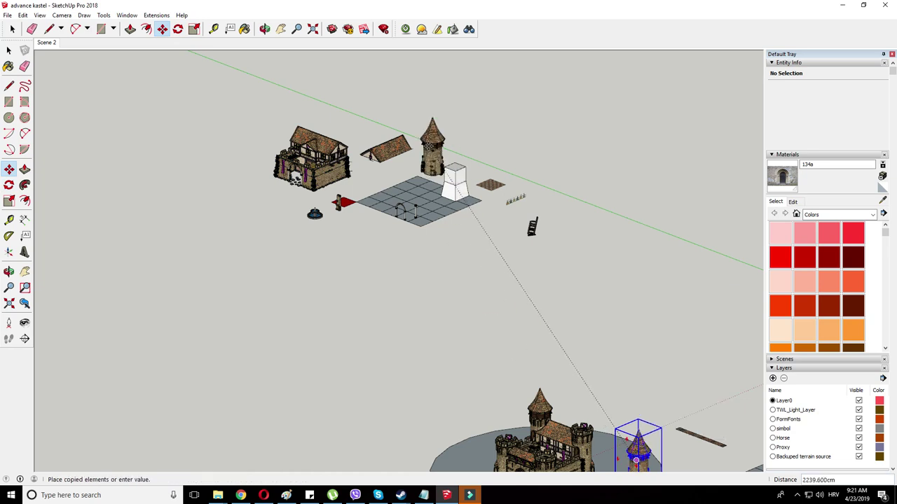
pyautogui.click(429, 146)
# - Move the copied round tower onto the white block and then clear of it, into the open area behind
pyautogui.scroll(5, 429, 148)
pyautogui.click(433, 167)
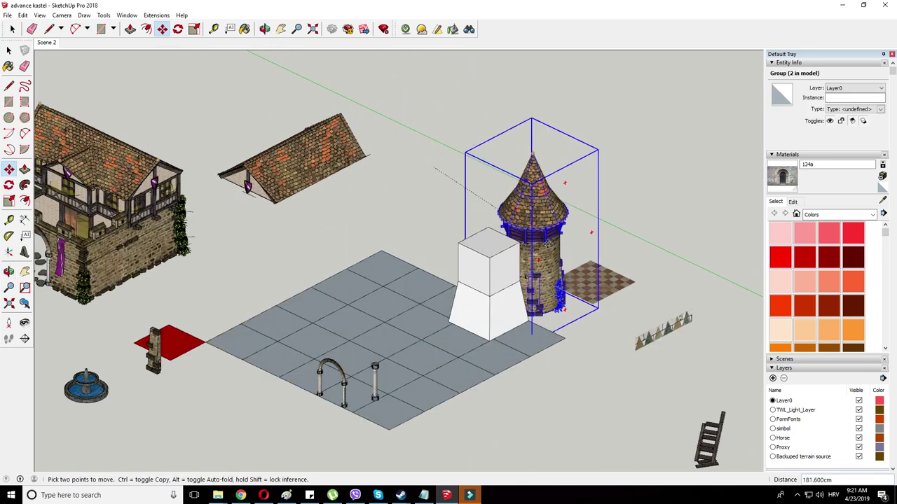
pyautogui.click(595, 348)
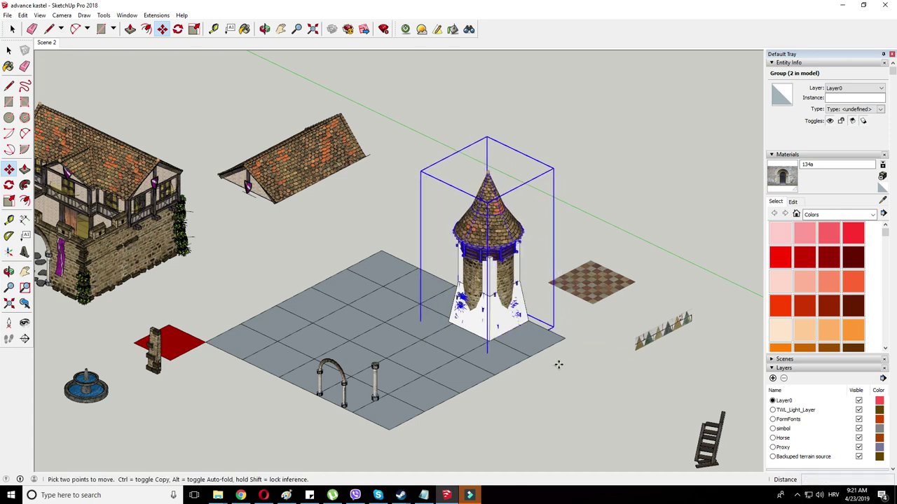
pyautogui.click(558, 365)
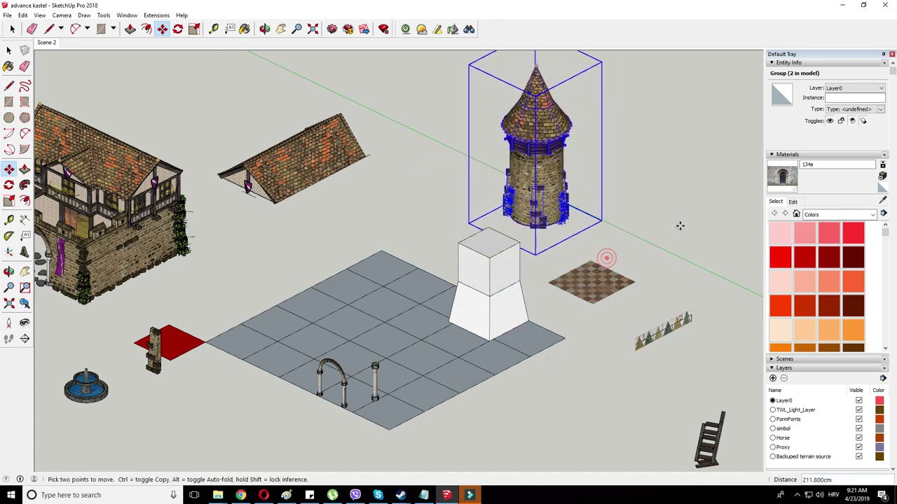
# - Select the horizontal edges between the straight upper section and the tapered base and move them down
pyautogui.scroll(-2, 630, 227)
pyautogui.scroll(2, 543, 267)
pyautogui.scroll(-2, 531, 238)
pyautogui.moveTo(465, 199); pyautogui.dragTo(463, 161, button='middle')
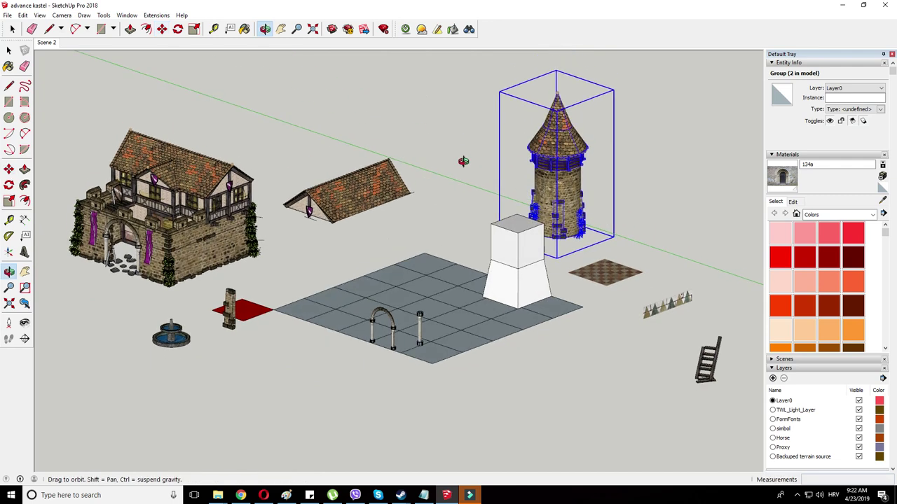
pyautogui.scroll(3, 484, 219)
pyautogui.rightClick(519, 237)
pyautogui.click(128, 28)
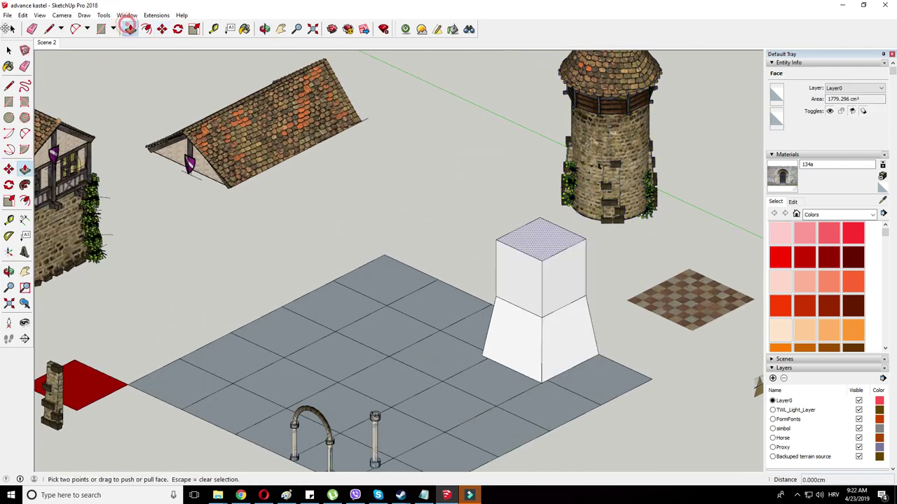
pyautogui.press('space')
pyautogui.moveTo(596, 324); pyautogui.dragTo(596, 324)
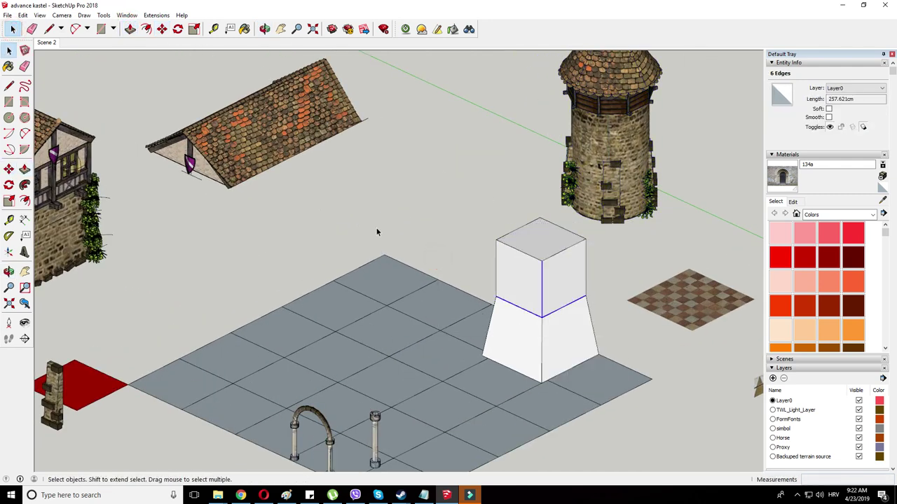
pyautogui.click(162, 29)
pyautogui.scroll(2, 627, 374)
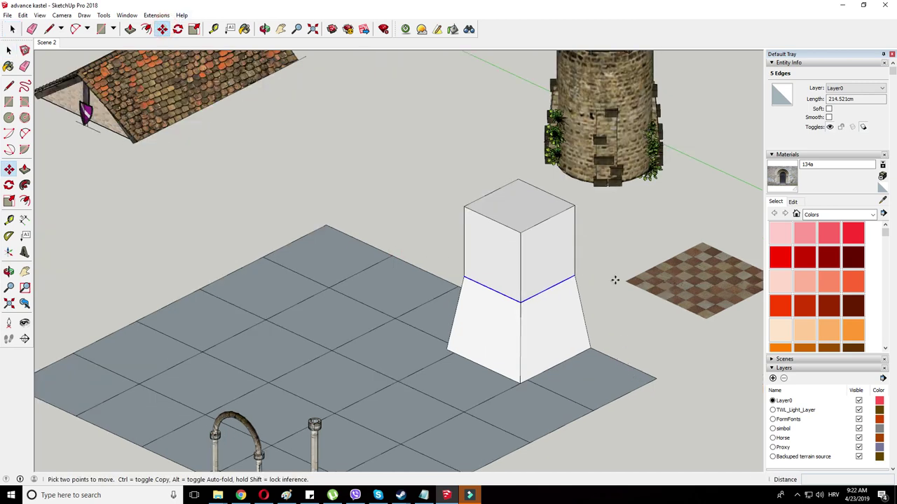
pyautogui.click(616, 299)
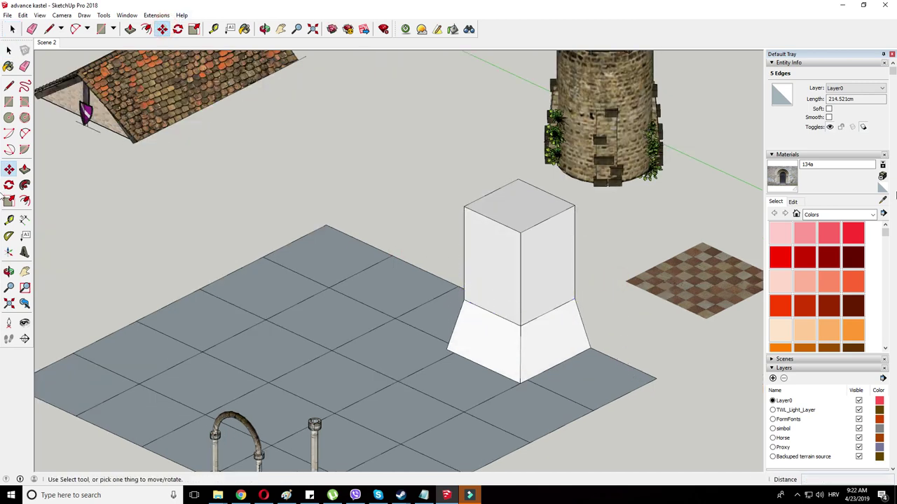
# - Sample the seamless carcassone wall material from the round tower and paint one side of the block's upper section
pyautogui.click(882, 200)
pyautogui.scroll(-2, 686, 208)
pyautogui.click(637, 112)
pyautogui.scroll(2, 606, 265)
pyautogui.click(607, 269)
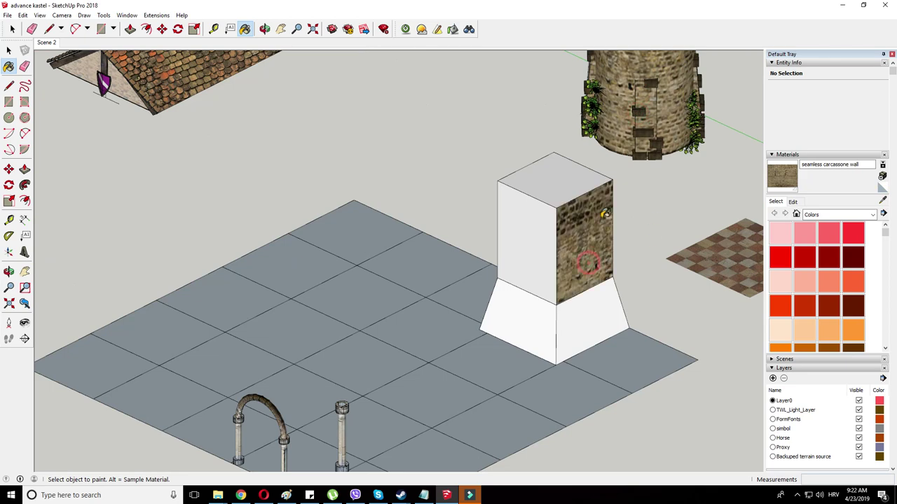
# - Reposition the stone texture on the painted upper face and accept its new placement
pyautogui.rightClick(602, 217)
pyautogui.moveTo(624, 340)
pyautogui.click(714, 341)
pyautogui.moveTo(587, 263)
pyautogui.mouseDown()
pyautogui.moveTo(536, 284)
pyautogui.moveTo(558, 272)
pyautogui.mouseUp()
pyautogui.rightClick(616, 252)
pyautogui.click(632, 257)
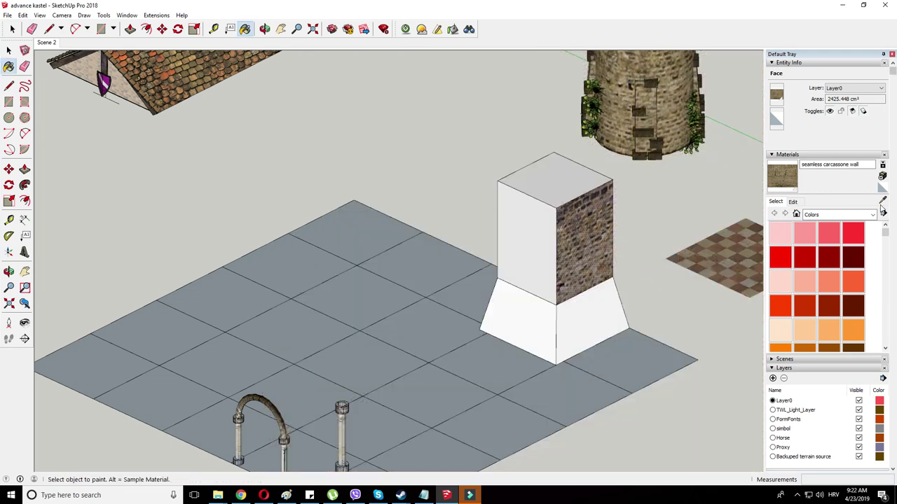
# - Sample the repositioned stone texture and paint the other visible upper face and both visible faces of the tapered base
pyautogui.click(882, 201)
pyautogui.click(565, 284)
pyautogui.click(546, 228)
pyautogui.click(598, 318)
pyautogui.click(546, 317)
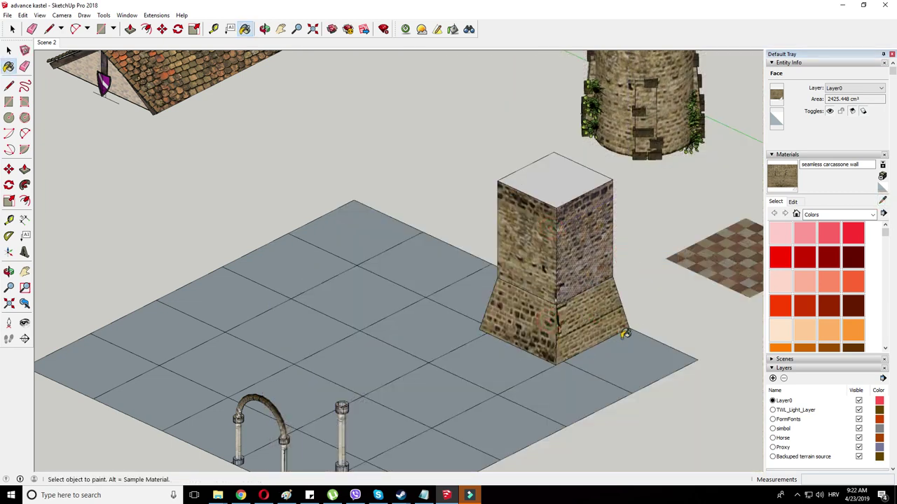
# - Reposition the stone texture on the tapered base face below the first painted side and accept its placement
pyautogui.rightClick(586, 321)
pyautogui.moveTo(607, 445)
pyautogui.click(701, 444)
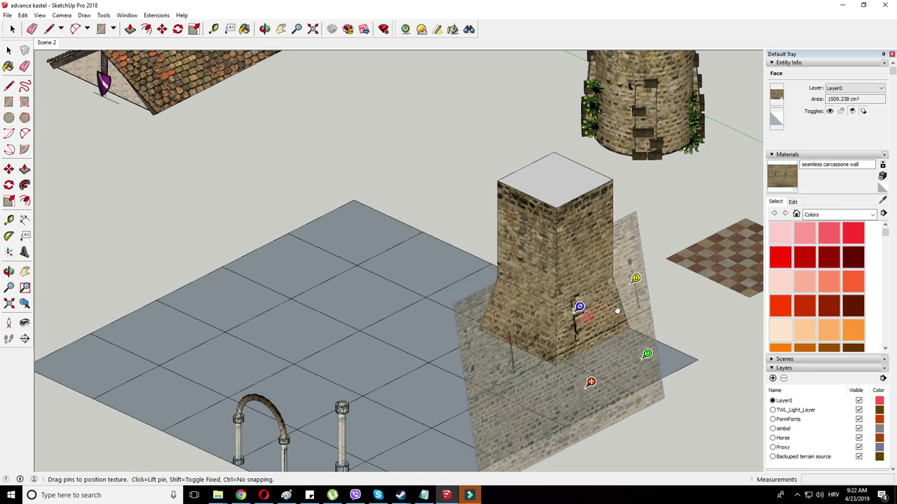
pyautogui.moveTo(617, 310); pyautogui.dragTo(652, 206)
pyautogui.rightClick(674, 285)
pyautogui.click(680, 289)
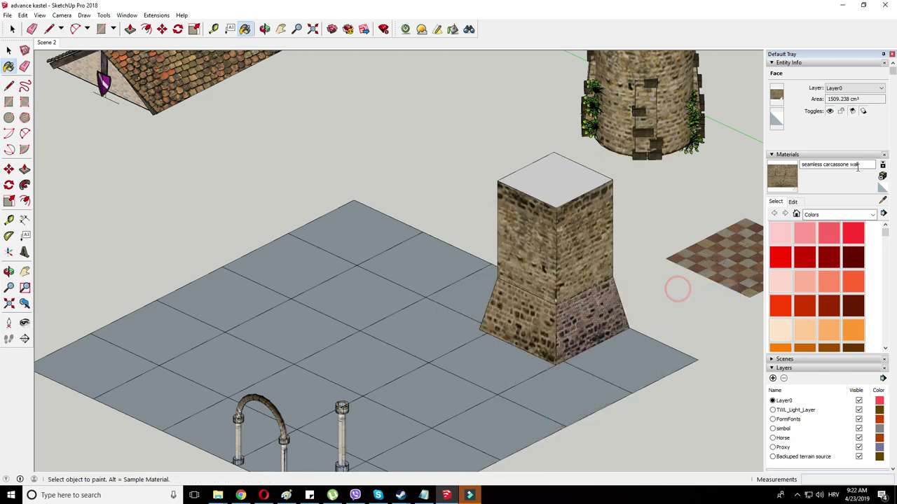
pyautogui.scroll(-3, 477, 183)
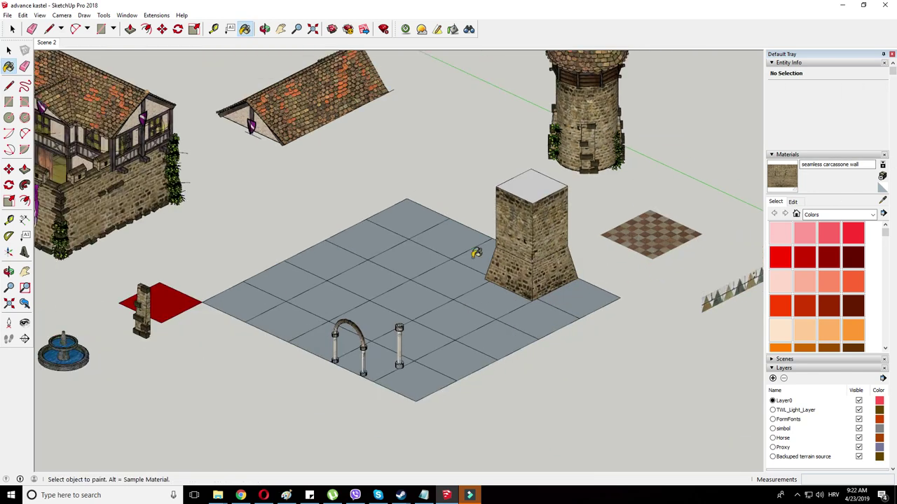
# - Explode the nested groups around the house's corner stones to free the corner column as a separate object
pyautogui.click(162, 28)
pyautogui.scroll(1, 69, 190)
pyautogui.rightClick(57, 203)
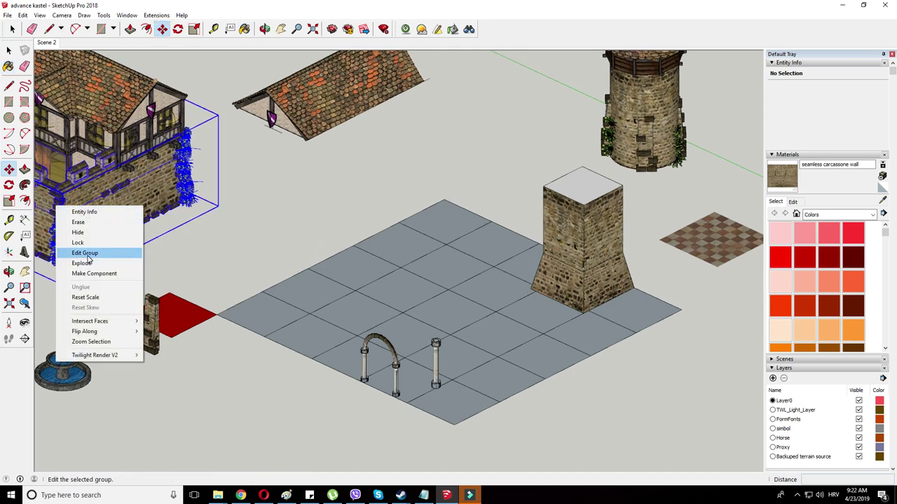
pyautogui.click(87, 261)
pyautogui.rightClick(56, 197)
pyautogui.click(103, 258)
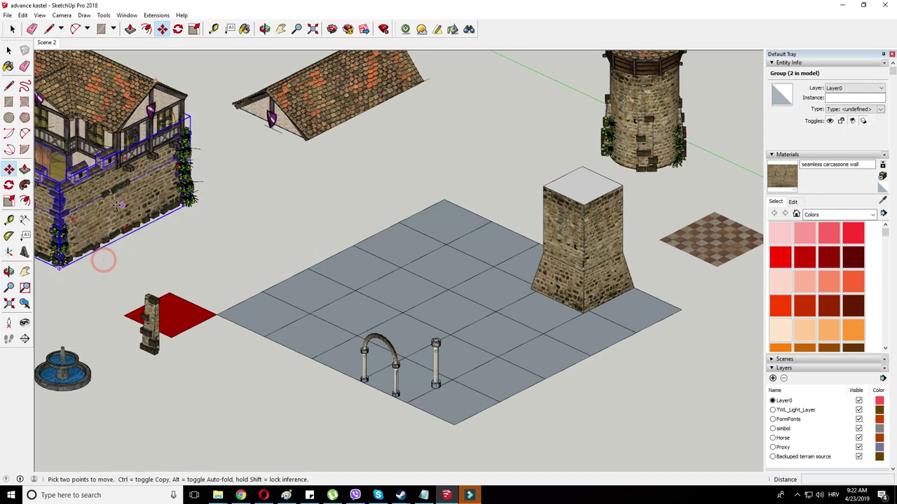
pyautogui.rightClick(63, 213)
pyautogui.click(123, 272)
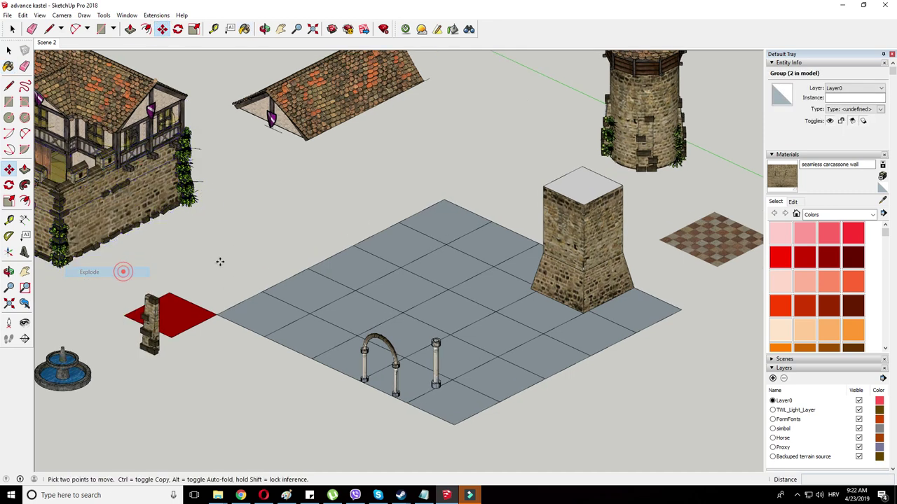
pyautogui.rightClick(58, 204)
pyautogui.click(105, 265)
pyautogui.rightClick(58, 216)
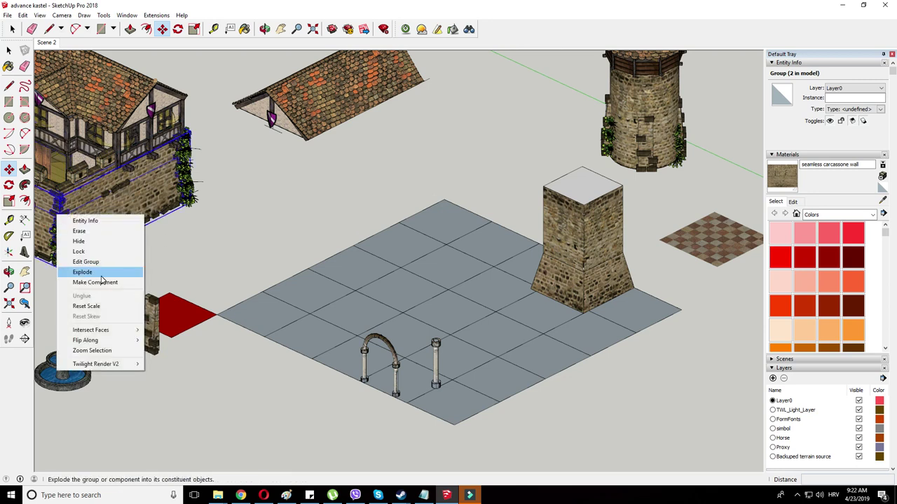
pyautogui.click(100, 274)
pyautogui.rightClick(58, 205)
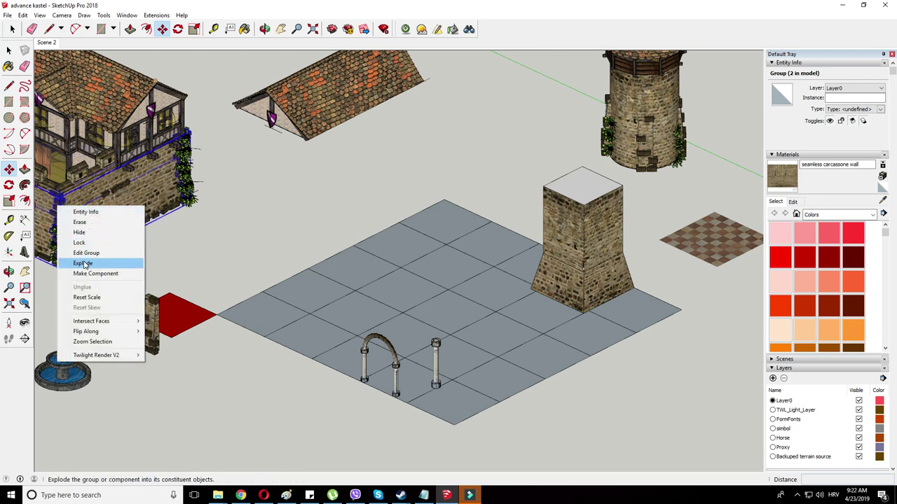
pyautogui.click(100, 265)
# - Try to copy the house's column of corner stones to a spot beside the tower
pyautogui.press('ctrl')
pyautogui.click(63, 211)
pyautogui.click(512, 190)
pyautogui.scroll(3, 513, 190)
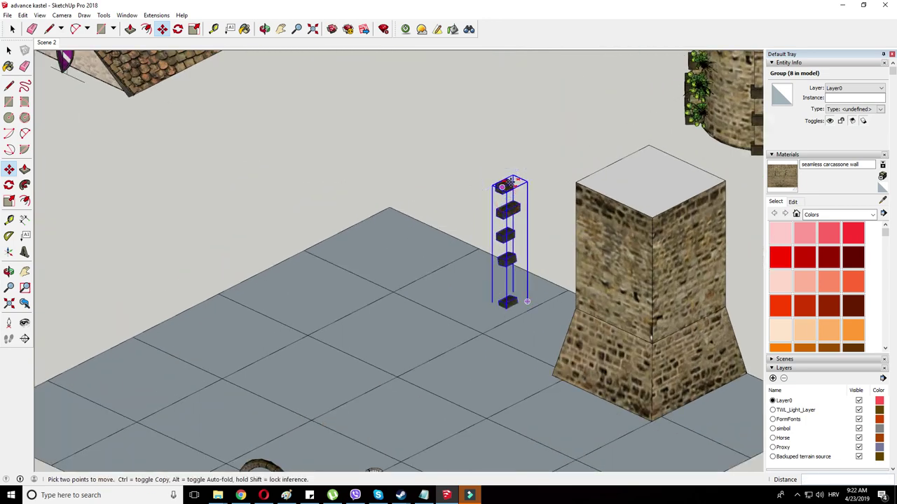
pyautogui.scroll(-3, 517, 186)
pyautogui.scroll(3, 73, 217)
# - Select the front corner stones and their ivy on the house and combine them into one group
pyautogui.click(13, 30)
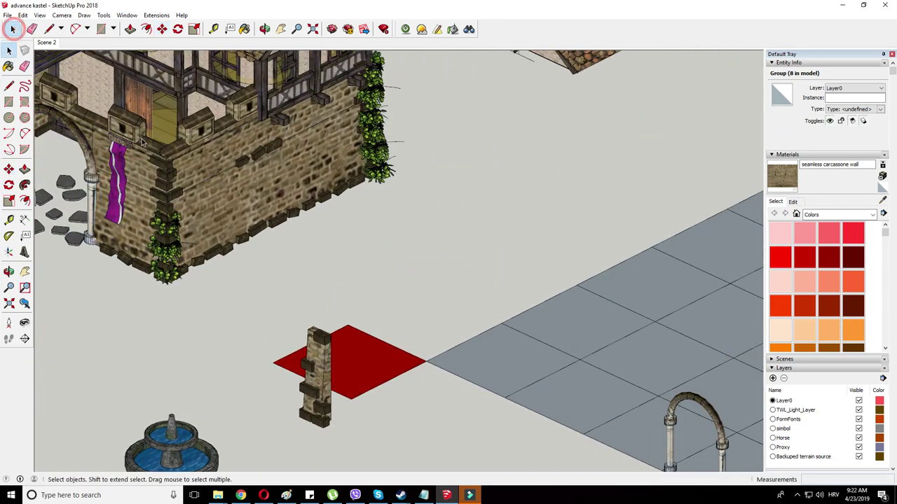
pyautogui.moveTo(140, 140); pyautogui.dragTo(199, 297)
pyautogui.rightClick(173, 180)
pyautogui.click(203, 271)
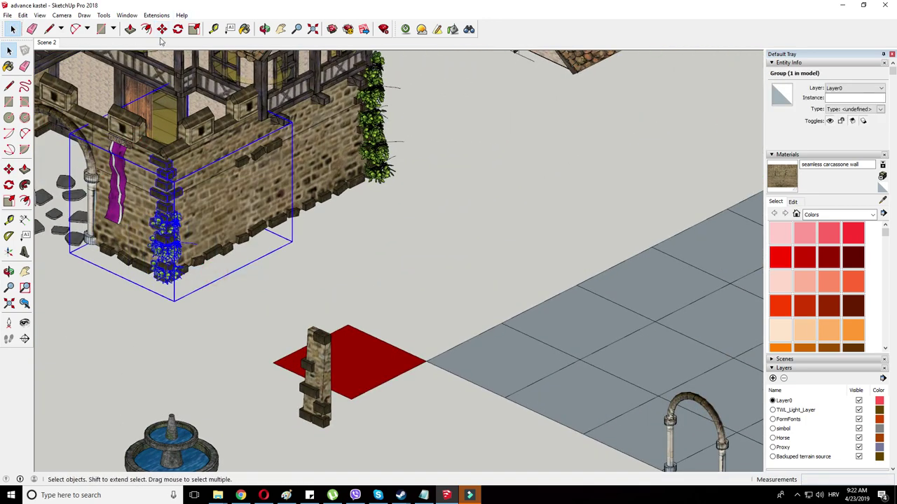
# - Copy the grouped corner stones and ivy from the house onto the front corner of the new tower's base
pyautogui.press('m')
pyautogui.press('ctrl')
pyautogui.click(175, 295)
pyautogui.scroll(-5, 269, 305)
pyautogui.scroll(6, 377, 315)
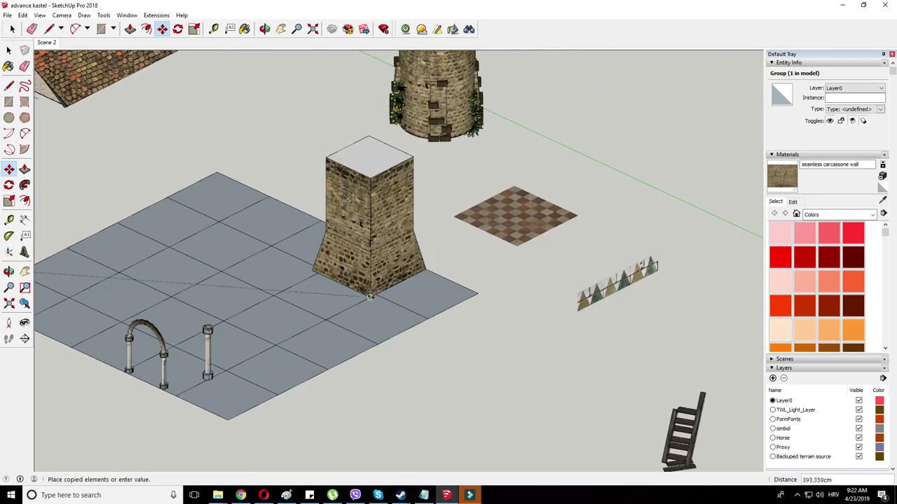
pyautogui.click(377, 321)
pyautogui.scroll(2, 340, 182)
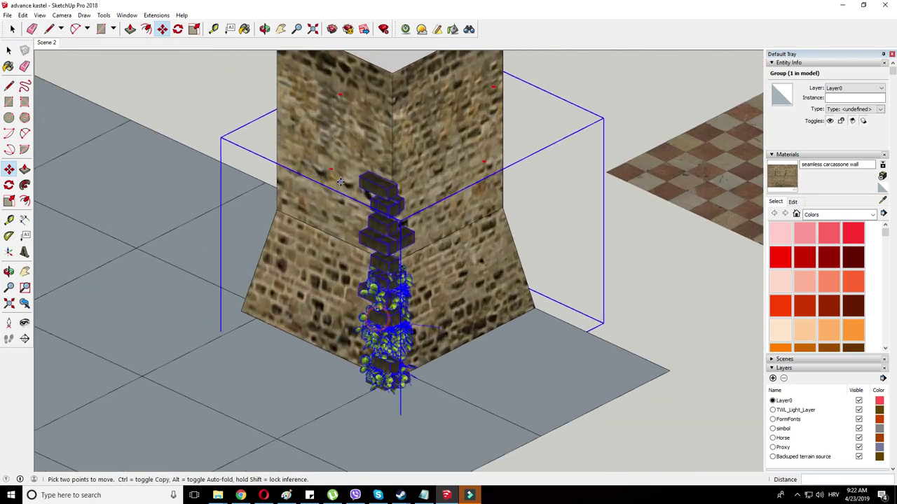
# - Move the corner stones and ivy up about 35.7 cm along the tower's front edge to the upper section
pyautogui.click(387, 200)
pyautogui.scroll(-3, 387, 199)
pyautogui.scroll(3, 491, 175)
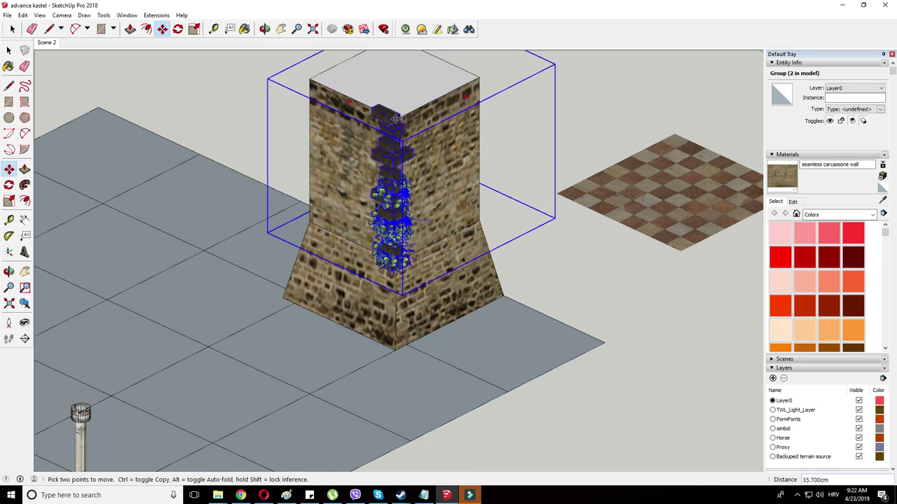
# - Place an extra copy of the stone-and-ivy column beside the tower and delete it
pyautogui.click(575, 149)
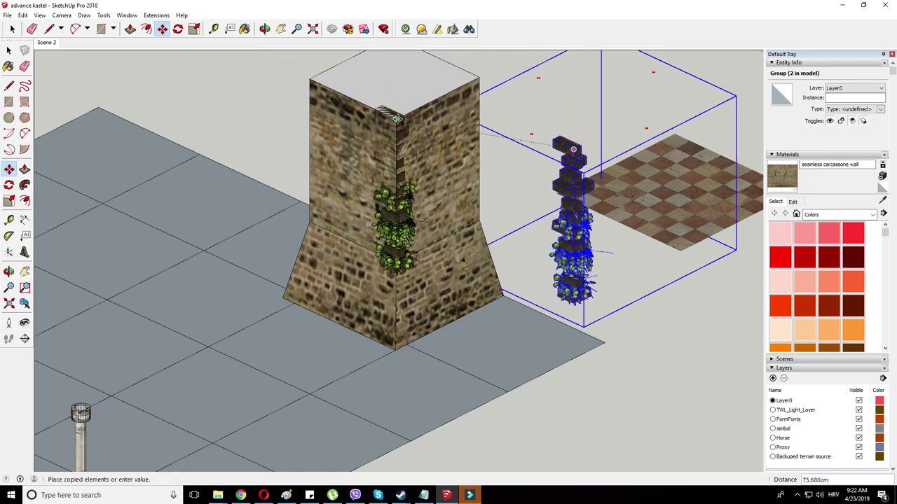
pyautogui.click(396, 118)
pyautogui.click(579, 163)
pyautogui.scroll(2, 384, 122)
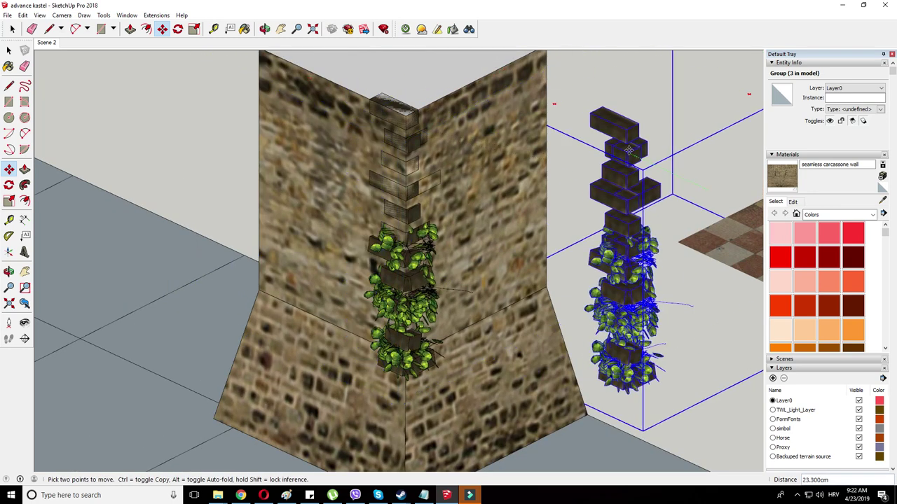
pyautogui.click(627, 150)
pyautogui.press('Delete')
# - Open the stone-and-ivy group on the tower's upper corner for editing
pyautogui.scroll(3, 396, 114)
pyautogui.rightClick(402, 105)
pyautogui.rightClick(398, 138)
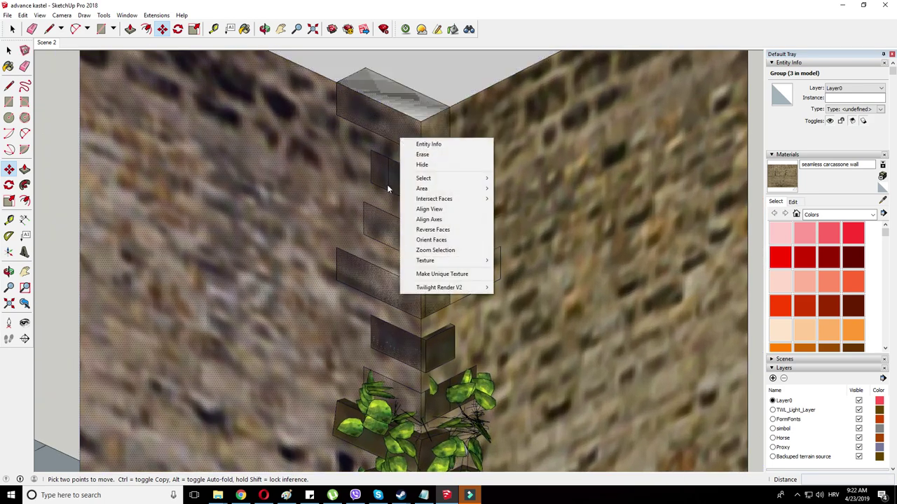
pyautogui.rightClick(387, 187)
pyautogui.click(368, 203)
pyautogui.scroll(-6, 358, 214)
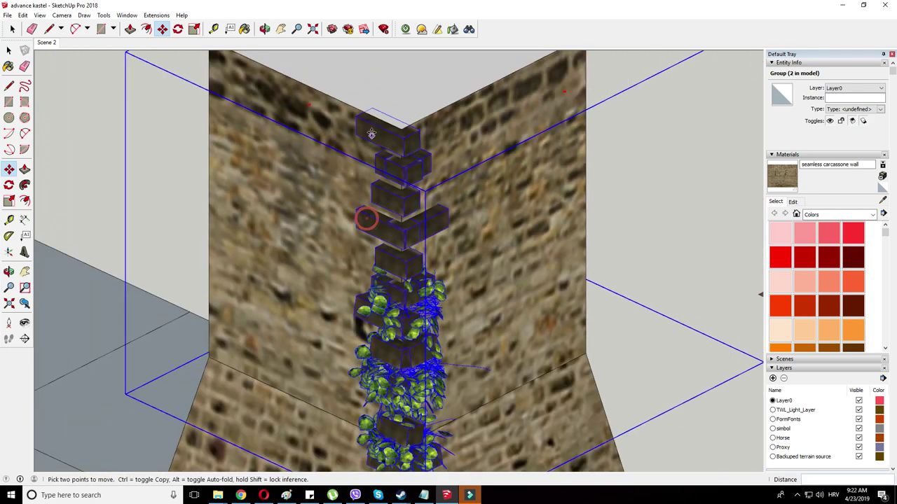
pyautogui.moveTo(382, 238); pyautogui.dragTo(378, 130, button='middle')
pyautogui.rightClick(378, 129)
pyautogui.click(405, 174)
# - Try copying the ivy group 64 cm away from the tower and undo the copy
pyautogui.scroll(-2, 366, 151)
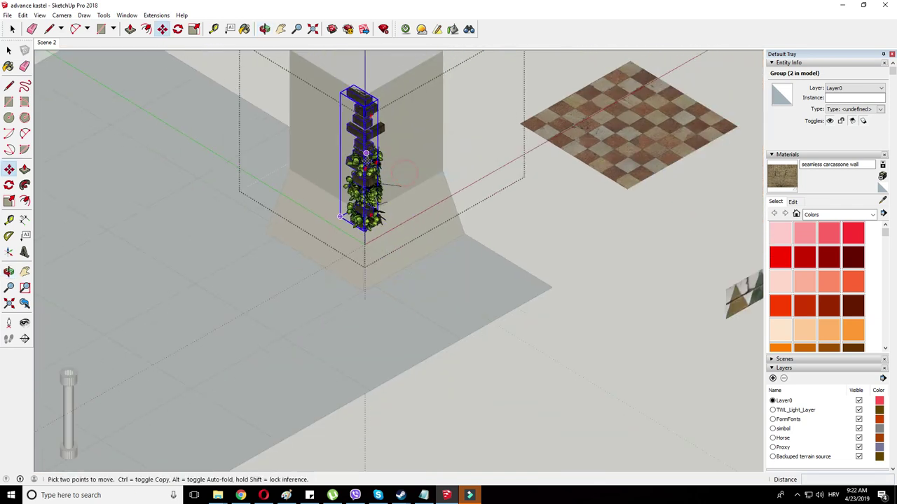
pyautogui.press('ctrl')
pyautogui.click(369, 219)
pyautogui.click(528, 261)
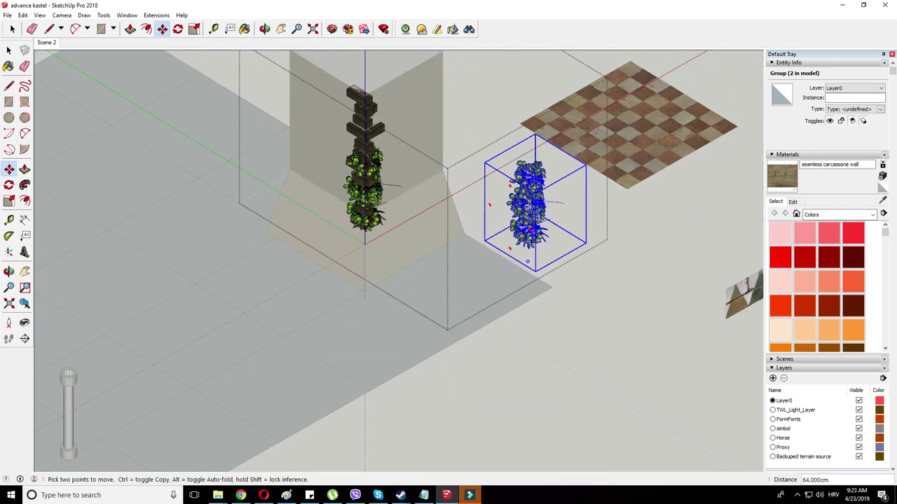
pyautogui.hotkey('ctrl', 'z')
# - Select all the stones and ivy inside the open group and combine them into a nested group
pyautogui.scroll(2, 349, 143)
pyautogui.click(11, 30)
pyautogui.scroll(-1, 211, 210)
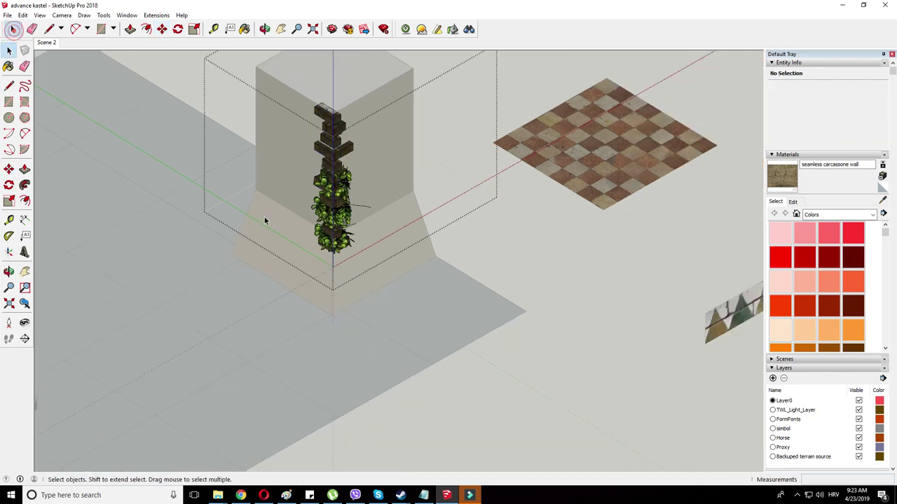
pyautogui.moveTo(263, 92); pyautogui.dragTo(418, 322)
pyautogui.rightClick(358, 164)
pyautogui.press('Escape')
pyautogui.hotkey('ctrl', 'a')
pyautogui.rightClick(343, 133)
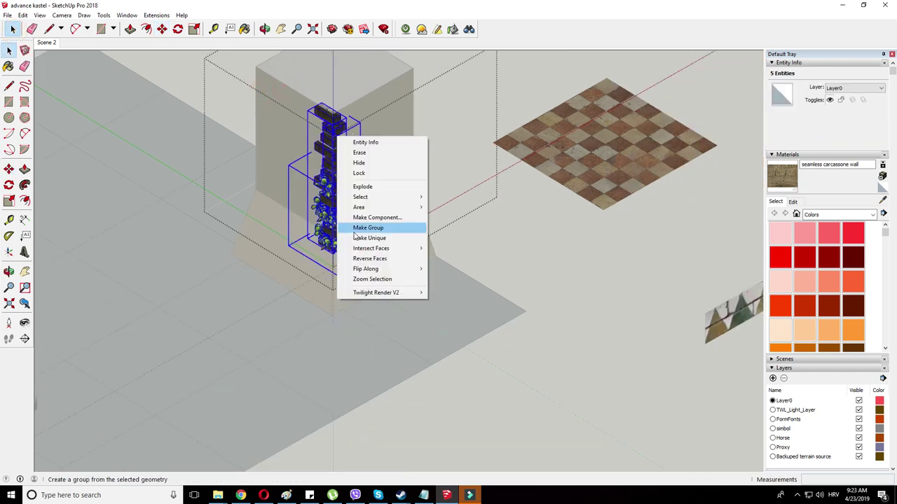
pyautogui.click(371, 227)
# - Copy the nested stone-and-ivy group to a free spot beside the tower's front corner
pyautogui.click(164, 31)
pyautogui.moveTo(477, 175); pyautogui.dragTo(395, 271, button='middle')
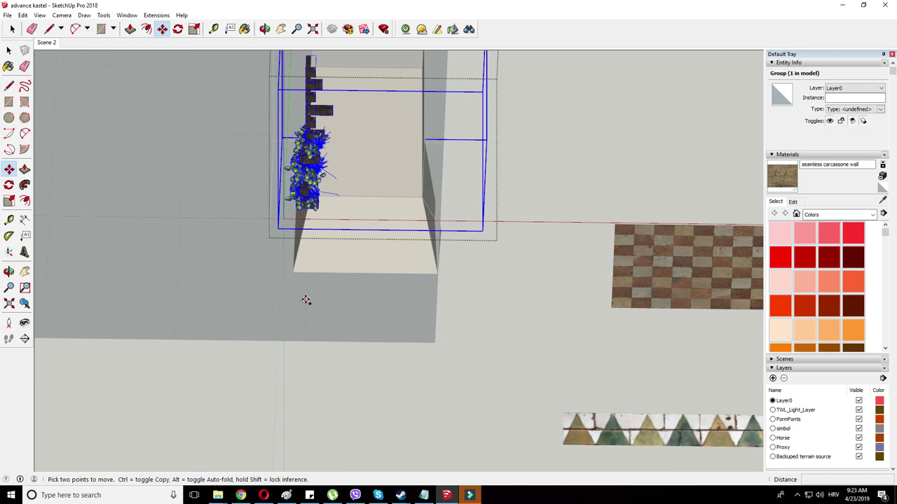
pyautogui.click(306, 300)
pyautogui.press('ctrl')
pyautogui.click(195, 353)
pyautogui.scroll(-2, 229, 346)
pyautogui.press('space')
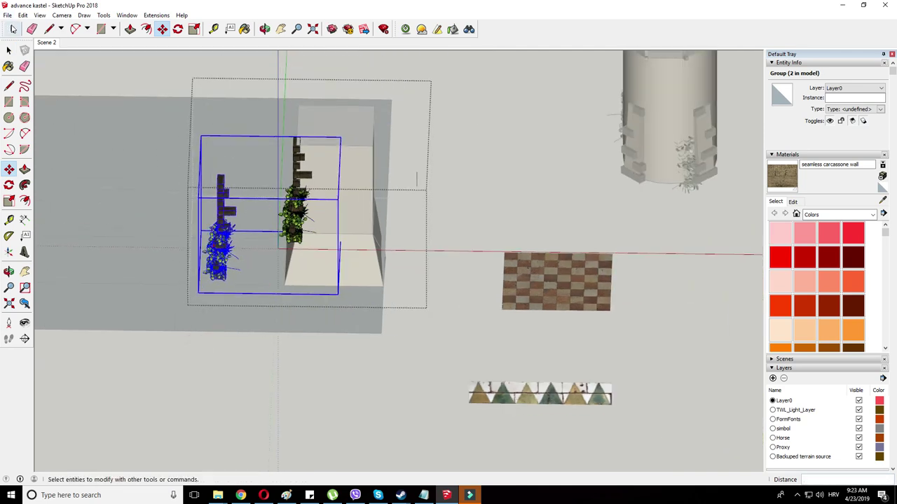
# - Open the copied and the original stone-and-ivy groups in turn and erase the stray edge in each
pyautogui.rightClick(223, 231)
pyautogui.click(245, 264)
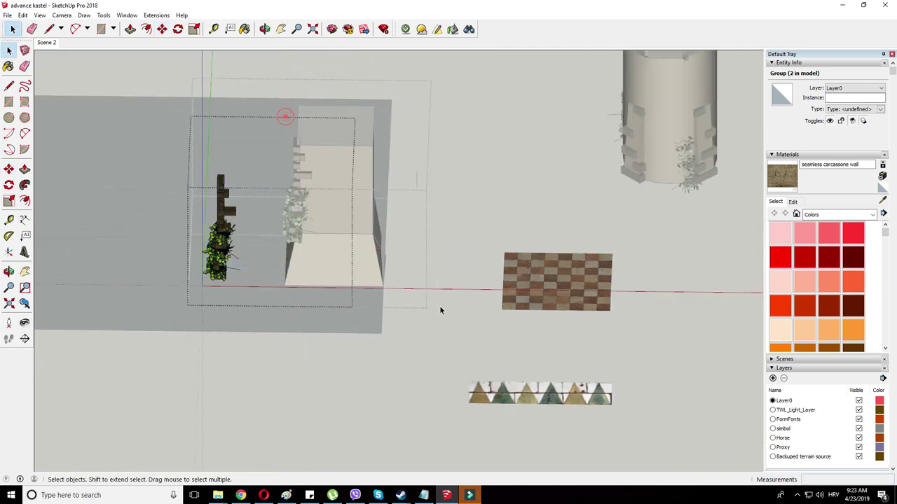
pyautogui.rightClick(408, 168)
pyautogui.click(424, 173)
pyautogui.rightClick(303, 176)
pyautogui.click(329, 220)
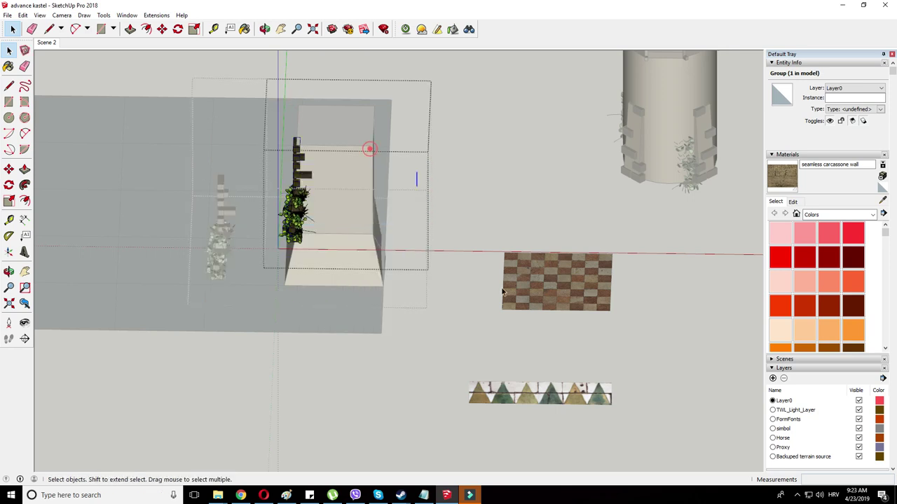
pyautogui.rightClick(426, 196)
pyautogui.click(445, 200)
# - Tilt the copied stone-and-ivy column with the Move tool's rotation grip to follow the tapered base
pyautogui.moveTo(235, 273); pyautogui.dragTo(264, 226, button='middle')
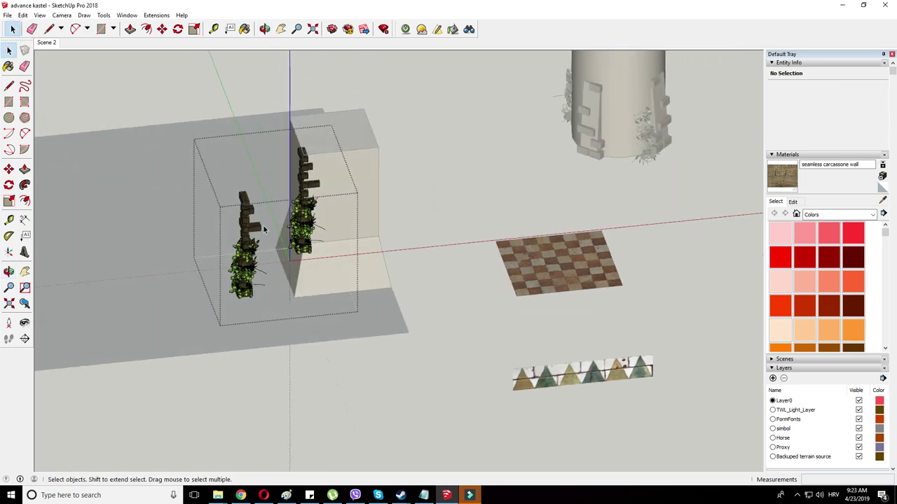
pyautogui.scroll(2, 262, 226)
pyautogui.rightClick(235, 228)
pyautogui.click(161, 28)
pyautogui.click(162, 29)
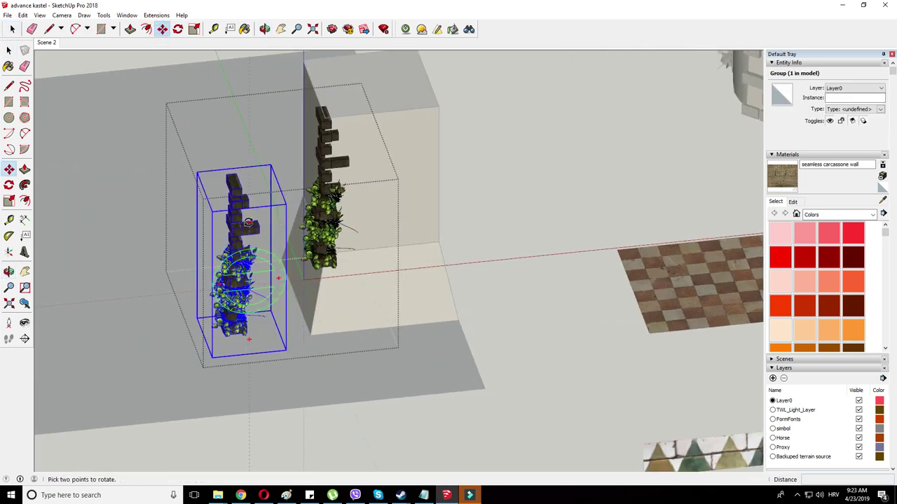
pyautogui.click(247, 228)
pyautogui.moveTo(216, 309); pyautogui.dragTo(372, 367, button='middle')
pyautogui.scroll(2, 340, 282)
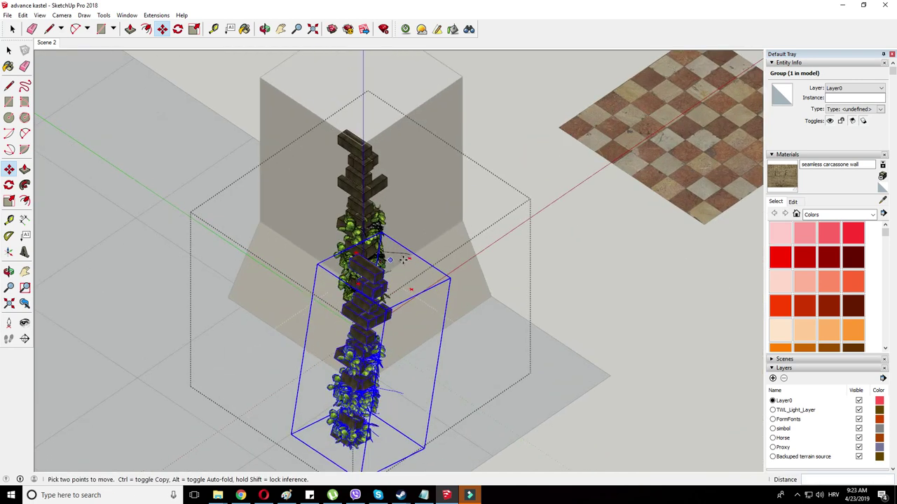
# - Move the tilted stone-and-ivy column clear of the tower and rotate it 90 degrees
pyautogui.click(408, 258)
pyautogui.click(408, 258)
pyautogui.click(364, 446)
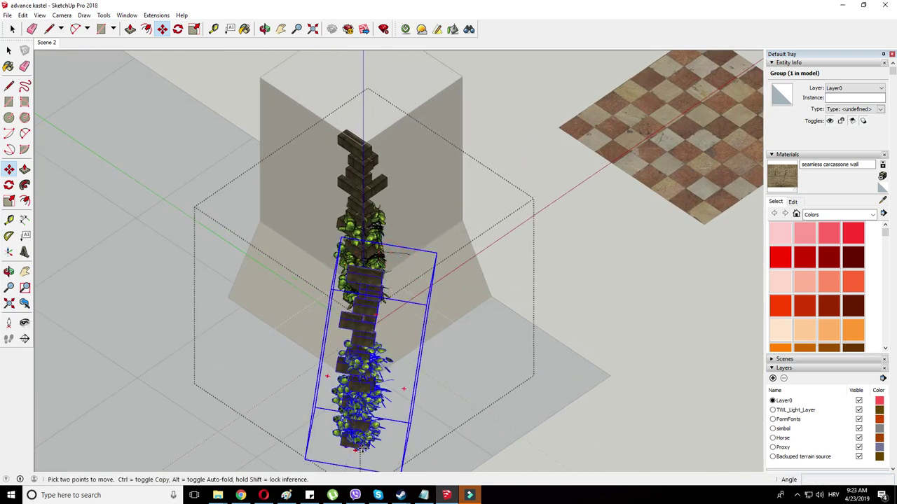
pyautogui.click(614, 329)
pyautogui.click(630, 190)
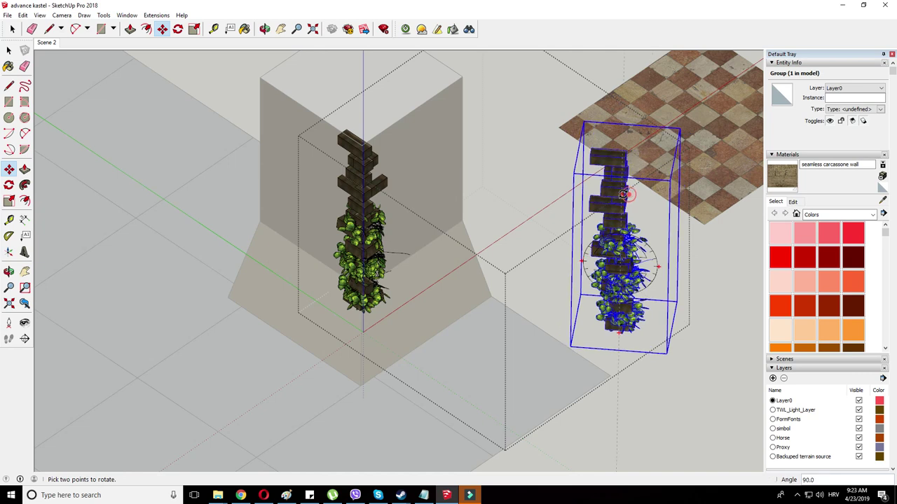
# - Copy the rotated stone-and-ivy column about 80.4 cm onto the front corner of the tapered base
pyautogui.press('ctrl')
pyautogui.click(623, 333)
pyautogui.click(362, 385)
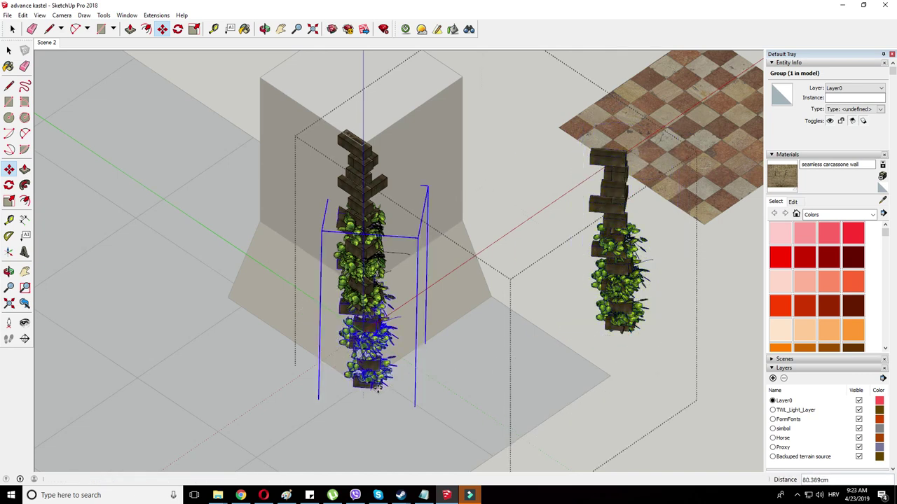
# - Open the column copy at the tapered base for editing and explode its nested ivy group
pyautogui.moveTo(371, 372); pyautogui.dragTo(298, 316, button='middle')
pyautogui.rightClick(489, 249)
pyautogui.moveTo(489, 249); pyautogui.dragTo(494, 204, button='middle')
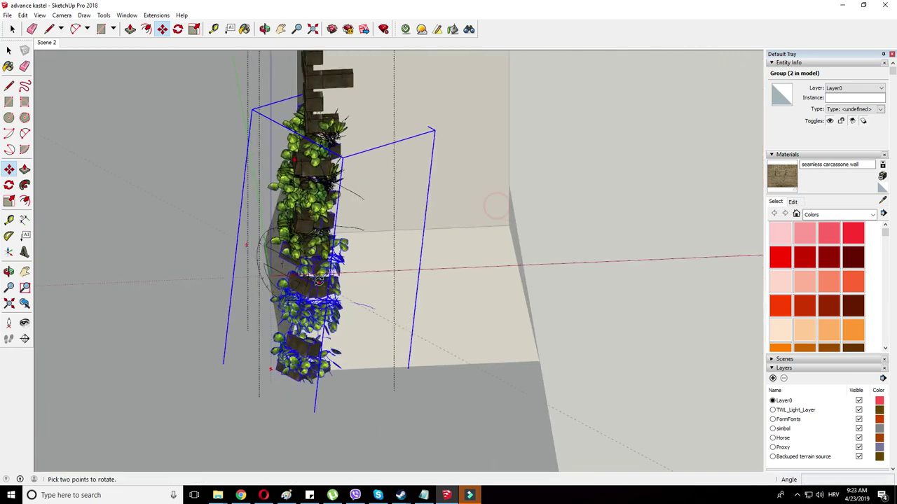
pyautogui.rightClick(320, 284)
pyautogui.click(349, 334)
pyautogui.rightClick(290, 260)
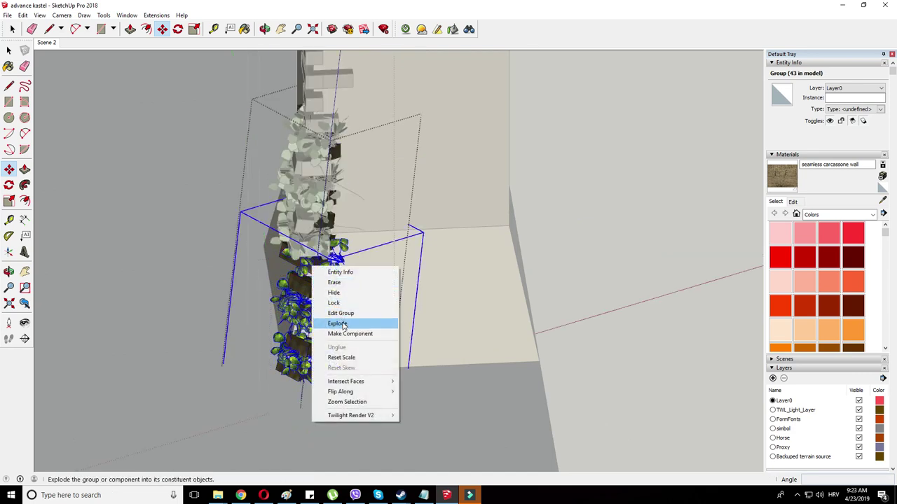
pyautogui.click(340, 320)
# - Try to remove the upper part of the base column copy with the Eraser
pyautogui.rightClick(583, 179)
pyautogui.press('e')
pyautogui.moveTo(257, 123); pyautogui.dragTo(374, 175)
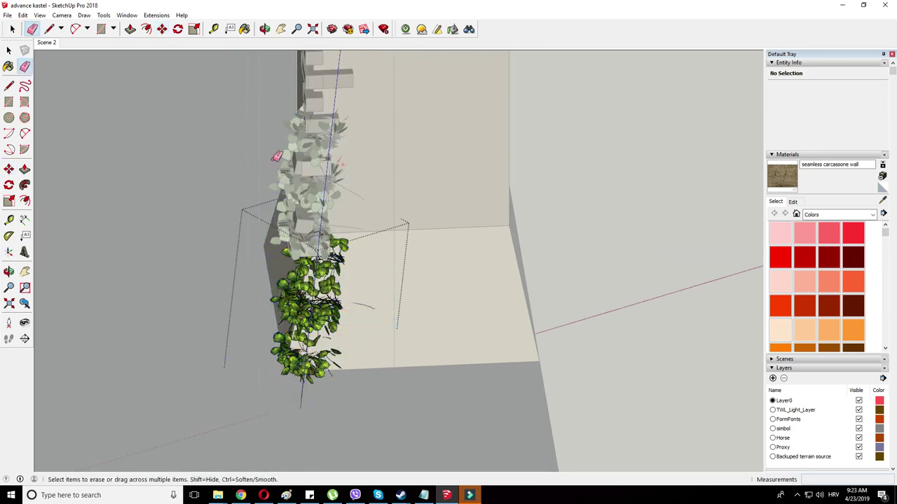
pyautogui.moveTo(286, 182); pyautogui.dragTo(343, 189, button='middle')
# - Explode the nested stone groups in the base column copy into individual stones
pyautogui.rightClick(373, 175)
pyautogui.rightClick(376, 161)
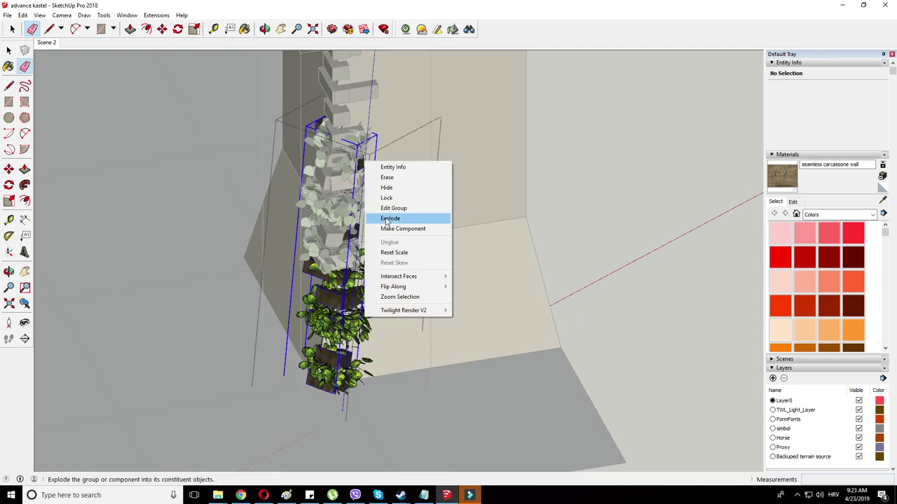
pyautogui.click(392, 217)
pyautogui.rightClick(430, 165)
pyautogui.rightClick(327, 121)
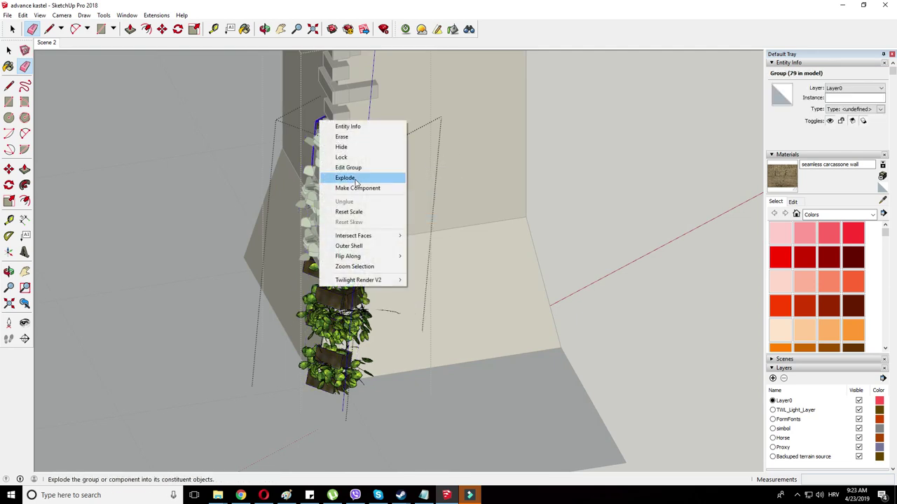
pyautogui.click(351, 175)
# - Select the topmost stones of the base column copy and delete them
pyautogui.click(12, 29)
pyautogui.moveTo(433, 266); pyautogui.dragTo(435, 267)
pyautogui.press('Delete')
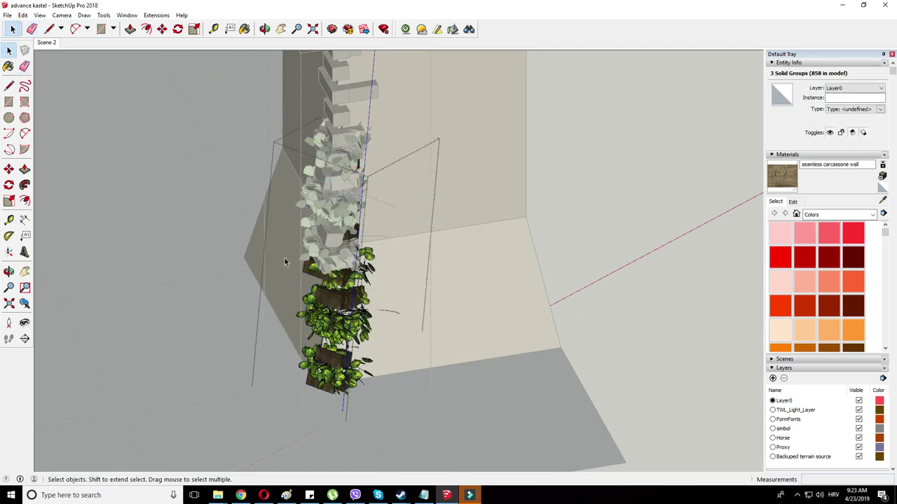
# - Erase the stone sticking out on one side of the base column copy with the Eraser
pyautogui.click(31, 29)
pyautogui.moveTo(305, 275); pyautogui.dragTo(295, 255)
pyautogui.moveTo(300, 251); pyautogui.dragTo(455, 305, button='middle')
pyautogui.rightClick(459, 306)
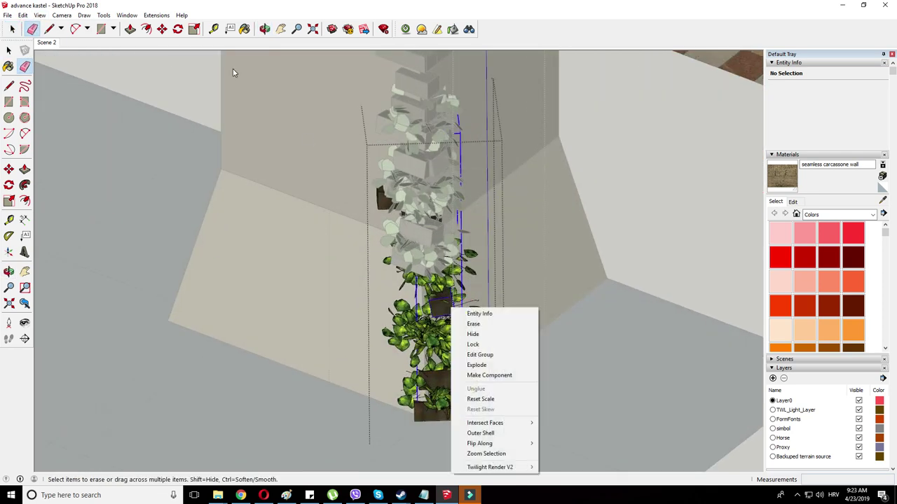
pyautogui.press('Escape')
# - Move the stone group in the base column copy about 3.7 cm toward the tower corner and close the edited groups
pyautogui.press('m')
pyautogui.click(567, 325)
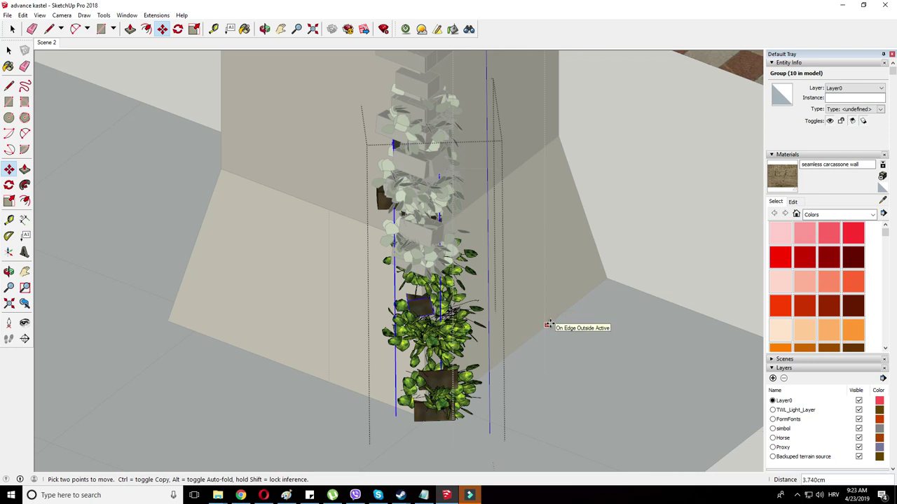
pyautogui.click(550, 323)
pyautogui.rightClick(628, 195)
pyautogui.click(630, 202)
pyautogui.scroll(-5, 623, 205)
pyautogui.rightClick(561, 219)
pyautogui.click(572, 223)
# - Copy the ivy-covered corner column sideways along the tower wall toward the next corner
pyautogui.moveTo(516, 267); pyautogui.dragTo(484, 286, button='middle')
pyautogui.moveTo(419, 297); pyautogui.dragTo(340, 316, button='middle')
pyautogui.click(356, 296)
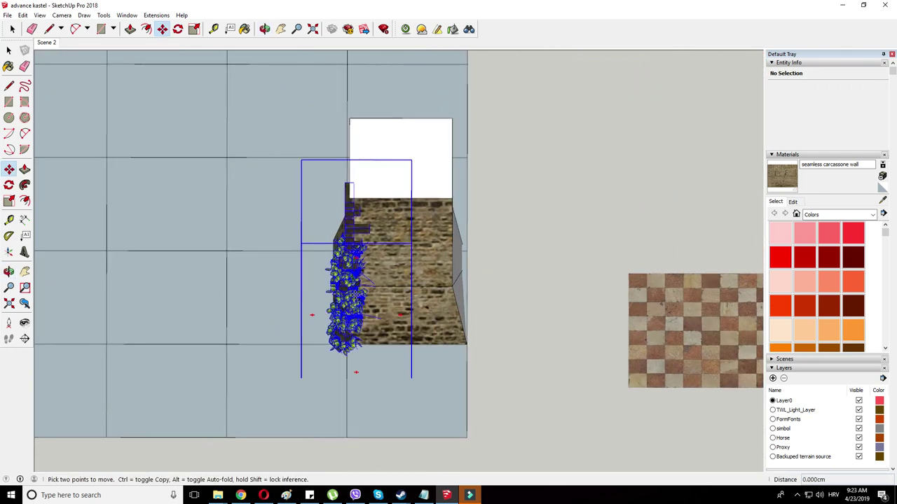
pyautogui.press('ctrl')
pyautogui.click(431, 296)
# - Mirror the column copy with the Scale tool and move it onto the second tower corner
pyautogui.click(196, 30)
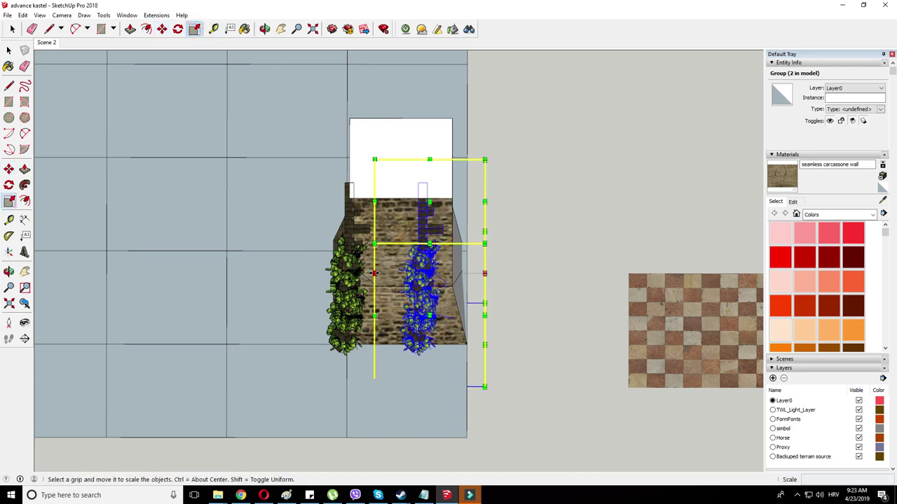
pyautogui.moveTo(375, 273); pyautogui.dragTo(594, 272)
pyautogui.click(162, 28)
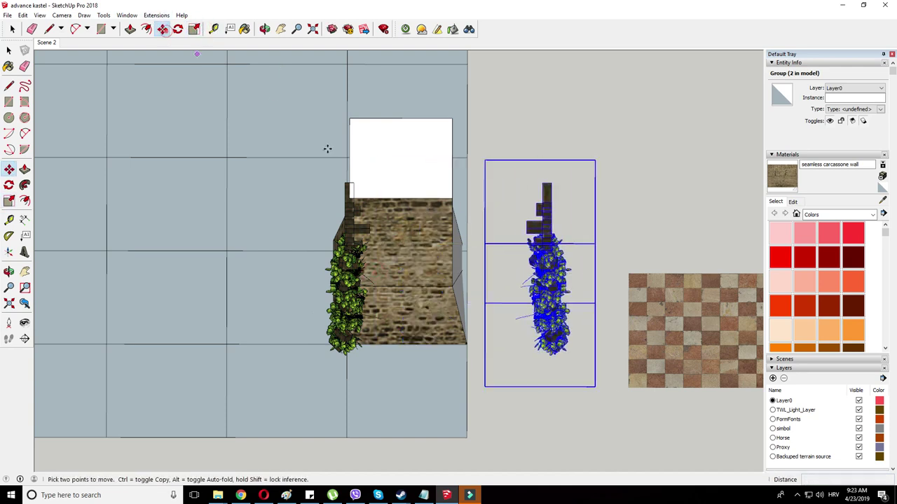
pyautogui.click(611, 391)
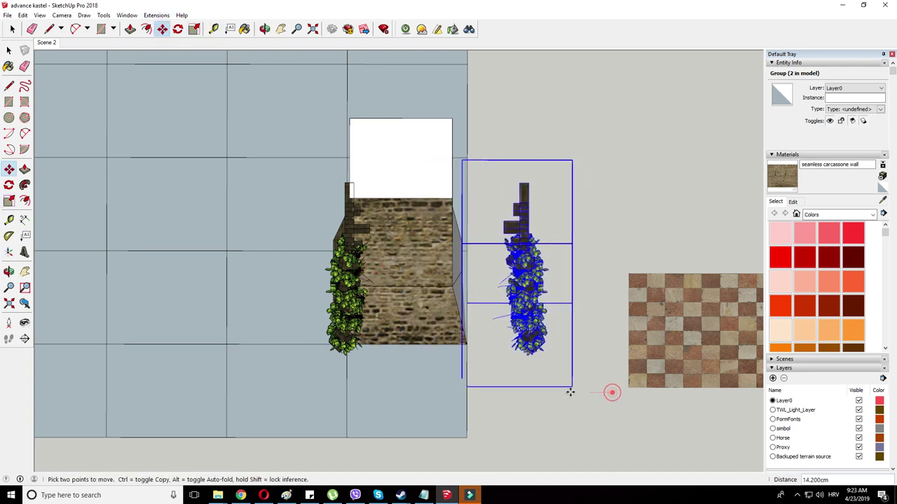
pyautogui.click(518, 390)
# - Open the mirrored column on the second corner for editing and delete the ivy covering its upper stones
pyautogui.moveTo(459, 309); pyautogui.dragTo(506, 201, button='middle')
pyautogui.scroll(2, 473, 210)
pyautogui.rightClick(468, 227)
pyautogui.click(500, 274)
pyautogui.scroll(1, 490, 271)
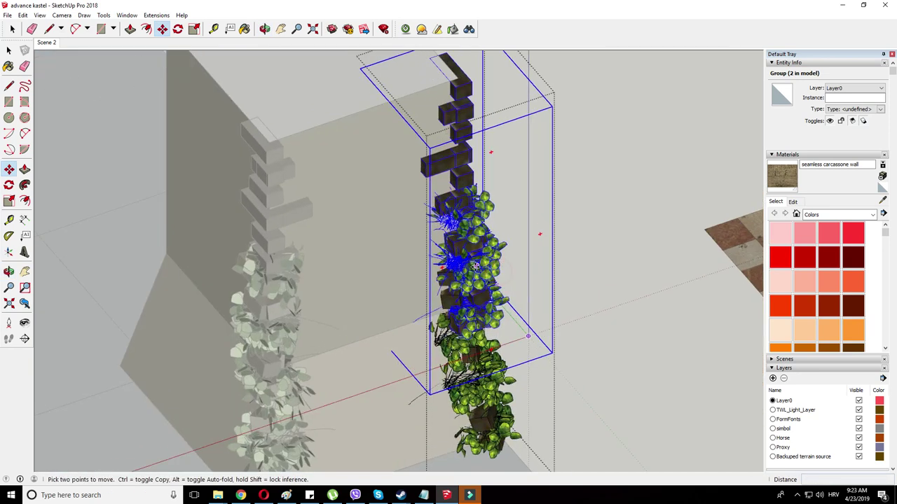
pyautogui.rightClick(475, 268)
pyautogui.click(456, 277)
pyautogui.press('Escape')
pyautogui.rightClick(482, 256)
pyautogui.click(517, 304)
pyautogui.press('Delete')
pyautogui.rightClick(572, 237)
pyautogui.click(587, 243)
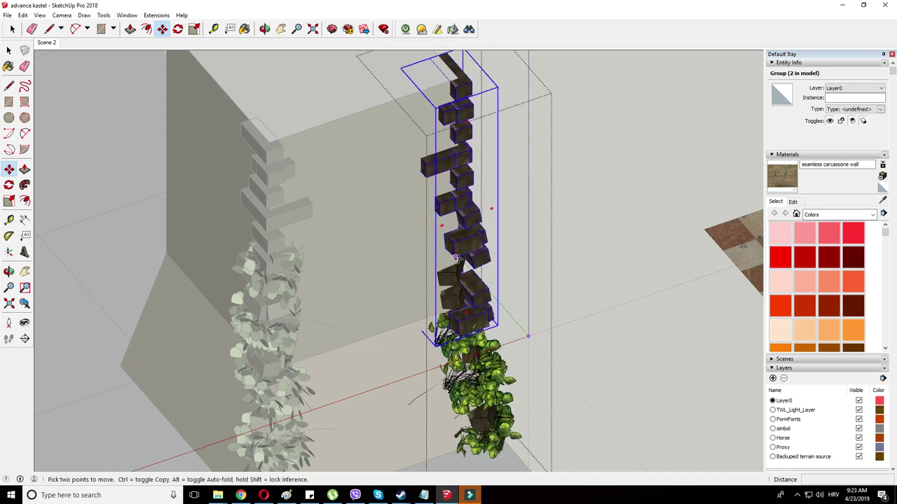
# - Shift the stone group of the second corner column against the wall edges and close the column group
pyautogui.scroll(1, 455, 258)
pyautogui.click(455, 258)
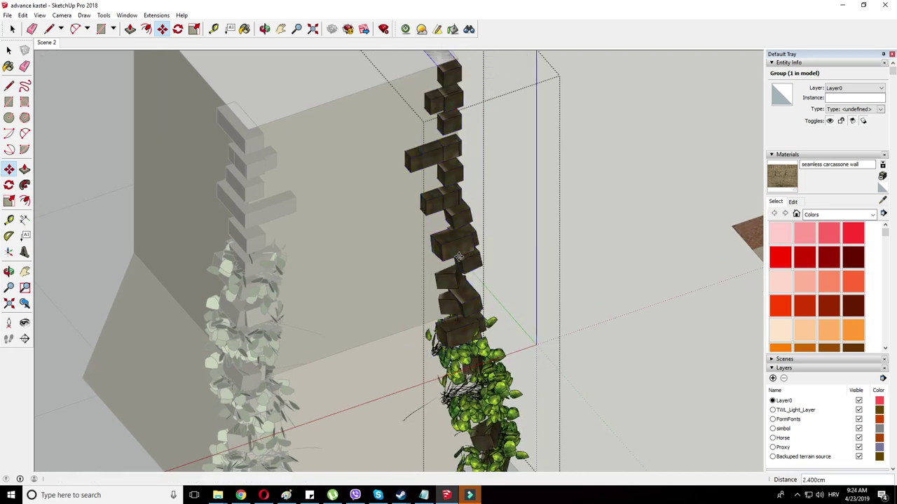
pyautogui.click(458, 257)
pyautogui.moveTo(458, 257); pyautogui.dragTo(537, 224, button='middle')
pyautogui.scroll(2, 495, 236)
pyautogui.click(495, 234)
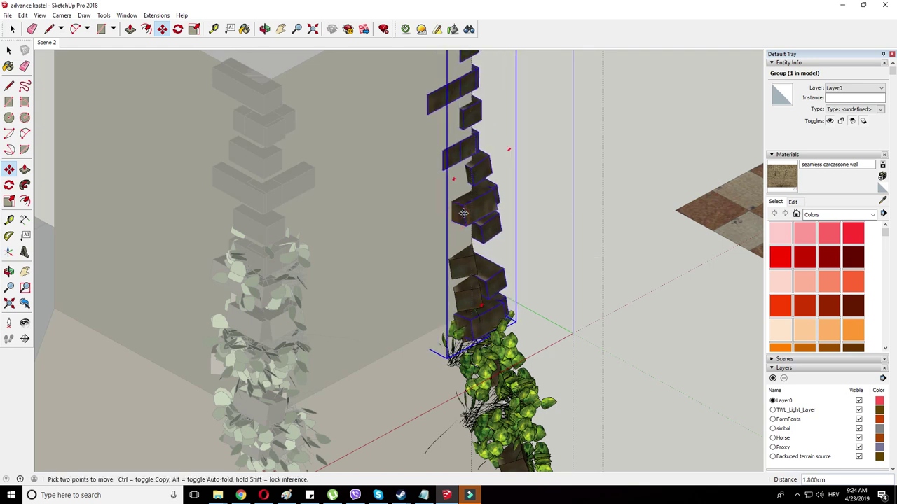
pyautogui.rightClick(533, 212)
pyautogui.click(550, 220)
# - Copy the second corner column about 15.5 cm along the adjacent tower wall
pyautogui.scroll(-6, 547, 236)
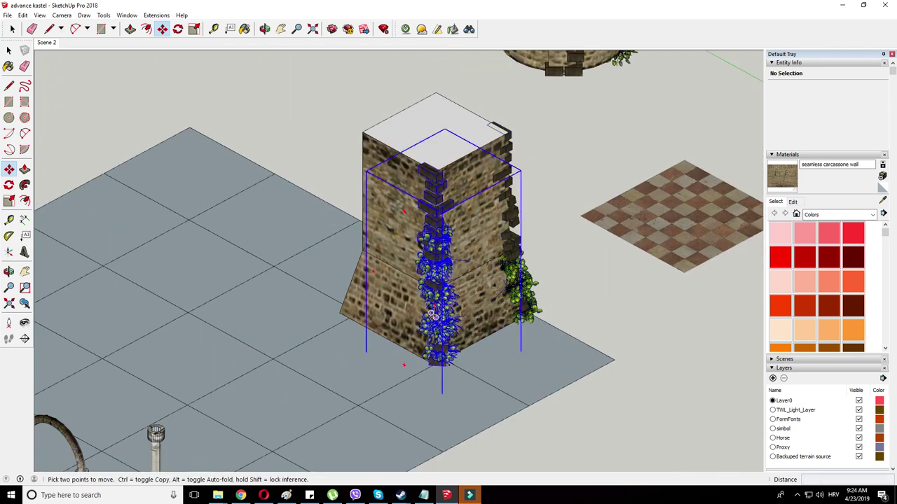
pyautogui.moveTo(433, 316); pyautogui.dragTo(634, 343, button='middle')
pyautogui.press('ctrl')
pyautogui.click(494, 287)
pyautogui.click(454, 287)
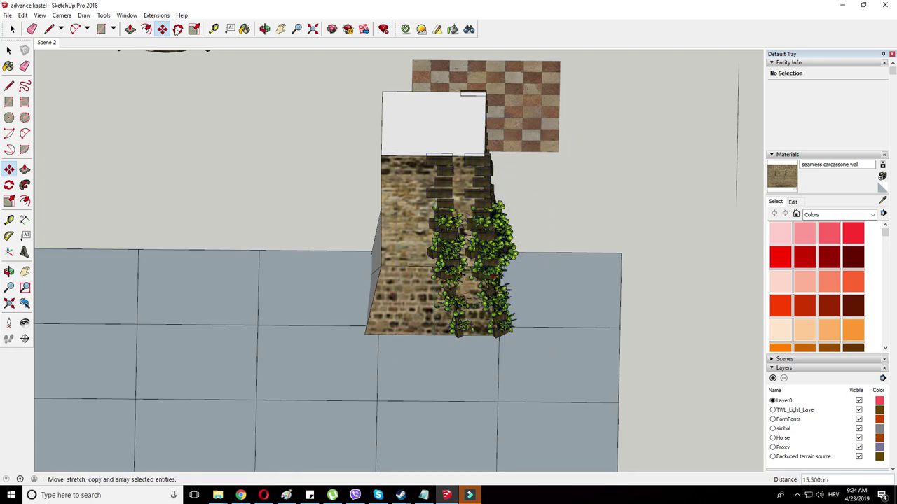
# - Mirror the new column copy with the Scale tool and move it onto the third tower corner
pyautogui.click(195, 29)
pyautogui.click(452, 274)
pyautogui.moveTo(504, 241); pyautogui.dragTo(282, 222)
pyautogui.click(162, 28)
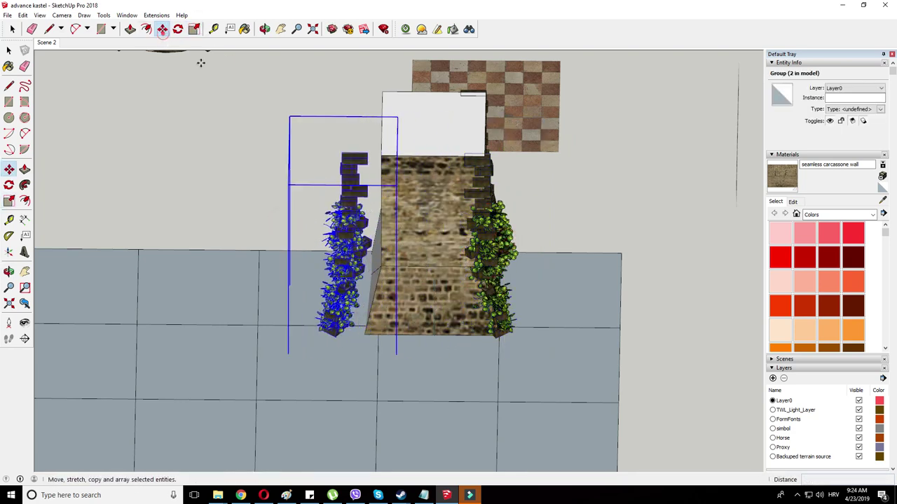
pyautogui.scroll(2, 340, 190)
pyautogui.click(333, 194)
pyautogui.click(379, 195)
# - Open the third corner column for editing and explode its nested ivy groups
pyautogui.scroll(2, 403, 221)
pyautogui.rightClick(402, 222)
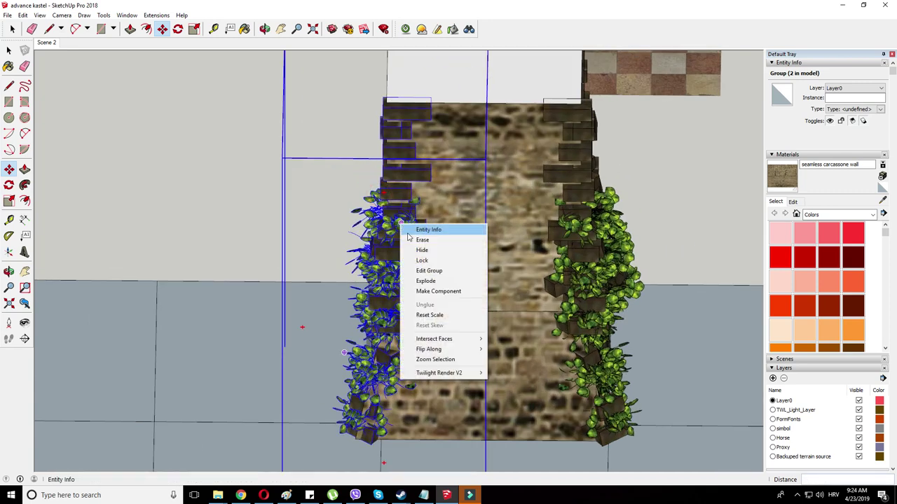
pyautogui.click(443, 271)
pyautogui.moveTo(442, 271); pyautogui.dragTo(328, 203, button='middle')
pyautogui.rightClick(326, 186)
pyautogui.click(355, 233)
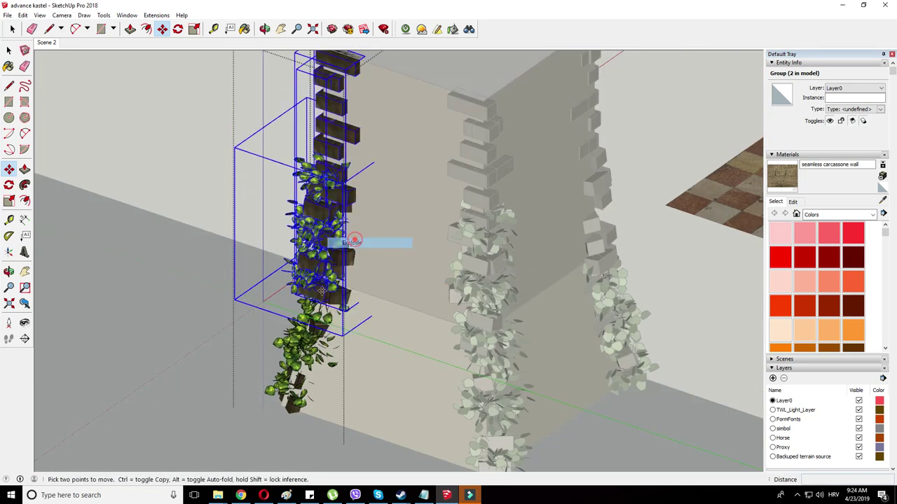
pyautogui.rightClick(297, 175)
pyautogui.click(323, 232)
# - Erase all the ivy from the third corner column with the Eraser
pyautogui.rightClick(230, 168)
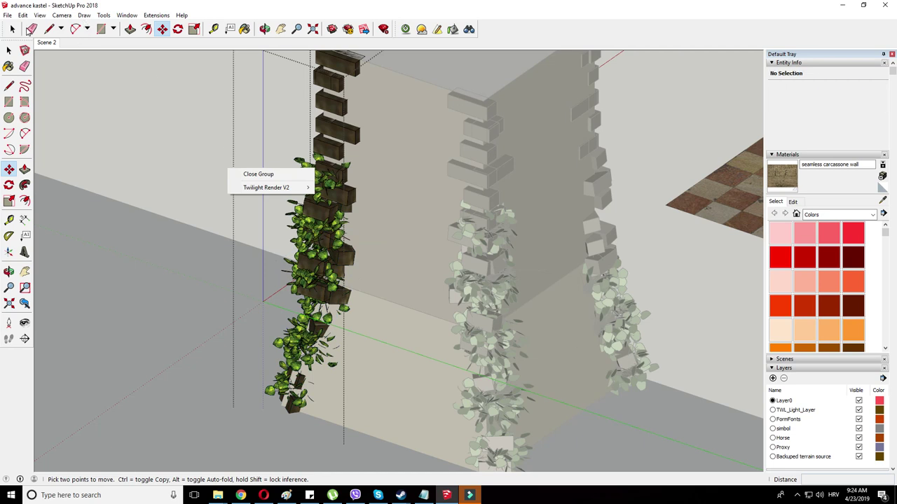
pyautogui.press('e')
pyautogui.moveTo(304, 163); pyautogui.dragTo(281, 240)
pyautogui.click(287, 328)
pyautogui.scroll(2, 312, 321)
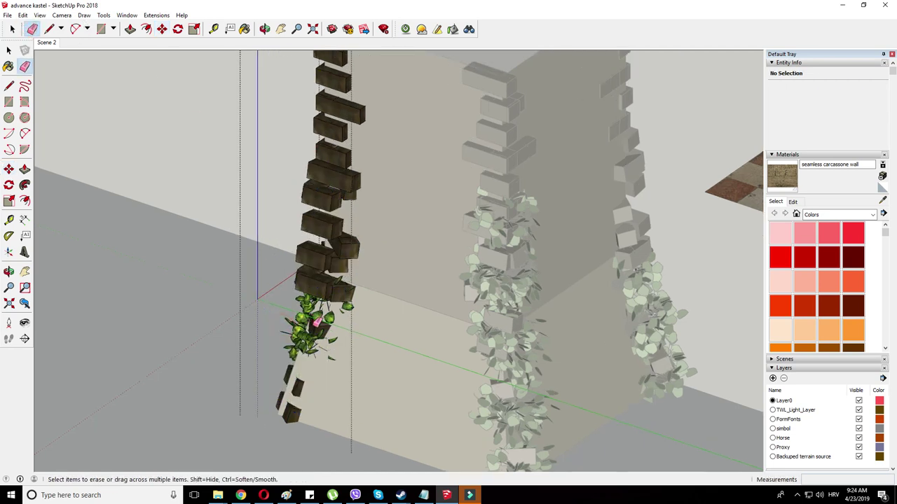
pyautogui.click(297, 314)
# - Explode the nested stone group of the third corner column
pyautogui.rightClick(325, 327)
pyautogui.rightClick(308, 278)
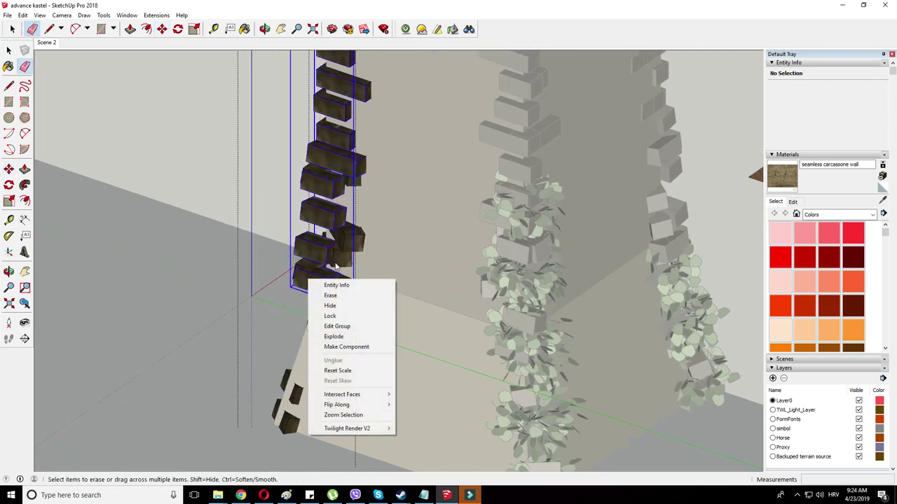
pyautogui.click(333, 336)
pyautogui.rightClick(244, 184)
# - Erase the stones protruding from the middle and lower part of the third corner column
pyautogui.rightClick(328, 259)
pyautogui.click(299, 243)
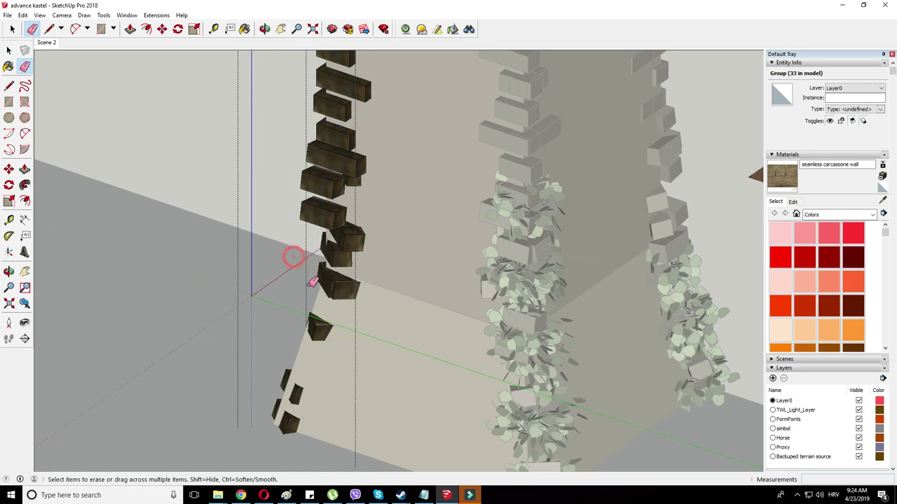
pyautogui.moveTo(290, 257)
pyautogui.mouseDown(button='middle')
pyautogui.moveTo(290, 297)
pyautogui.moveTo(315, 226)
pyautogui.mouseUp(button='middle')
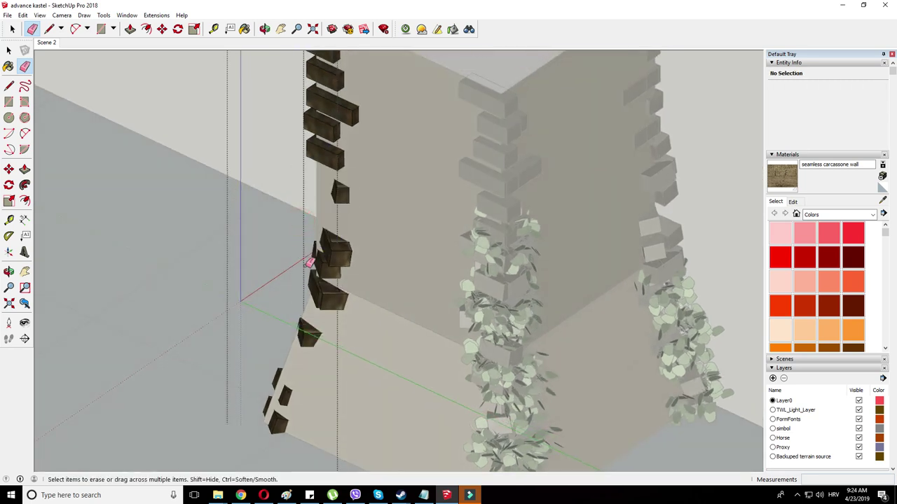
pyautogui.scroll(1, 342, 158)
pyautogui.rightClick(341, 201)
pyautogui.click(330, 194)
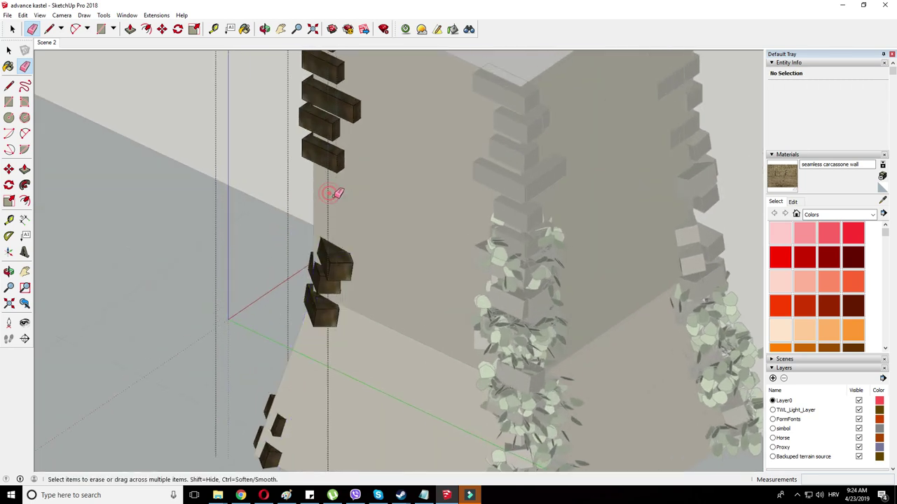
# - Copy a set of column stones downward and place it on the tapered edge at the third corner
pyautogui.click(163, 29)
pyautogui.scroll(-1, 326, 151)
pyautogui.click(347, 114)
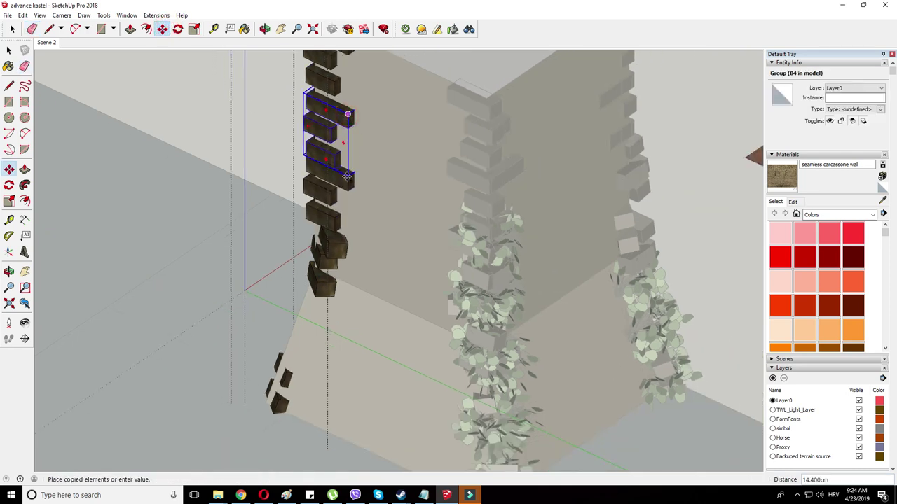
pyautogui.scroll(1, 322, 266)
pyautogui.click(274, 343)
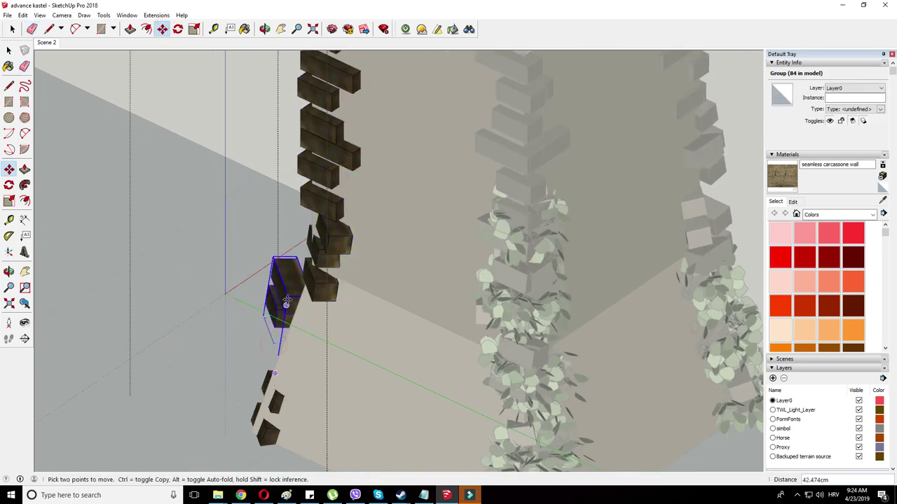
pyautogui.click(286, 301)
pyautogui.click(310, 300)
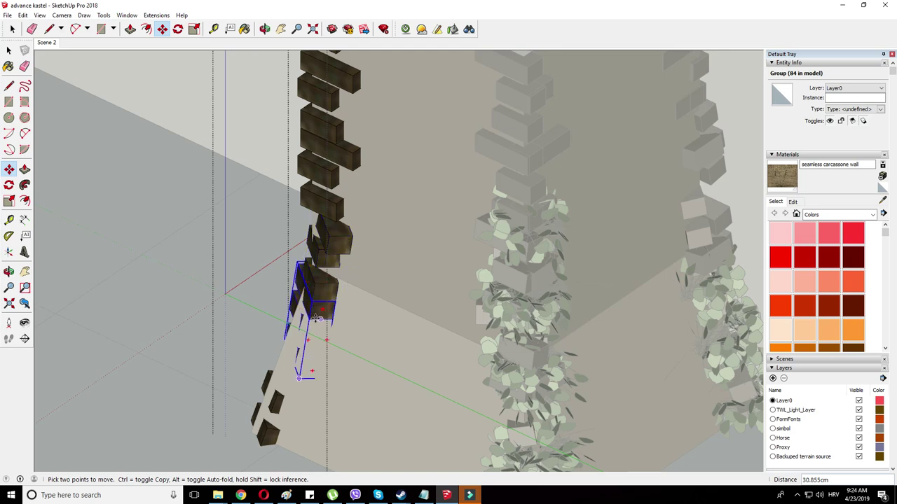
# - Rotate the copied stones to follow the tapered base edge and move them against the wall
pyautogui.rightClick(317, 318)
pyautogui.click(162, 30)
pyautogui.scroll(4, 337, 350)
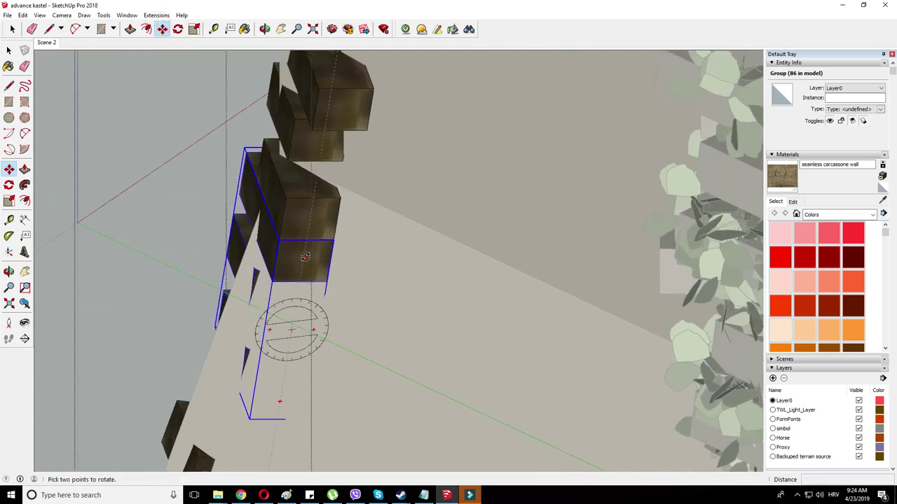
pyautogui.click(304, 257)
pyautogui.click(302, 238)
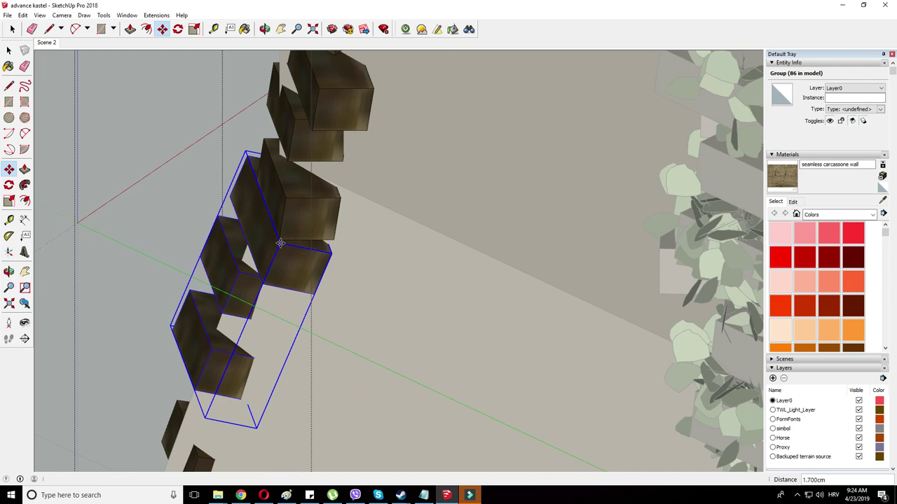
pyautogui.click(280, 243)
# - Rotate and reposition the bottom stones at the foot of the third corner, then close the column group
pyautogui.scroll(-4, 326, 150)
pyautogui.scroll(2, 256, 326)
pyautogui.rightClick(292, 279)
pyautogui.click(293, 256)
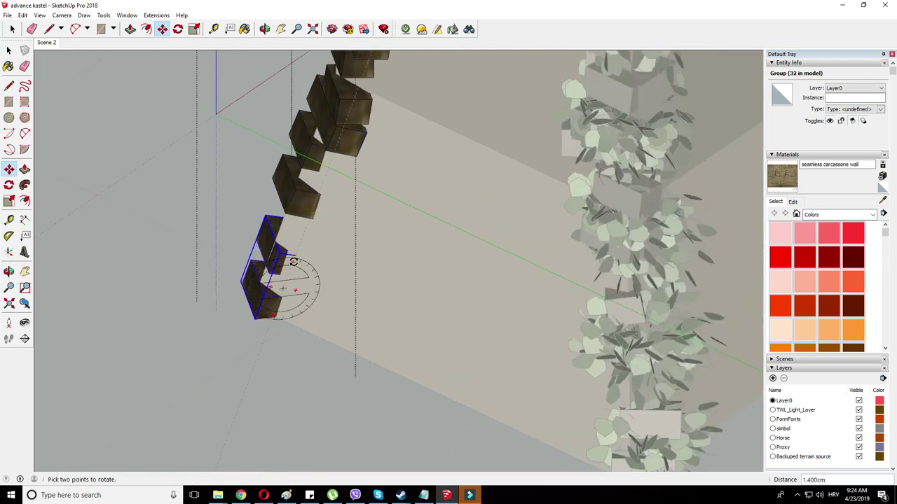
pyautogui.click(294, 261)
pyautogui.click(272, 321)
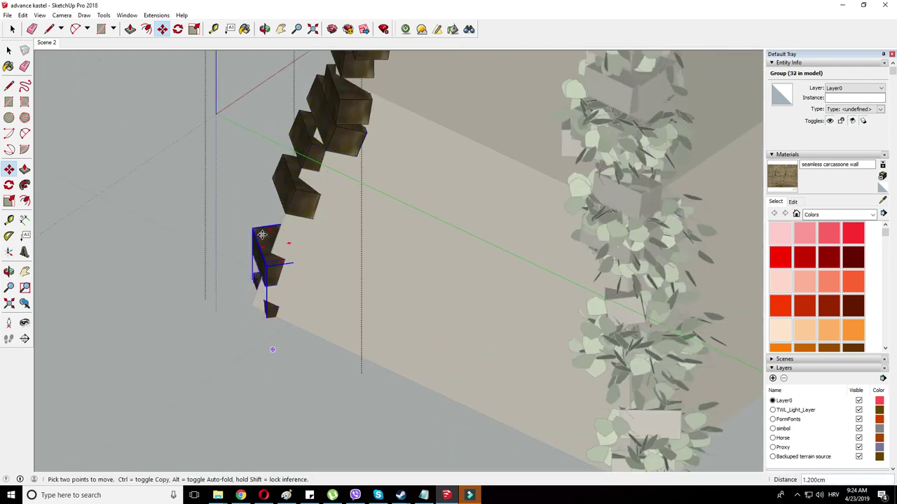
pyautogui.click(272, 229)
pyautogui.click(309, 228)
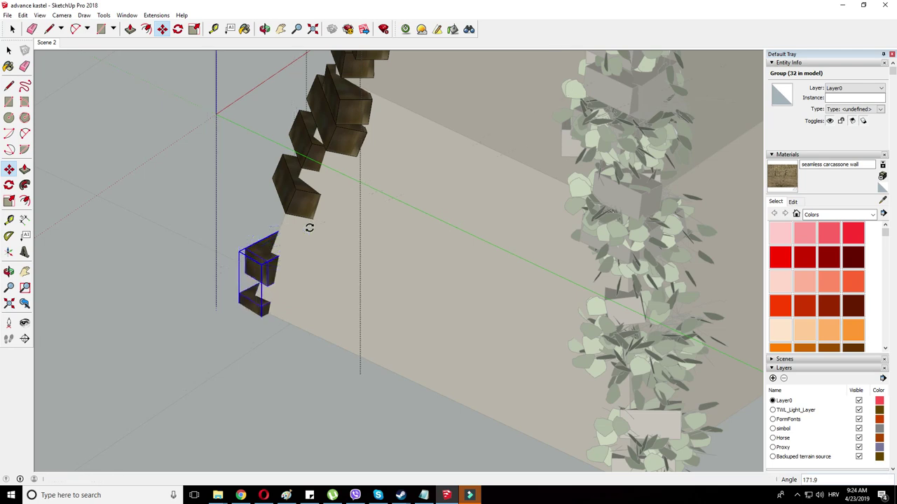
pyautogui.scroll(-8, 238, 342)
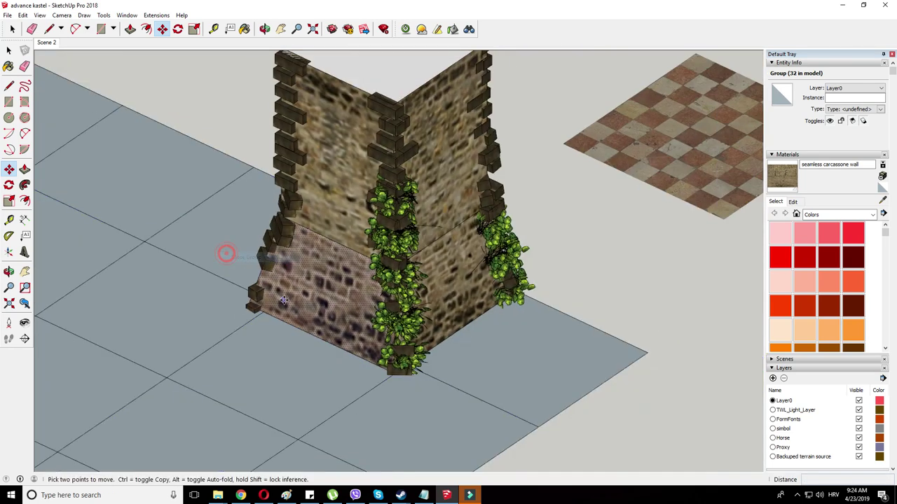
# - Look over the dressed square tower and the surrounding castle parts in the scene
pyautogui.scroll(-3, 284, 296)
pyautogui.moveTo(267, 174); pyautogui.dragTo(262, 180, button='middle')
pyautogui.scroll(-5, 315, 274)
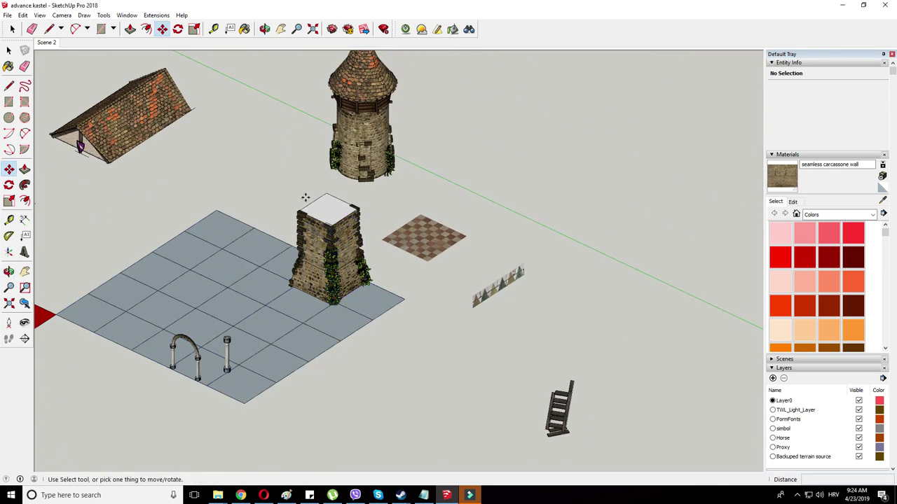
pyautogui.scroll(3, 335, 121)
pyautogui.moveTo(286, 293); pyautogui.dragTo(293, 280, button='middle')
pyautogui.scroll(-3, 296, 281)
pyautogui.scroll(4, 383, 200)
pyautogui.scroll(-4, 444, 106)
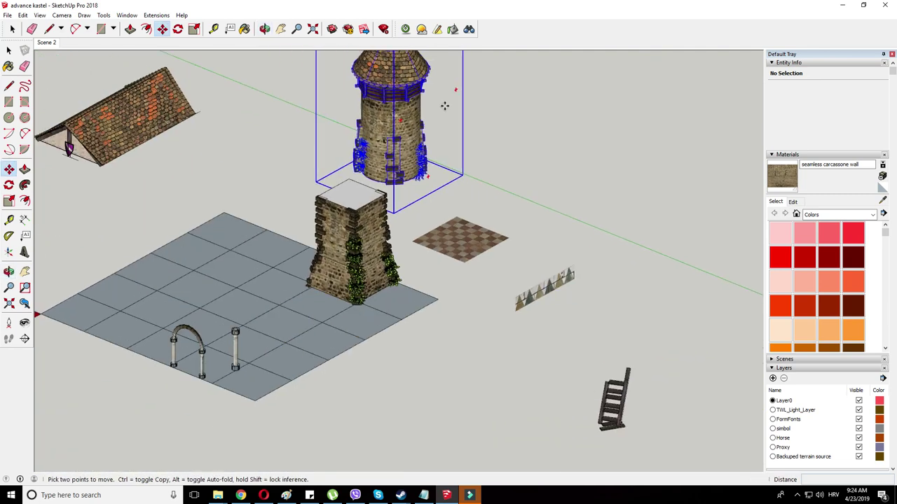
# - Explode the round tower group and the nested group at its wooden gallery
pyautogui.scroll(3, 334, 121)
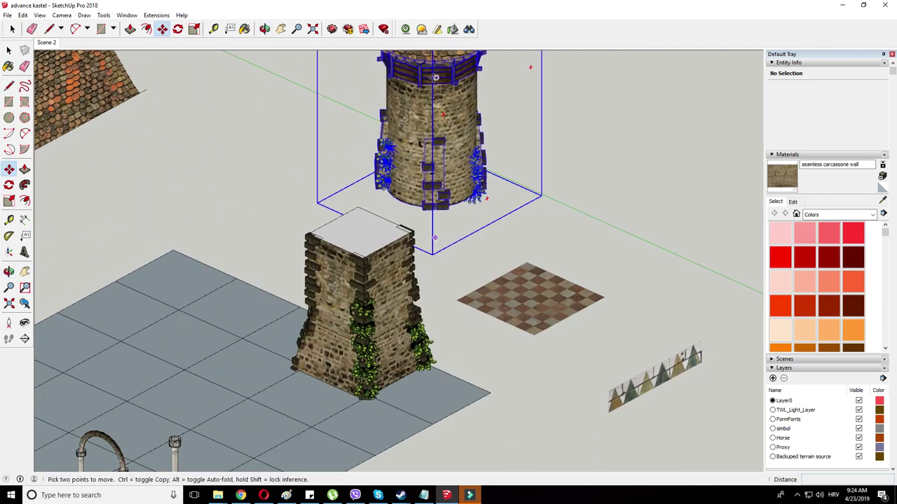
pyautogui.rightClick(435, 73)
pyautogui.press('Escape')
pyautogui.rightClick(460, 73)
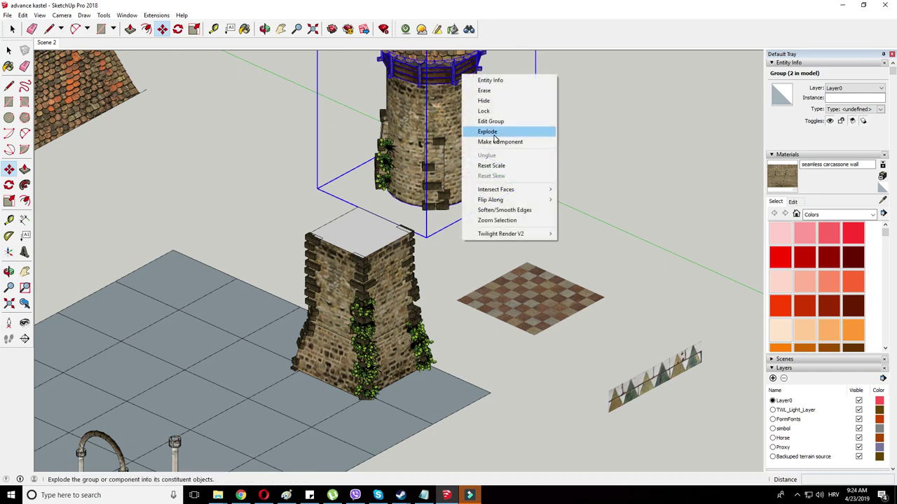
pyautogui.click(493, 130)
pyautogui.rightClick(462, 65)
pyautogui.click(493, 127)
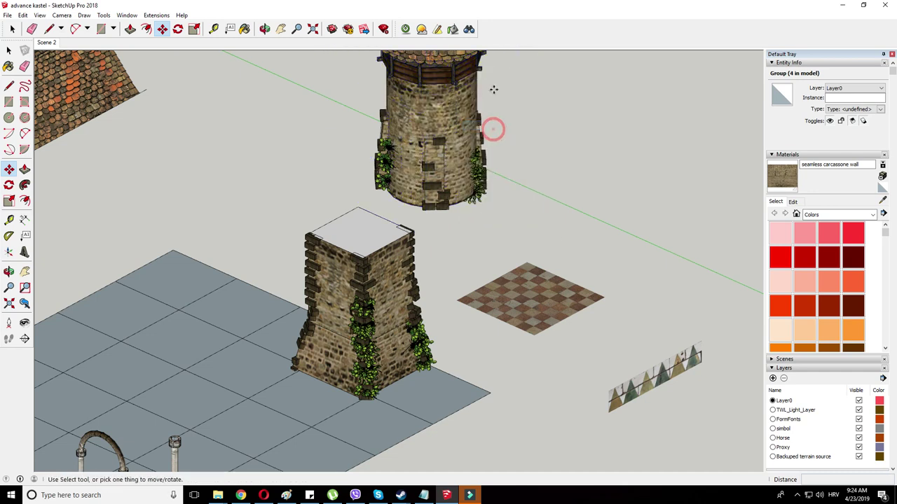
# - Move the wooden gallery group off the round tower and explode it down to its separate fence panels
pyautogui.moveTo(457, 75); pyautogui.dragTo(534, 215)
pyautogui.scroll(1, 534, 215)
pyautogui.rightClick(534, 214)
pyautogui.click(557, 269)
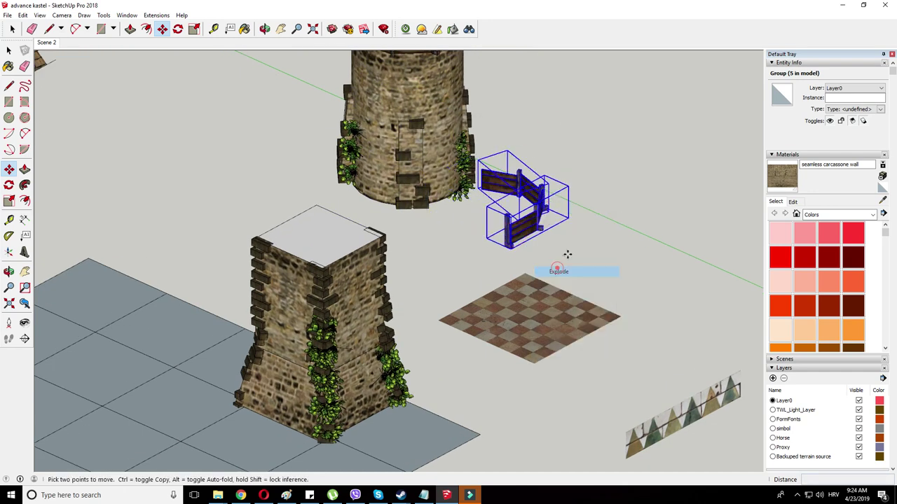
pyautogui.rightClick(520, 230)
pyautogui.click(545, 284)
# - Move one fence panel onto the square tower's top front corner and copy it alongside to continue the railing along that edge
pyautogui.scroll(2, 548, 250)
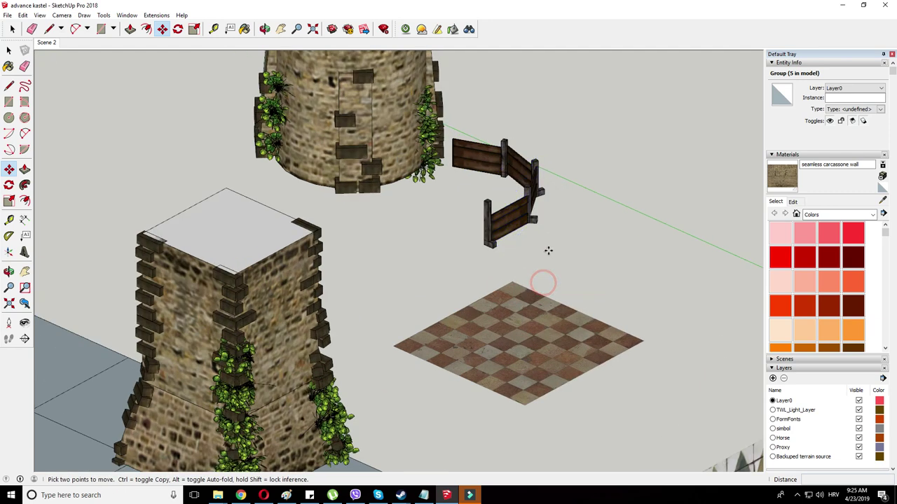
pyautogui.click(493, 247)
pyautogui.scroll(2, 238, 280)
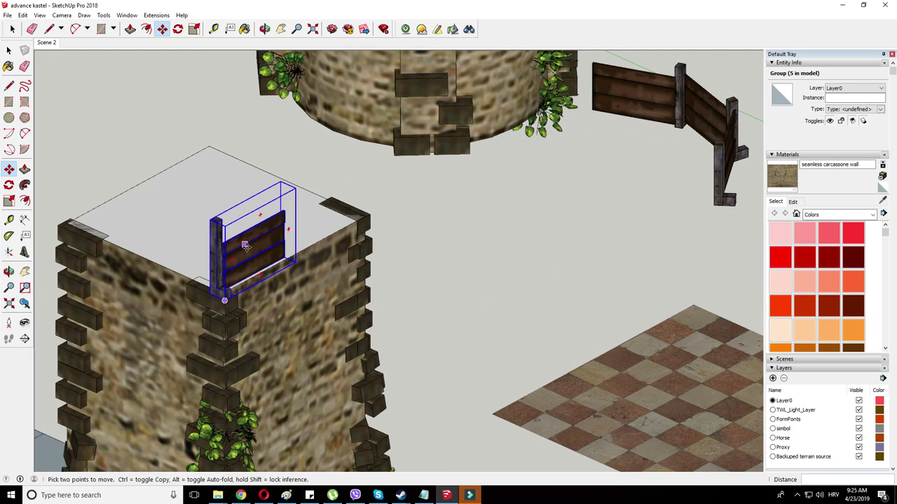
pyautogui.moveTo(283, 259); pyautogui.dragTo(222, 220, button='middle')
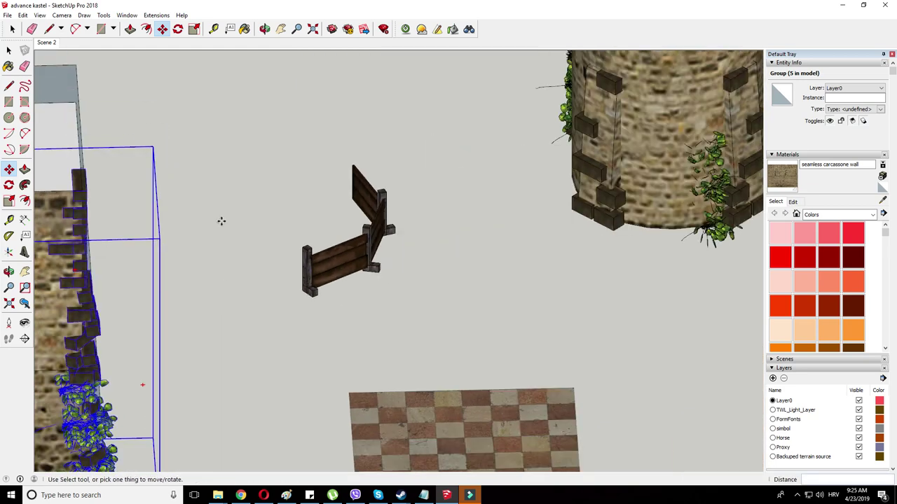
pyautogui.scroll(-3, 365, 212)
pyautogui.scroll(4, 90, 186)
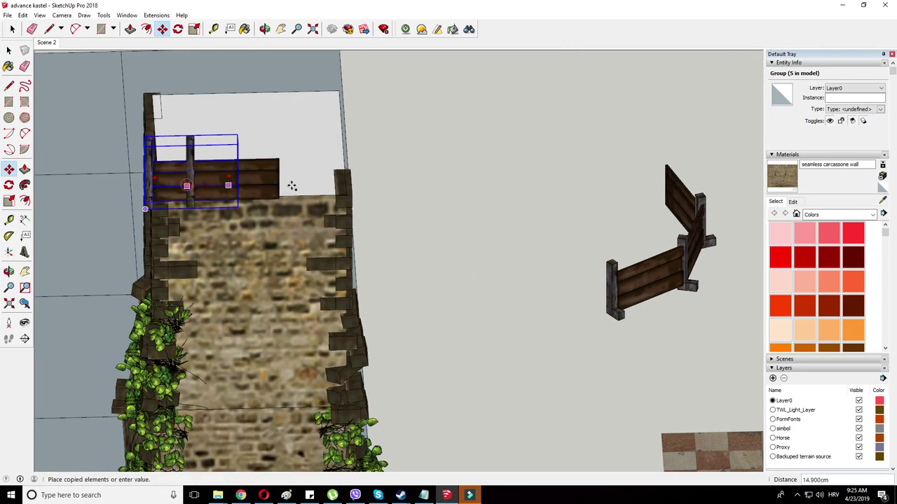
pyautogui.click(290, 184)
pyautogui.rightClick(272, 177)
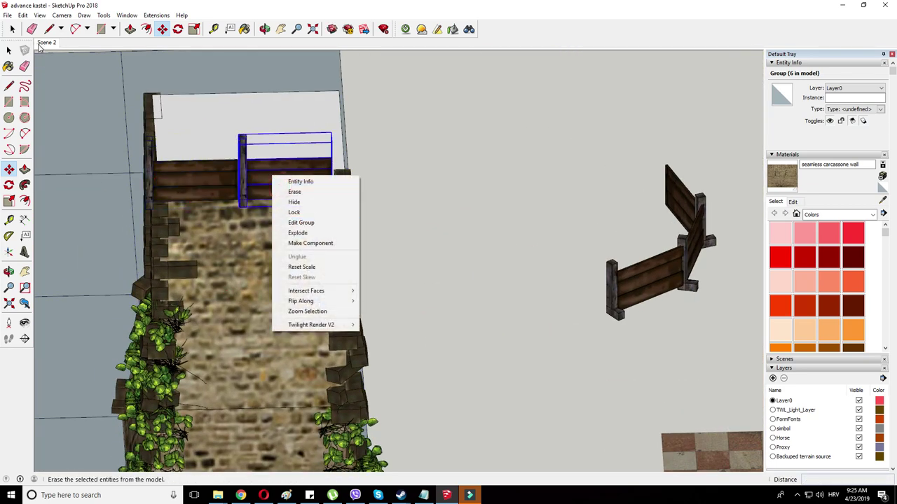
# - Select the square tower's walls and stone-and-ivy corner columns without the fence panels and make them one group
pyautogui.click(13, 28)
pyautogui.scroll(-2, 210, 119)
pyautogui.moveTo(273, 150); pyautogui.dragTo(448, 73, button='middle')
pyautogui.scroll(-2, 268, 110)
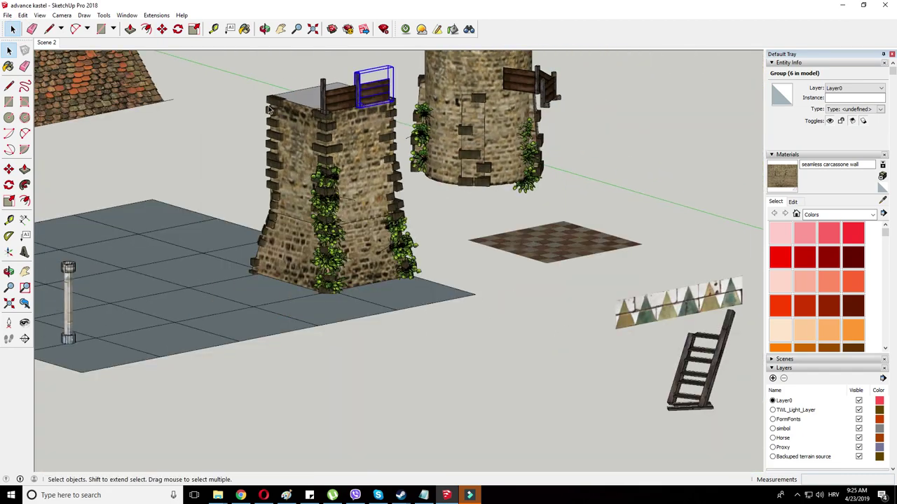
pyautogui.click(384, 264)
pyautogui.moveTo(328, 102); pyautogui.dragTo(250, 75, button='middle')
pyautogui.moveTo(404, 242); pyautogui.dragTo(423, 362, button='middle')
pyautogui.scroll(-3, 423, 363)
pyautogui.scroll(3, 329, 133)
pyautogui.rightClick(343, 167)
pyautogui.click(373, 258)
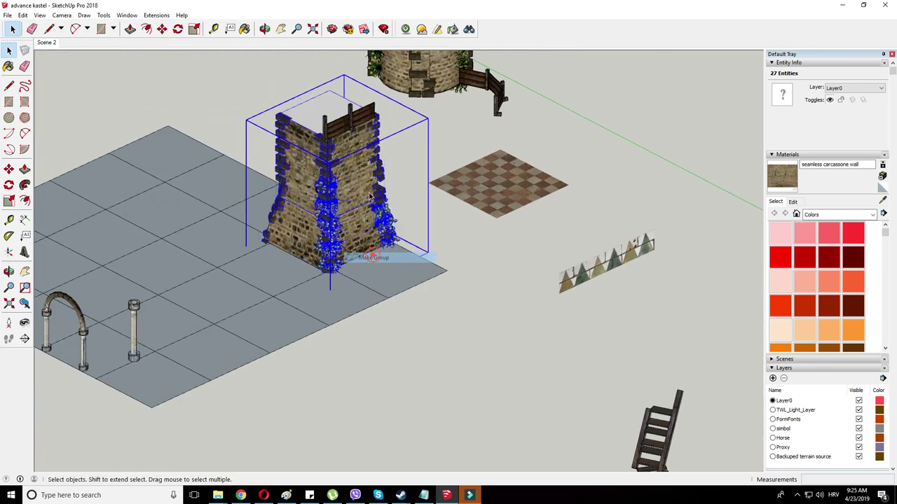
# - Select the two fence panels on the tower's top edge and combine them into one railing group
pyautogui.scroll(3, 374, 152)
pyautogui.rightClick(349, 105)
pyautogui.moveTo(259, 63); pyautogui.dragTo(425, 189)
pyautogui.scroll(-2, 387, 171)
pyautogui.scroll(3, 335, 86)
pyautogui.click(197, 29)
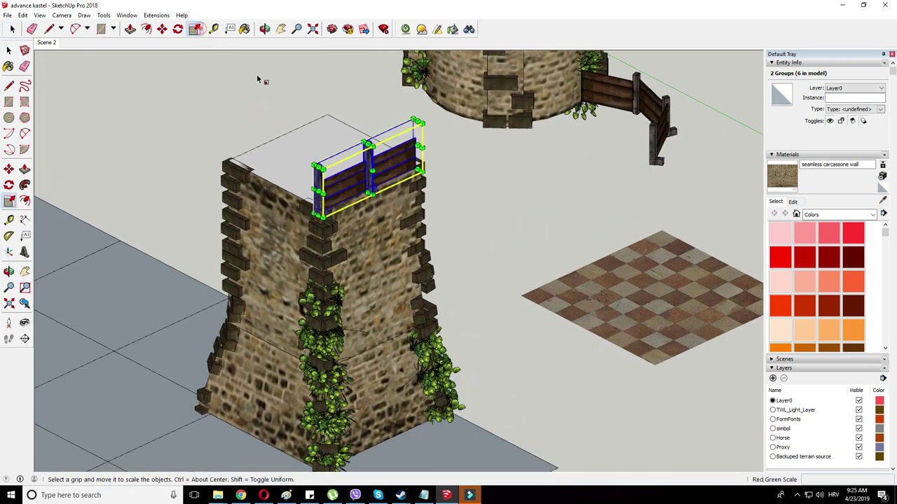
pyautogui.scroll(2, 431, 160)
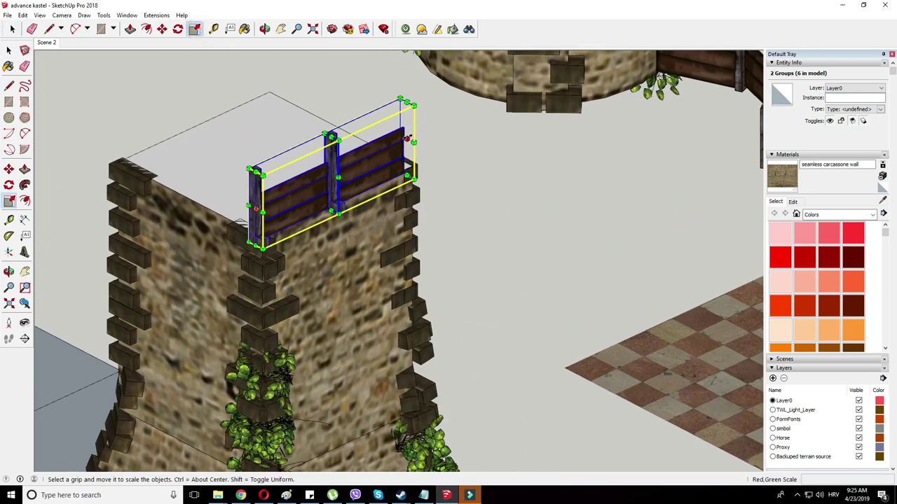
pyautogui.rightClick(391, 166)
pyautogui.click(420, 254)
pyautogui.moveTo(420, 254); pyautogui.dragTo(341, 241, button='middle')
pyautogui.scroll(2, 304, 348)
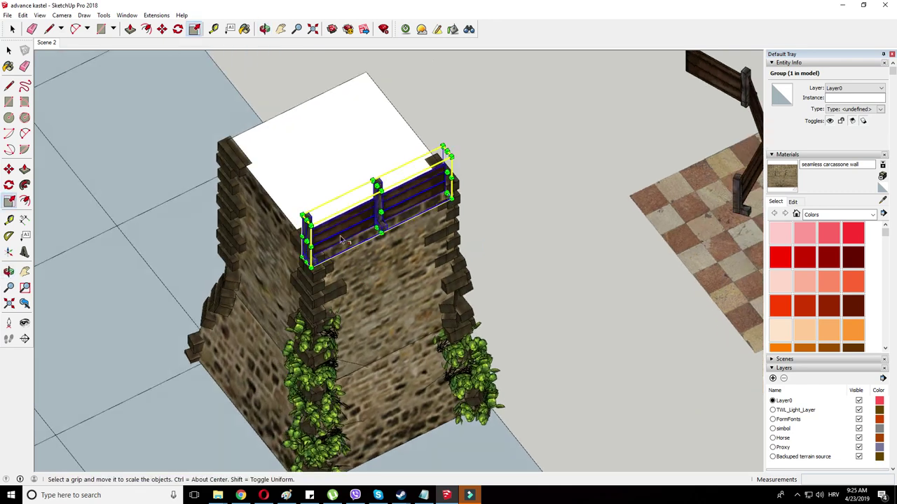
# - Copy the railing group, rotate the copy to run along the adjacent top edge, and fit it against the tower's corner
pyautogui.click(162, 28)
pyautogui.click(442, 151)
pyautogui.click(524, 110)
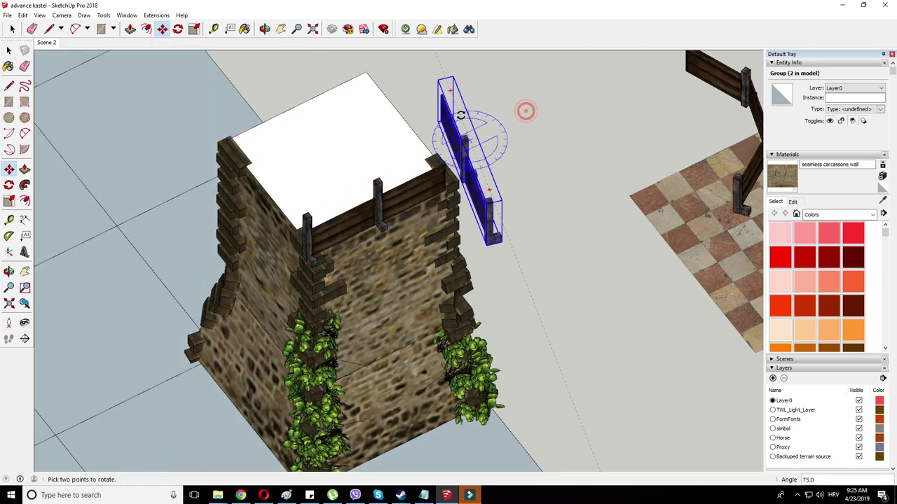
pyautogui.click(453, 119)
pyautogui.scroll(2, 452, 122)
pyautogui.click(501, 239)
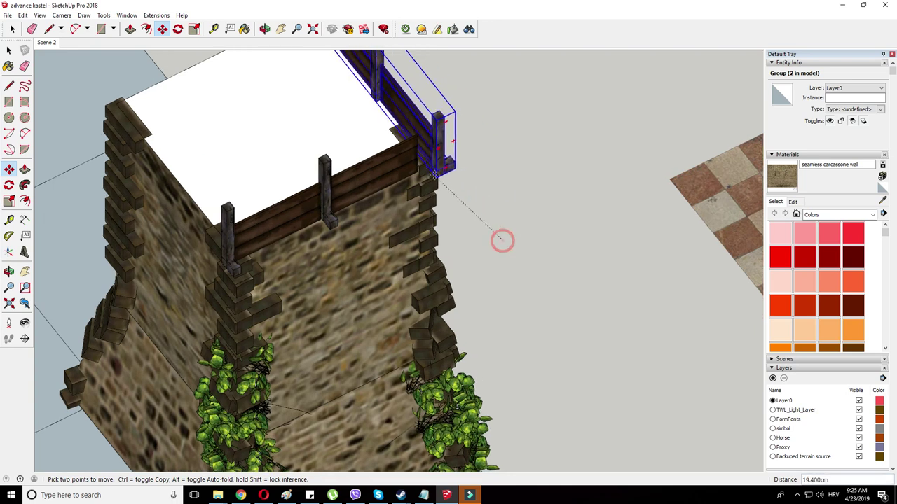
pyautogui.scroll(2, 429, 168)
pyautogui.click(456, 198)
pyautogui.click(470, 192)
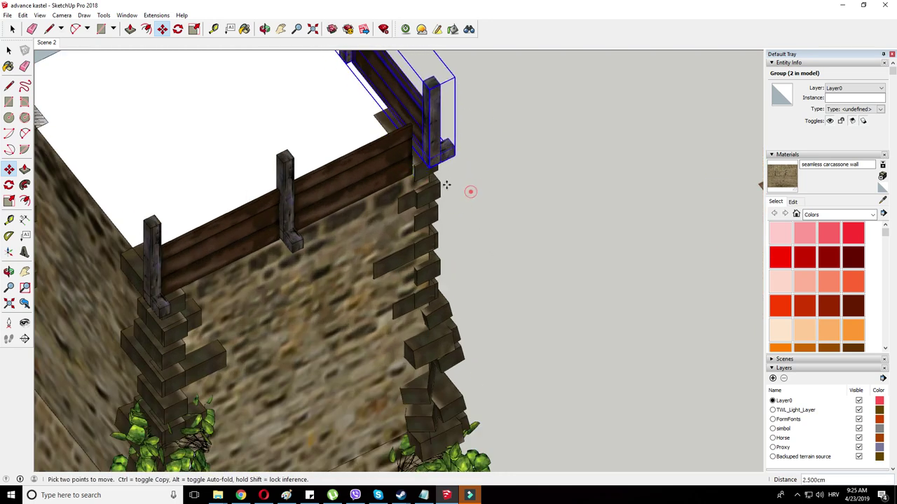
# - Scale the front railing and the adjacent side railing lengthwise so both span their full top edges
pyautogui.rightClick(376, 165)
pyautogui.click(179, 30)
pyautogui.click(194, 29)
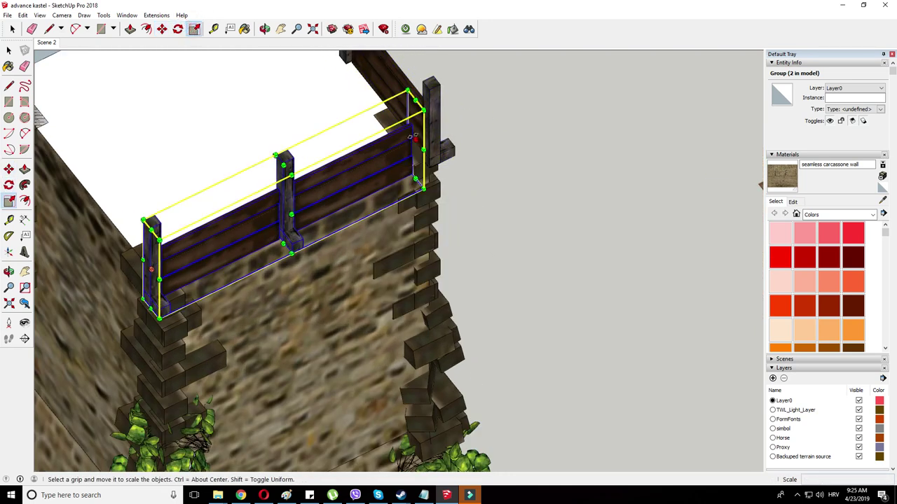
pyautogui.moveTo(414, 137); pyautogui.dragTo(425, 133)
pyautogui.scroll(-2, 518, 296)
pyautogui.rightClick(424, 154)
pyautogui.click(193, 28)
pyautogui.scroll(1, 342, 89)
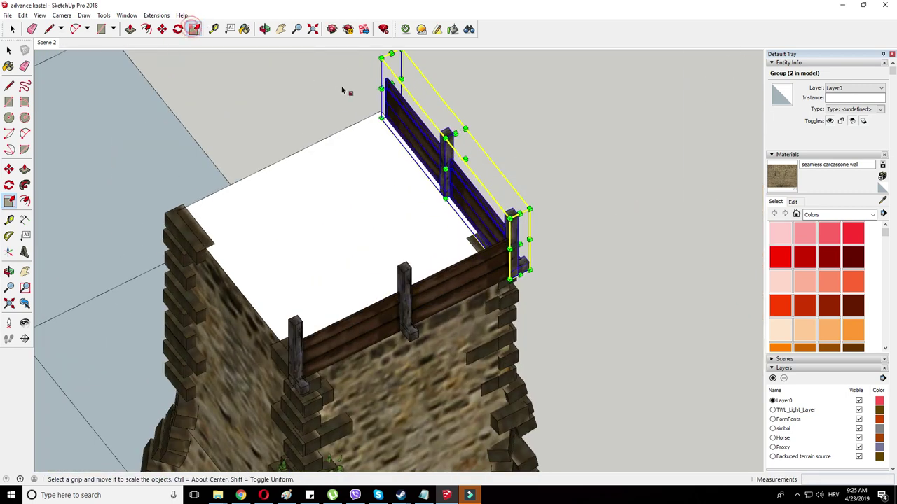
pyautogui.moveTo(389, 83); pyautogui.dragTo(382, 76)
pyautogui.scroll(-2, 357, 153)
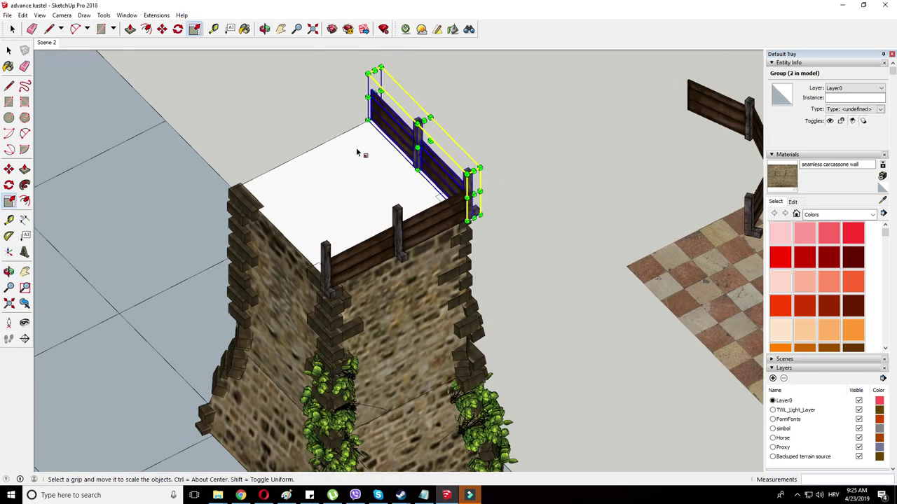
# - Copy the side railing, turn the copy to face outward, and place it on the opposite top edge
pyautogui.click(167, 33)
pyautogui.click(548, 134)
pyautogui.press('ctrl')
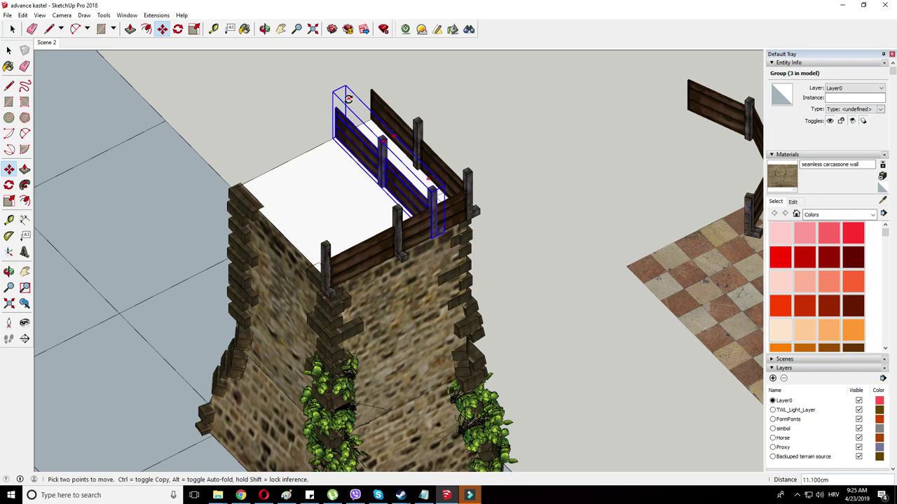
pyautogui.click(347, 98)
pyautogui.scroll(2, 411, 180)
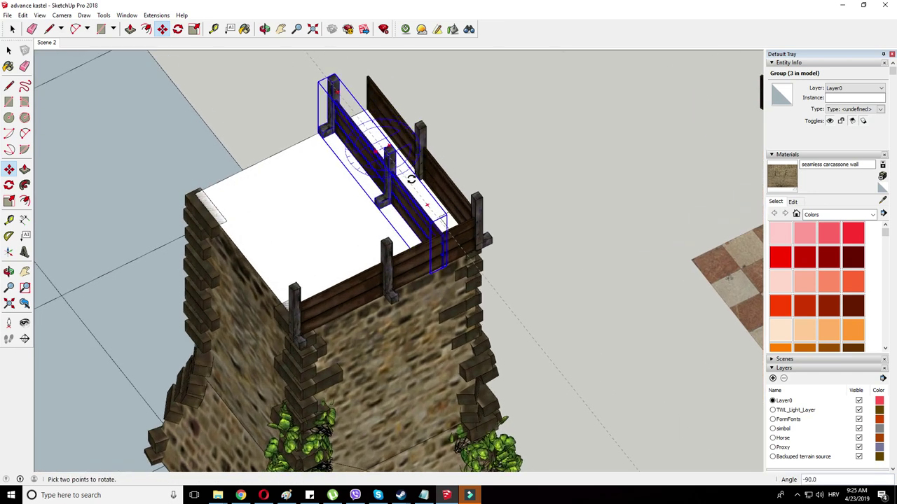
pyautogui.click(584, 180)
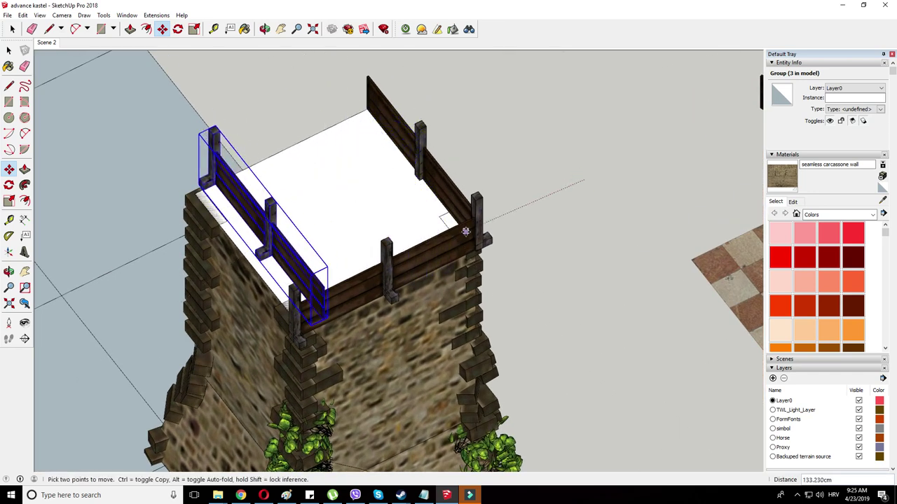
pyautogui.click(494, 221)
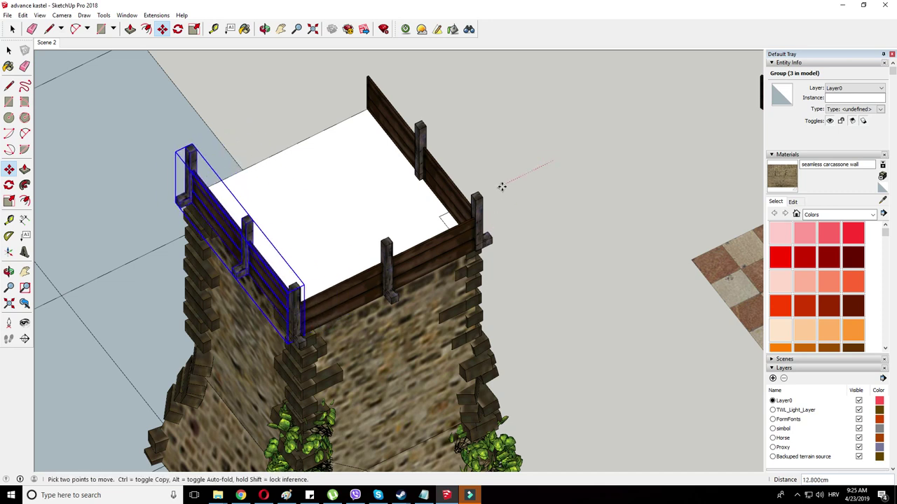
# - Copy the front railing across to the rear top edge of the tower
pyautogui.rightClick(432, 248)
pyautogui.click(621, 250)
pyautogui.press('ctrl')
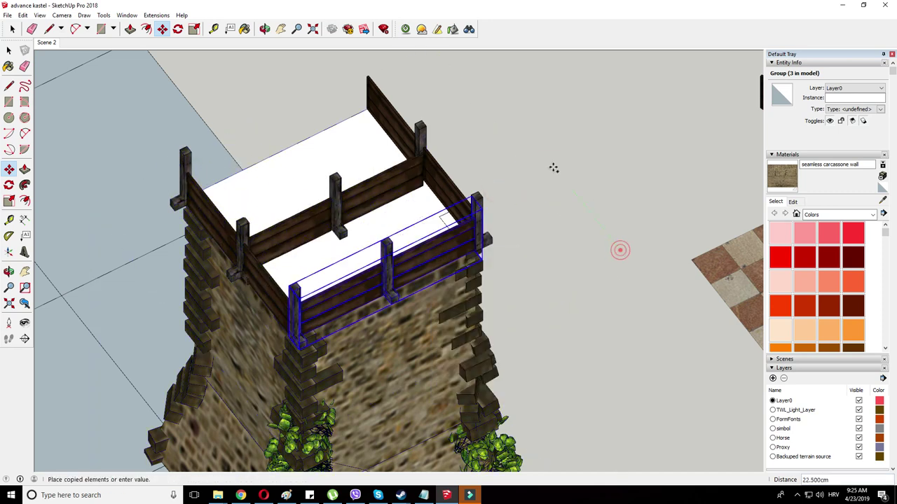
pyautogui.click(516, 114)
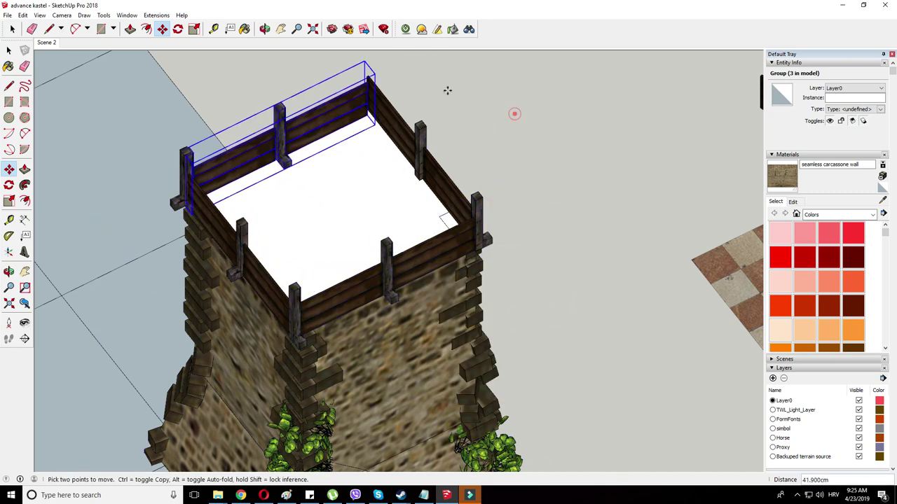
# - Mirror the rear railing along the red axis with Scale and move it back onto the rear edge
pyautogui.click(194, 29)
pyautogui.scroll(-2, 199, 197)
pyautogui.moveTo(192, 181); pyautogui.dragTo(372, 104)
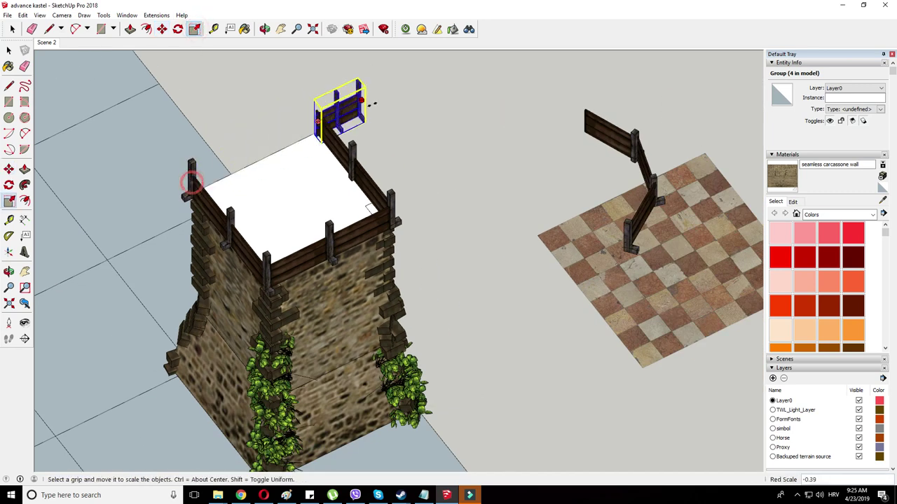
pyautogui.click(162, 29)
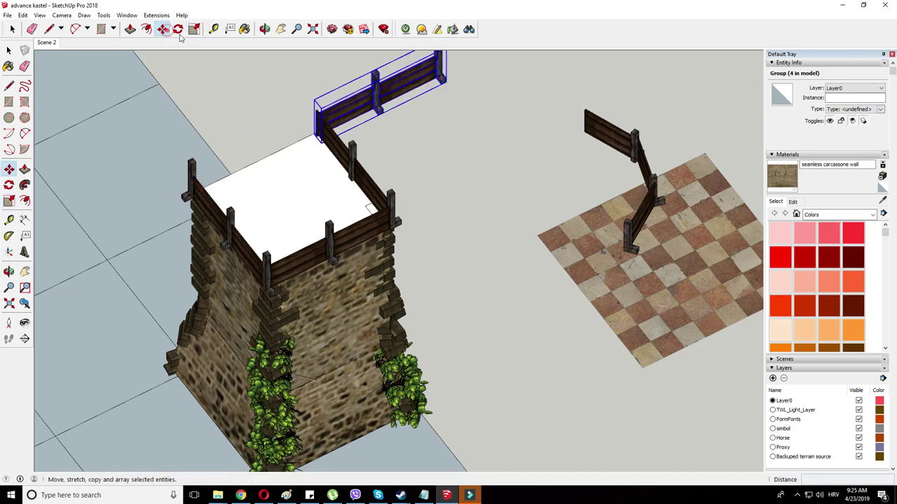
pyautogui.click(527, 104)
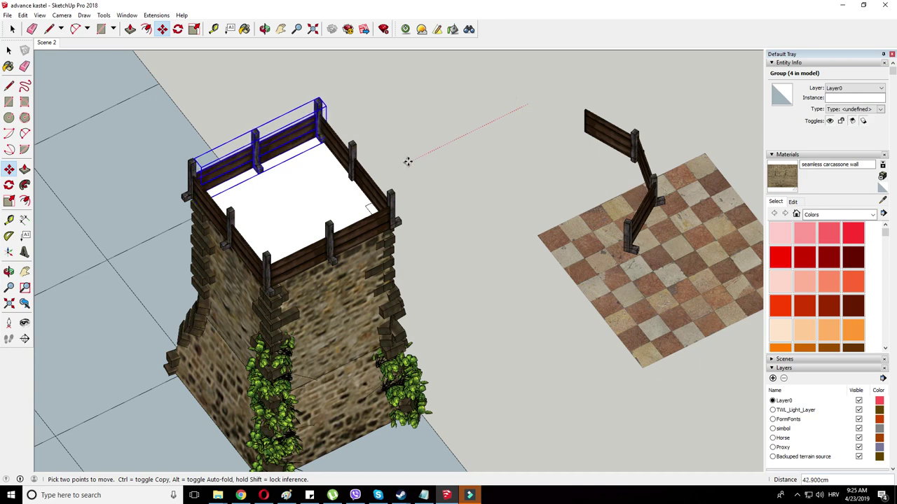
# - Try to narrow all four wooden railings together by a scale of 0.91 along the green axis
pyautogui.scroll(-5, 413, 180)
pyautogui.moveTo(477, 232); pyautogui.dragTo(494, 214, button='middle')
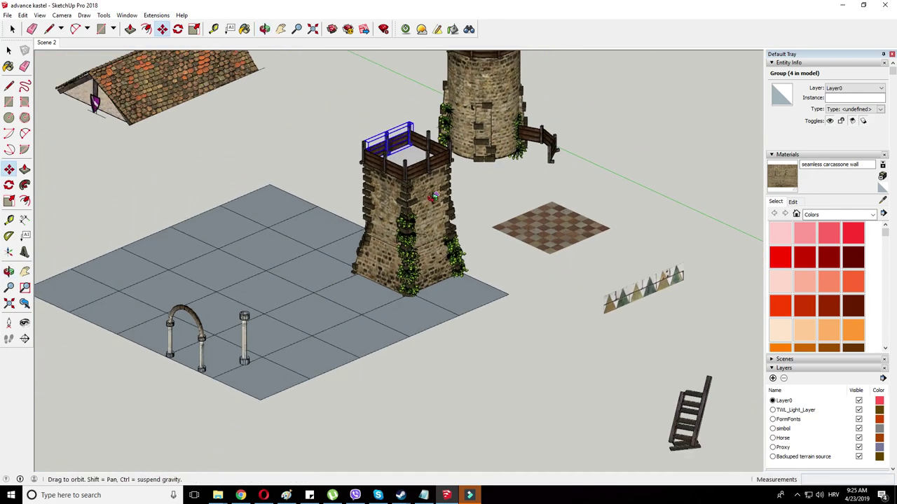
pyautogui.scroll(4, 498, 211)
pyautogui.scroll(5, 394, 145)
pyautogui.moveTo(393, 162); pyautogui.dragTo(447, 214, button='middle')
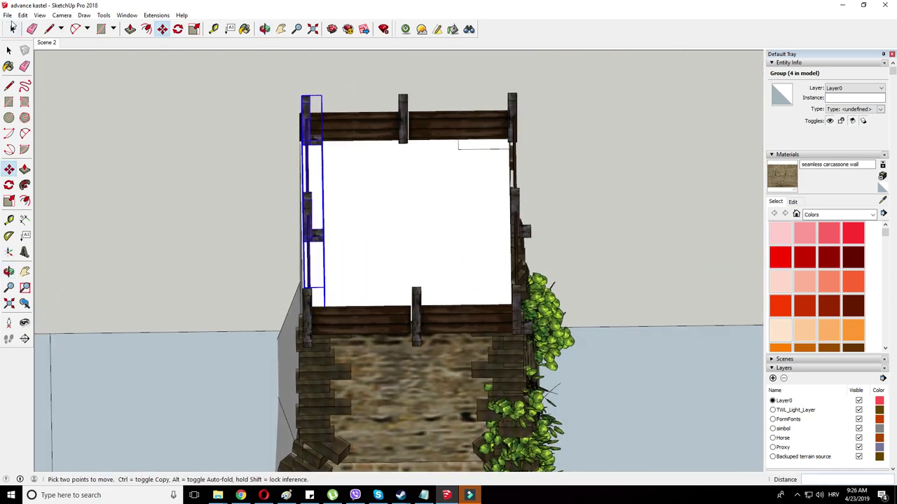
pyautogui.click(12, 29)
pyautogui.moveTo(579, 361); pyautogui.dragTo(579, 361)
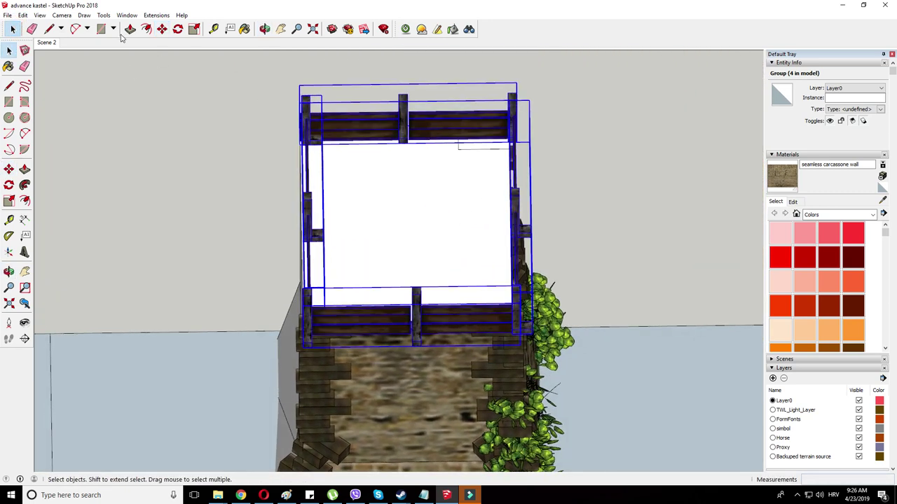
pyautogui.click(194, 29)
pyautogui.scroll(-5, 313, 210)
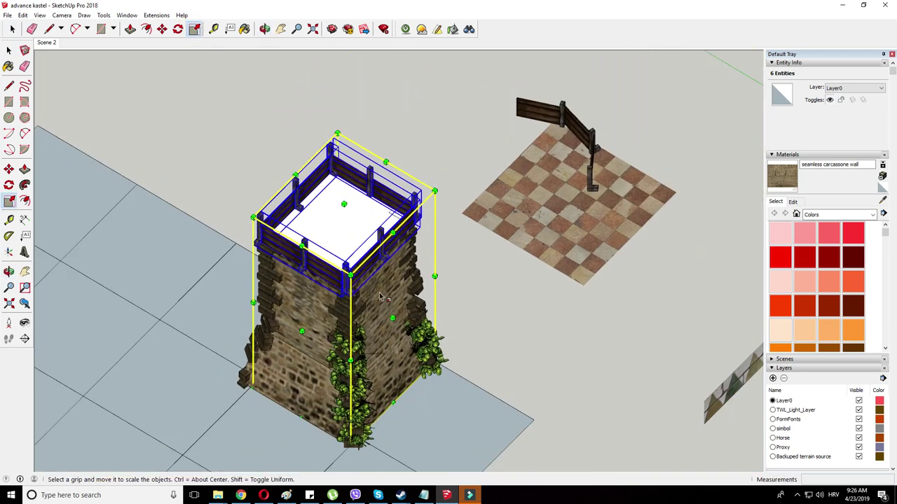
pyautogui.scroll(2, 285, 120)
pyautogui.press('space')
pyautogui.scroll(2, 337, 198)
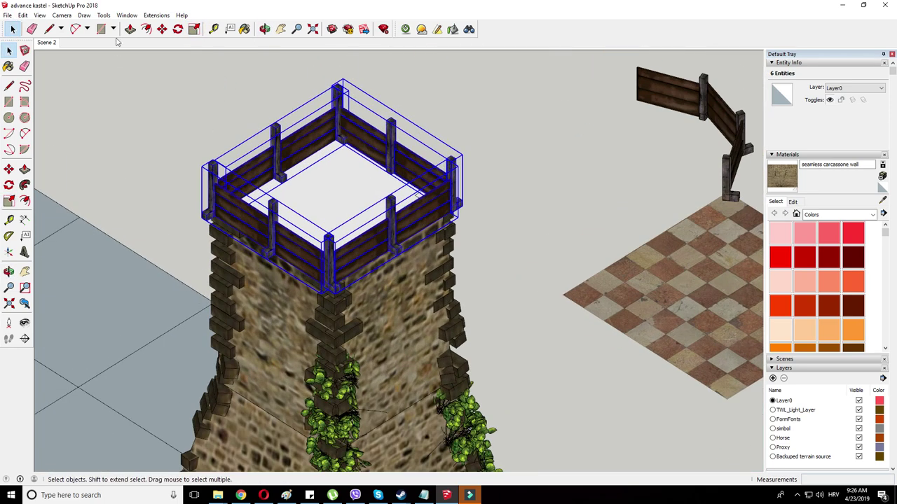
pyautogui.click(193, 30)
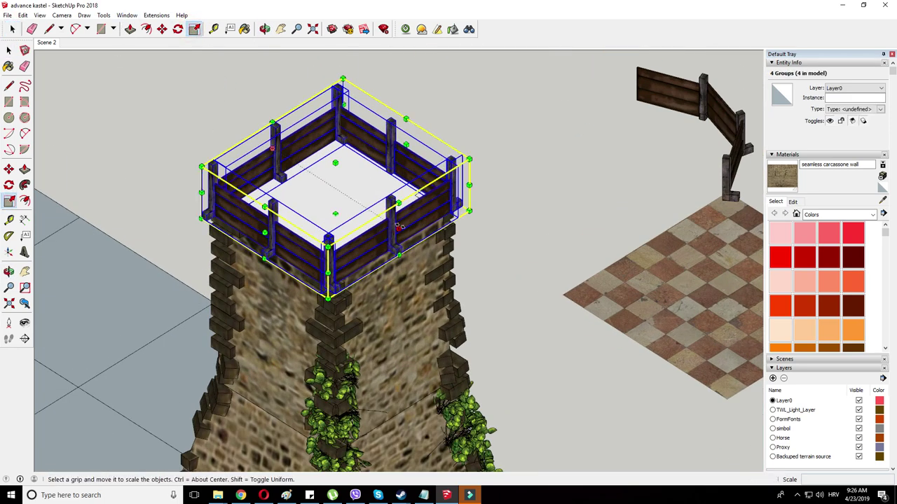
pyautogui.moveTo(272, 148); pyautogui.dragTo(283, 156)
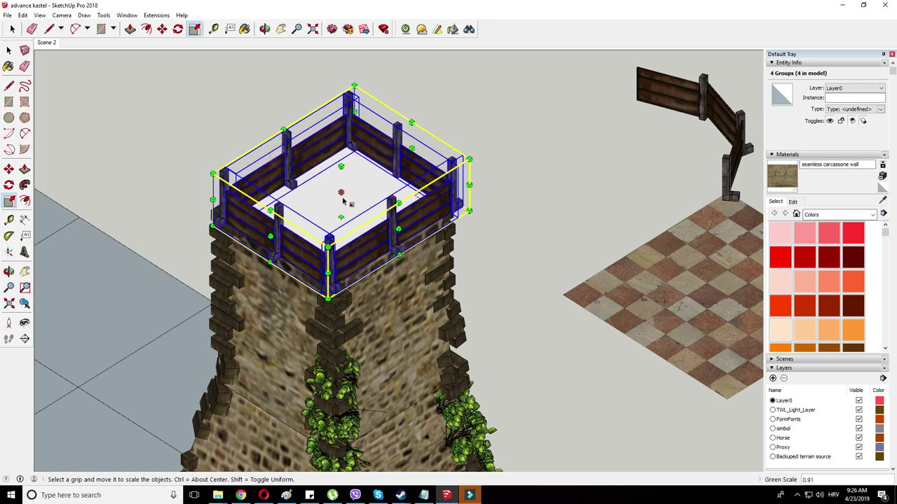
pyautogui.rightClick(335, 168)
pyautogui.click(12, 27)
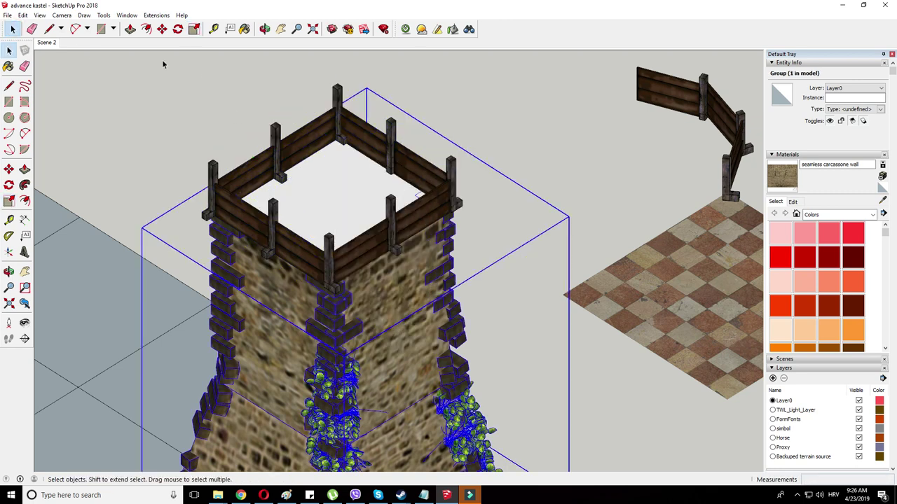
pyautogui.moveTo(162, 61); pyautogui.dragTo(513, 283)
pyautogui.click(196, 30)
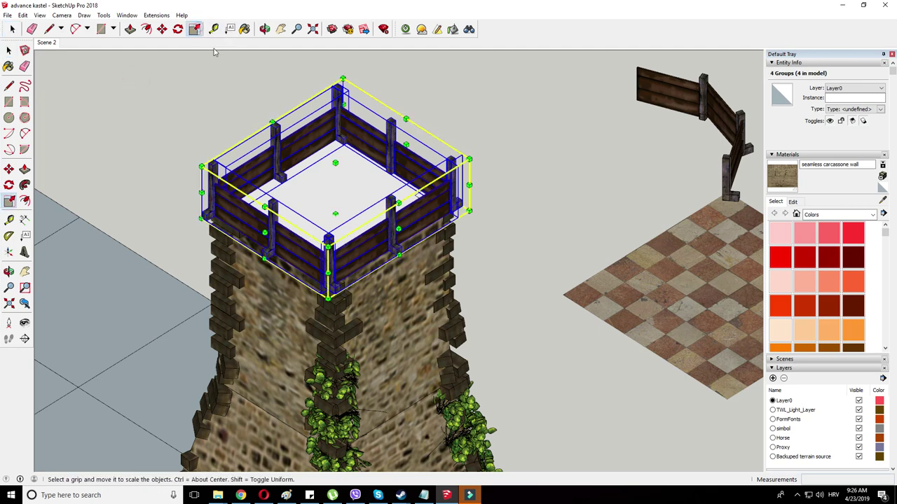
pyautogui.moveTo(311, 188); pyautogui.dragTo(375, 217, button='middle')
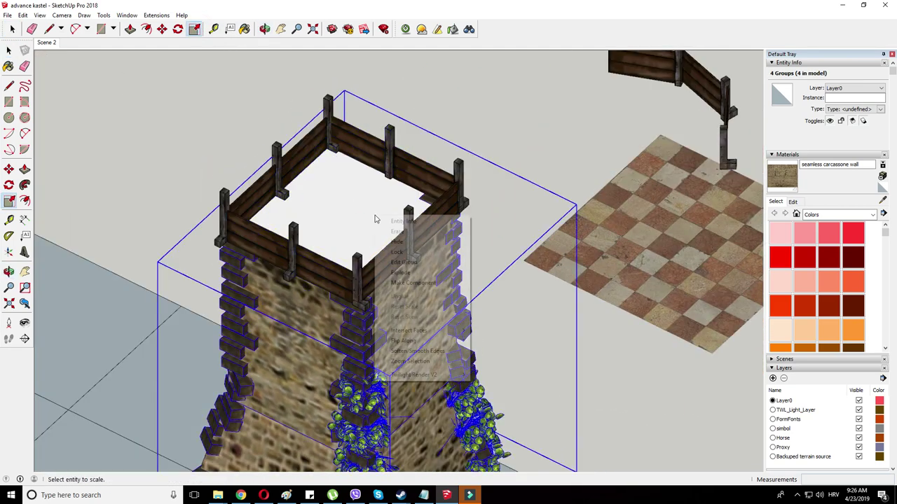
# - Close the tower group and explode the checkerboard floor image into an ordinary textured face
pyautogui.rightClick(385, 160)
pyautogui.click(403, 262)
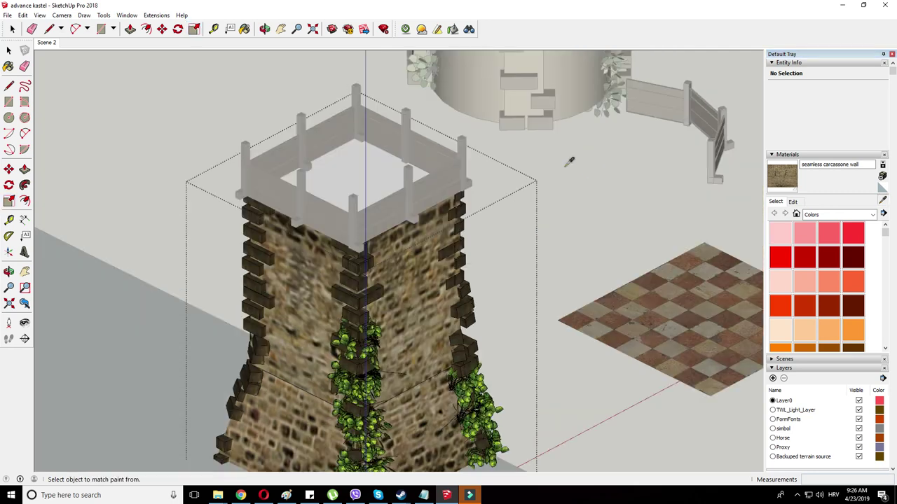
pyautogui.rightClick(566, 165)
pyautogui.click(582, 176)
pyautogui.rightClick(673, 279)
pyautogui.click(699, 317)
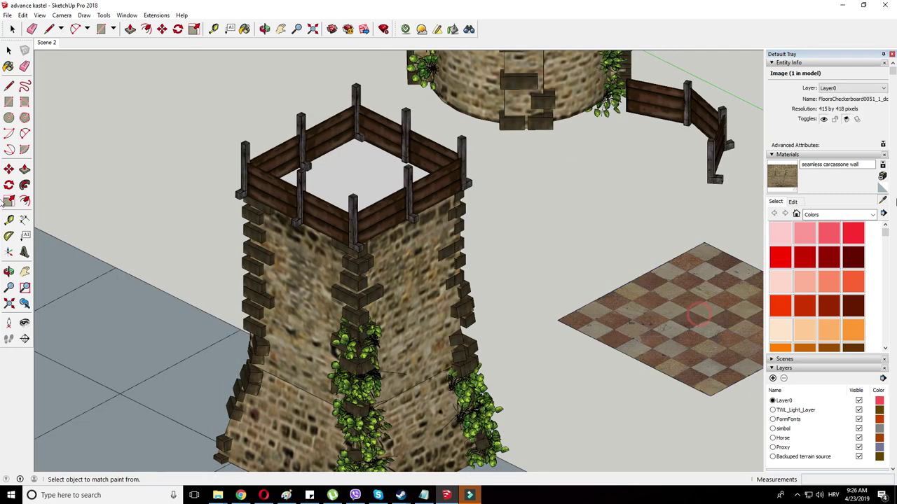
# - Sample the checkerboard floor material and paint it onto the top face inside the tower group
pyautogui.press('s')
pyautogui.click(882, 199)
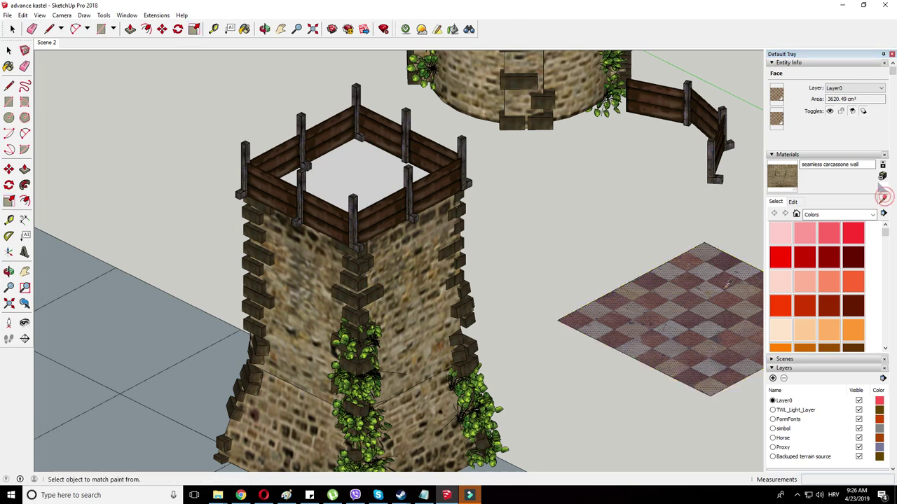
pyautogui.rightClick(385, 173)
pyautogui.click(419, 222)
pyautogui.rightClick(374, 172)
pyautogui.click(360, 172)
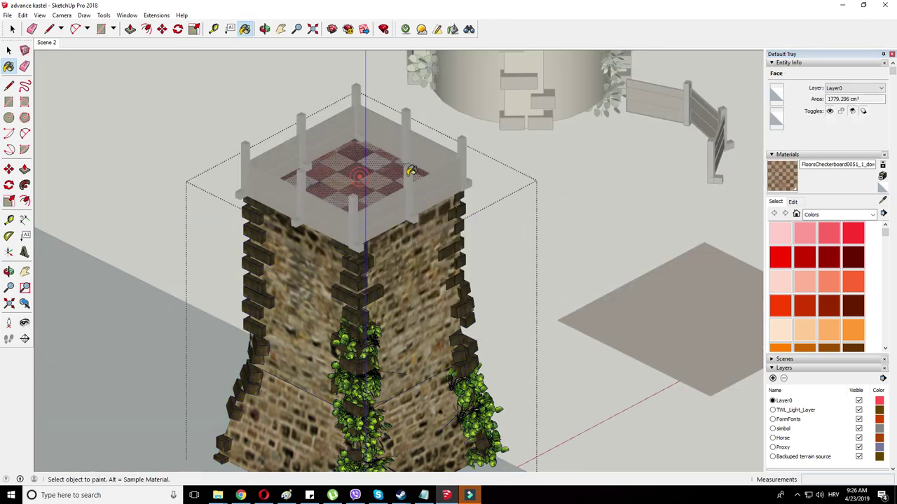
pyautogui.scroll(-1, 438, 173)
pyautogui.scroll(1, 397, 174)
pyautogui.rightClick(510, 183)
pyautogui.click(517, 188)
# - Copy the tiled gable roof to an empty spot beside the tower and explode the copy
pyautogui.scroll(-8, 451, 240)
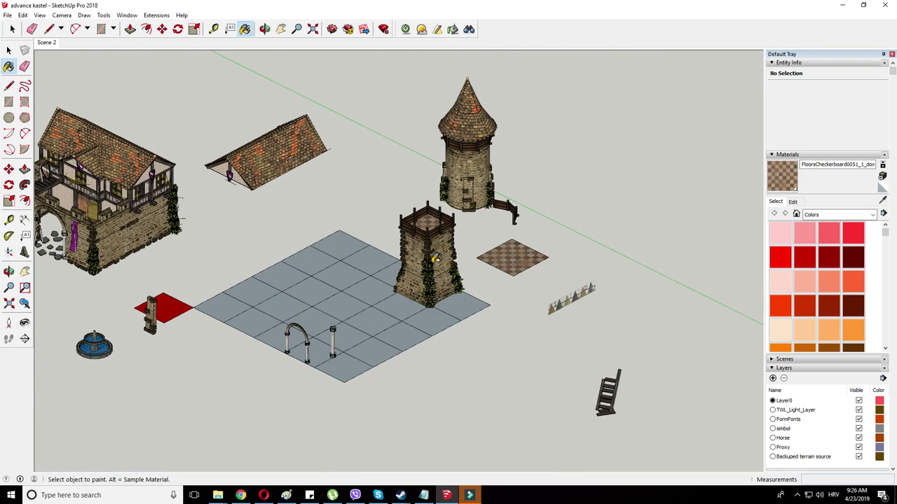
pyautogui.moveTo(446, 244); pyautogui.dragTo(429, 257, button='middle')
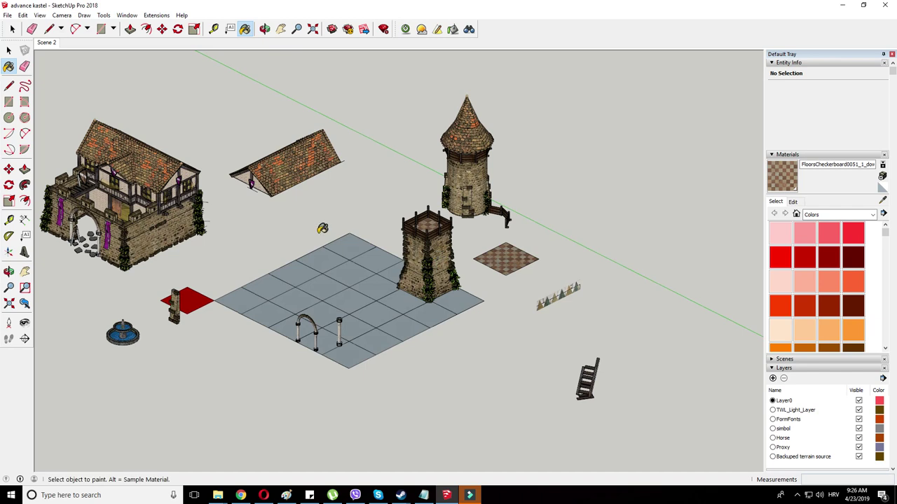
pyautogui.click(162, 29)
pyautogui.scroll(5, 491, 242)
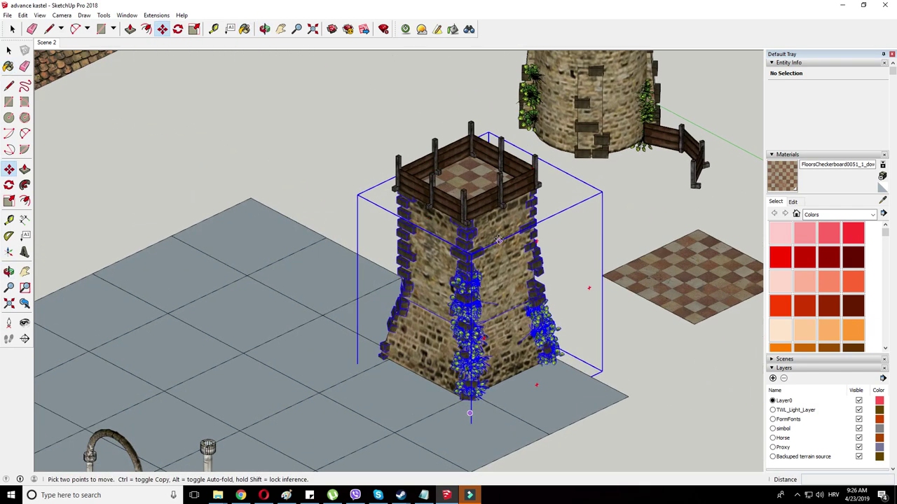
pyautogui.scroll(-4, 497, 240)
pyautogui.scroll(3, 218, 150)
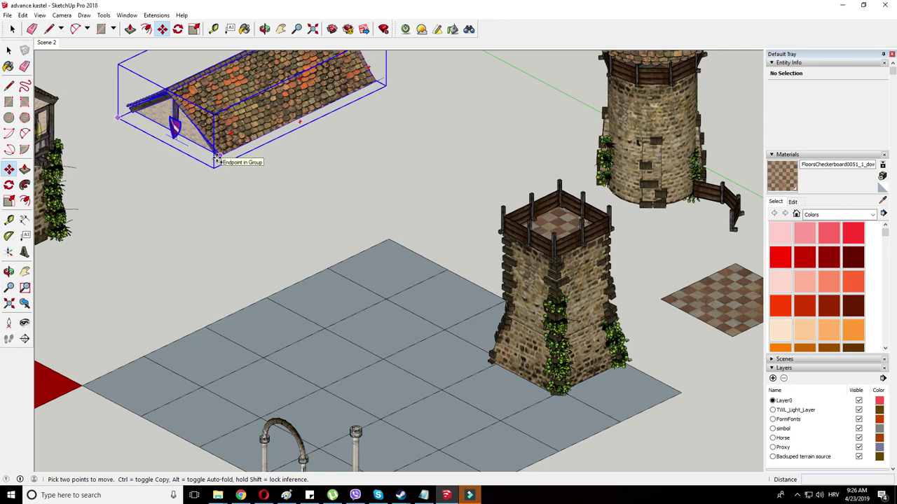
pyautogui.click(218, 160)
pyautogui.press('ctrl')
pyautogui.click(371, 242)
pyautogui.rightClick(382, 184)
pyautogui.click(405, 243)
pyautogui.scroll(1, 249, 216)
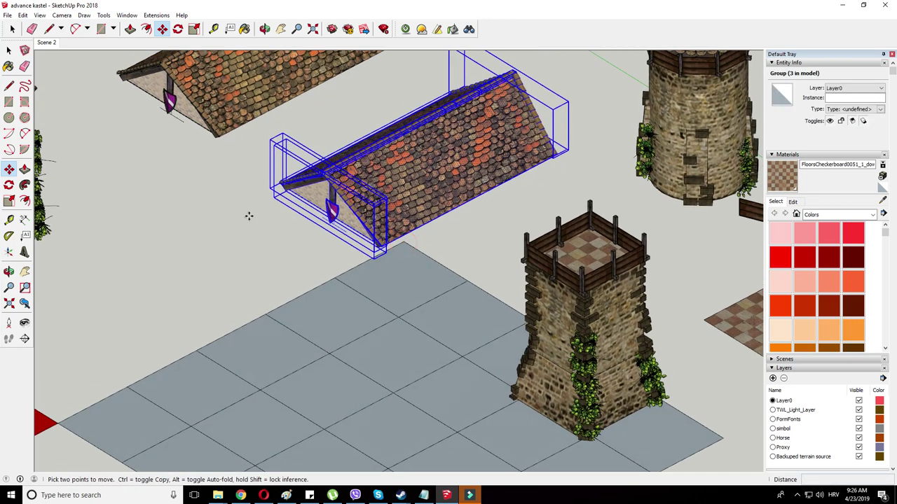
# - Draw a rectangle across the tops of the railing's corner posts as the base of the tower roof
pyautogui.hotkey('ctrl', 't')
pyautogui.press('r')
pyautogui.scroll(5, 595, 205)
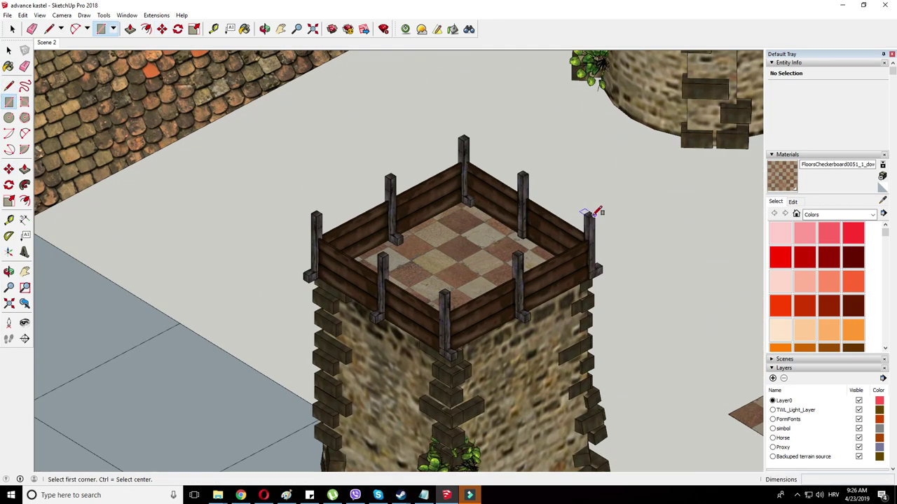
pyautogui.click(314, 212)
pyautogui.scroll(-4, 313, 210)
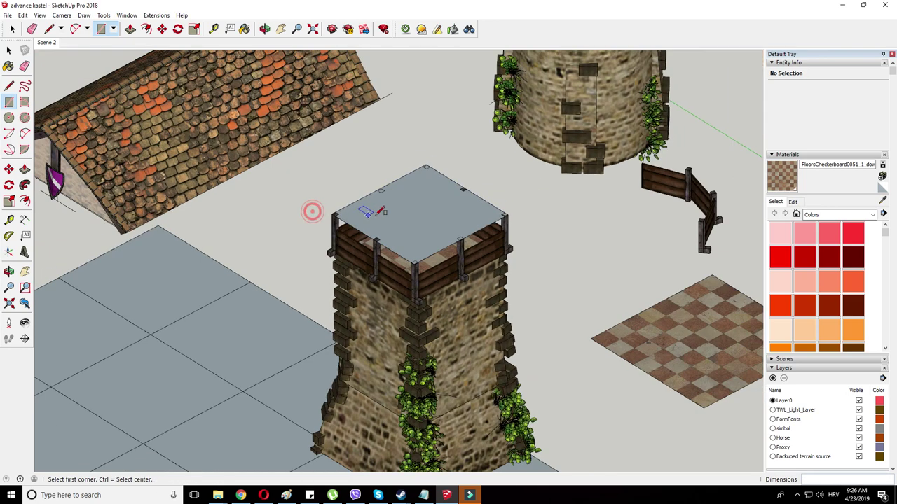
# - Offset the edges of the roof rectangle inward by about 10.3 cm
pyautogui.moveTo(313, 210); pyautogui.dragTo(412, 248, button='middle')
pyautogui.scroll(3, 412, 248)
pyautogui.rightClick(412, 254)
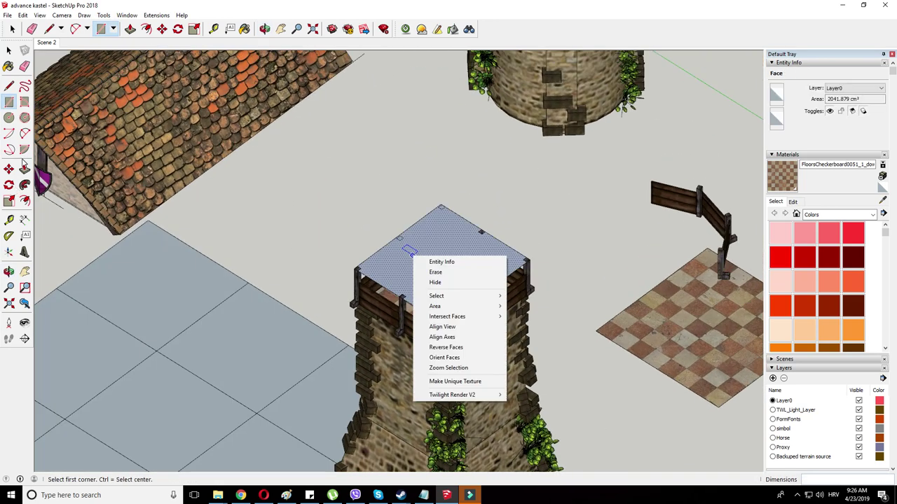
pyautogui.click(24, 200)
pyautogui.click(449, 262)
pyautogui.rightClick(445, 259)
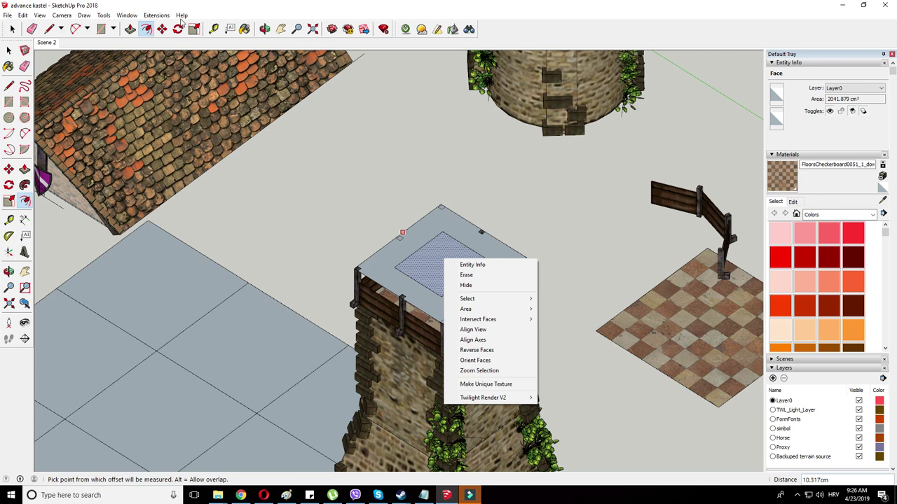
pyautogui.press('Escape')
# - Move the inner square face 16 cm straight up to form the sloped lower part of the roof
pyautogui.press('m')
pyautogui.moveTo(456, 230); pyautogui.dragTo(500, 197, button='middle')
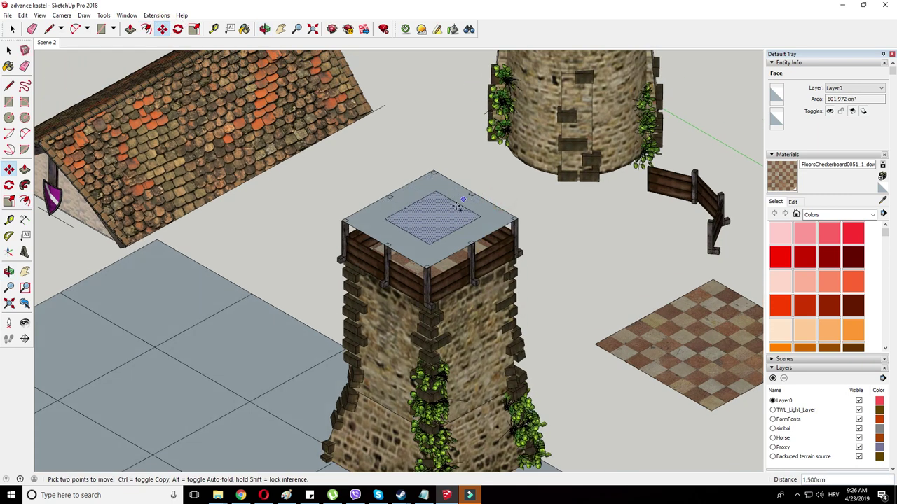
pyautogui.click(438, 221)
pyautogui.scroll(2, 443, 225)
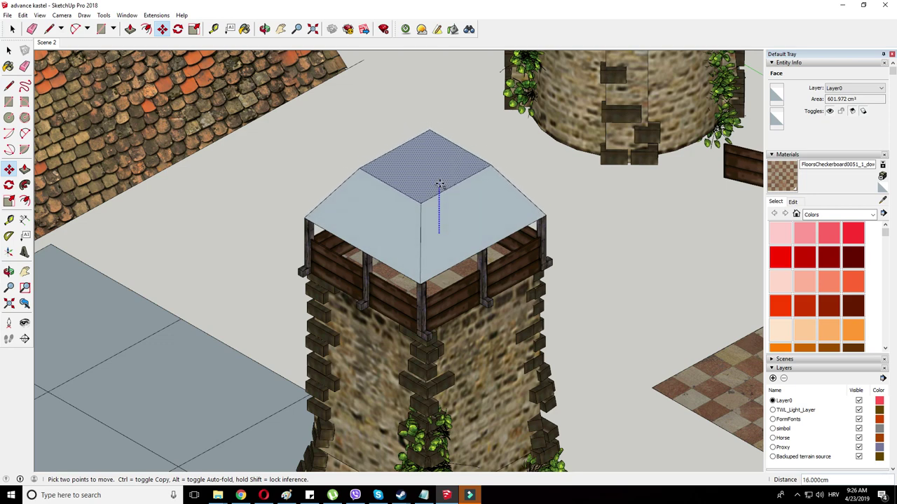
# - Draw a vertical line up from the raised square's centre and connect its tip to the side corners
pyautogui.press('l')
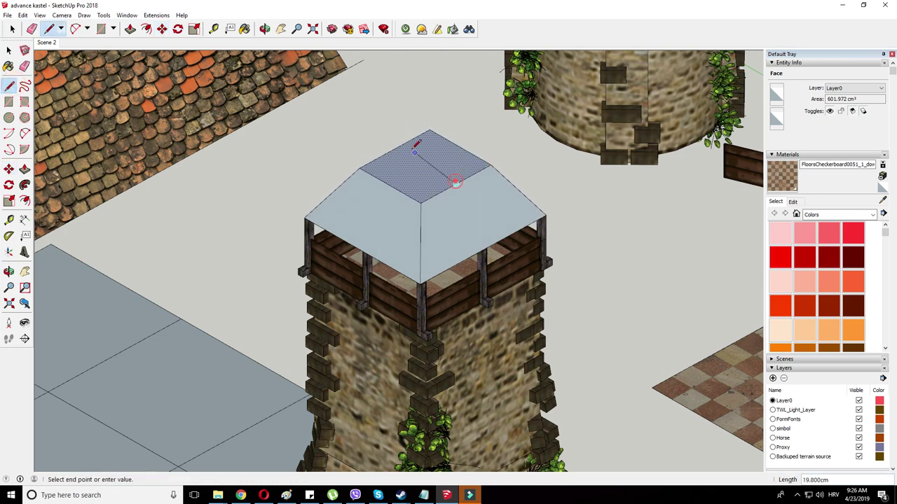
pyautogui.click(424, 165)
pyautogui.scroll(-5, 423, 168)
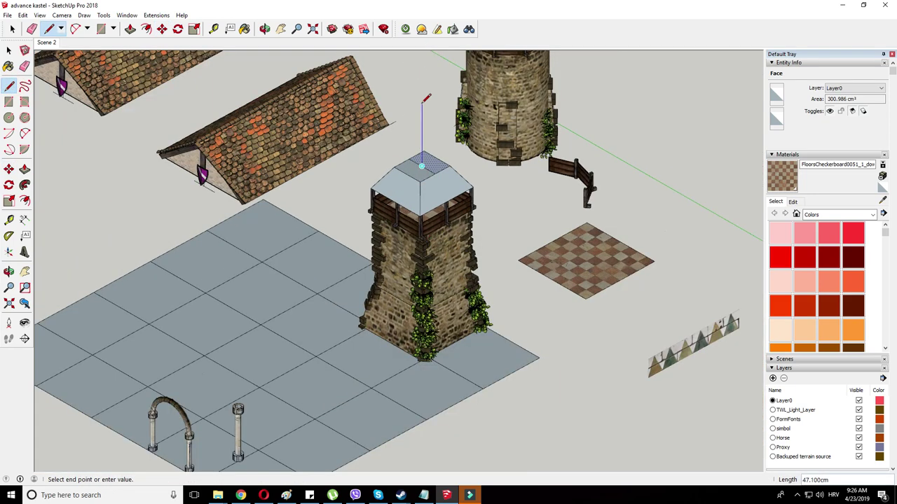
pyautogui.scroll(3, 422, 175)
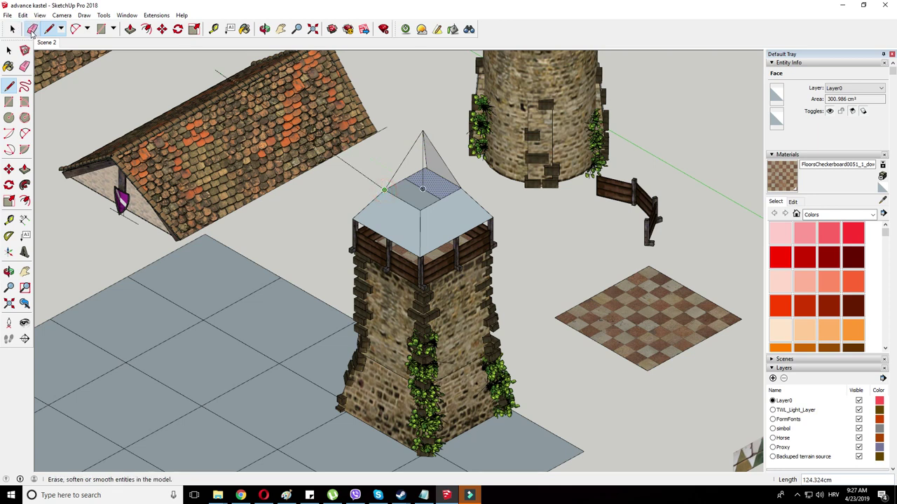
# - Erase the construction lines and join the apex to the back and front corners to close the pyramid roof
pyautogui.click(31, 30)
pyautogui.scroll(1, 151, 113)
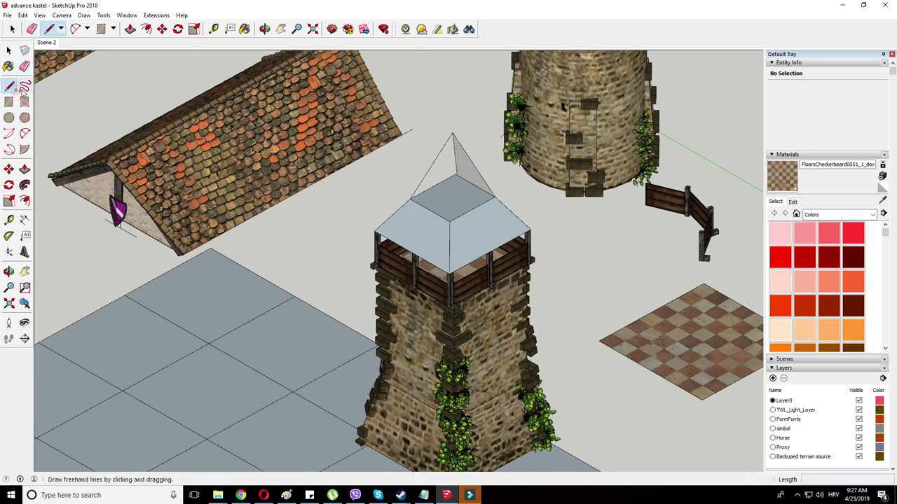
pyautogui.scroll(2, 410, 198)
pyautogui.click(483, 164)
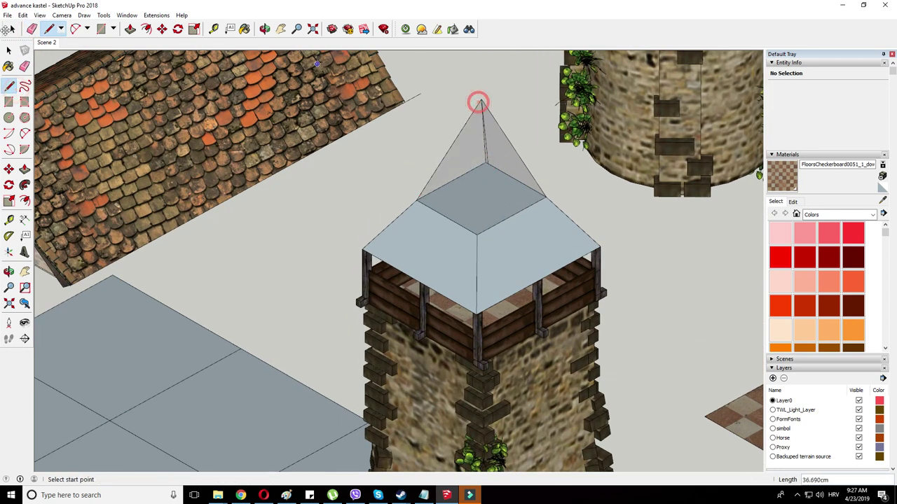
pyautogui.click(32, 29)
pyautogui.scroll(2, 494, 165)
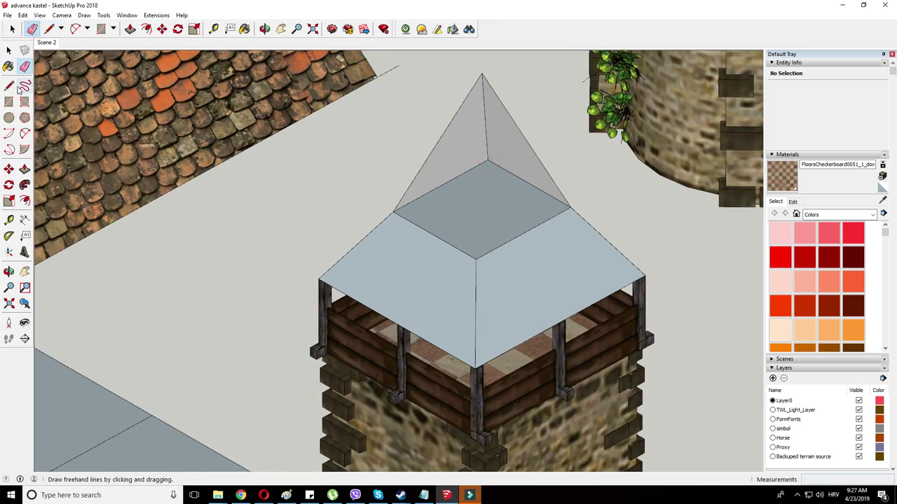
pyautogui.click(481, 73)
# - Try to scale the whole tower with its roof along the red axis
pyautogui.rightClick(516, 261)
pyautogui.press('space')
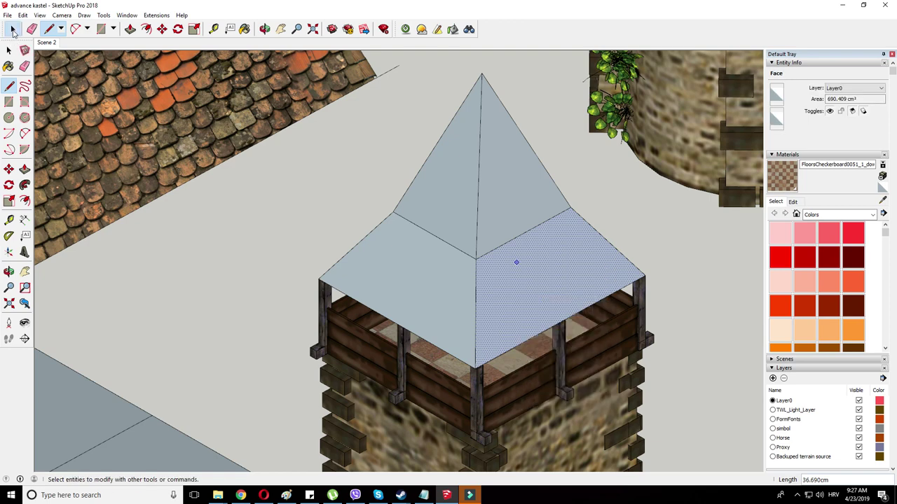
pyautogui.moveTo(517, 261); pyautogui.dragTo(295, 249, button='middle')
pyautogui.scroll(-3, 295, 249)
pyautogui.moveTo(367, 201); pyautogui.dragTo(351, 220, button='middle')
pyautogui.moveTo(178, 186); pyautogui.dragTo(396, 422)
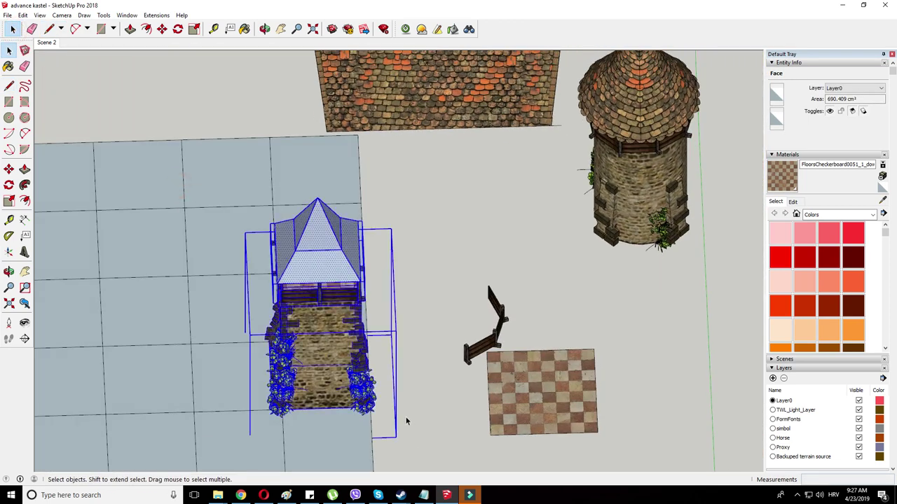
pyautogui.moveTo(406, 421); pyautogui.dragTo(396, 415, button='middle')
pyautogui.click(194, 29)
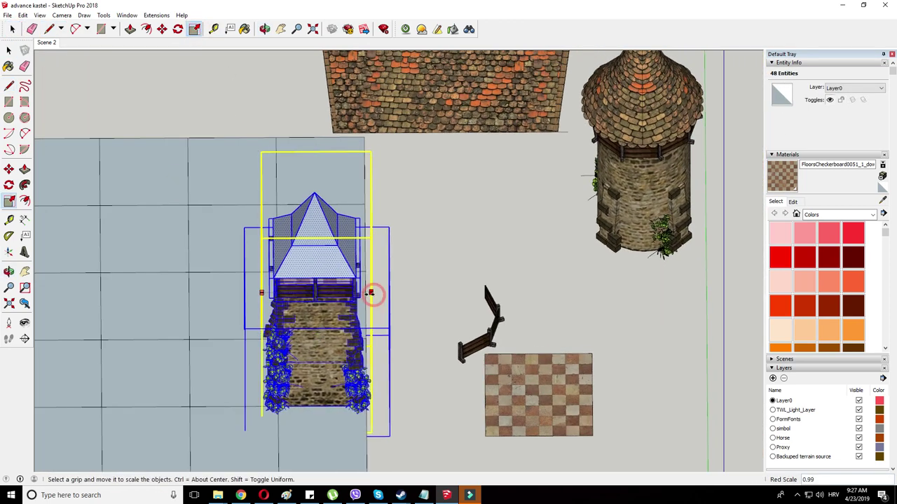
pyautogui.moveTo(370, 295); pyautogui.dragTo(339, 186, button='middle')
pyautogui.moveTo(303, 156); pyautogui.dragTo(452, 265)
pyautogui.hotkey('ctrl', 'z')
pyautogui.click(16, 31)
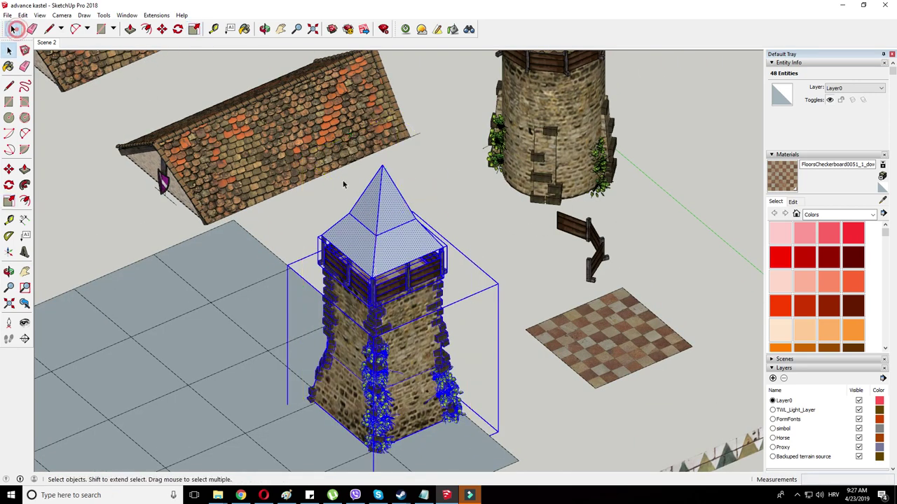
pyautogui.moveTo(289, 152); pyautogui.dragTo(485, 291)
pyautogui.moveTo(344, 203); pyautogui.dragTo(351, 143, button='middle')
pyautogui.click(547, 266)
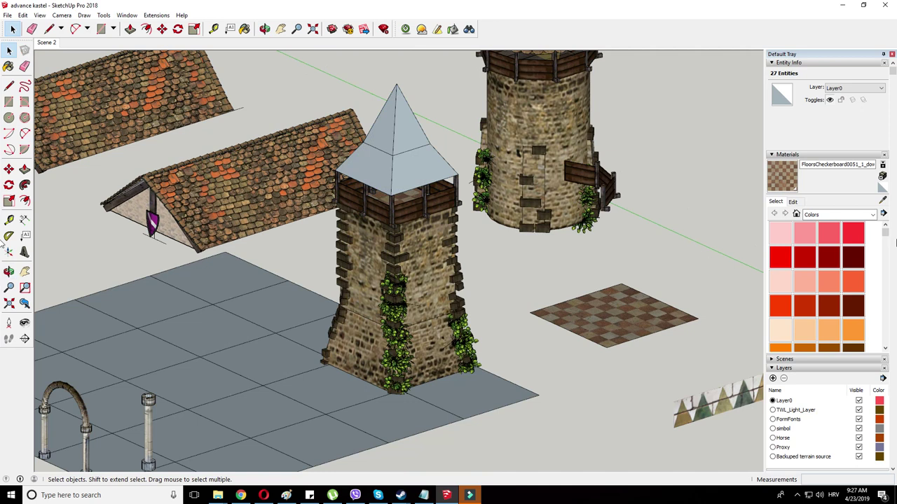
# - Reverse the upper and lower roof faces on the two front-facing sides of the tower
pyautogui.rightClick(412, 135)
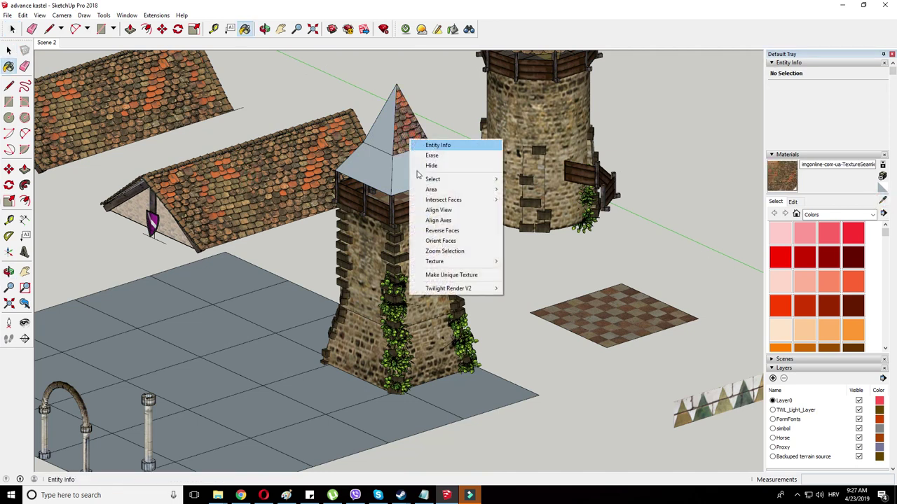
pyautogui.click(448, 236)
pyautogui.rightClick(405, 168)
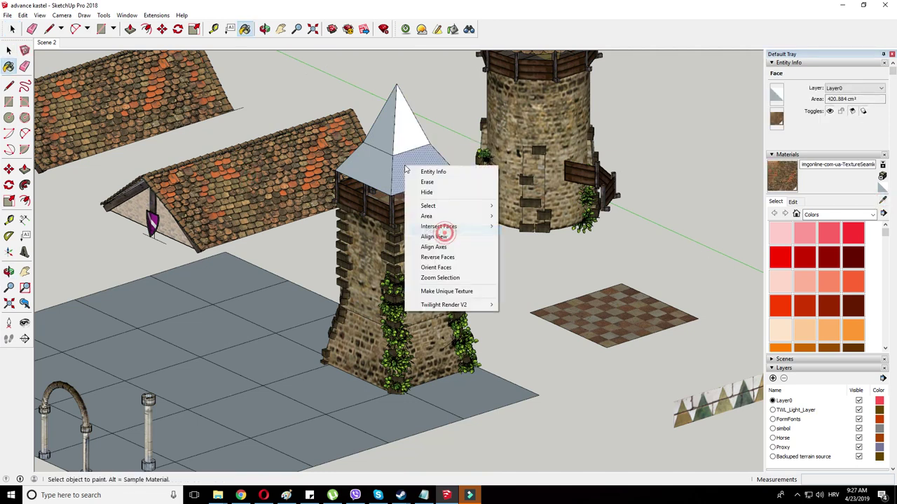
pyautogui.click(437, 257)
pyautogui.rightClick(382, 154)
pyautogui.click(413, 242)
pyautogui.rightClick(379, 128)
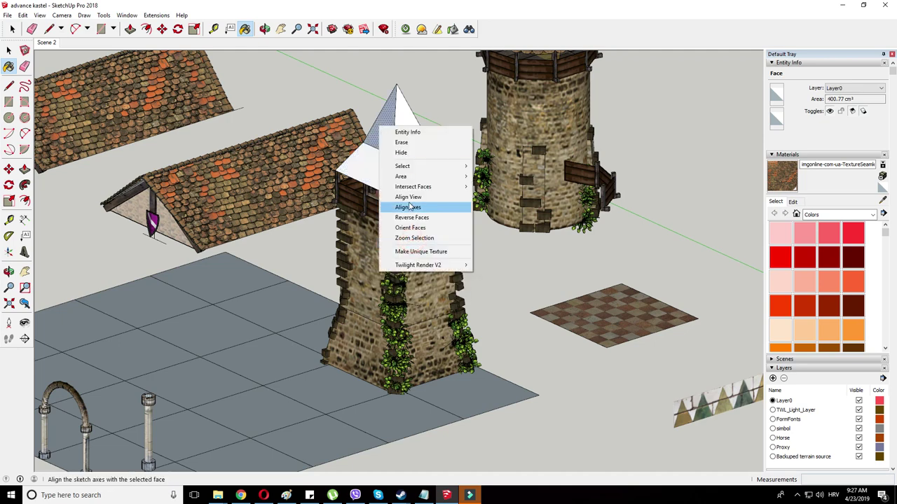
pyautogui.click(423, 218)
# - Paint the reversed tower roof faces with the roof tile material from the gable roof
pyautogui.moveTo(423, 219); pyautogui.dragTo(463, 242, button='middle')
pyautogui.click(445, 217)
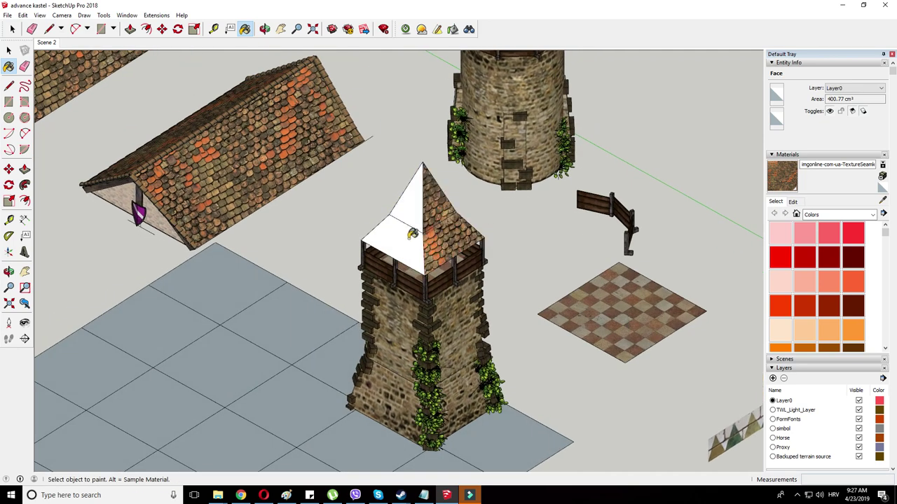
pyautogui.scroll(2, 454, 221)
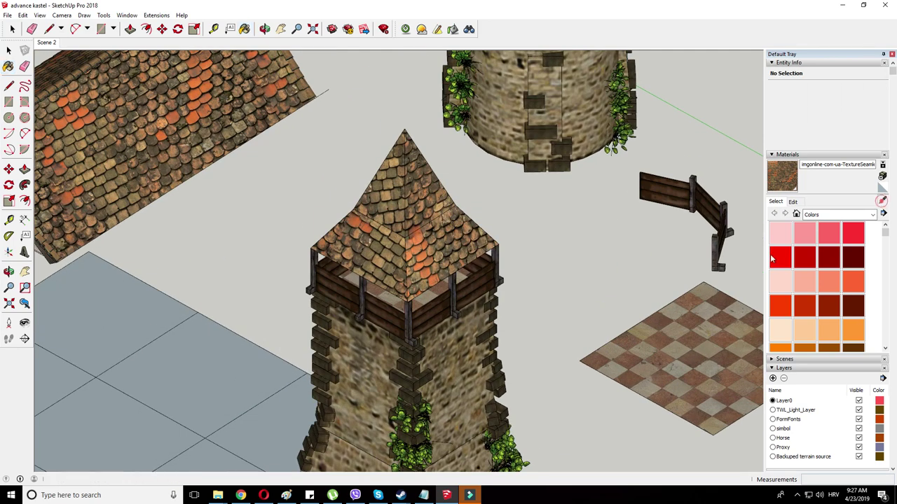
# - Copy the gable roof's tiled front slope to the open ground beside the round tower and make the copy a group
pyautogui.scroll(-2, 535, 322)
pyautogui.scroll(1, 492, 269)
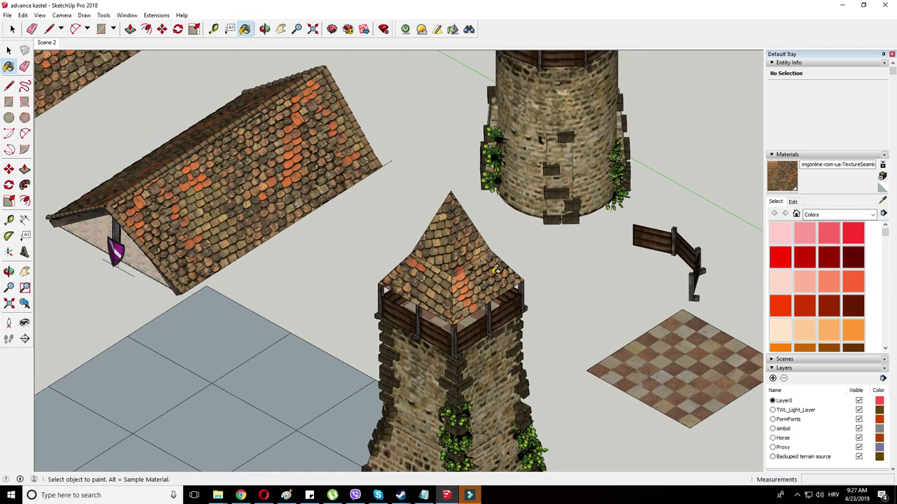
pyautogui.scroll(1, 456, 264)
pyautogui.scroll(-1, 319, 235)
pyautogui.rightClick(264, 172)
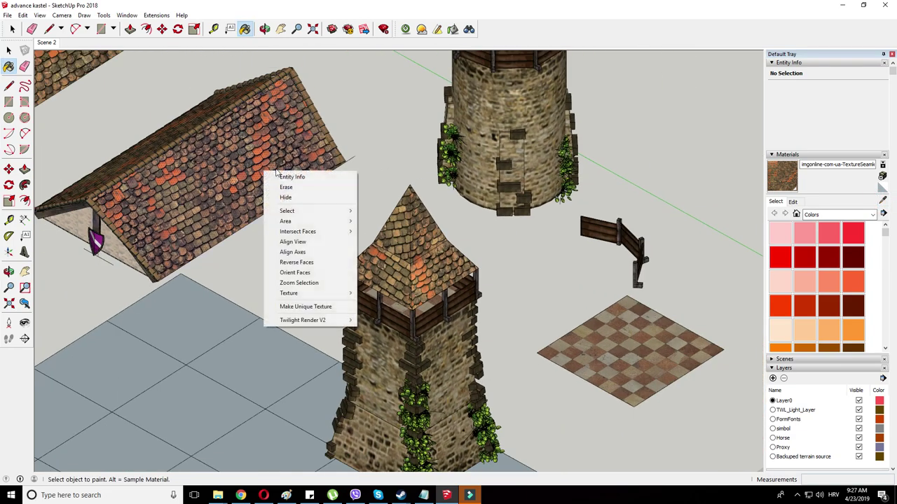
pyautogui.click(163, 30)
pyautogui.scroll(-2, 213, 192)
pyautogui.click(218, 187)
pyautogui.press('ctrl')
pyautogui.click(569, 166)
pyautogui.rightClick(573, 163)
pyautogui.click(618, 241)
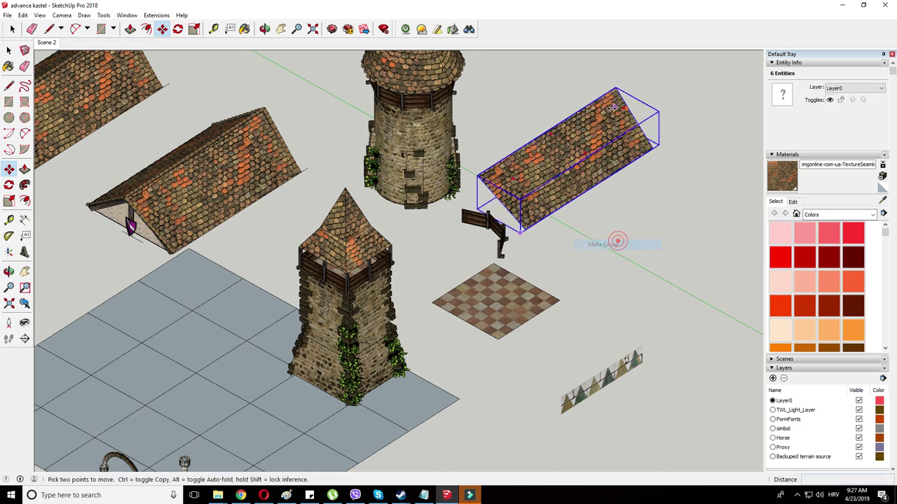
# - Rotate the copied roof slope by 90 degrees and explode its group
pyautogui.click(621, 106)
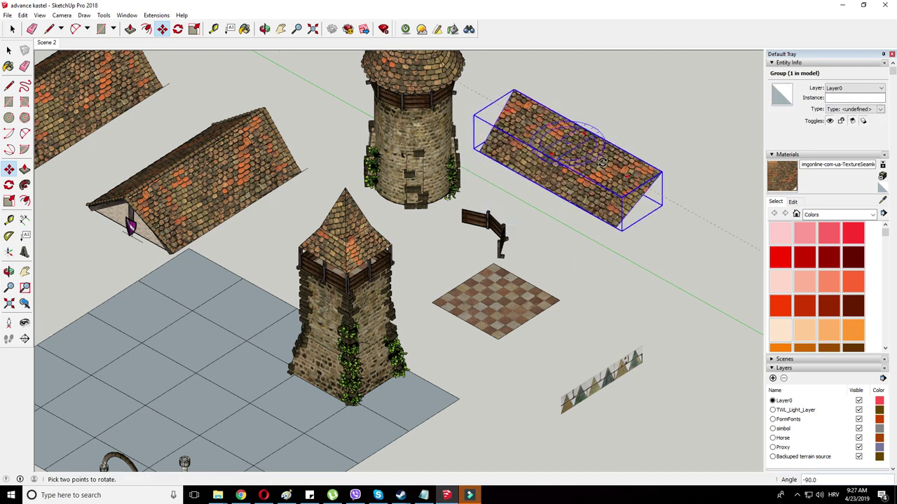
pyautogui.click(576, 166)
pyautogui.rightClick(657, 151)
pyautogui.click(677, 208)
pyautogui.rightClick(634, 219)
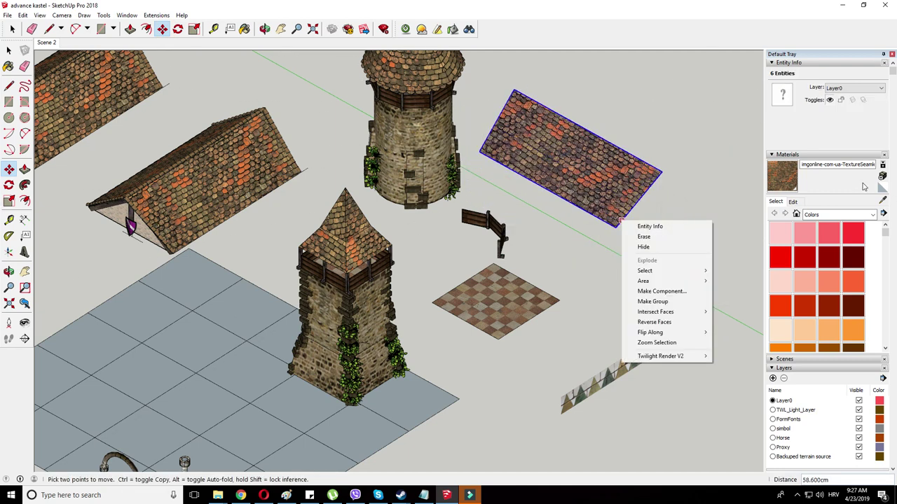
# - Sample the tile texture from the rotated slope and repaint the tower roof's left-hand front faces with it
pyautogui.click(881, 200)
pyautogui.click(880, 201)
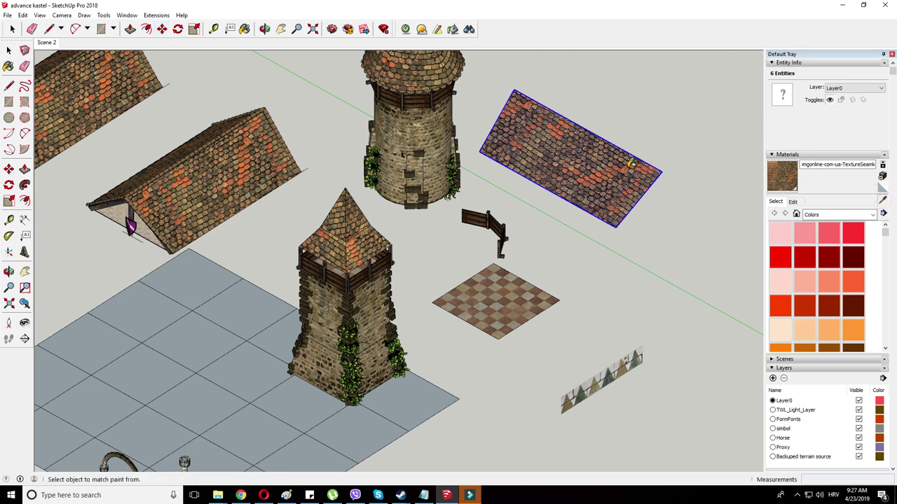
pyautogui.scroll(3, 331, 241)
pyautogui.rightClick(332, 247)
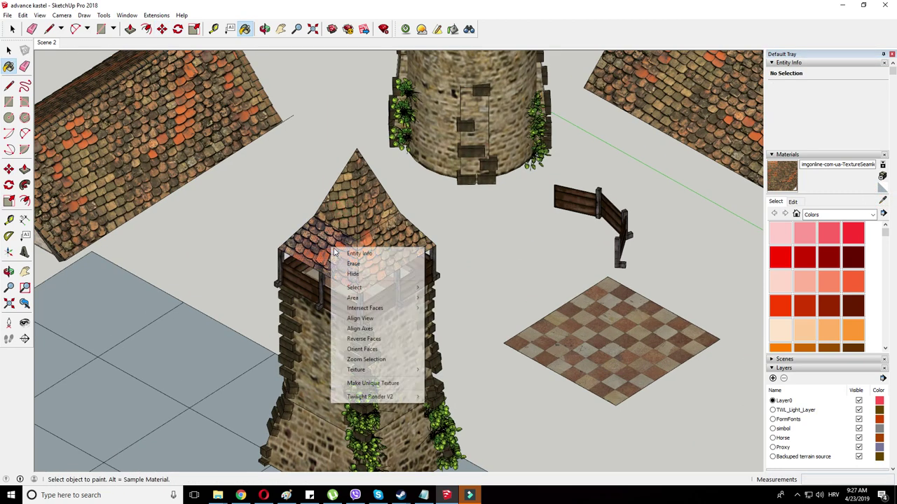
pyautogui.click(391, 367)
pyautogui.click(474, 385)
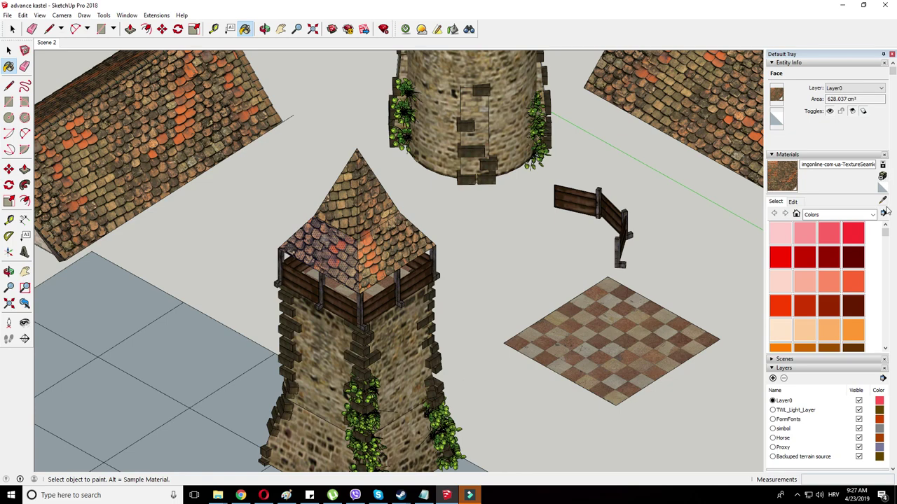
pyautogui.scroll(-10, 450, 201)
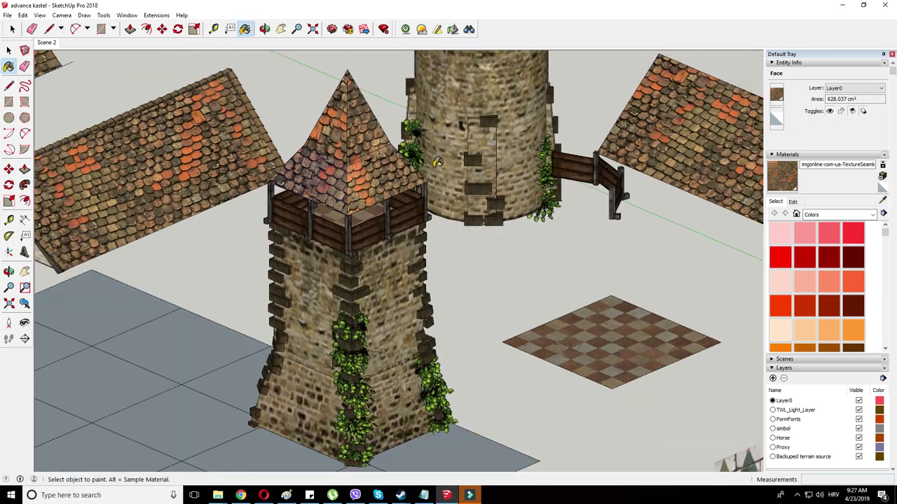
# - Explode the upper-storey group of the half-timbered castle building and the roof group nested inside it
pyautogui.scroll(5, 224, 210)
pyautogui.scroll(3, 219, 198)
pyautogui.rightClick(209, 191)
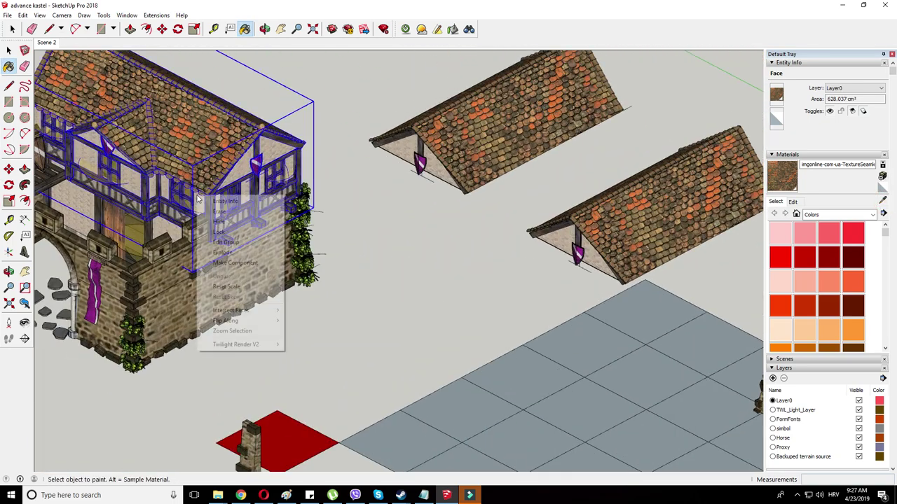
pyautogui.click(162, 29)
pyautogui.click(162, 28)
pyautogui.scroll(2, 202, 187)
pyautogui.rightClick(197, 180)
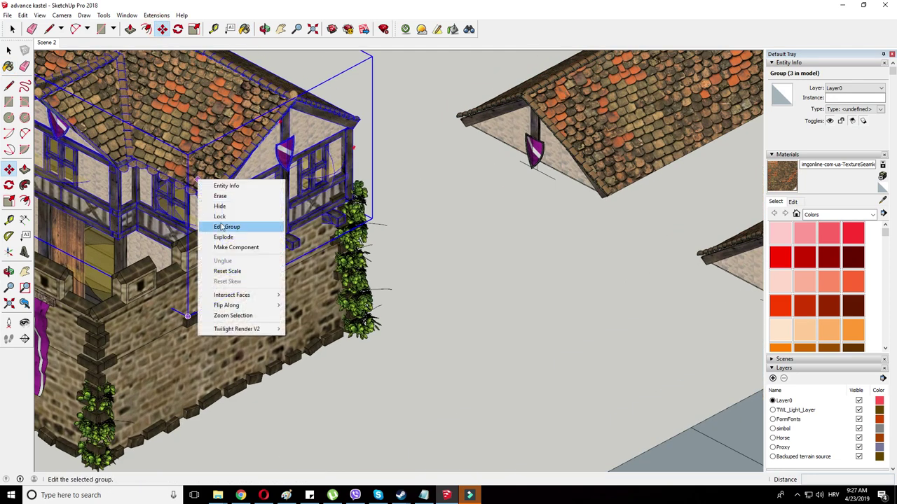
pyautogui.click(222, 237)
pyautogui.rightClick(191, 193)
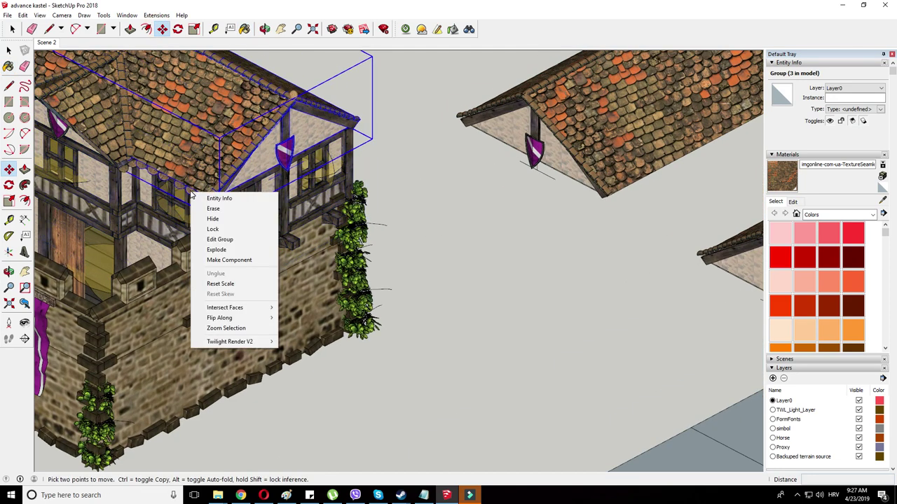
pyautogui.click(216, 252)
# - Copy the building's row of rounded eave tiles and place it along the tower roof's left-hand front edge
pyautogui.rightClick(191, 193)
pyautogui.click(178, 193)
pyautogui.click(474, 293)
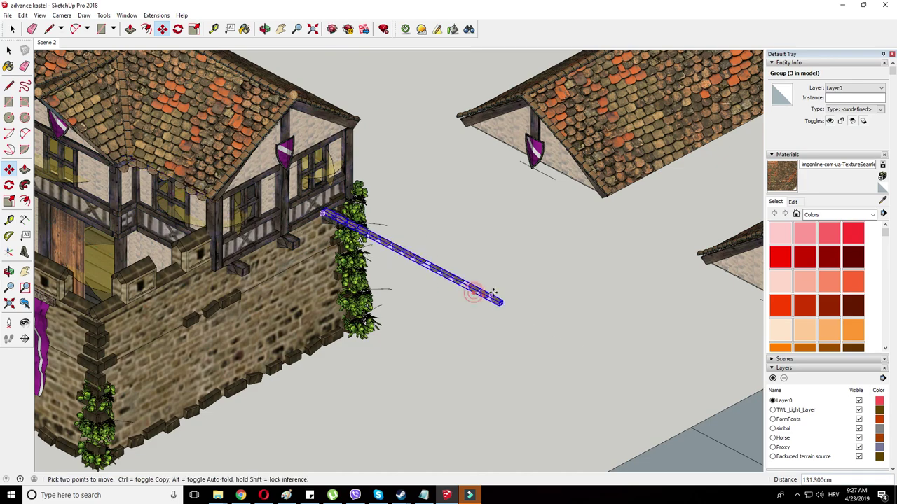
pyautogui.click(502, 301)
pyautogui.scroll(-5, 220, 202)
pyautogui.scroll(5, 522, 240)
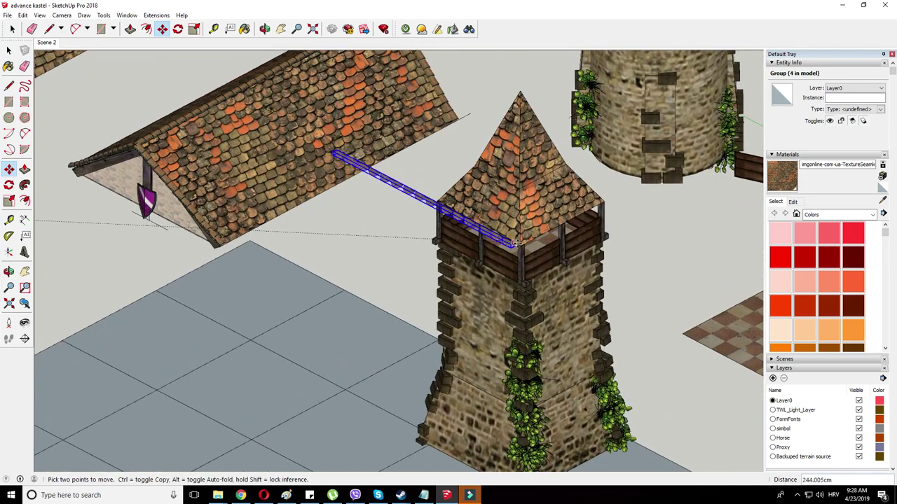
# - Open the copied eave tile group, erase the tiles extending beyond the tower roof's corner, and close the group
pyautogui.scroll(3, 520, 247)
pyautogui.rightClick(431, 190)
pyautogui.click(463, 236)
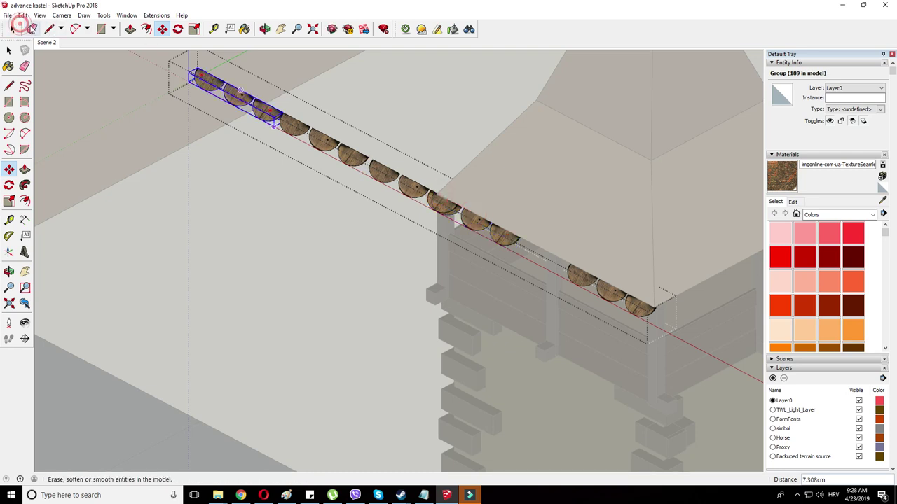
pyautogui.click(31, 29)
pyautogui.click(272, 110)
pyautogui.click(326, 140)
pyautogui.click(389, 173)
pyautogui.rightClick(364, 162)
pyautogui.click(375, 167)
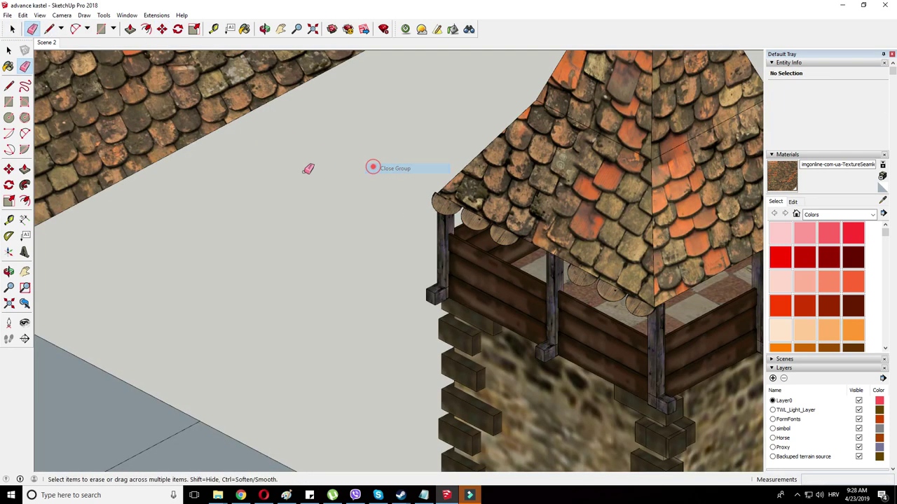
# - Scale the eave tile row along the red axis to fit the roof edge and move it under the tiles
pyautogui.scroll(2, 561, 235)
pyautogui.rightClick(436, 209)
pyautogui.click(198, 28)
pyautogui.scroll(1, 367, 172)
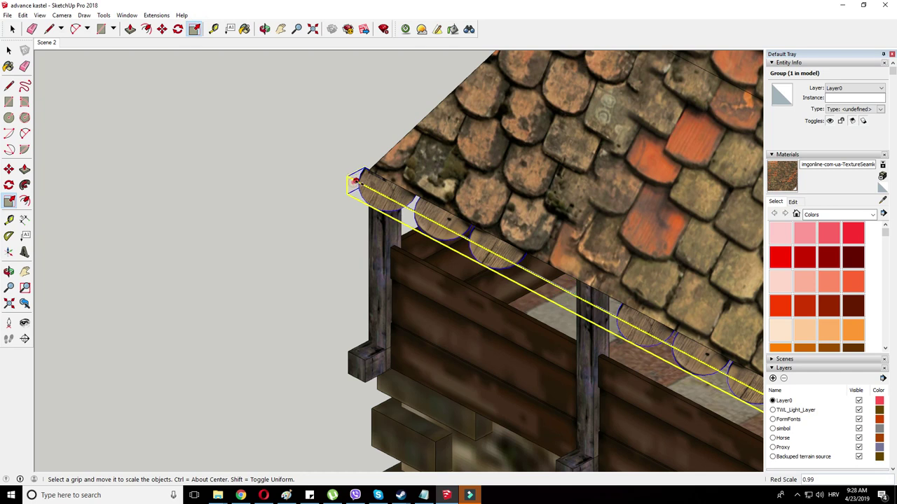
pyautogui.moveTo(356, 181); pyautogui.dragTo(352, 161)
pyautogui.click(162, 29)
pyautogui.click(374, 209)
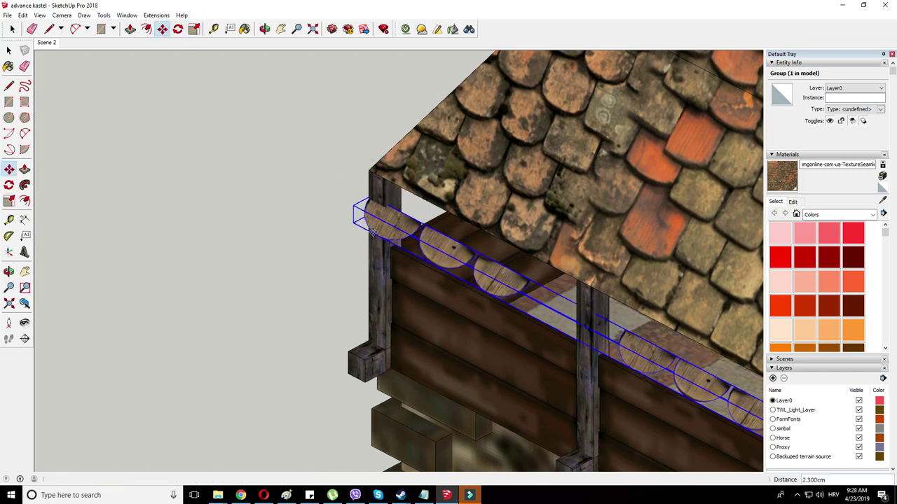
pyautogui.click(366, 167)
# - Copy the eave tile row, rotate the copy and fit it along the tower roof's right-hand front edge
pyautogui.scroll(-2, 208, 137)
pyautogui.scroll(-2, 208, 137)
pyautogui.click(347, 252)
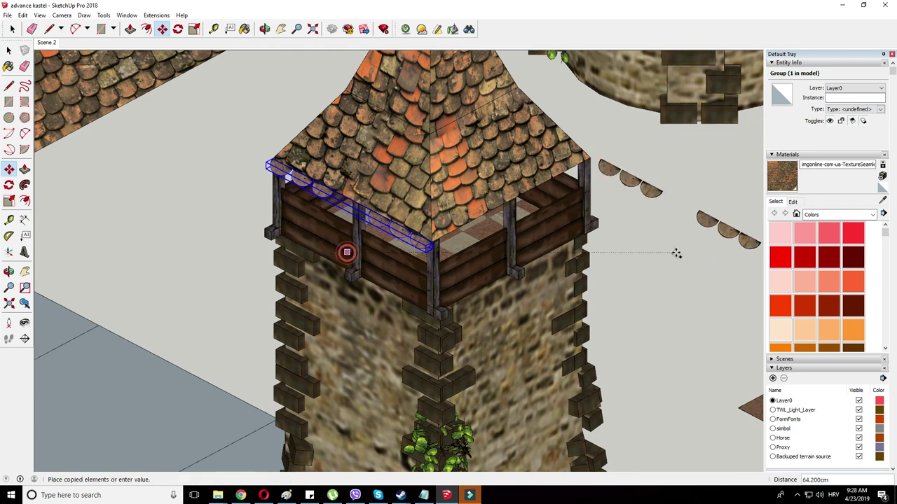
pyautogui.click(739, 235)
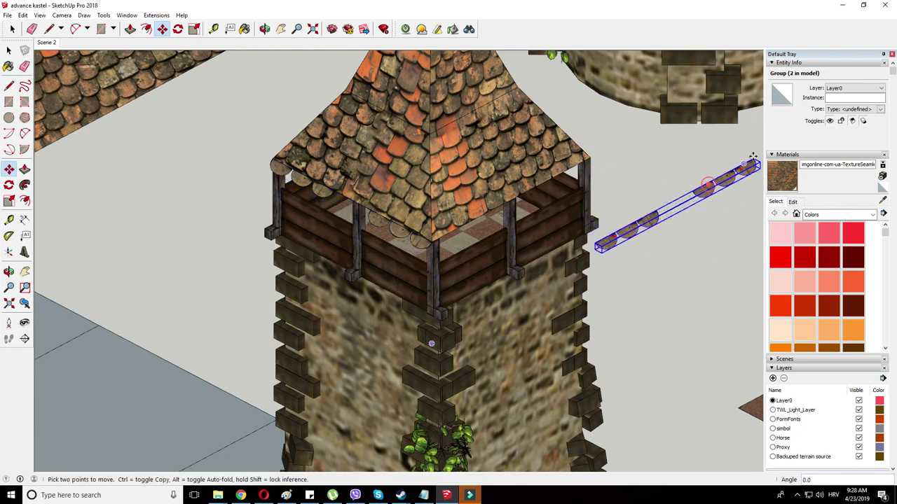
pyautogui.click(751, 155)
pyautogui.click(590, 156)
pyautogui.scroll(-4, 377, 280)
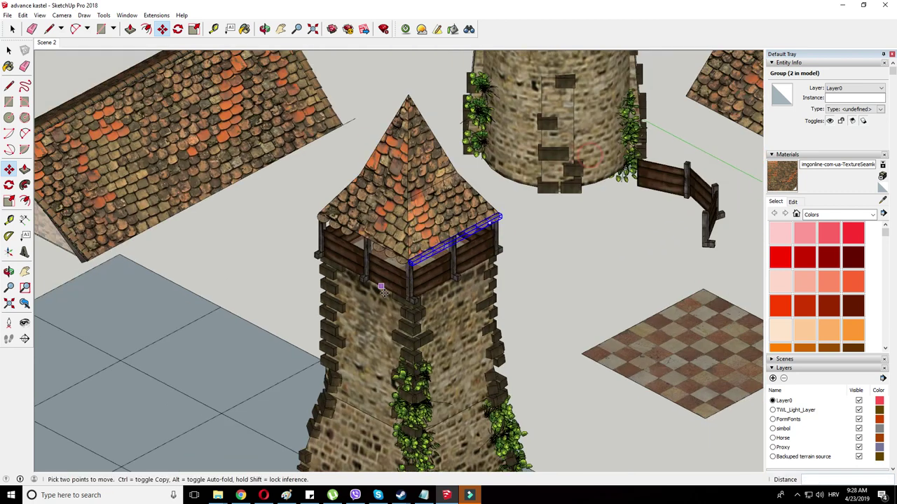
pyautogui.moveTo(377, 283)
pyautogui.mouseDown(button='middle')
pyautogui.moveTo(381, 204)
pyautogui.moveTo(386, 279)
pyautogui.mouseUp(button='middle')
pyautogui.scroll(6, 378, 269)
# - Select the pyramid roof together with its eave tile rows and make them one group
pyautogui.rightClick(367, 244)
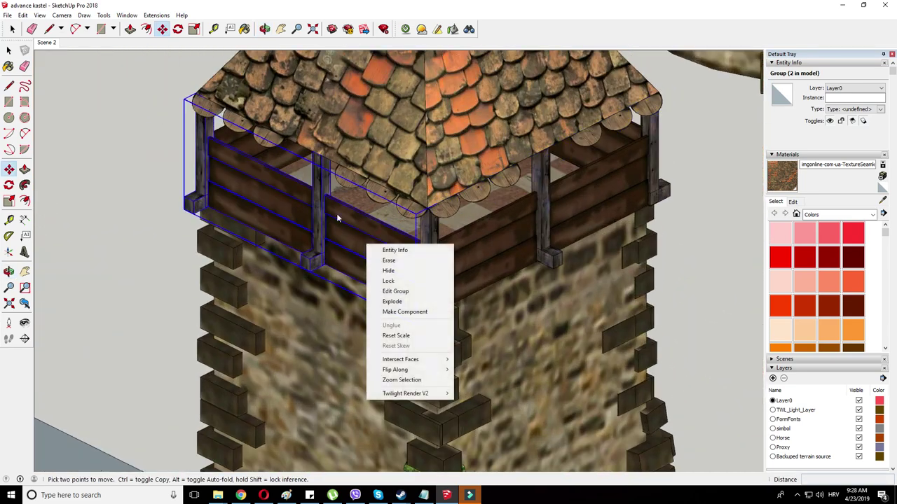
pyautogui.click(12, 29)
pyautogui.scroll(-5, 303, 93)
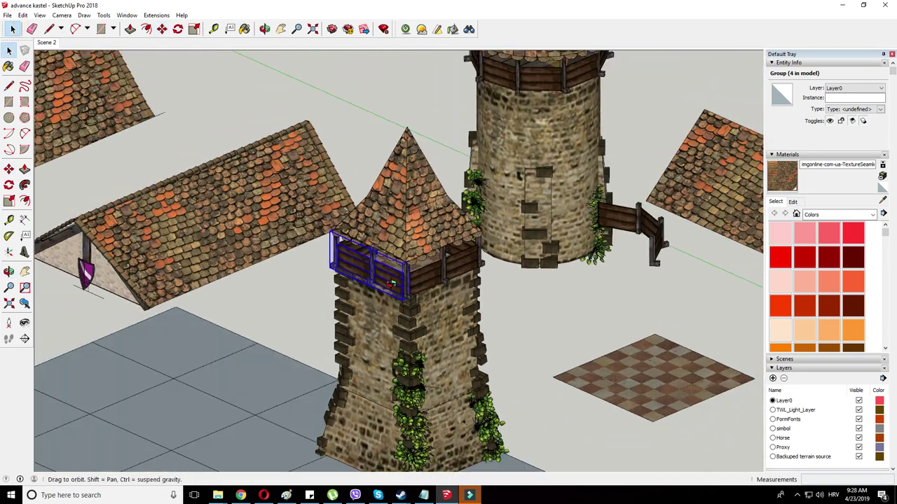
pyautogui.moveTo(285, 75); pyautogui.dragTo(493, 224)
pyautogui.rightClick(428, 169)
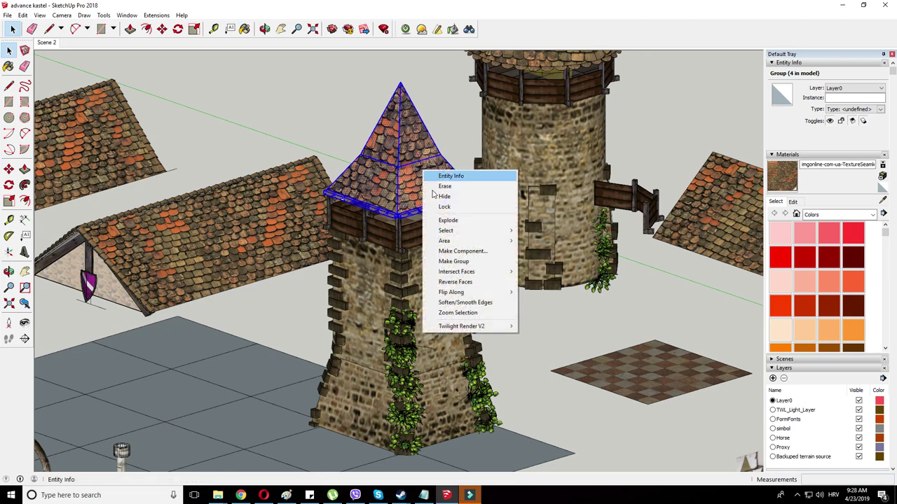
pyautogui.click(454, 260)
pyautogui.scroll(3, 434, 309)
pyautogui.scroll(-4, 431, 305)
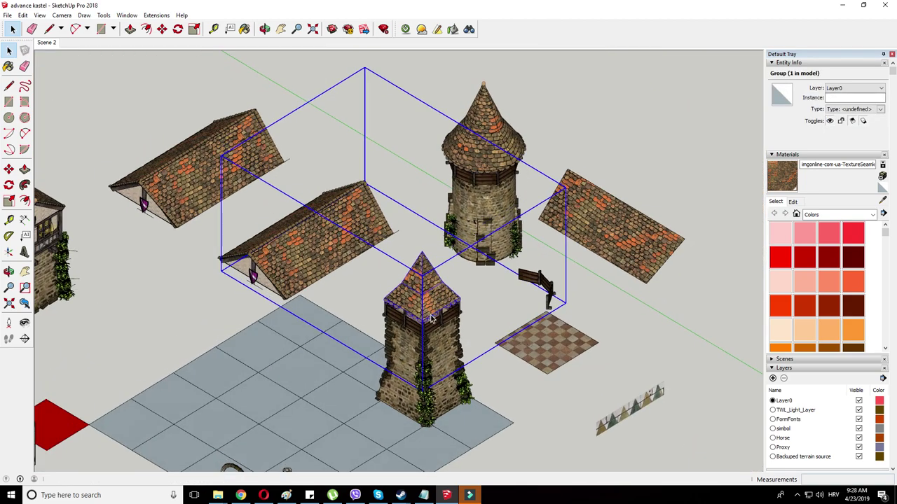
# - Open the roof group to clear stray geometry outside the tower roof, and close the group
pyautogui.rightClick(434, 294)
pyautogui.click(456, 344)
pyautogui.moveTo(364, 305); pyautogui.dragTo(175, 132, button='middle')
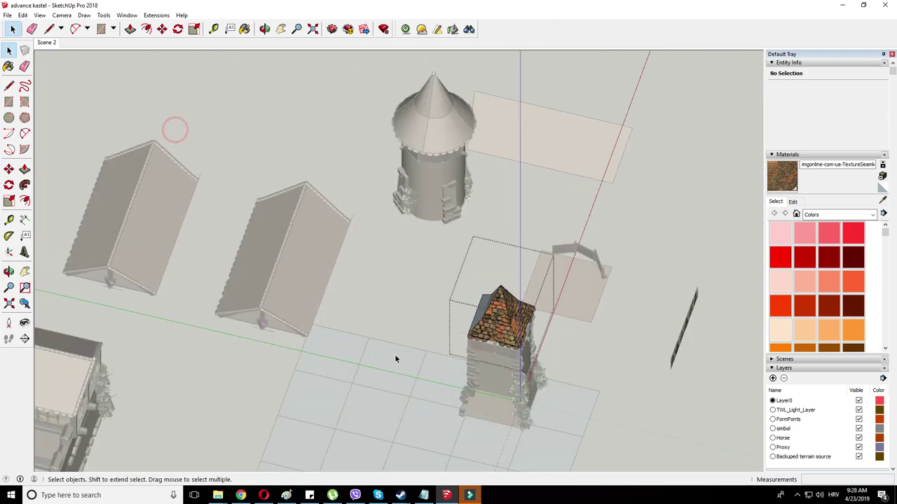
pyautogui.click(417, 301)
pyautogui.scroll(3, 451, 304)
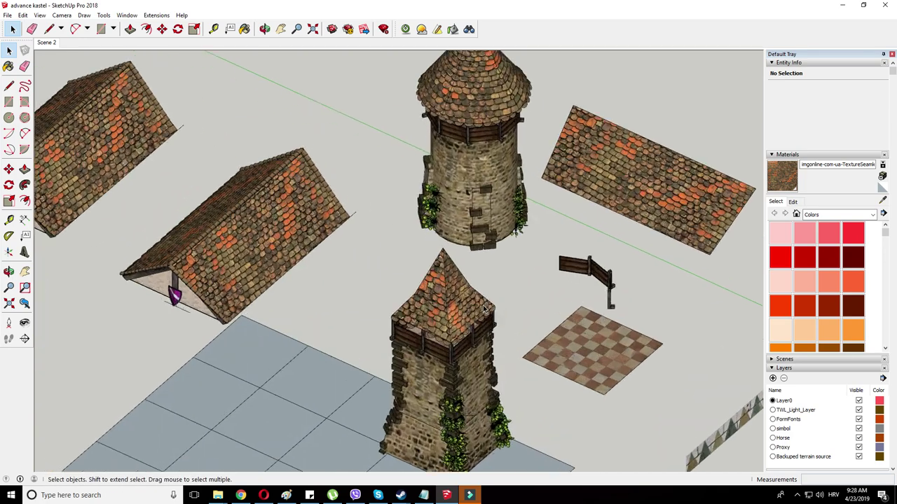
# - Enlarge the tower roof group outward along both horizontal axes, using a red scale of 1.07, to overhang the railing
pyautogui.rightClick(452, 317)
pyautogui.press('Escape')
pyautogui.click(196, 33)
pyautogui.scroll(4, 491, 319)
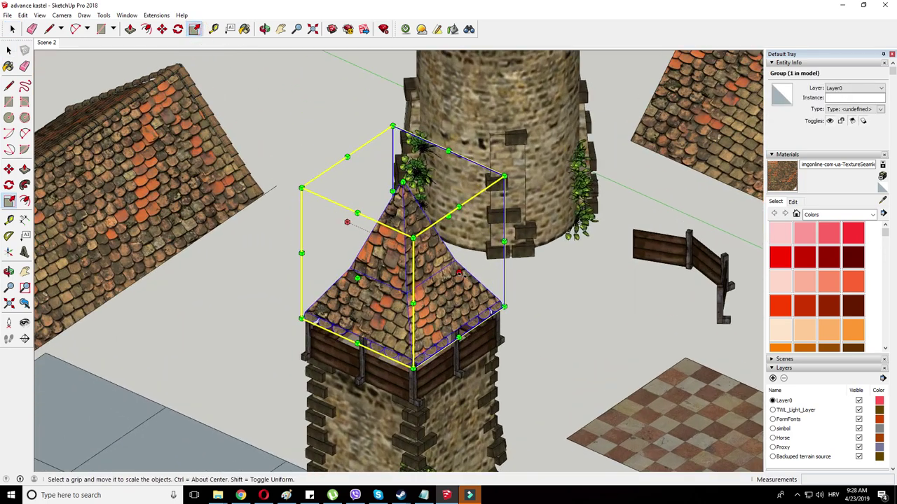
pyautogui.moveTo(460, 272); pyautogui.dragTo(467, 277)
pyautogui.moveTo(361, 280); pyautogui.dragTo(355, 284)
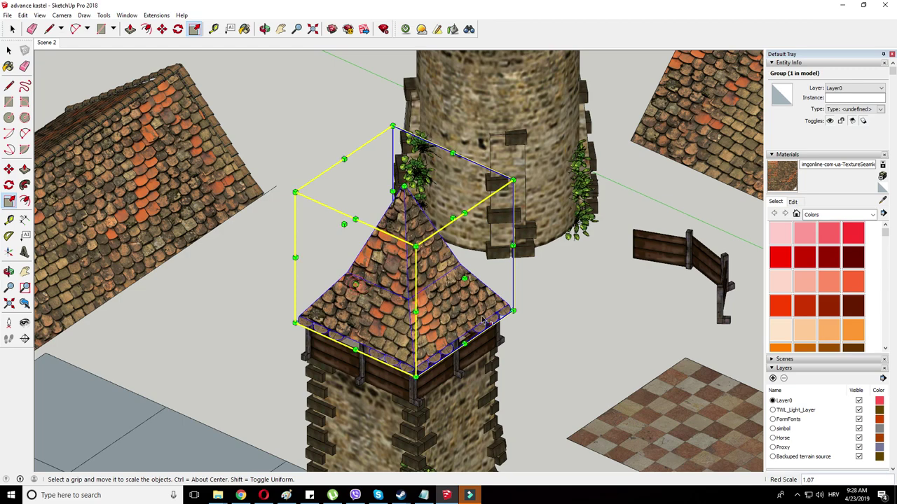
# - Select the entire square tower including its roof, railing and ivy, and make it a single group
pyautogui.scroll(-5, 454, 277)
pyautogui.moveTo(483, 321); pyautogui.dragTo(457, 251, button='middle')
pyautogui.moveTo(518, 252); pyautogui.dragTo(529, 252, button='middle')
pyautogui.scroll(3, 404, 241)
pyautogui.scroll(-2, 407, 245)
pyautogui.moveTo(411, 254); pyautogui.dragTo(392, 267, button='middle')
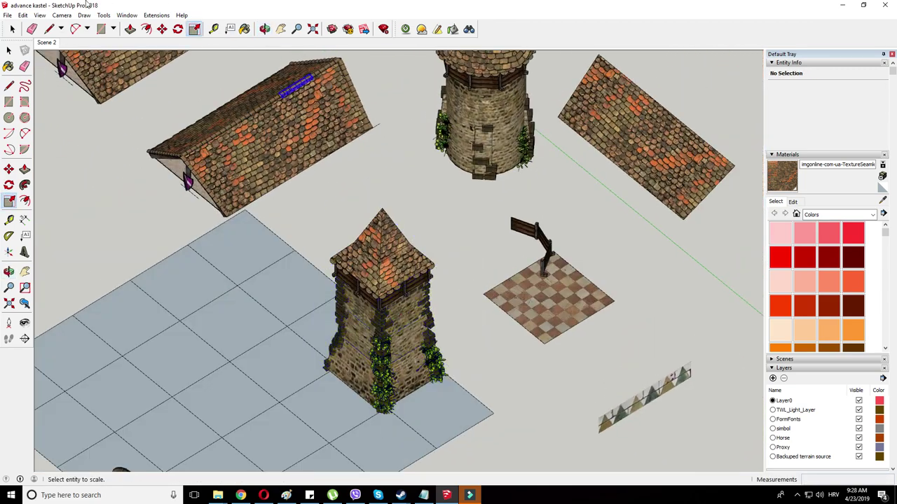
pyautogui.moveTo(285, 189); pyautogui.dragTo(471, 424)
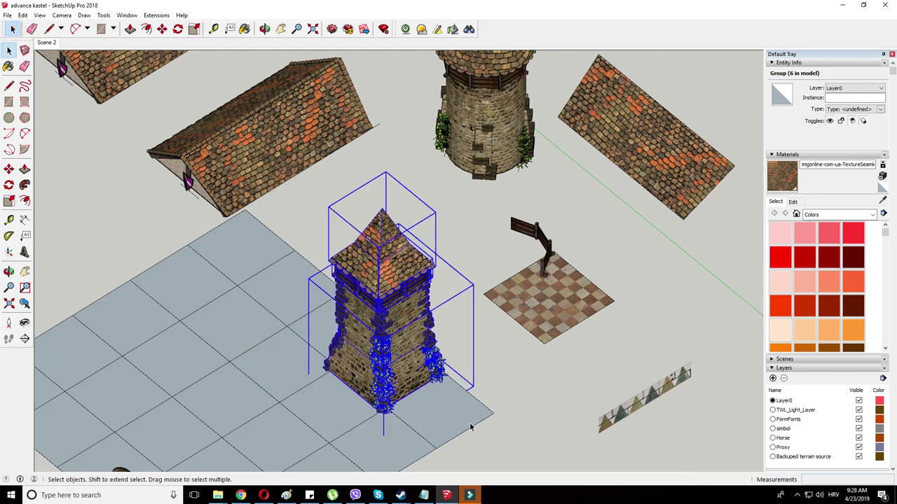
pyautogui.rightClick(391, 301)
pyautogui.click(431, 393)
pyautogui.moveTo(433, 329); pyautogui.dragTo(444, 277, button='middle')
pyautogui.moveTo(431, 391); pyautogui.dragTo(460, 276, button='middle')
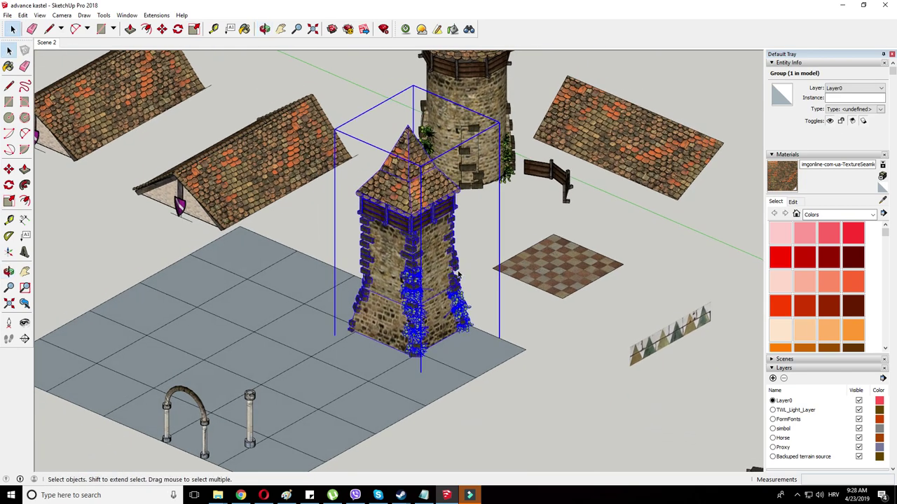
pyautogui.click(330, 219)
# - Examine the gable roof's edge tile trim and the ridge tiles on the half-timbered castle building
pyautogui.scroll(5, 200, 203)
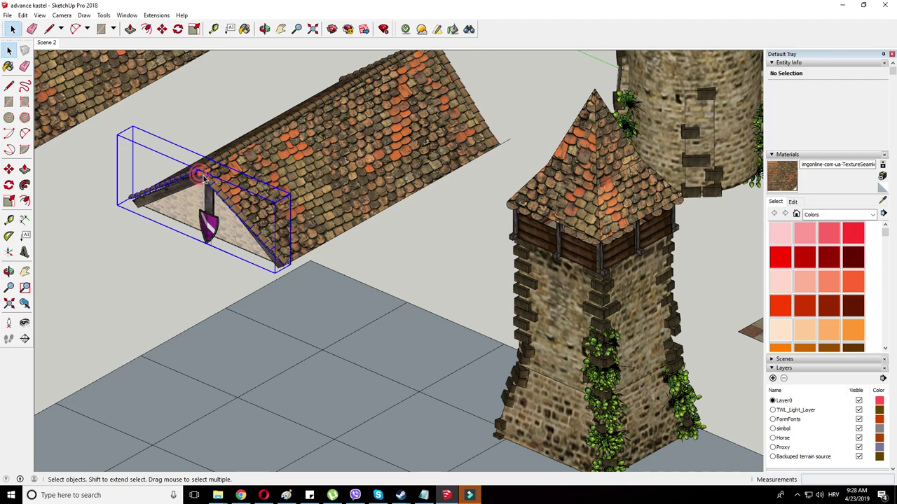
pyautogui.click(204, 180)
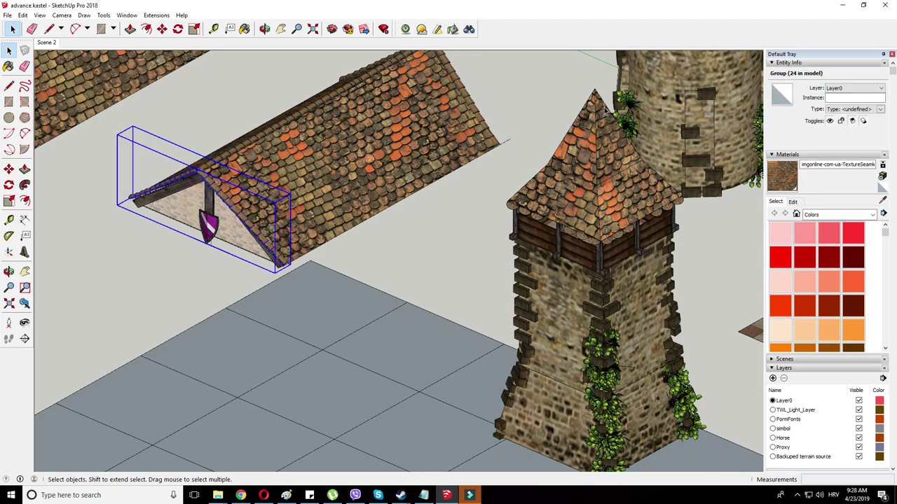
pyautogui.scroll(-2, 541, 169)
pyautogui.scroll(4, 304, 168)
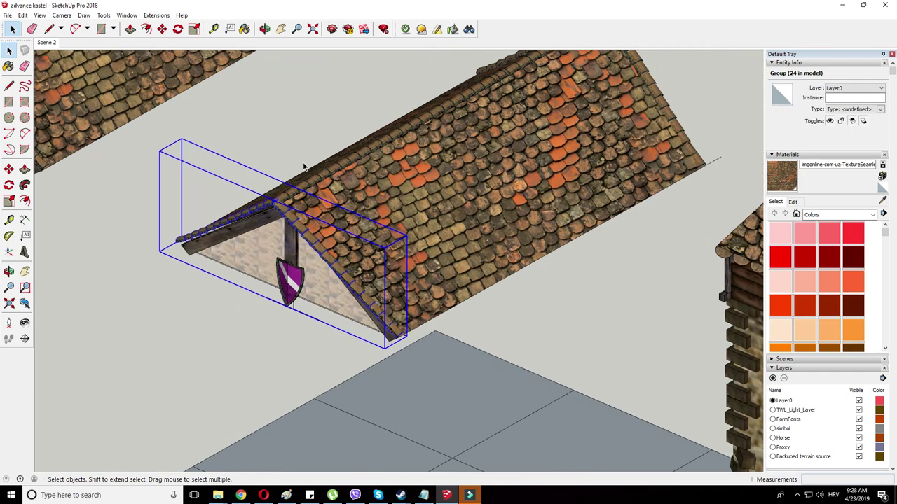
pyautogui.scroll(-6, 456, 200)
pyautogui.scroll(4, 210, 149)
pyautogui.scroll(1, 198, 143)
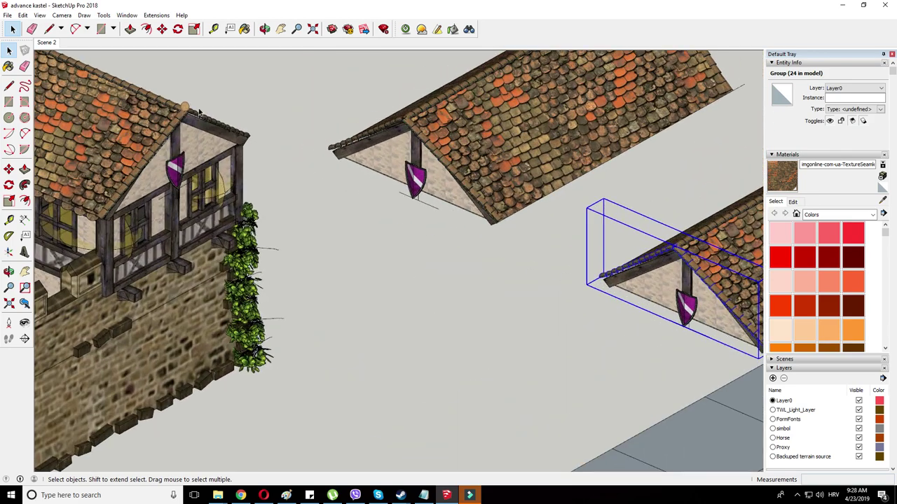
pyautogui.scroll(-6, 189, 111)
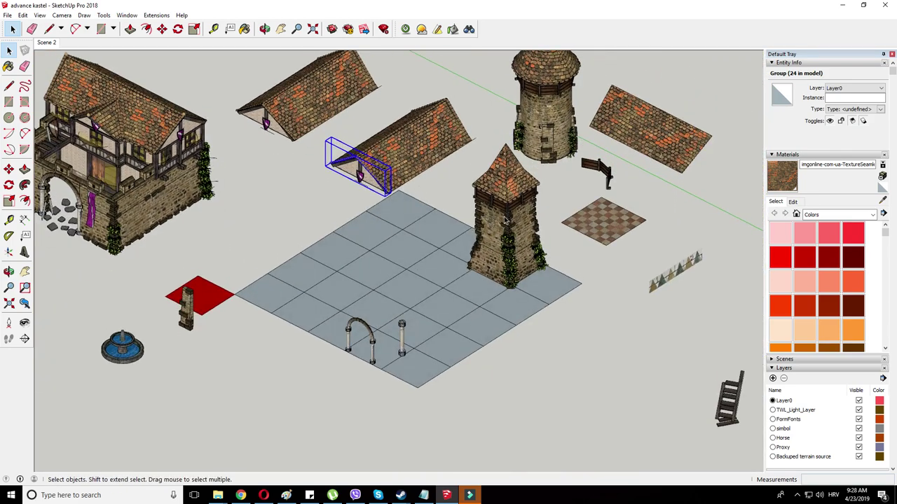
# - Scale the square tower narrower along the green axis
pyautogui.rightClick(515, 217)
pyautogui.press('m')
pyautogui.scroll(3, 504, 185)
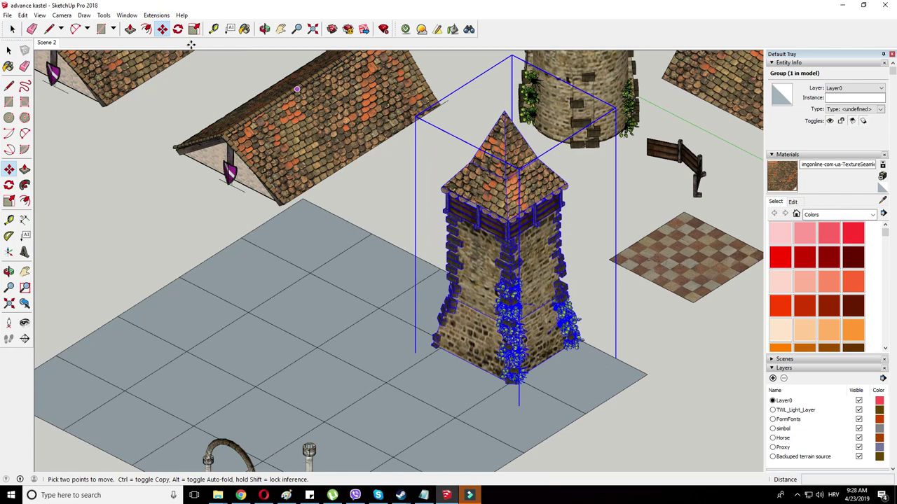
pyautogui.click(194, 28)
pyautogui.scroll(1, 592, 277)
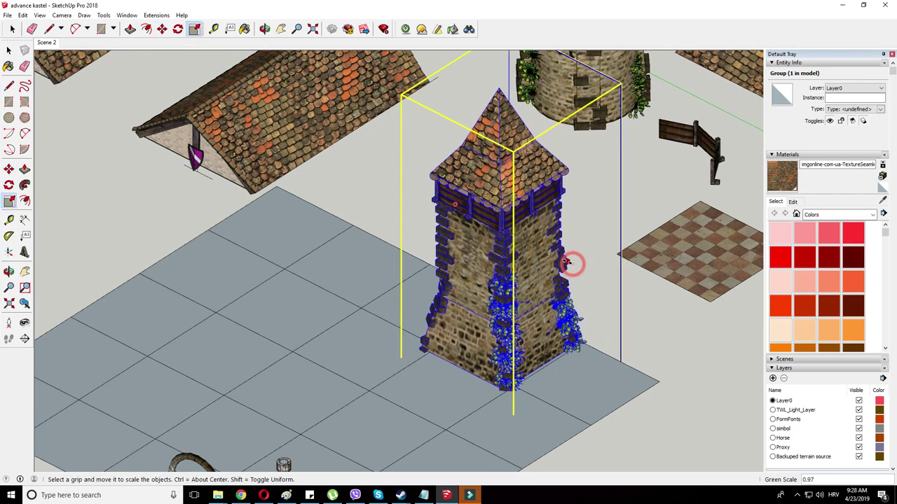
pyautogui.moveTo(571, 260); pyautogui.dragTo(521, 237, button='middle')
pyautogui.scroll(-4, 520, 234)
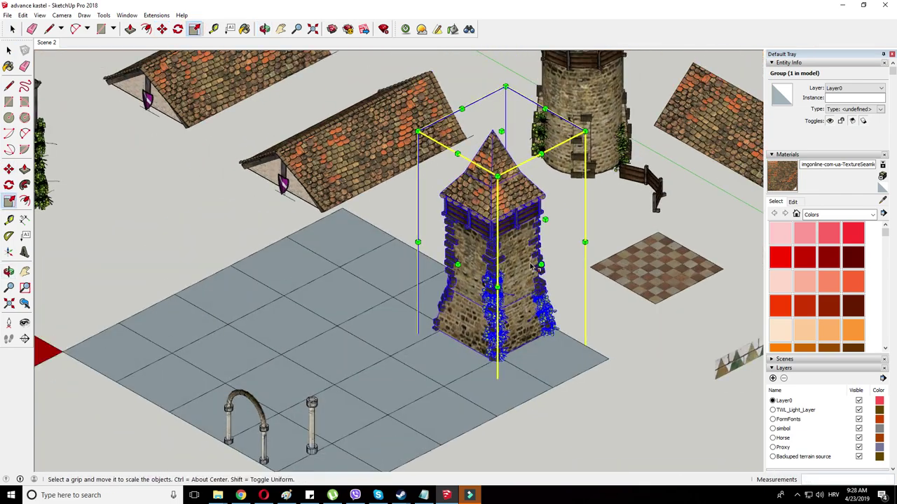
pyautogui.click(576, 328)
pyautogui.moveTo(438, 320); pyautogui.dragTo(436, 312, button='middle')
pyautogui.click(438, 315)
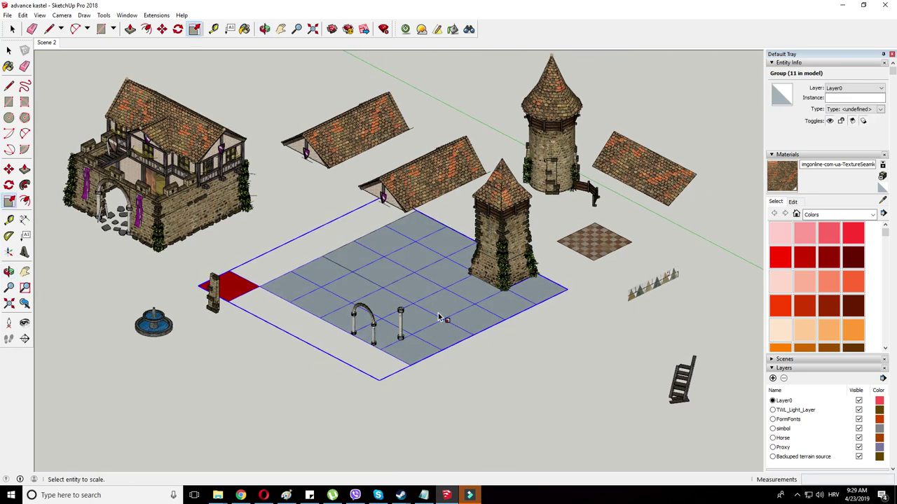
pyautogui.scroll(3, 415, 335)
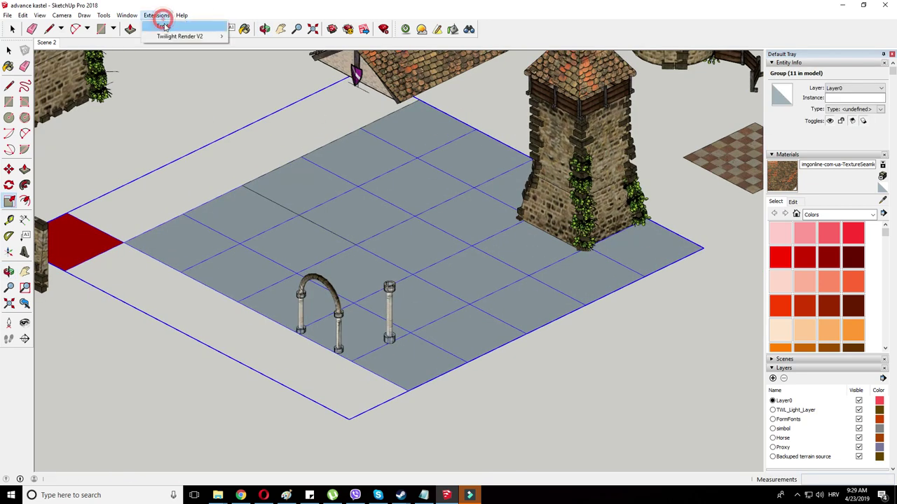
pyautogui.scroll(2, 372, 319)
pyautogui.rightClick(328, 322)
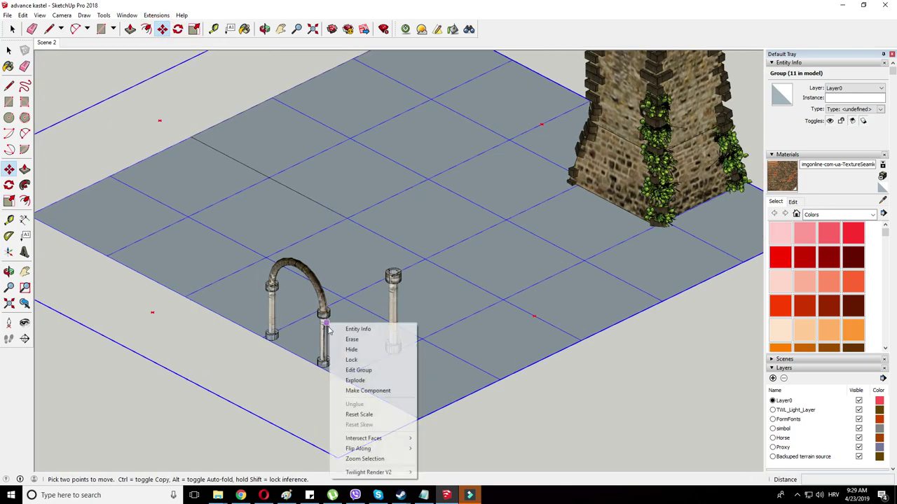
pyautogui.click(297, 374)
pyautogui.scroll(-3, 297, 374)
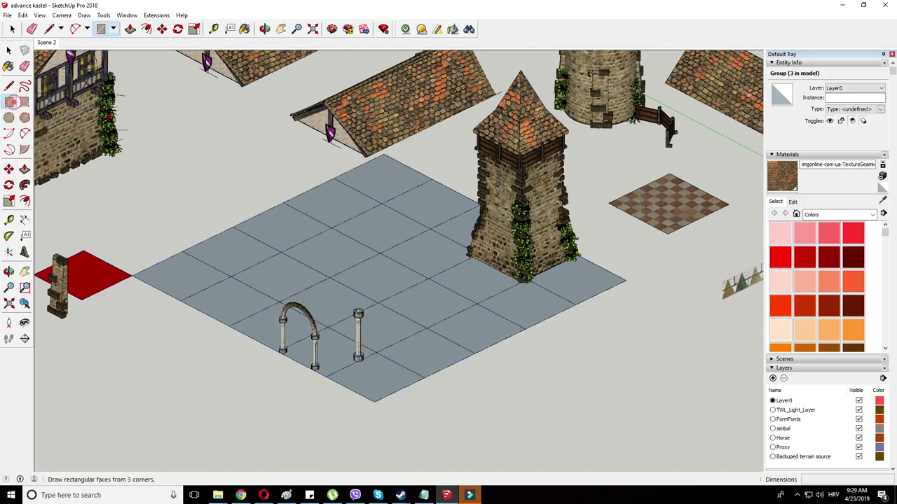
# - Build a box about 74 cm high over three by two grid cells, covered in the seamless carcassone wall material
pyautogui.moveTo(389, 231); pyautogui.dragTo(477, 319, button='middle')
pyautogui.moveTo(338, 180); pyautogui.dragTo(405, 203, button='middle')
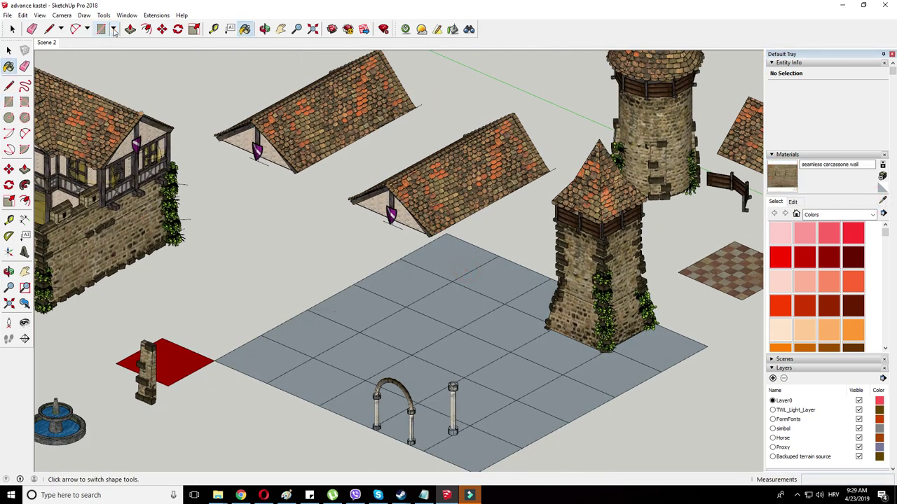
pyautogui.moveTo(534, 293); pyautogui.dragTo(562, 240)
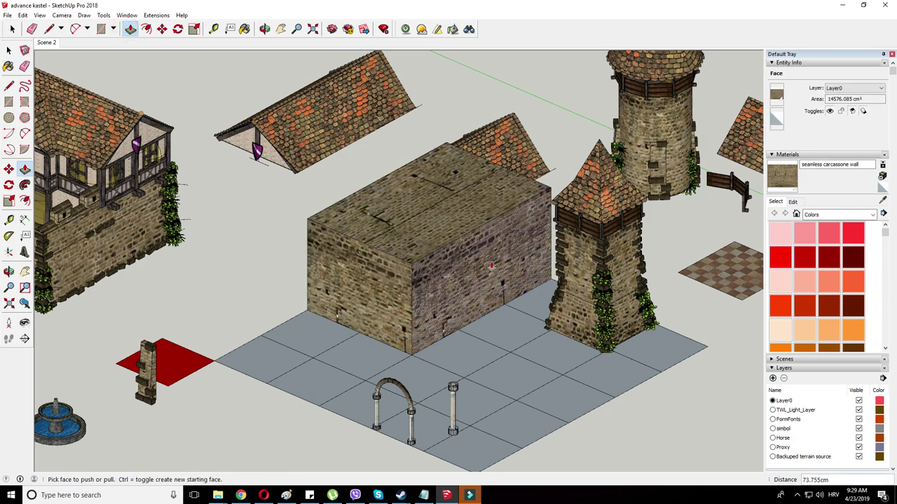
# - Reposition the stone texture on the box's long side face so the darker stones run along its base
pyautogui.scroll(3, 491, 266)
pyautogui.rightClick(464, 250)
pyautogui.moveTo(491, 377)
pyautogui.click(571, 376)
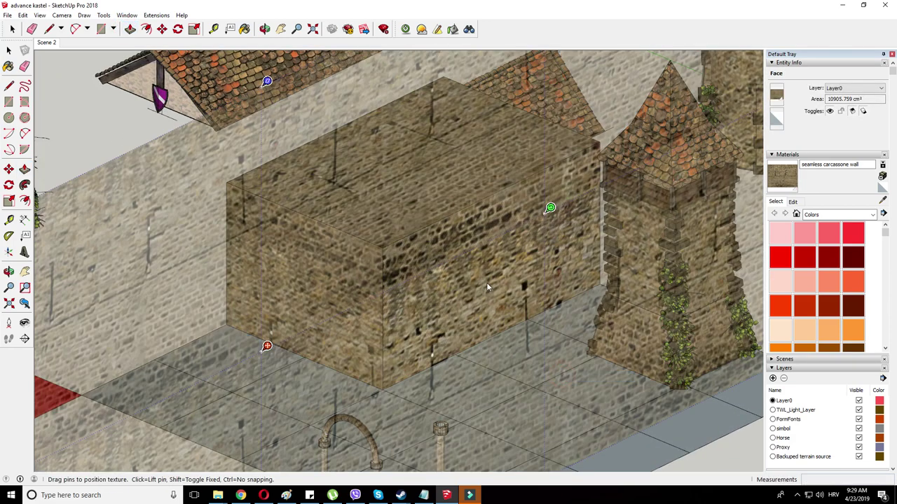
pyautogui.moveTo(486, 282)
pyautogui.mouseDown()
pyautogui.moveTo(557, 254)
pyautogui.moveTo(570, 337)
pyautogui.moveTo(480, 275)
pyautogui.mouseUp()
pyautogui.rightClick(479, 272)
pyautogui.click(489, 271)
# - Apply the repositioned stone texture to the box's short end face
pyautogui.press('p')
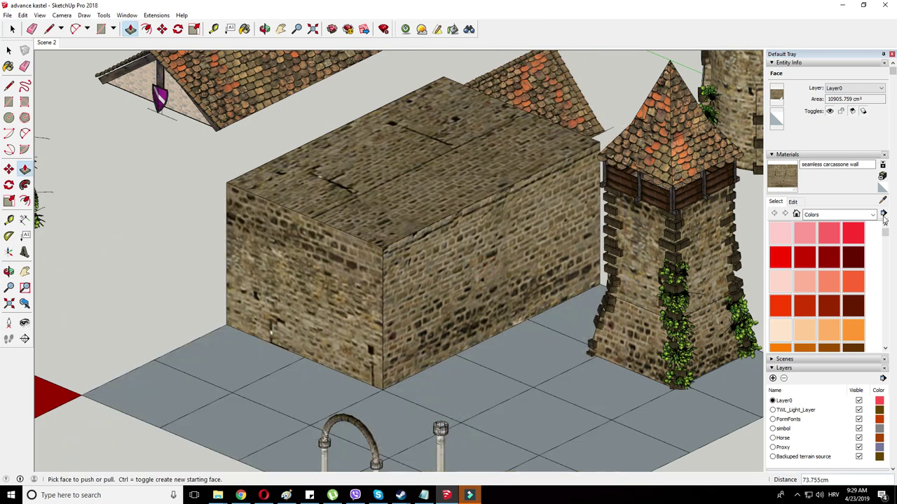
pyautogui.press('b')
pyautogui.click(317, 259)
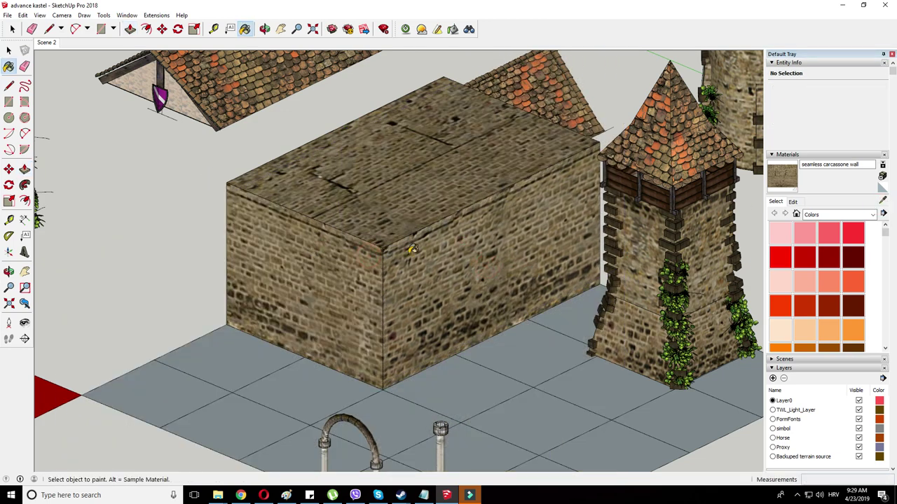
# - Select the whole stone box and move it a short distance lengthwise toward the arch side of the grid
pyautogui.scroll(-5, 412, 249)
pyautogui.moveTo(412, 249)
pyautogui.mouseDown(button='middle')
pyautogui.moveTo(342, 261)
pyautogui.moveTo(259, 210)
pyautogui.mouseUp(button='middle')
pyautogui.moveTo(271, 170); pyautogui.dragTo(242, 194, button='middle')
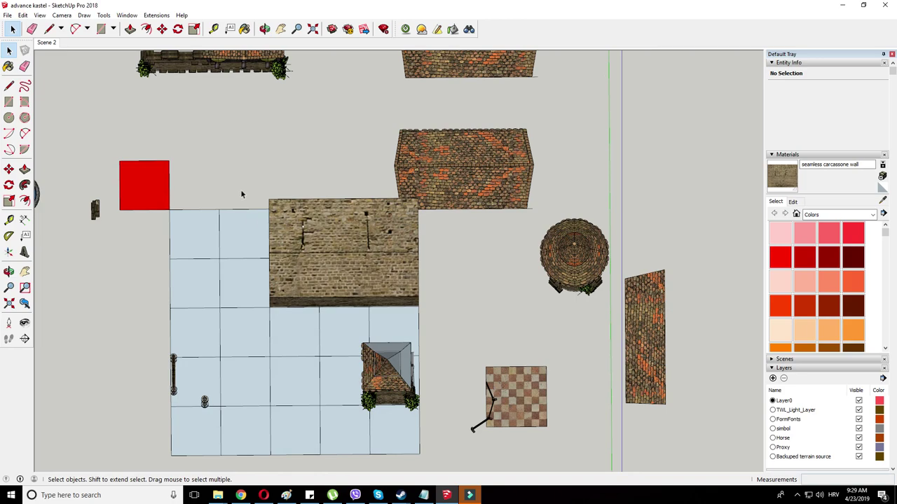
pyautogui.moveTo(240, 189); pyautogui.dragTo(444, 324)
pyautogui.scroll(2, 380, 239)
pyautogui.moveTo(391, 243); pyautogui.dragTo(358, 245)
pyautogui.scroll(-2, 356, 246)
pyautogui.moveTo(357, 245); pyautogui.dragTo(429, 242, button='middle')
pyautogui.scroll(2, 429, 242)
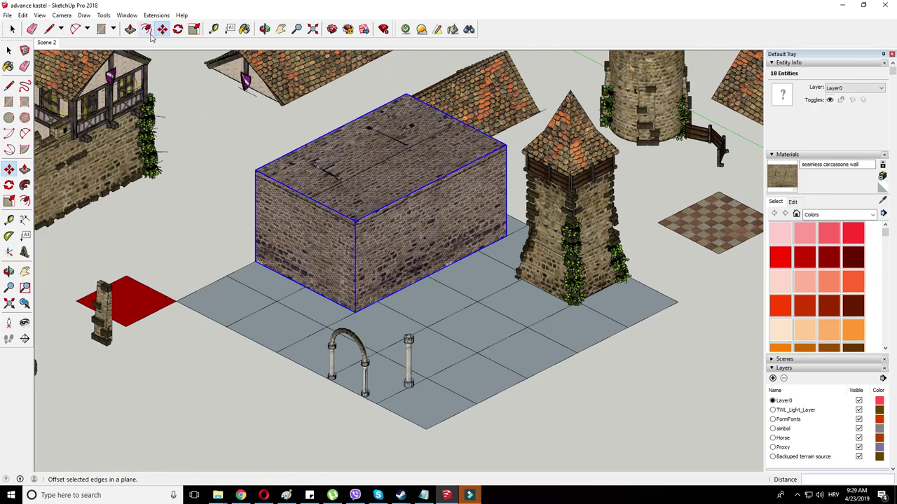
# - Scale the stone box slightly narrower across its short side
pyautogui.click(195, 30)
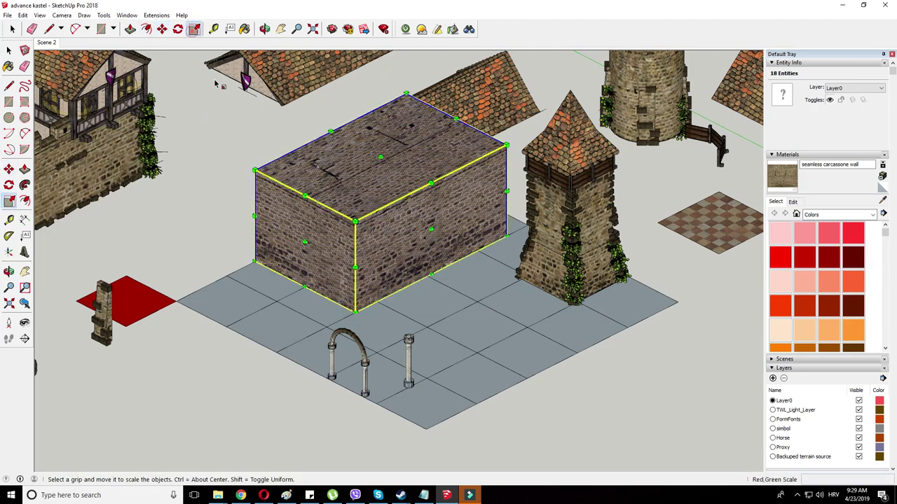
pyautogui.moveTo(336, 190); pyautogui.dragTo(427, 214, button='middle')
pyautogui.moveTo(495, 217); pyautogui.dragTo(478, 216)
pyautogui.moveTo(478, 216); pyautogui.dragTo(458, 203, button='middle')
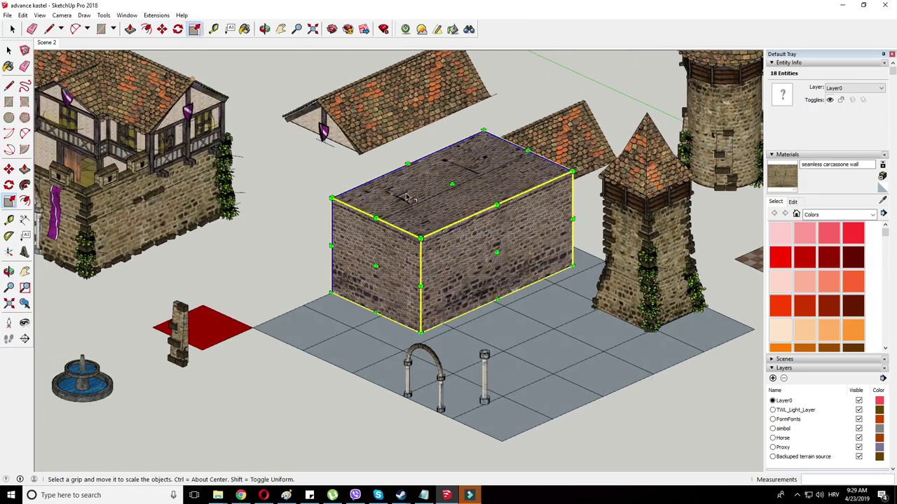
# - Make the stone box geometry a group
pyautogui.rightClick(458, 203)
pyautogui.click(494, 279)
pyautogui.click(499, 344)
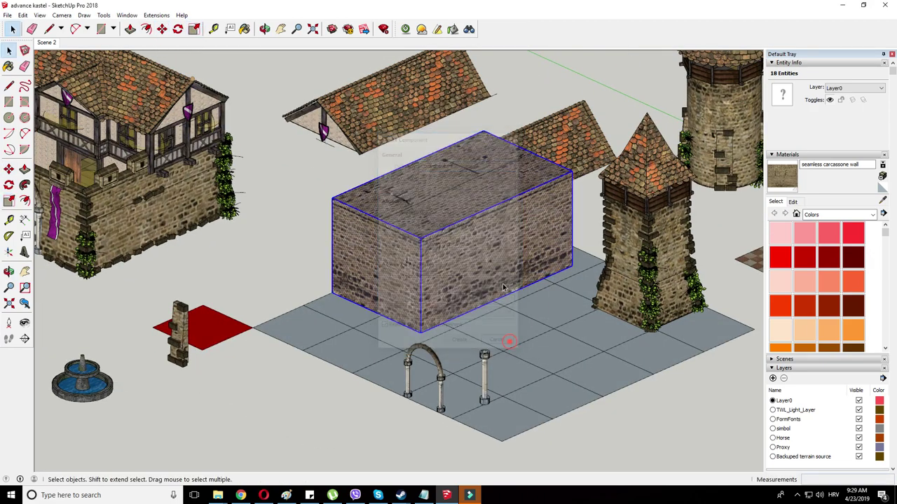
pyautogui.rightClick(500, 250)
pyautogui.press('Escape')
pyautogui.moveTo(260, 175); pyautogui.dragTo(288, 211, button='middle')
pyautogui.click(288, 210)
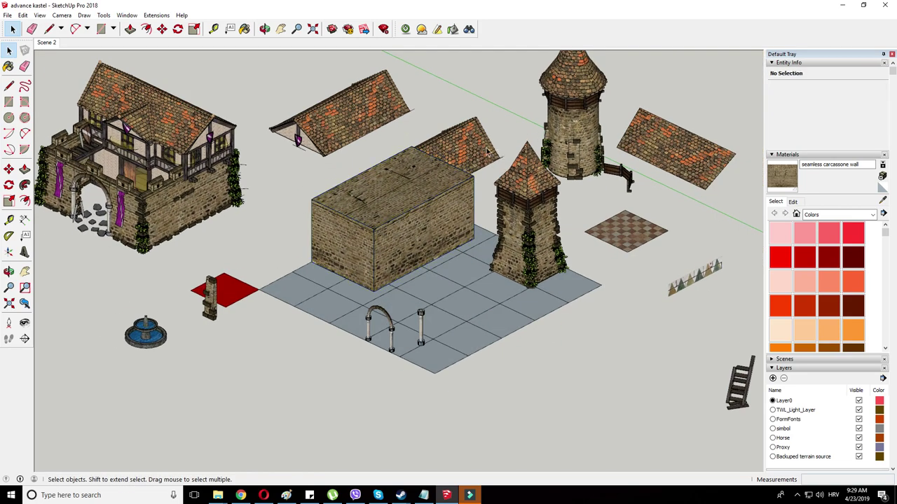
pyautogui.scroll(3, 333, 162)
pyautogui.scroll(-5, 370, 196)
pyautogui.moveTo(476, 270); pyautogui.dragTo(479, 245, button='middle')
pyautogui.scroll(2, 480, 243)
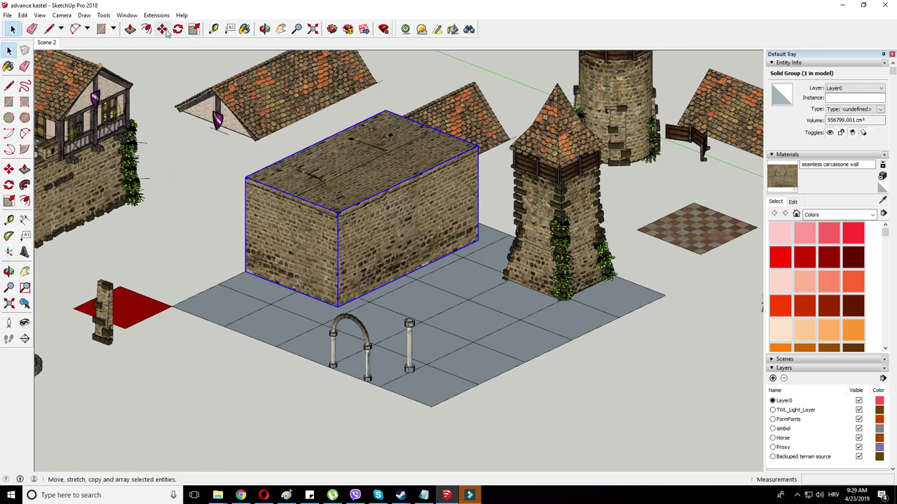
pyautogui.rightClick(253, 116)
pyautogui.click(220, 145)
pyautogui.scroll(-5, 336, 161)
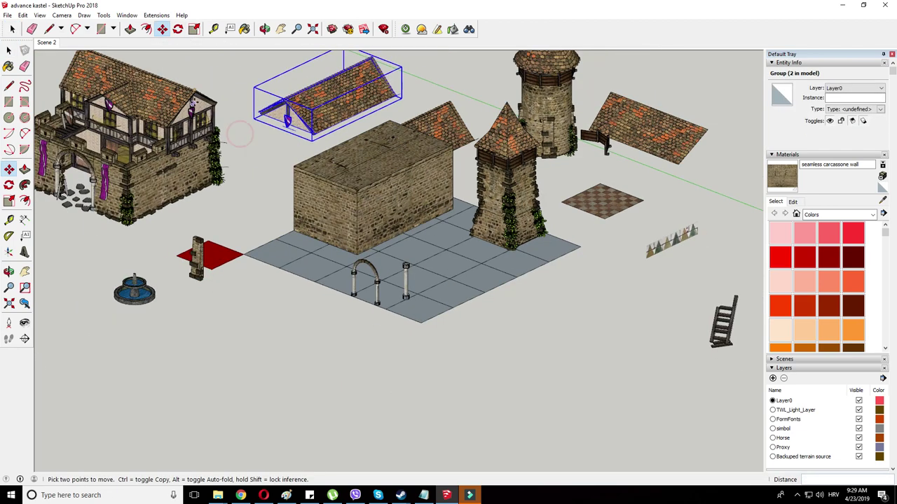
pyautogui.moveTo(325, 209); pyautogui.dragTo(324, 214, button='middle')
pyautogui.scroll(3, 183, 128)
# - Select the roof parts of the gatehouse and combine them into a group
pyautogui.rightClick(230, 135)
pyautogui.click(11, 27)
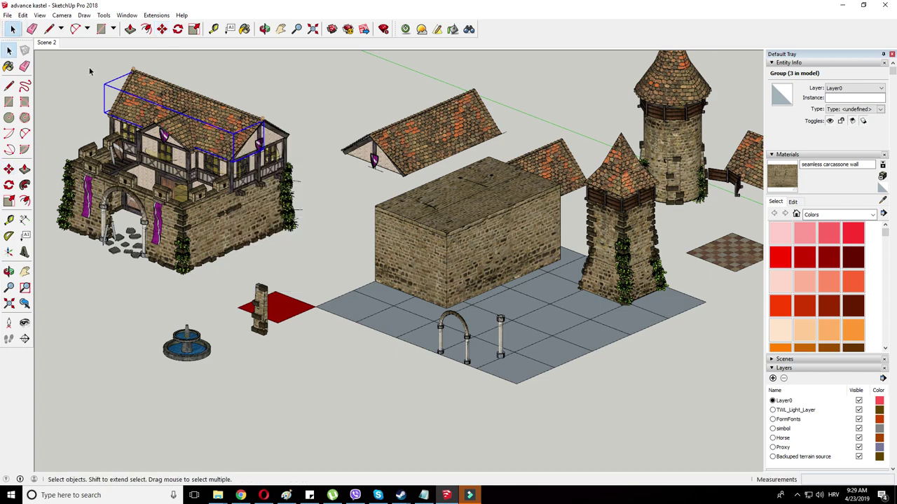
pyautogui.moveTo(302, 168); pyautogui.dragTo(301, 169)
pyautogui.rightClick(249, 121)
pyautogui.click(289, 201)
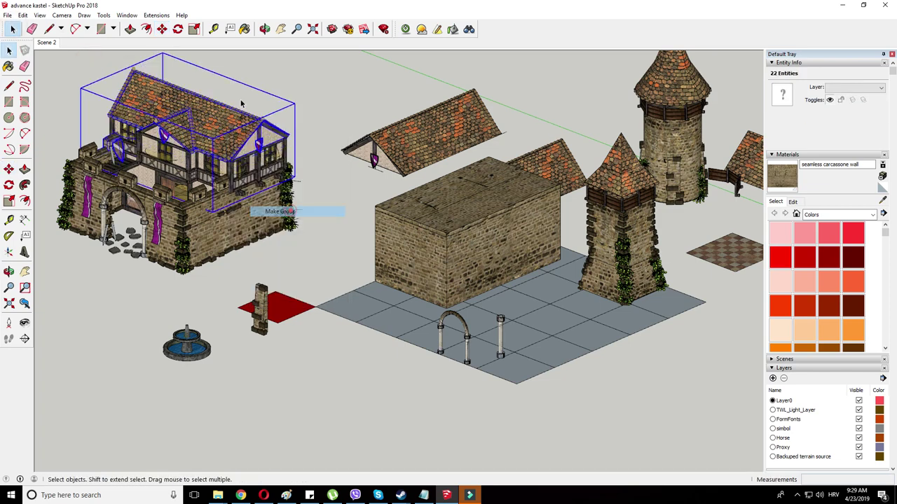
# - Copy the grouped gatehouse roof to the empty ground in front of the gatehouse, beside the fountain
pyautogui.click(162, 28)
pyautogui.scroll(-4, 313, 87)
pyautogui.click(320, 131)
pyautogui.press('ctrl')
pyautogui.click(252, 222)
pyautogui.scroll(5, 201, 204)
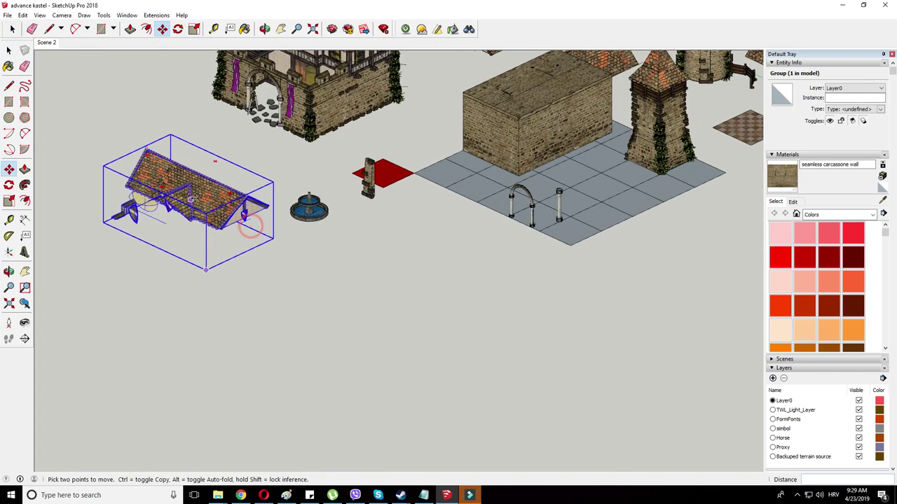
# - Open the copied roof group and erase its shields, dormer remnants and loose beam piece
pyautogui.rightClick(197, 197)
pyautogui.click(228, 245)
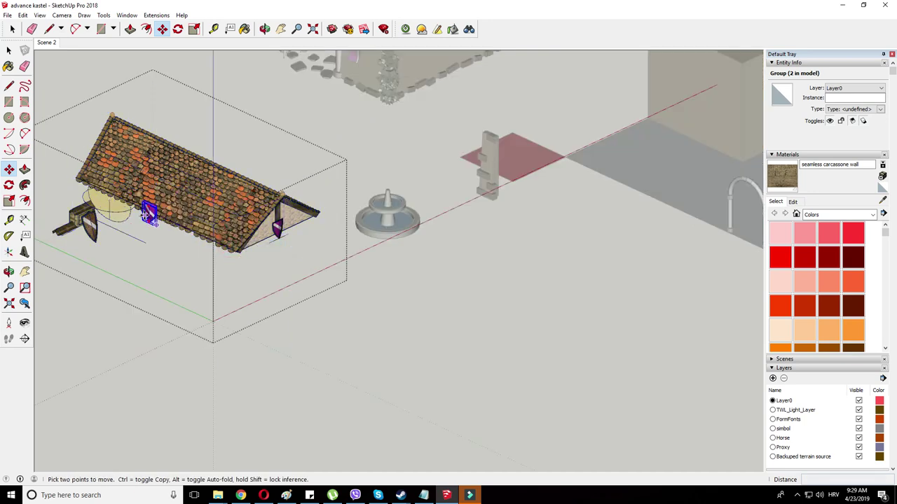
pyautogui.press('q')
pyautogui.scroll(3, 125, 215)
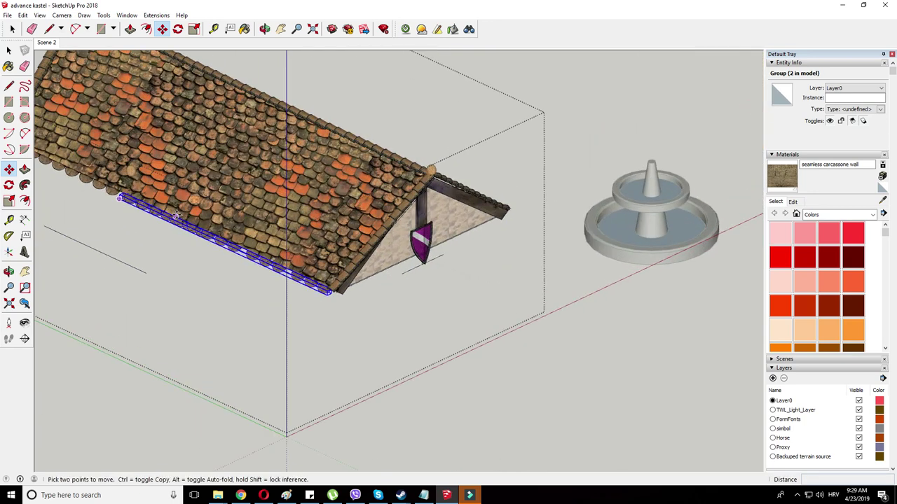
pyautogui.scroll(-2, 120, 268)
pyautogui.rightClick(324, 242)
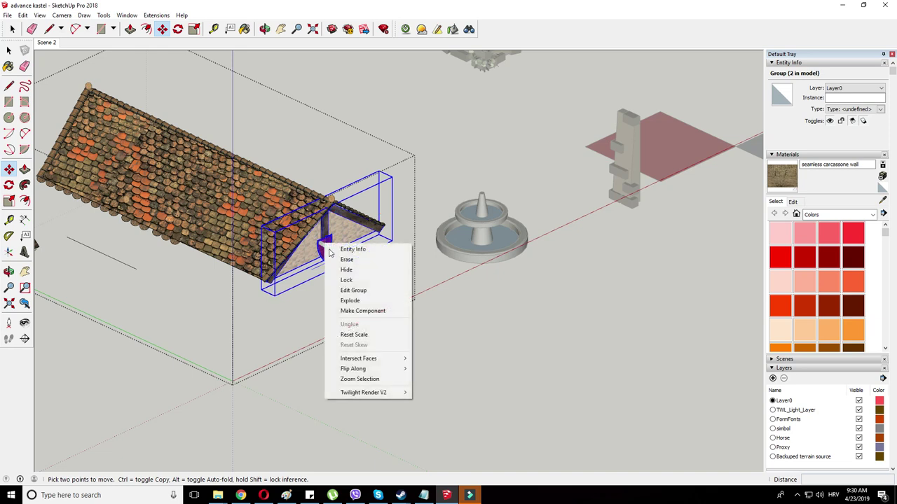
pyautogui.click(347, 290)
pyautogui.rightClick(506, 150)
pyautogui.click(532, 154)
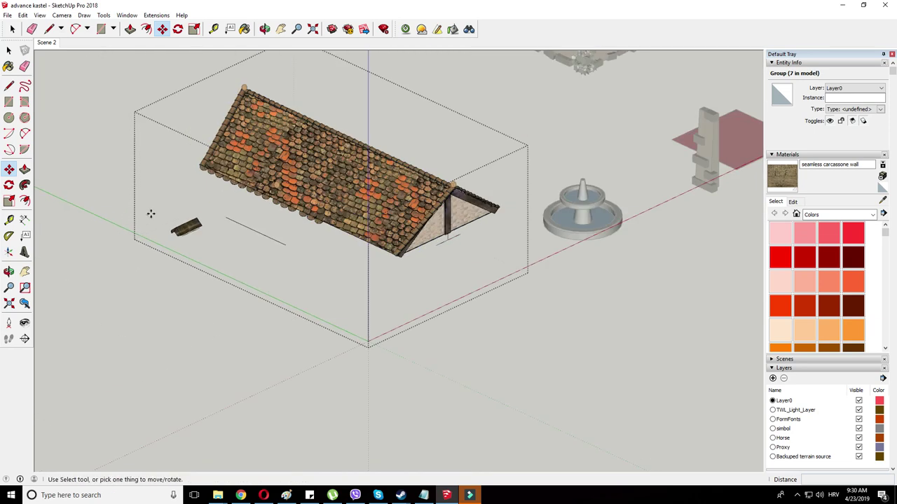
pyautogui.moveTo(475, 225); pyautogui.dragTo(587, 333)
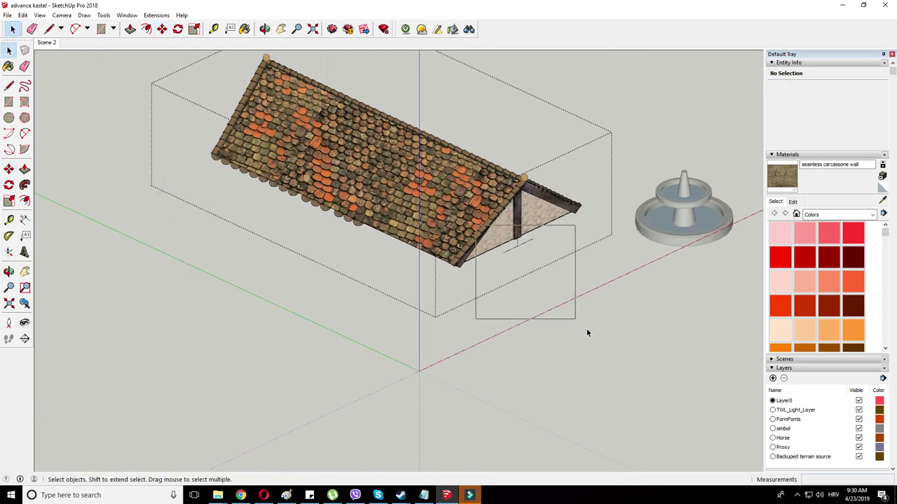
# - Inside the roof's eave tile group, copy the last two tile groups 48 cm along the eave to fill the gap near the gable
pyautogui.scroll(3, 509, 262)
pyautogui.rightClick(250, 190)
pyautogui.rightClick(236, 182)
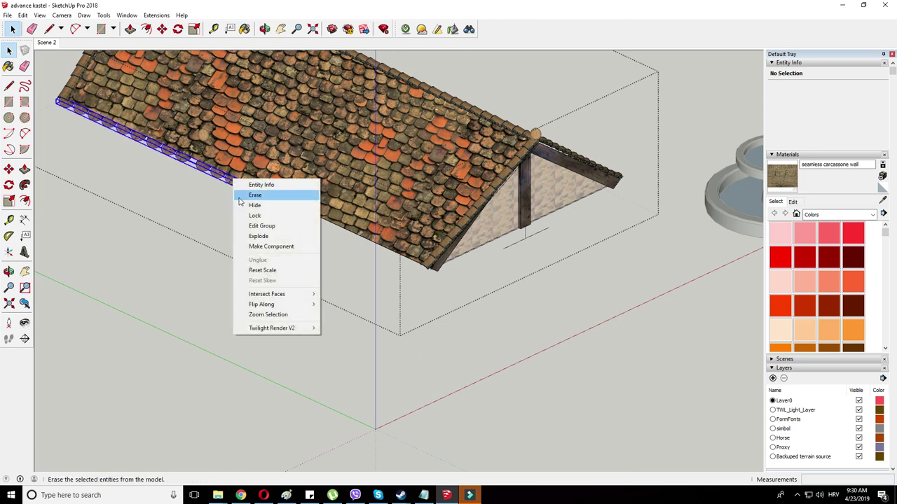
pyautogui.click(257, 225)
pyautogui.click(203, 145)
pyautogui.moveTo(176, 137); pyautogui.dragTo(304, 226)
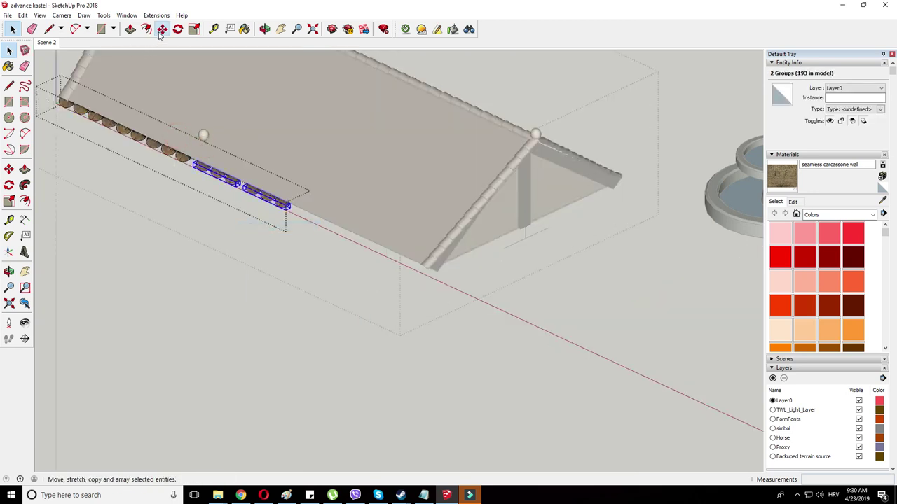
pyautogui.click(287, 204)
pyautogui.press('ctrl')
pyautogui.click(405, 260)
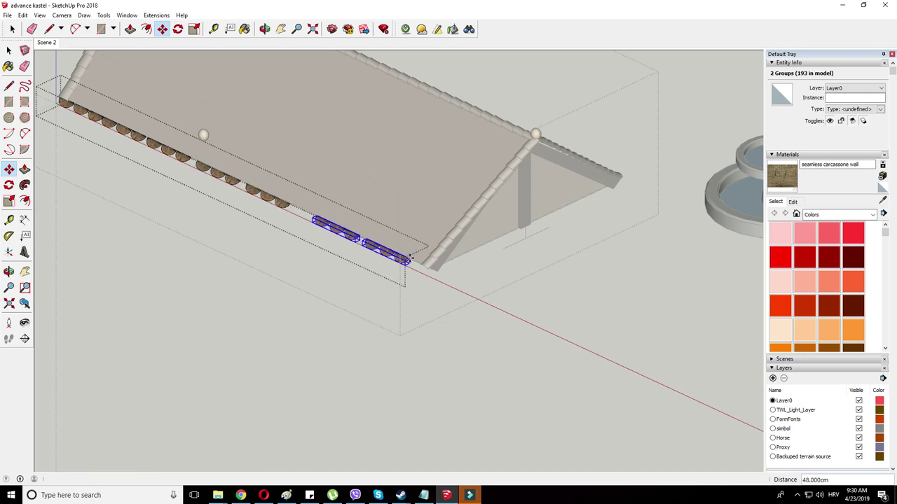
pyautogui.rightClick(298, 251)
pyautogui.click(306, 256)
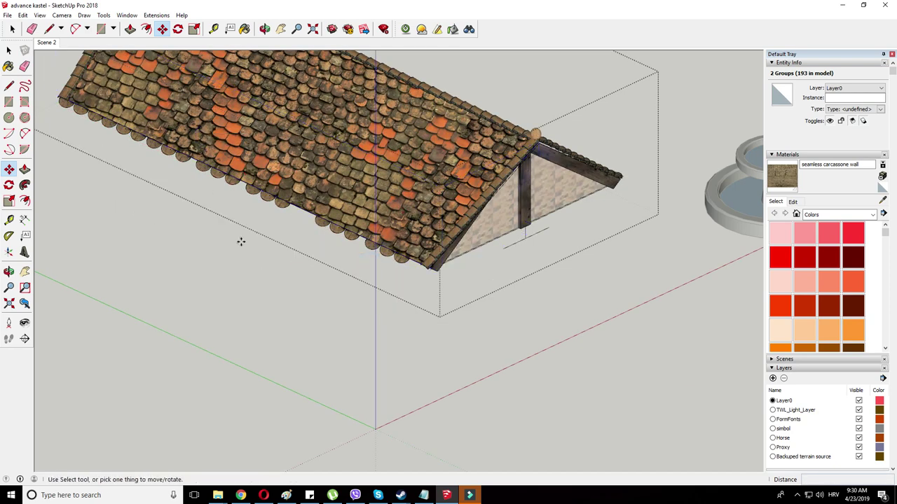
# - Close the copied roof group and rotate the roof a quarter turn
pyautogui.scroll(-2, 236, 230)
pyautogui.scroll(-2, 381, 129)
pyautogui.rightClick(389, 116)
pyautogui.click(396, 120)
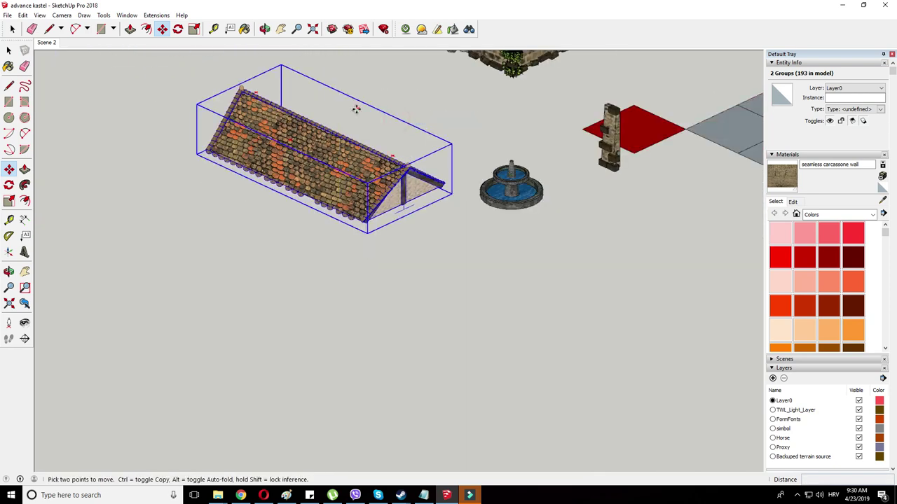
pyautogui.click(365, 110)
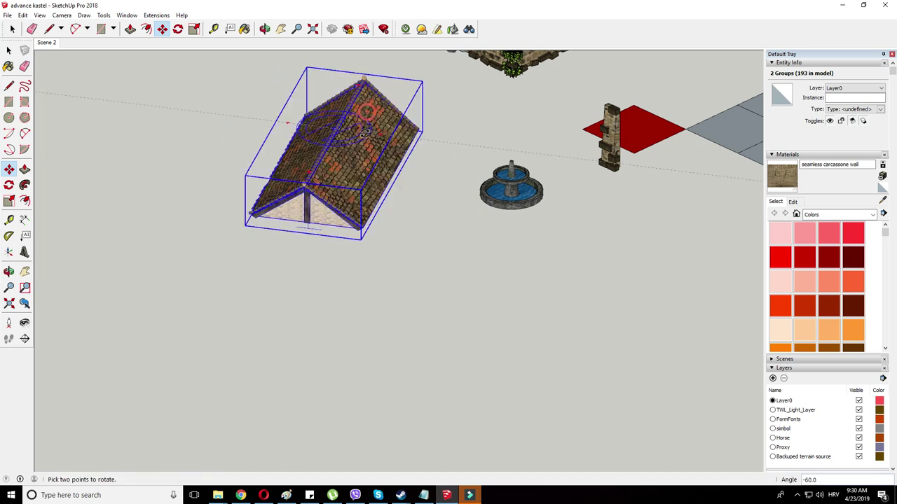
pyautogui.click(360, 140)
# - Mirror the copied roof along the red axis with a scale factor of -1
pyautogui.click(195, 29)
pyautogui.scroll(-2, 363, 175)
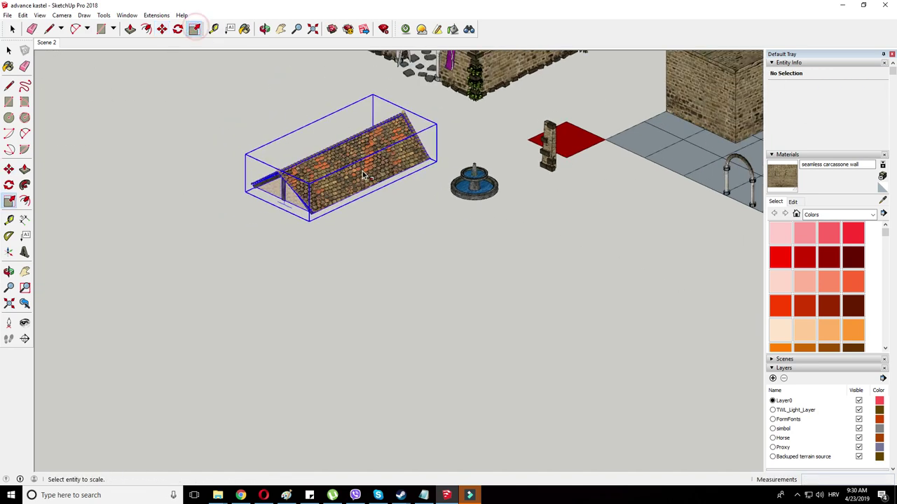
pyautogui.click(363, 175)
pyautogui.scroll(1, 363, 175)
pyautogui.moveTo(371, 173); pyautogui.dragTo(213, 103)
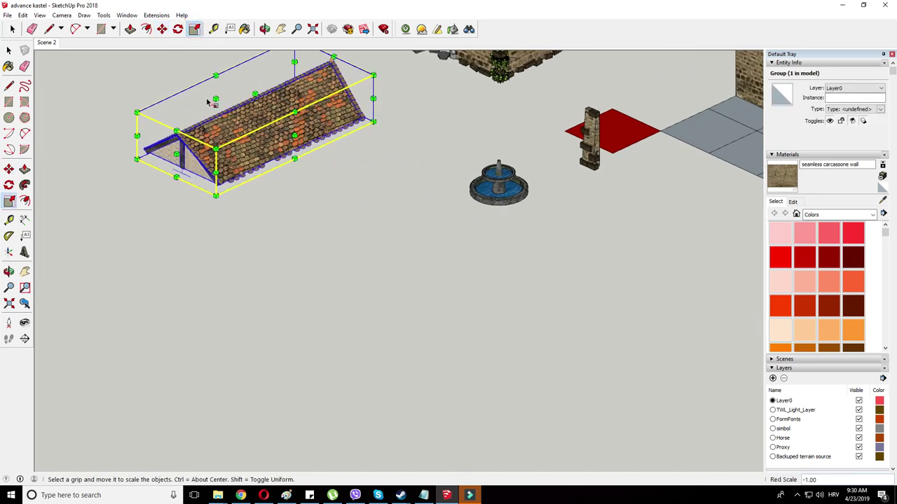
# - Move the mirrored roof onto the walls of the stone building on the grid base
pyautogui.click(200, 174)
pyautogui.scroll(-4, 174, 292)
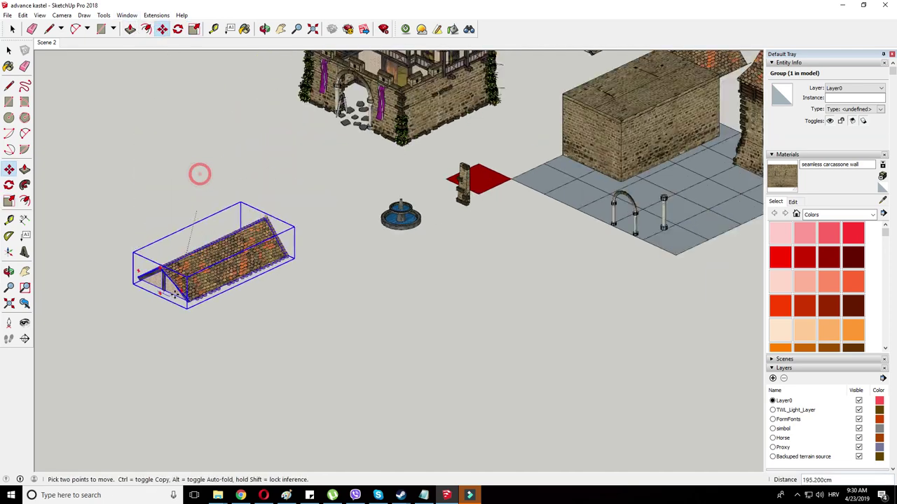
pyautogui.scroll(4, 472, 157)
pyautogui.click(460, 190)
pyautogui.scroll(3, 449, 185)
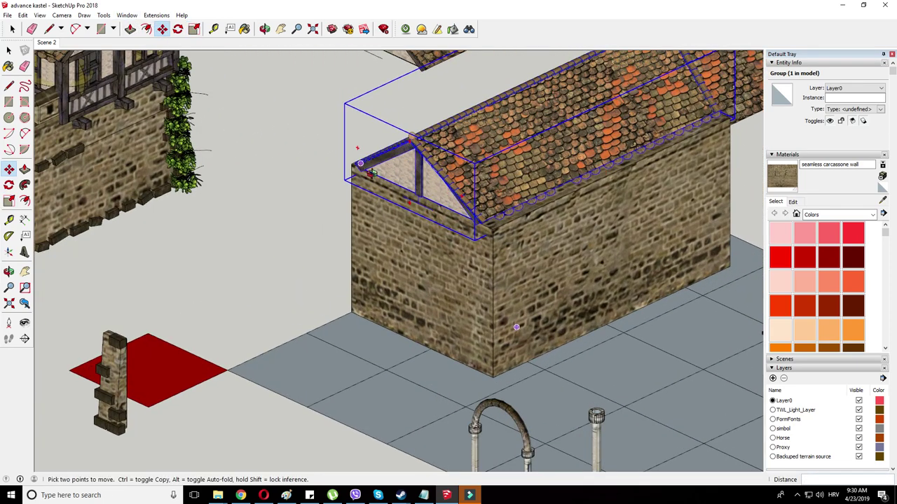
# - Scale the roof along the red axis by a factor of 1.05 to fit the building's width
pyautogui.click(198, 28)
pyautogui.scroll(-1, 380, 235)
pyautogui.scroll(3, 381, 235)
pyautogui.moveTo(380, 235); pyautogui.dragTo(341, 266, button='middle')
pyautogui.click(463, 157)
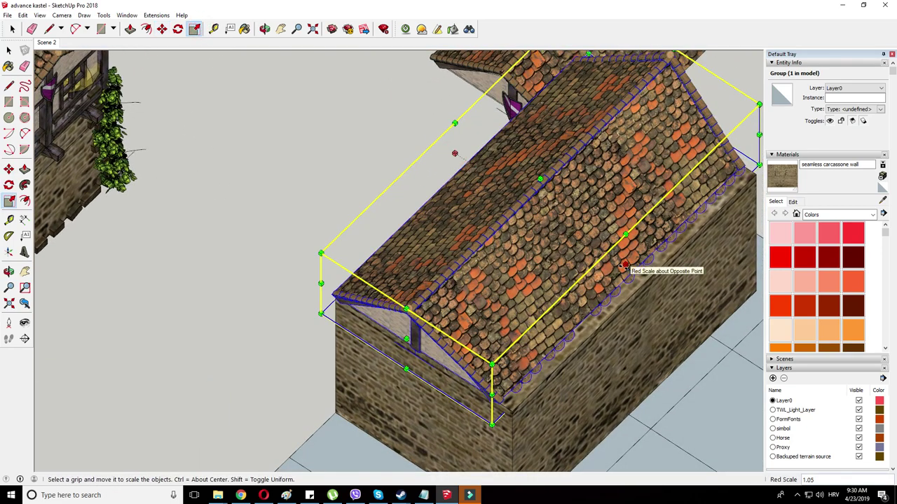
# - Explode the spare roof group with the shield behind the stone building, along with its nested group
pyautogui.scroll(-2, 454, 153)
pyautogui.scroll(-6, 448, 153)
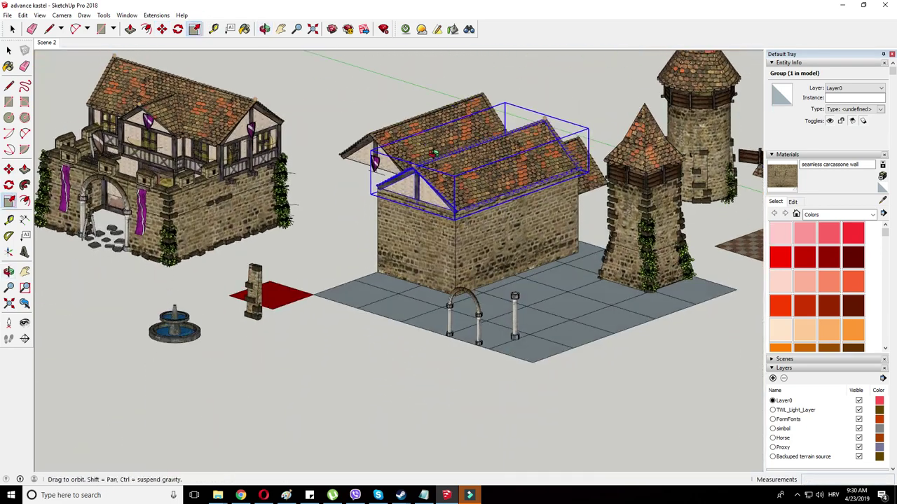
pyautogui.moveTo(434, 153); pyautogui.dragTo(425, 160, button='middle')
pyautogui.scroll(1, 356, 191)
pyautogui.moveTo(353, 191); pyautogui.dragTo(352, 250, button='middle')
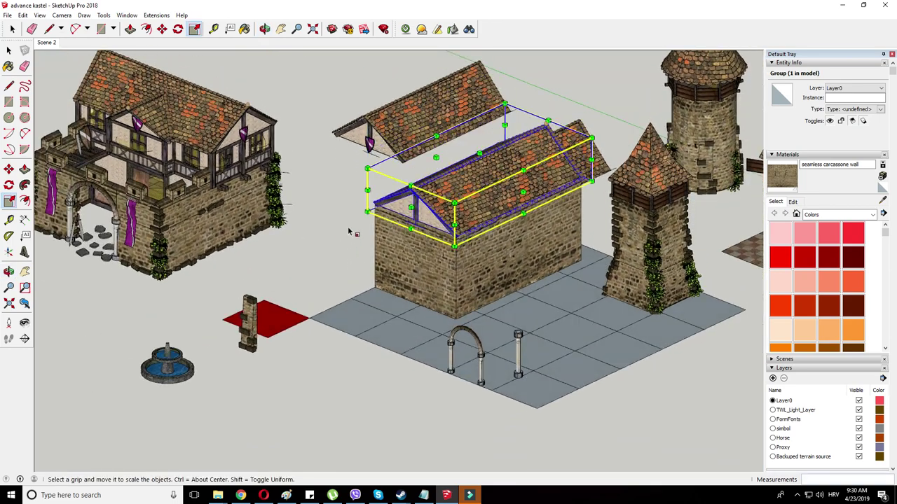
pyautogui.scroll(3, 349, 231)
pyautogui.rightClick(367, 110)
pyautogui.click(378, 171)
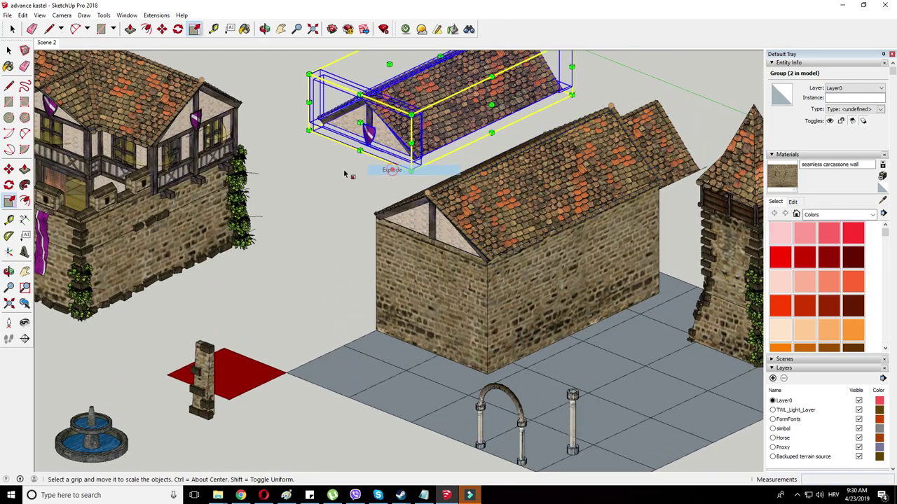
pyautogui.scroll(3, 345, 174)
pyautogui.rightClick(382, 103)
pyautogui.click(411, 164)
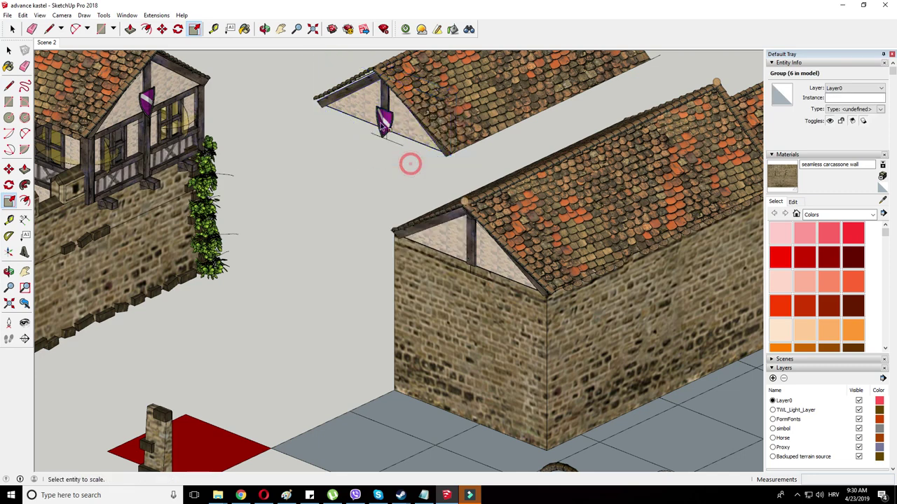
# - Copy the vertical gable beam of the spare roof onto the open ground beside it
pyautogui.rightClick(384, 105)
pyautogui.click(168, 32)
pyautogui.press('ctrl')
pyautogui.click(395, 109)
pyautogui.click(333, 194)
# - Turn the copied beam horizontal and place it under the gable at the stone building's front wall corner
pyautogui.scroll(2, 320, 185)
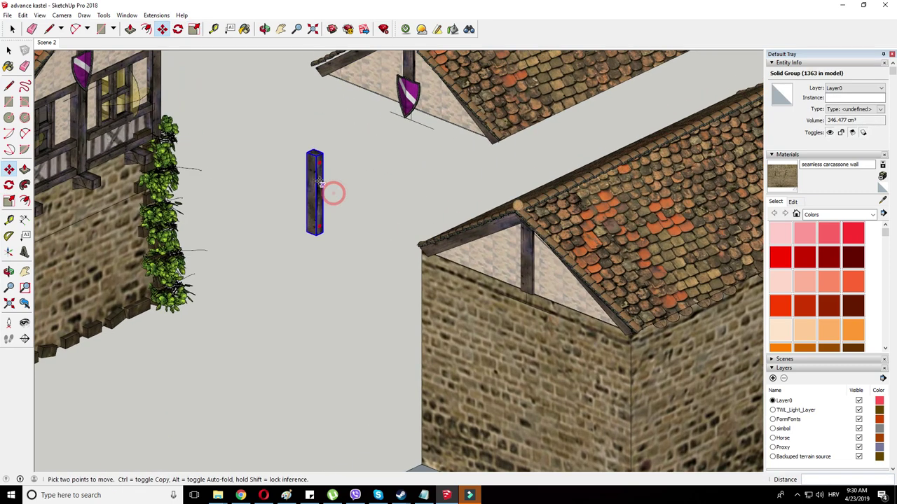
pyautogui.click(309, 162)
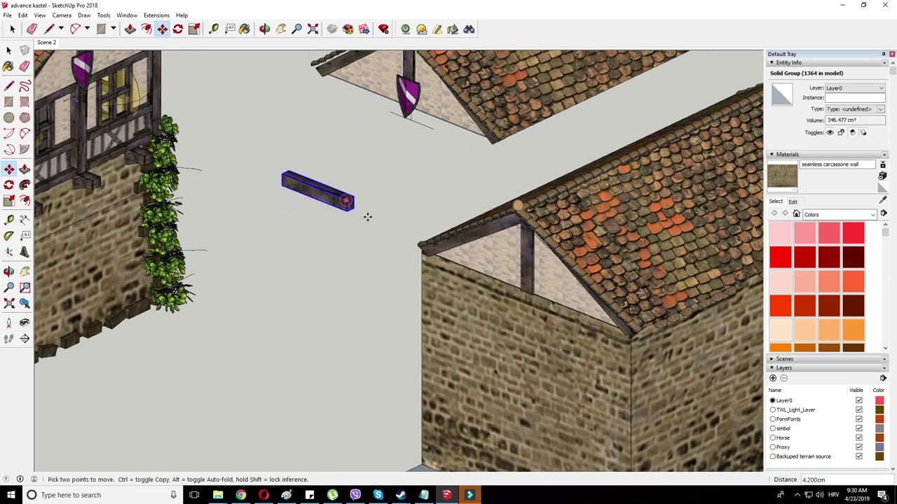
pyautogui.scroll(2, 611, 327)
pyautogui.click(638, 331)
pyautogui.scroll(5, 638, 330)
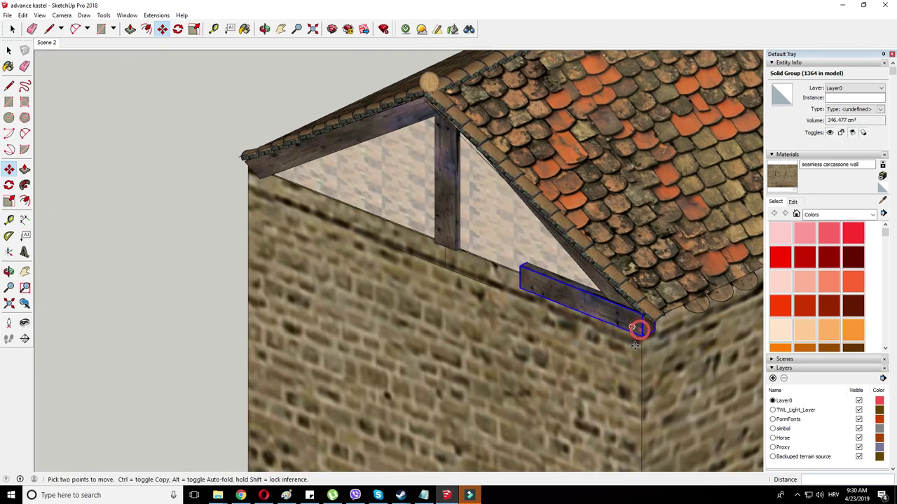
pyautogui.hotkey('ctrl', 'z')
pyautogui.click(625, 346)
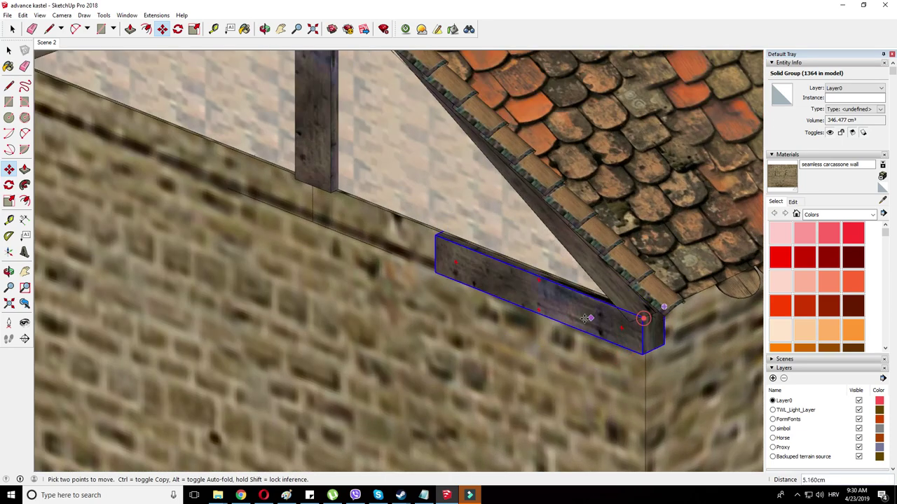
pyautogui.scroll(1, 585, 318)
pyautogui.scroll(-5, 585, 318)
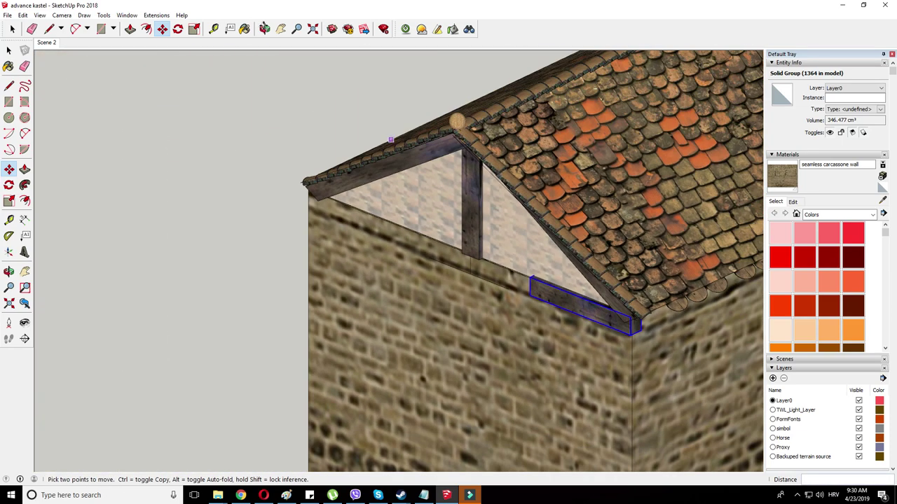
# - Stretch the beam across the whole gable width so it projects slightly beyond both wall corners
pyautogui.click(195, 30)
pyautogui.moveTo(533, 283); pyautogui.dragTo(306, 188)
pyautogui.scroll(3, 670, 348)
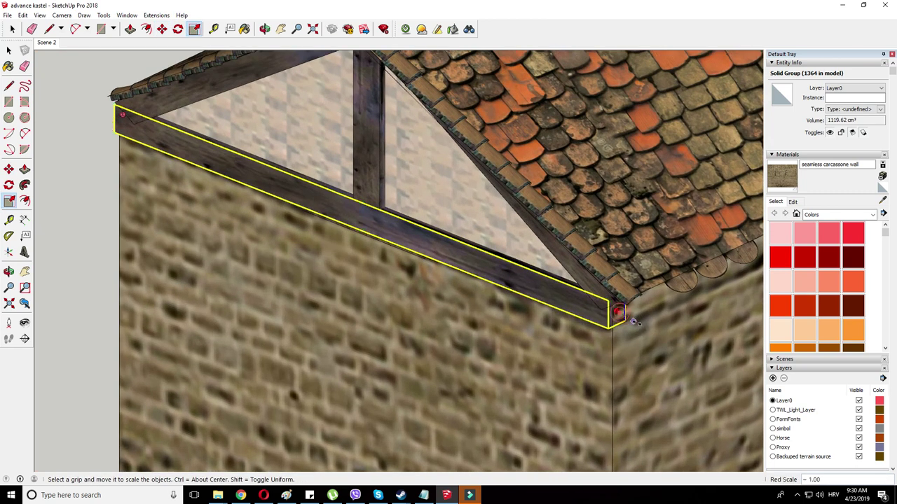
pyautogui.moveTo(655, 323); pyautogui.dragTo(644, 293)
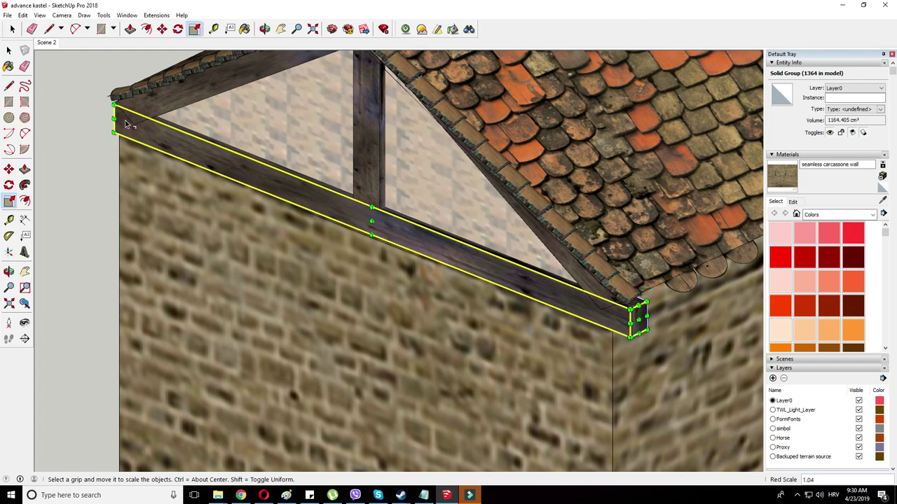
pyautogui.moveTo(115, 114); pyautogui.dragTo(96, 100)
# - Copy the long beam three times along the length of the roof at 48 cm spacing
pyautogui.scroll(-4, 96, 182)
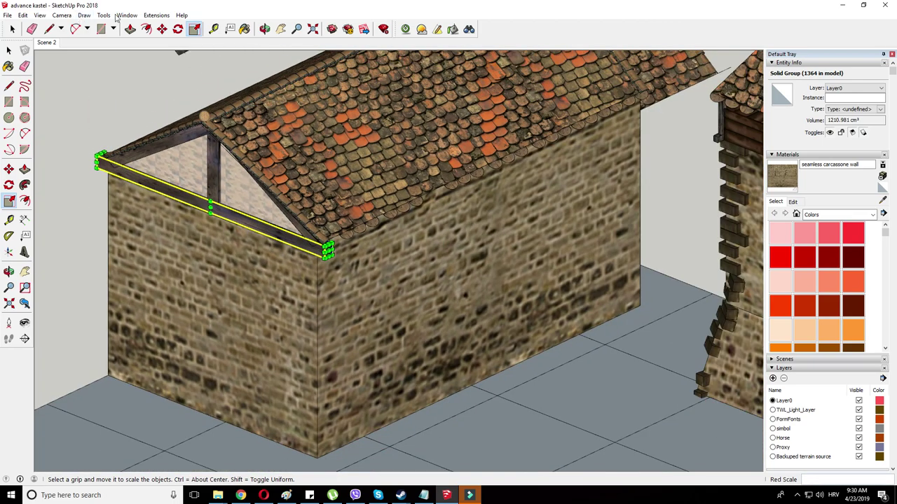
pyautogui.click(162, 28)
pyautogui.moveTo(277, 309); pyautogui.dragTo(166, 331, button='middle')
pyautogui.scroll(-1, 166, 330)
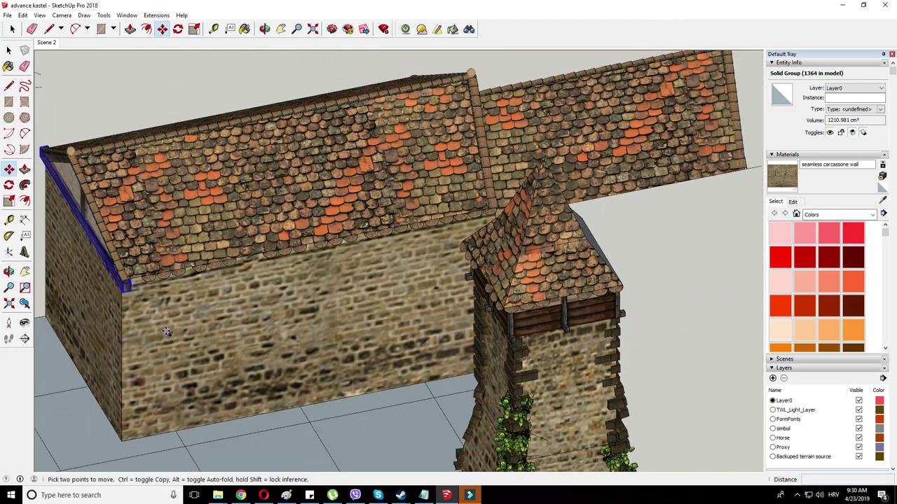
pyautogui.click(293, 307)
pyautogui.moveTo(294, 307); pyautogui.dragTo(231, 372, button='middle')
pyautogui.scroll(-2, 165, 66)
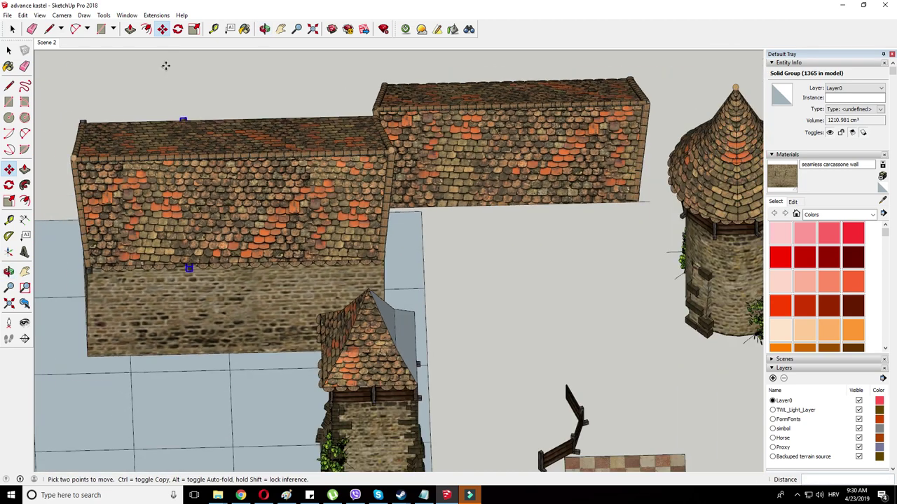
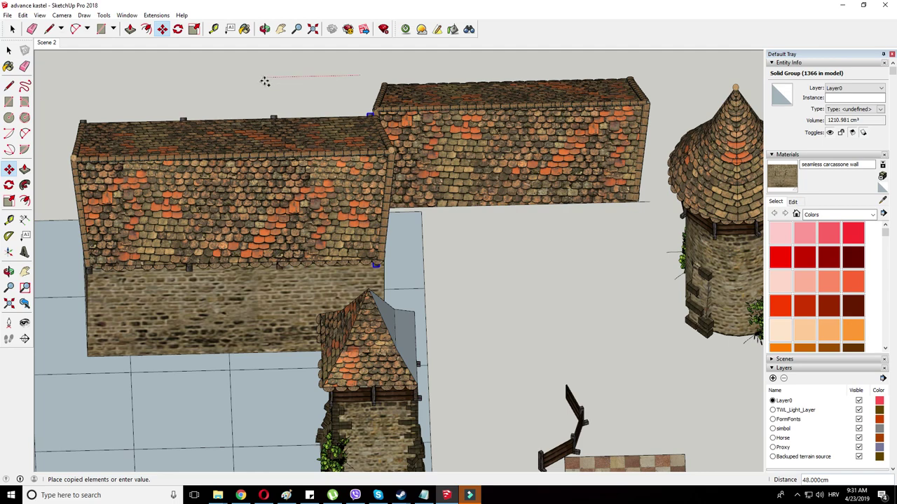
pyautogui.click(265, 81)
# - Select the leftover plain roof directly behind the stone building and erase it
pyautogui.moveTo(266, 210); pyautogui.dragTo(419, 184, button='middle')
pyautogui.scroll(-2, 400, 168)
pyautogui.rightClick(419, 133)
pyautogui.click(13, 28)
pyautogui.moveTo(371, 203); pyautogui.dragTo(274, 152, button='middle')
pyautogui.scroll(-2, 274, 152)
pyautogui.moveTo(385, 230); pyautogui.dragTo(382, 223)
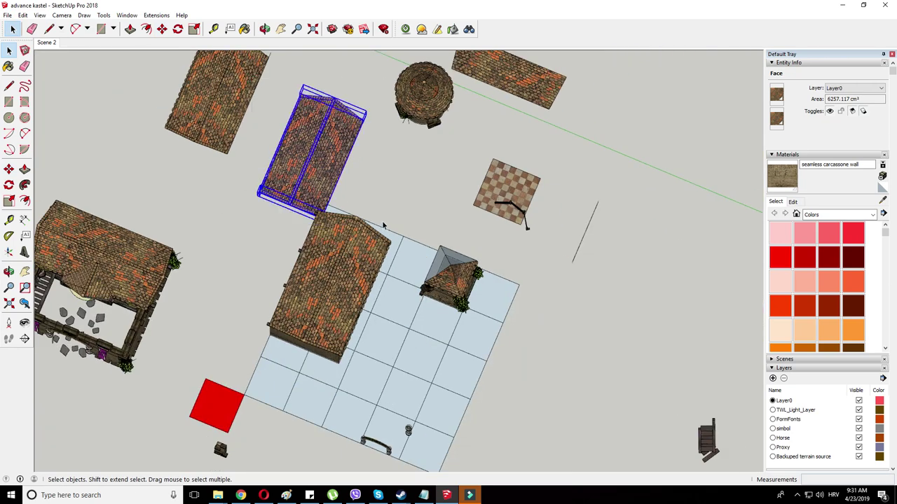
pyautogui.click(379, 210)
pyautogui.moveTo(379, 210); pyautogui.dragTo(309, 134, button='middle')
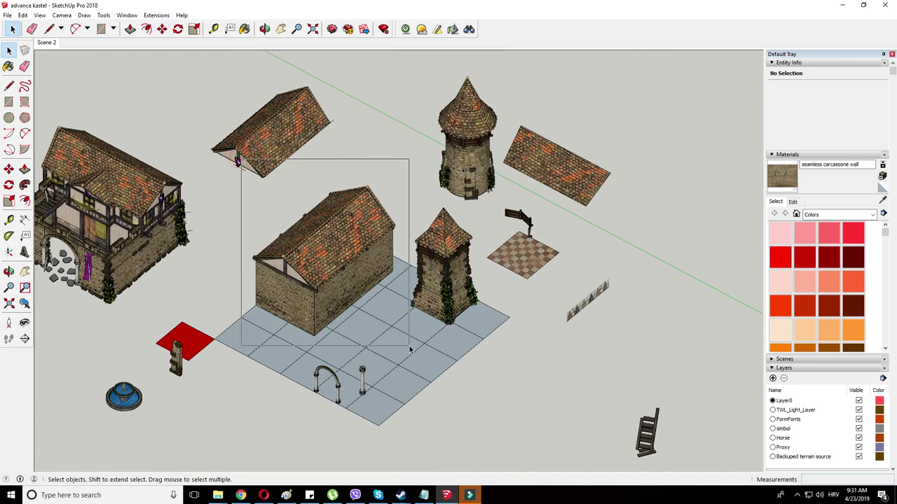
# - Group the stone building's walls, roof and crossbeams together
pyautogui.moveTo(409, 347); pyautogui.dragTo(411, 348)
pyautogui.rightClick(348, 245)
pyautogui.click(395, 335)
pyautogui.moveTo(324, 155); pyautogui.dragTo(315, 135, button='middle')
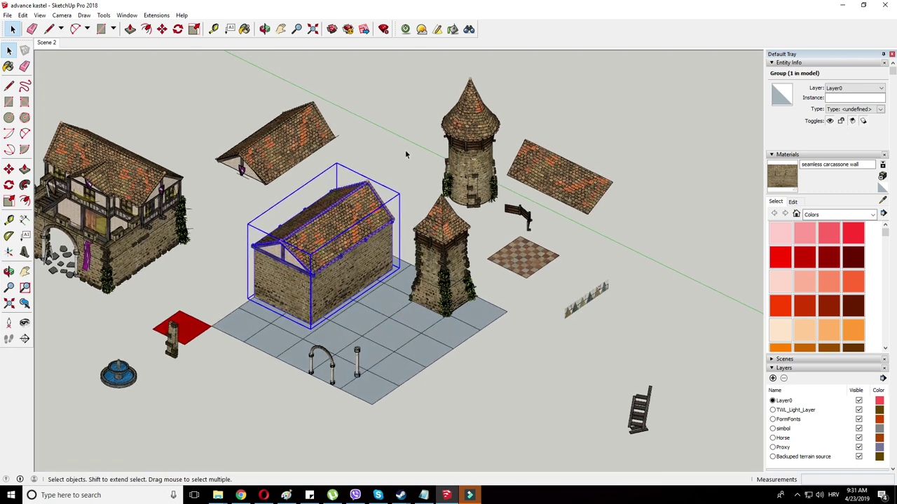
pyautogui.click(405, 154)
# - Explode the gatehouse's timber-framed upper floor group and the group nested in it
pyautogui.moveTo(405, 154); pyautogui.dragTo(410, 251, button='middle')
pyautogui.scroll(2, 124, 208)
pyautogui.rightClick(110, 196)
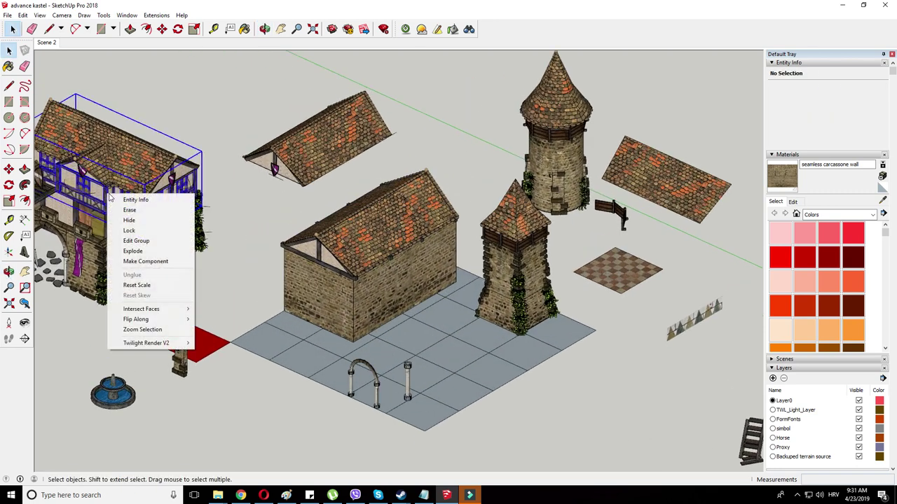
pyautogui.click(252, 226)
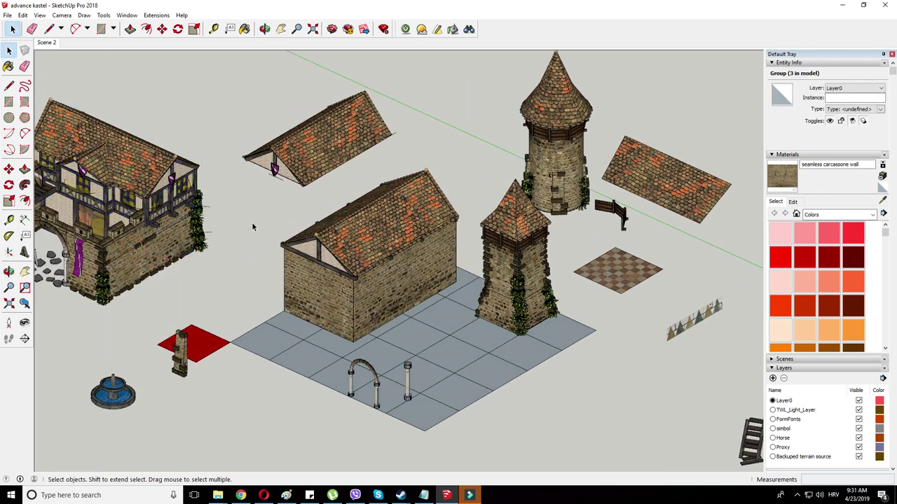
pyautogui.rightClick(82, 200)
pyautogui.click(117, 258)
pyautogui.rightClick(80, 187)
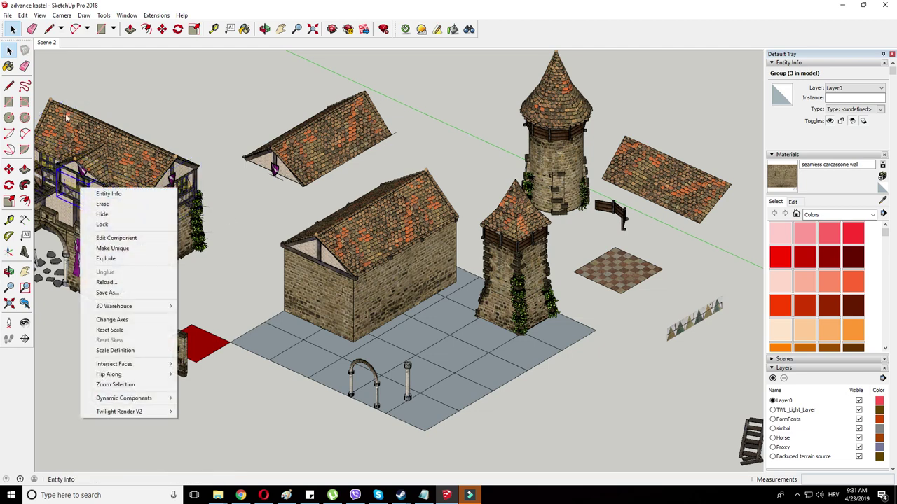
pyautogui.click(69, 162)
# - Explode the gatehouse's roof group into its separate parts
pyautogui.moveTo(103, 195); pyautogui.dragTo(202, 280, button='middle')
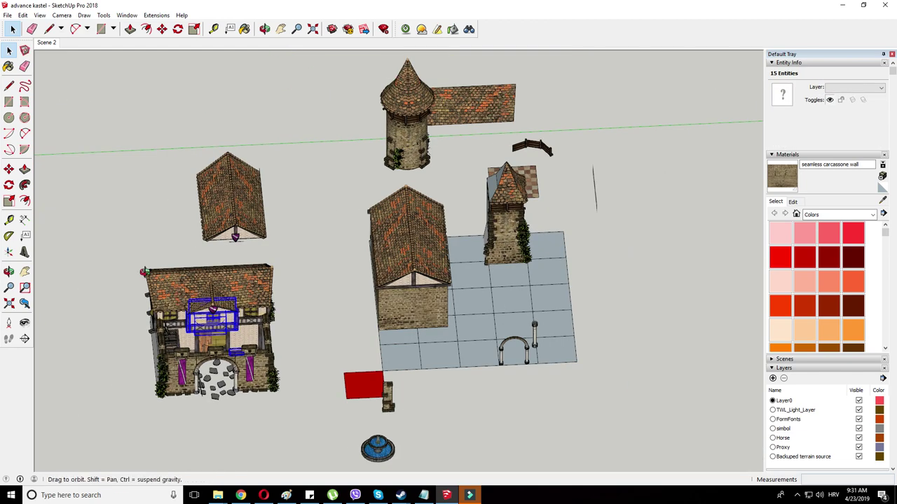
pyautogui.scroll(2, 202, 281)
pyautogui.rightClick(230, 305)
pyautogui.click(261, 360)
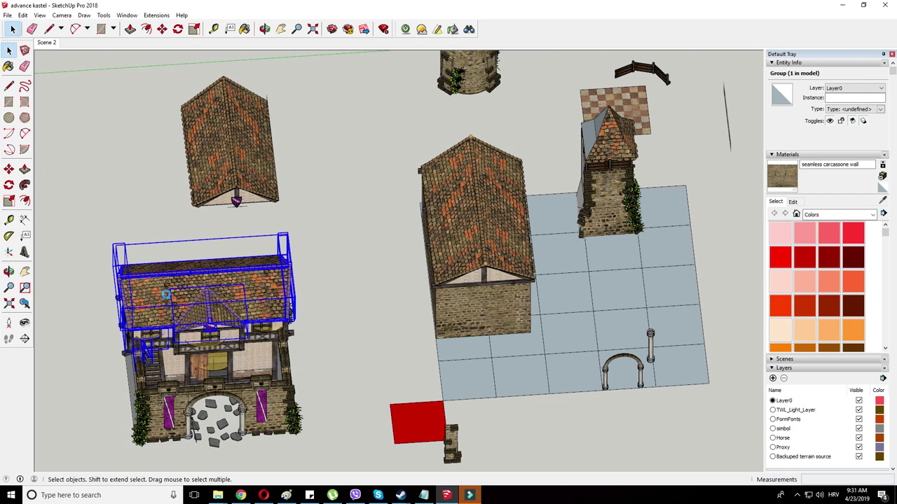
# - Select all the pieces of the gatehouse's front dormer and combine them into one group
pyautogui.moveTo(179, 294); pyautogui.dragTo(234, 301, button='middle')
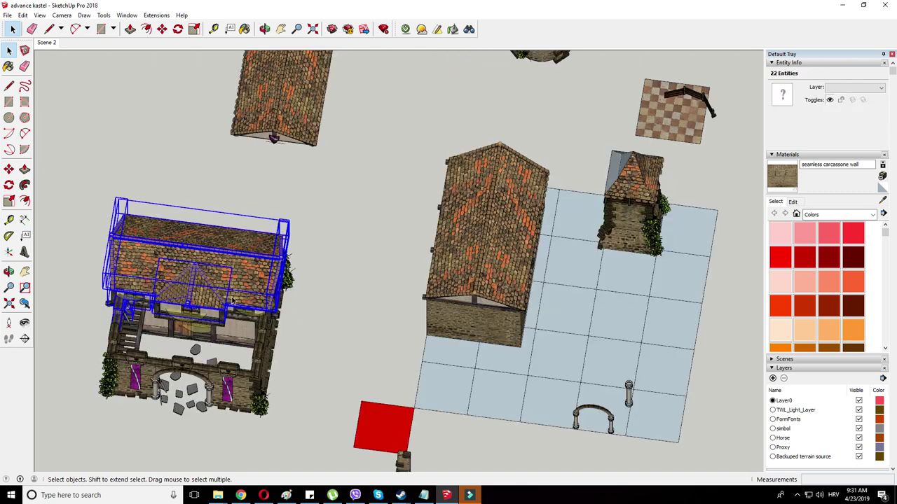
pyautogui.moveTo(248, 343); pyautogui.dragTo(248, 343)
pyautogui.moveTo(210, 292); pyautogui.dragTo(233, 305, button='middle')
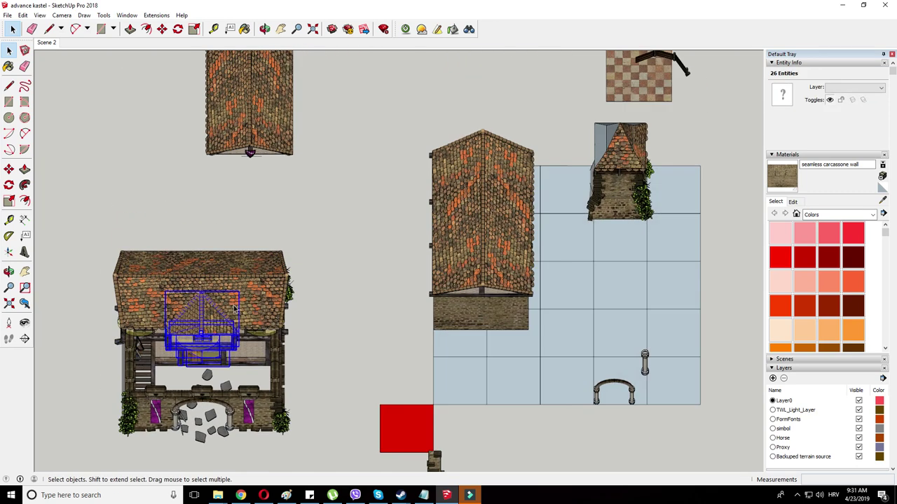
pyautogui.rightClick(200, 307)
pyautogui.click(242, 211)
# - Copy the dormer group to the ground between the gatehouse and stone building and rotate it a quarter turn
pyautogui.press('m')
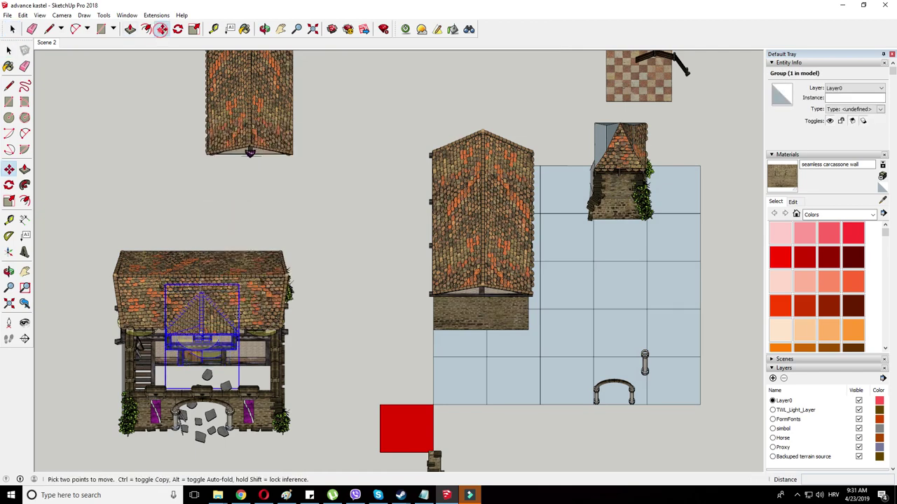
pyautogui.click(237, 313)
pyautogui.click(381, 253)
pyautogui.click(377, 255)
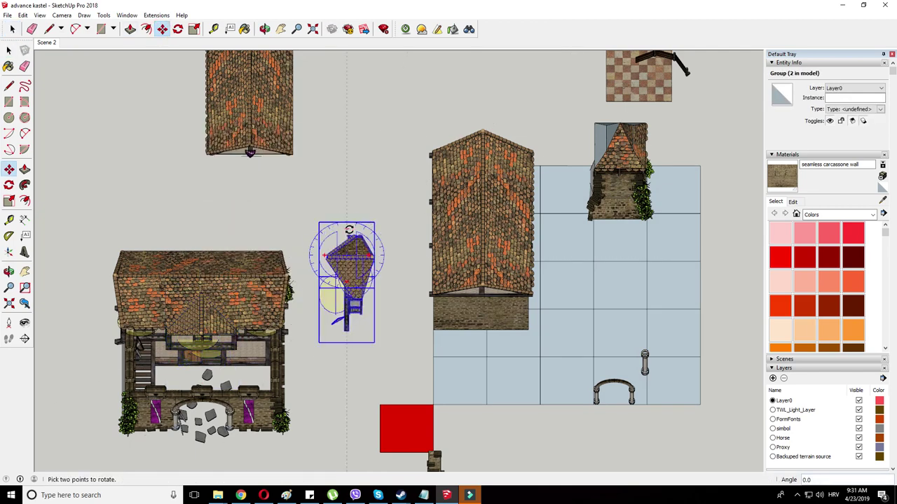
# - Move the dormer copy onto the long side of the stone building so it meets the roof eave
pyautogui.moveTo(443, 301); pyautogui.dragTo(344, 204, button='middle')
pyautogui.scroll(2, 344, 203)
pyautogui.click(334, 201)
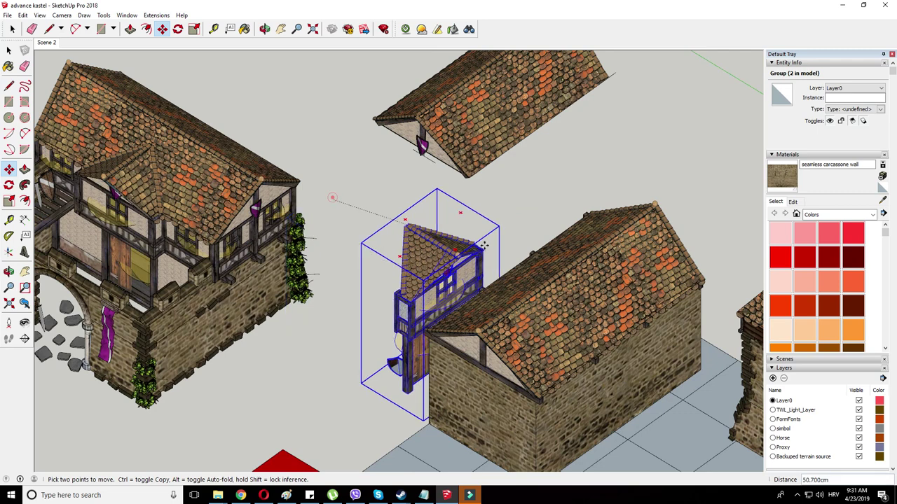
pyautogui.scroll(5, 616, 330)
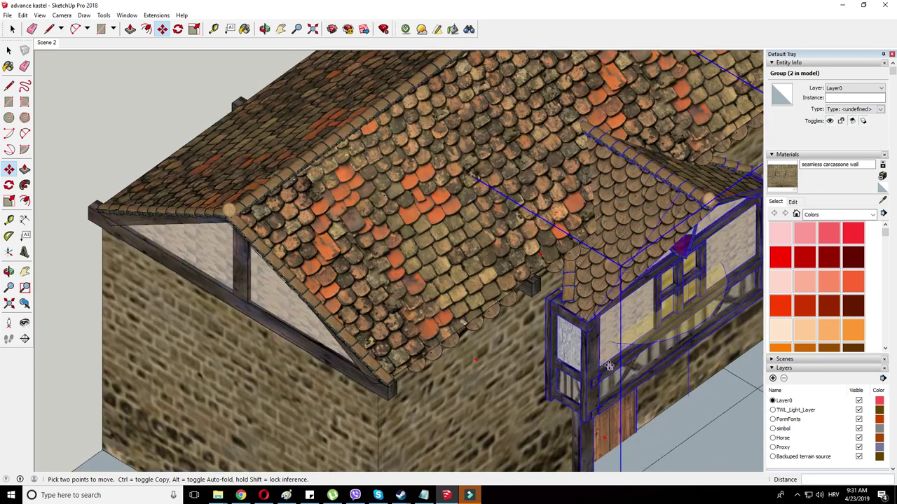
pyautogui.click(557, 306)
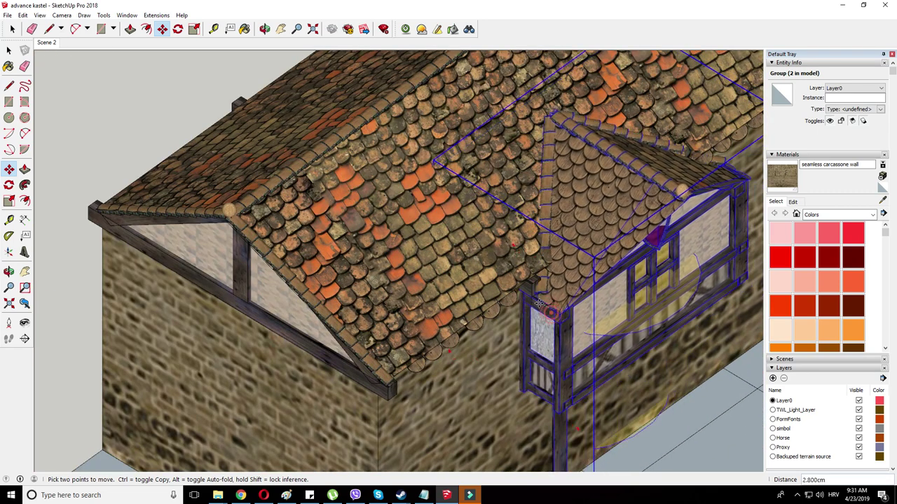
# - Move the dormer copy along the stone building's long side until it sits against the roof eave
pyautogui.moveTo(550, 308); pyautogui.dragTo(536, 293, button='middle')
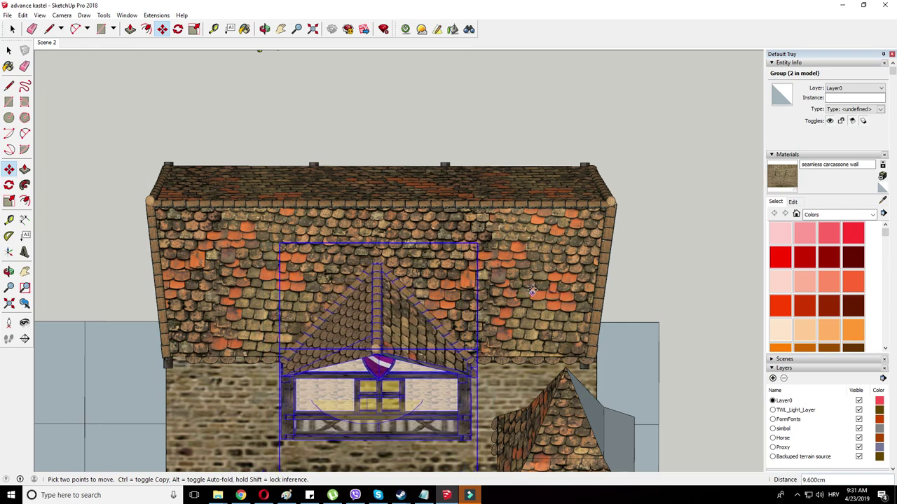
pyautogui.scroll(-4, 558, 264)
pyautogui.moveTo(557, 264); pyautogui.dragTo(631, 245, button='middle')
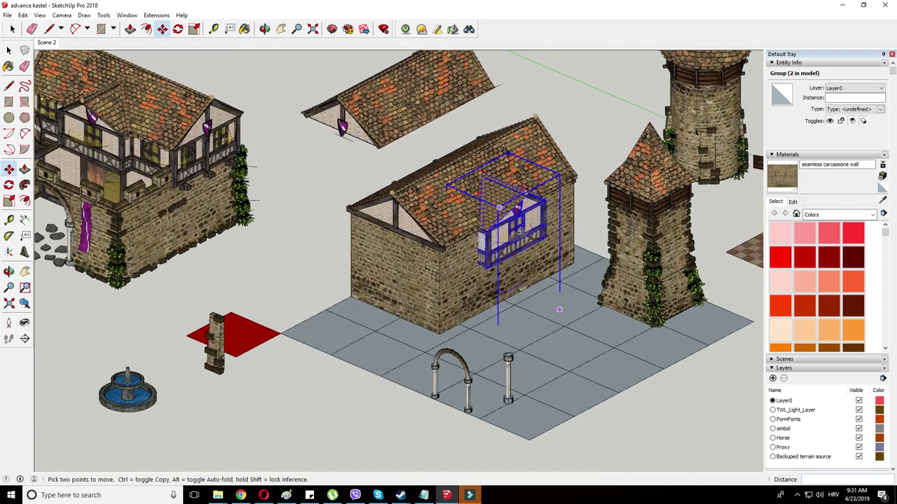
pyautogui.scroll(5, 494, 241)
pyautogui.click(462, 245)
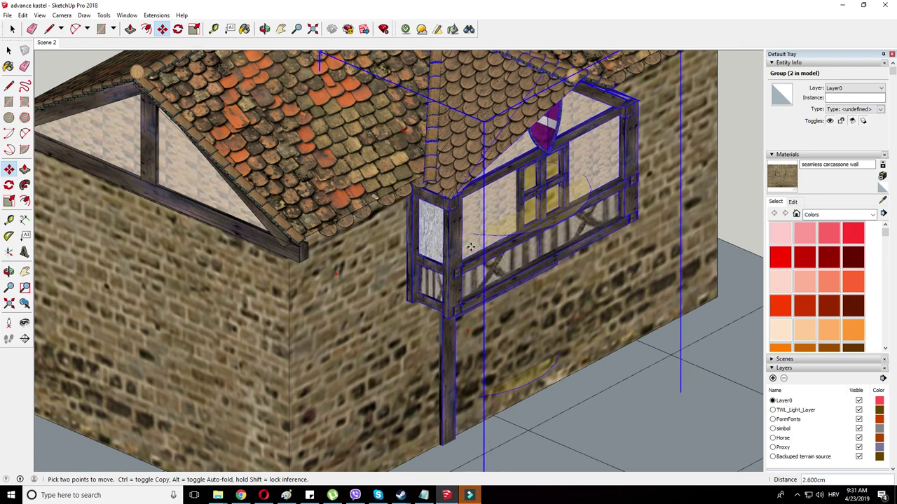
# - Stretch the dormer group outward from the stone building's wall by a factor of about 1.34
pyautogui.scroll(-5, 472, 249)
pyautogui.moveTo(472, 249); pyautogui.dragTo(363, 261, button='middle')
pyautogui.scroll(5, 363, 261)
pyautogui.rightClick(497, 275)
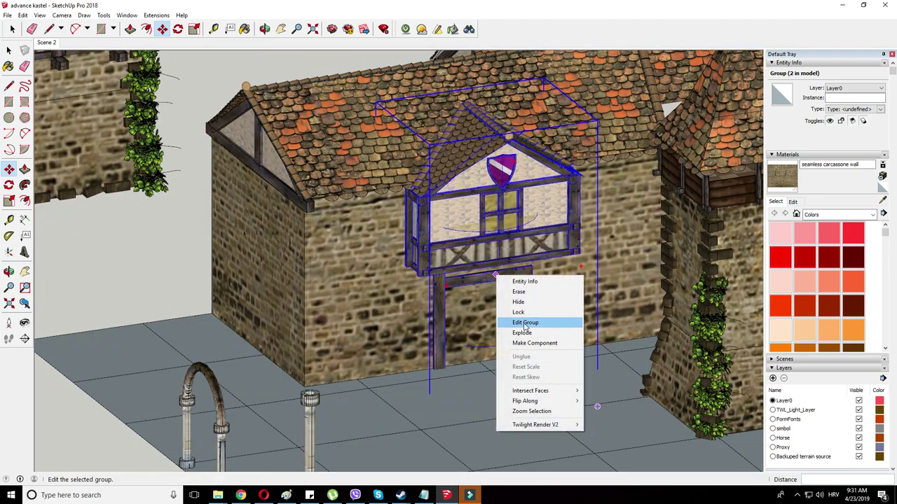
pyautogui.click(184, 21)
pyautogui.scroll(-10, 501, 230)
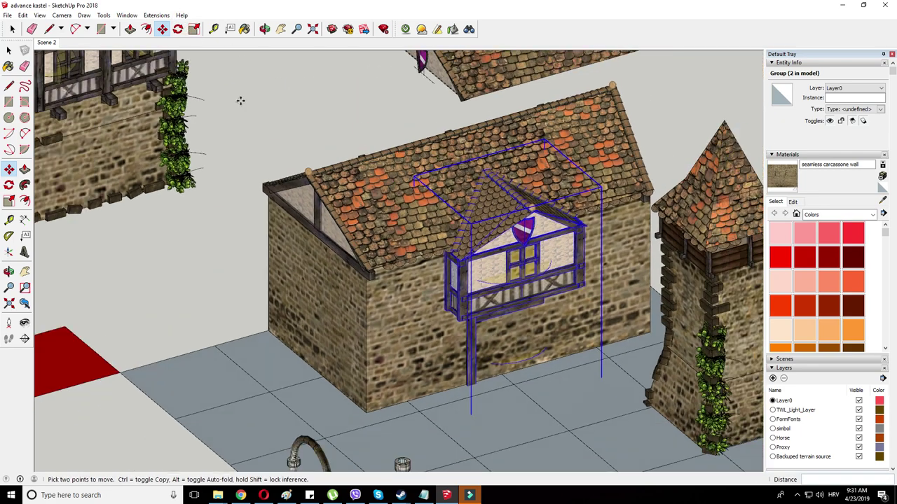
pyautogui.click(194, 29)
pyautogui.moveTo(194, 29); pyautogui.dragTo(377, 221, button='middle')
pyautogui.moveTo(391, 203); pyautogui.dragTo(245, 235)
pyautogui.moveTo(150, 36); pyautogui.dragTo(292, 290, button='middle')
pyautogui.press('m')
pyautogui.moveTo(356, 289); pyautogui.dragTo(287, 117, button='middle')
pyautogui.click(194, 28)
pyautogui.scroll(2, 404, 279)
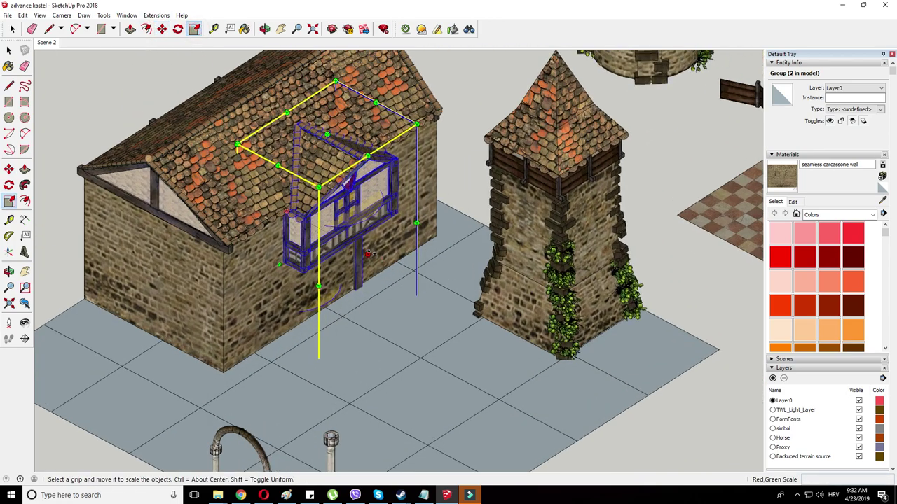
pyautogui.moveTo(368, 253); pyautogui.dragTo(428, 271, button='middle')
pyautogui.moveTo(429, 271); pyautogui.dragTo(475, 275)
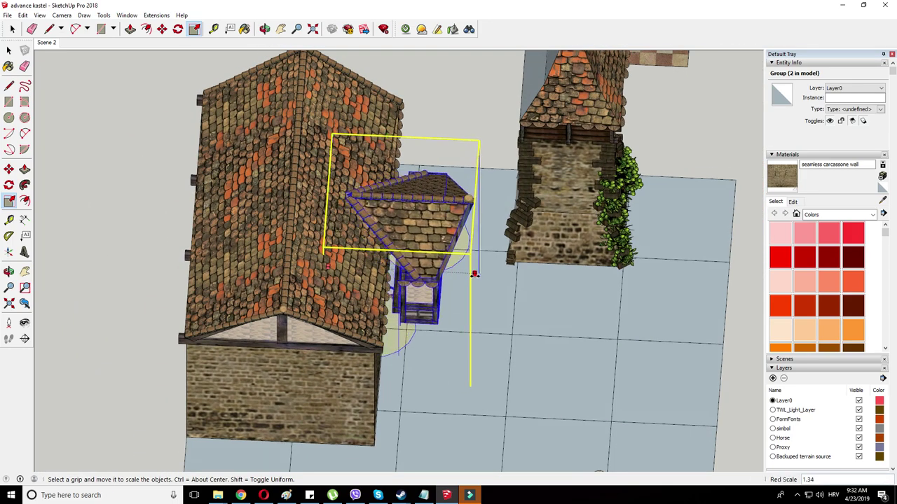
# - Move the stretched dormer about 13.1 cm back into the building so its roof merges with the main roof
pyautogui.click(167, 30)
pyautogui.moveTo(443, 103); pyautogui.dragTo(459, 104, button='middle')
pyautogui.click(458, 104)
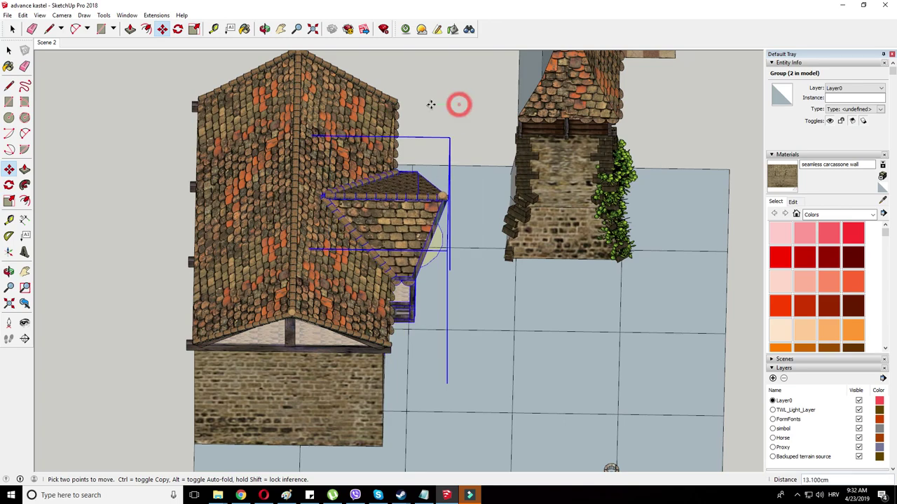
pyautogui.moveTo(508, 156); pyautogui.dragTo(476, 236, button='middle')
pyautogui.scroll(3, 476, 236)
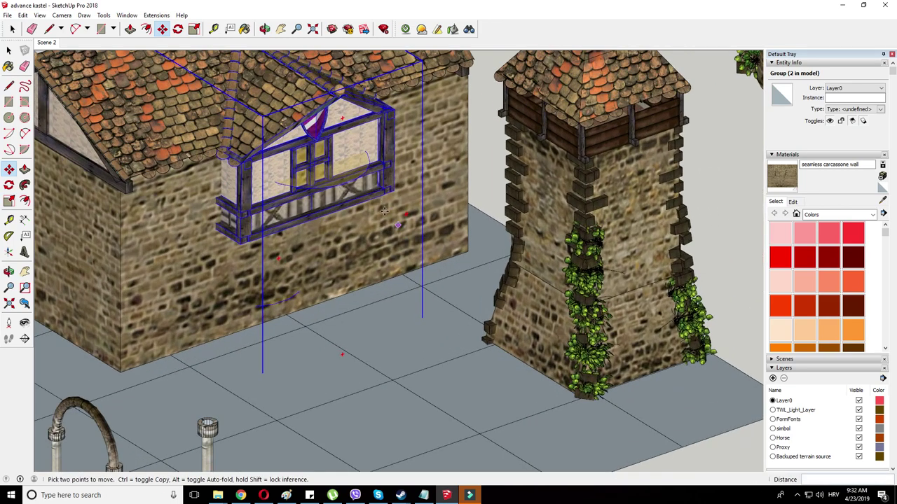
# - Open the dormer group, erase the stray arc beneath the balcony, and close the group
pyautogui.rightClick(381, 184)
pyautogui.click(411, 235)
pyautogui.moveTo(389, 229); pyautogui.dragTo(330, 203, button='middle')
pyautogui.click(11, 32)
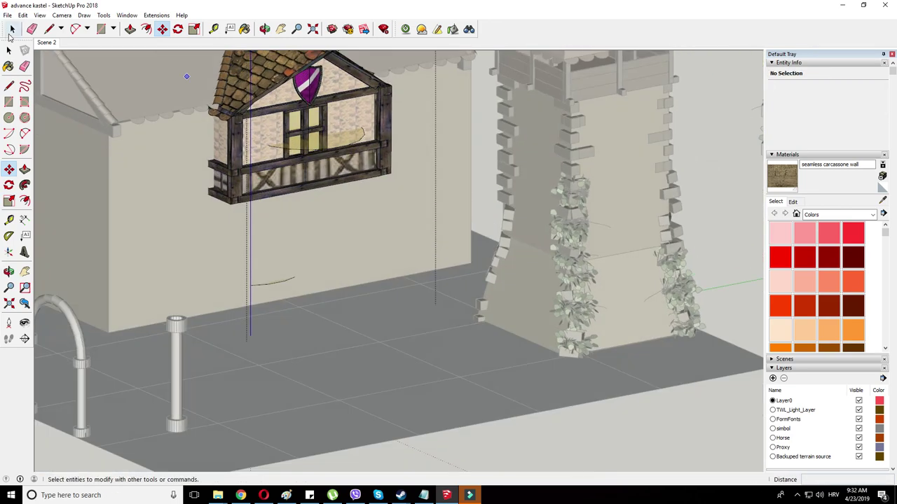
pyautogui.scroll(-5, 234, 185)
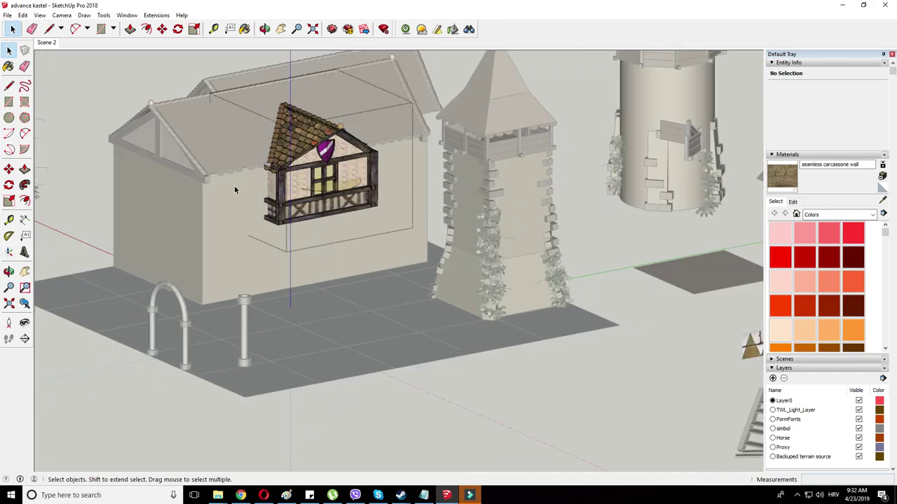
pyautogui.moveTo(367, 267); pyautogui.dragTo(295, 185, button='middle')
pyautogui.rightClick(295, 185)
pyautogui.click(304, 188)
pyautogui.scroll(-3, 350, 256)
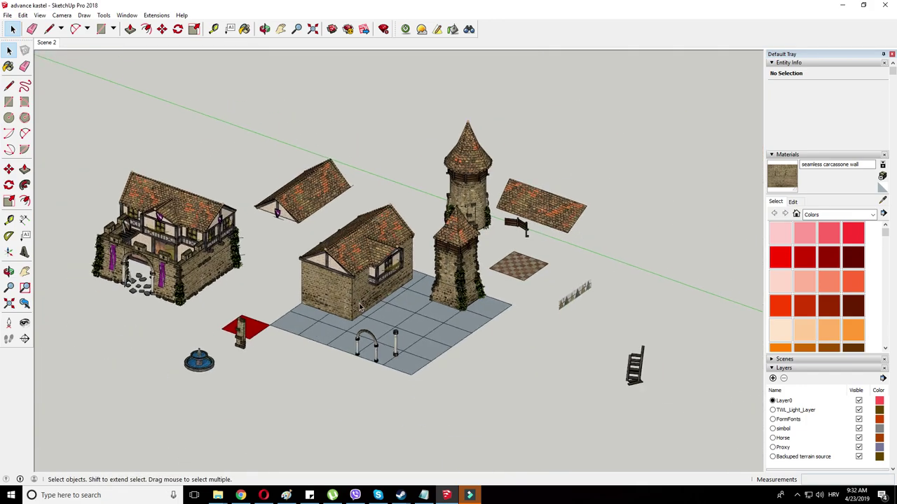
# - Copy a vertical wooden beam from the gatehouse to the open ground beside the stone building
pyautogui.scroll(4, 324, 320)
pyautogui.scroll(-1, 123, 105)
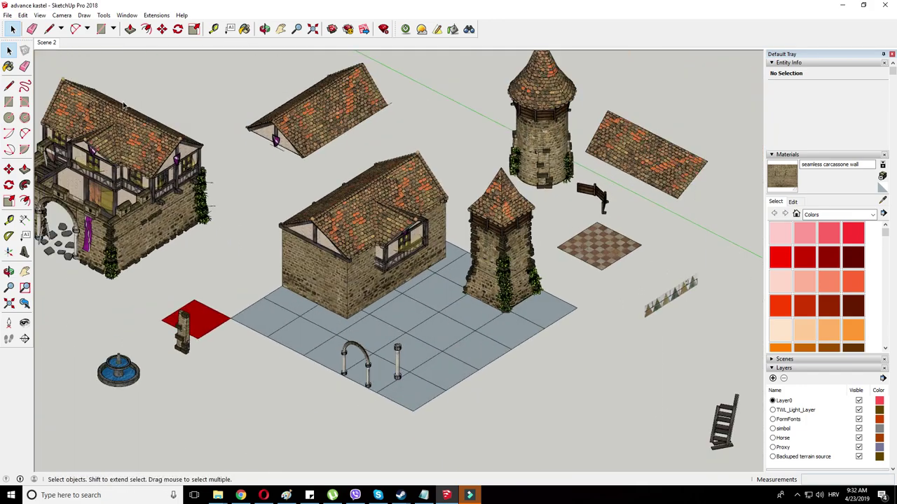
pyautogui.click(161, 30)
pyautogui.scroll(3, 110, 217)
pyautogui.press('ctrl')
pyautogui.click(127, 151)
pyautogui.click(365, 246)
# - Move the copied beam by its lower corner so it stands against the stone wall beside the dormer's near end
pyautogui.scroll(1, 366, 247)
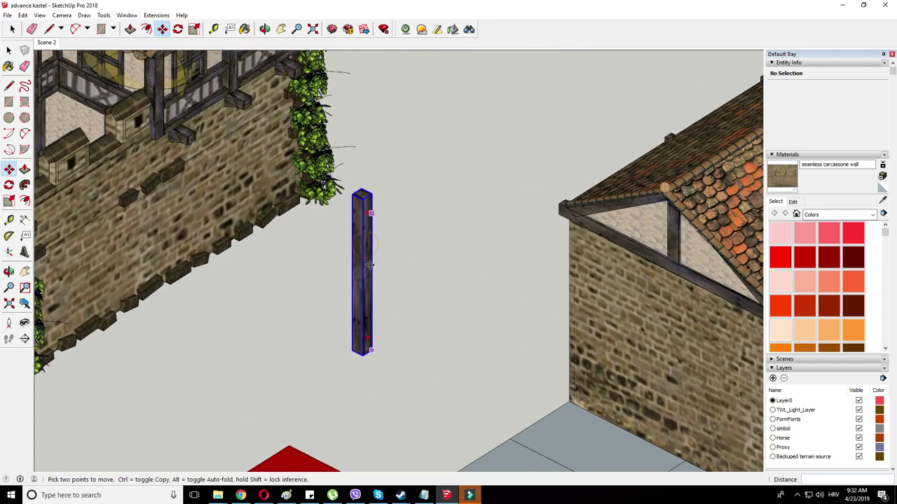
pyautogui.click(363, 354)
pyautogui.scroll(-2, 140, 224)
pyautogui.scroll(2, 599, 344)
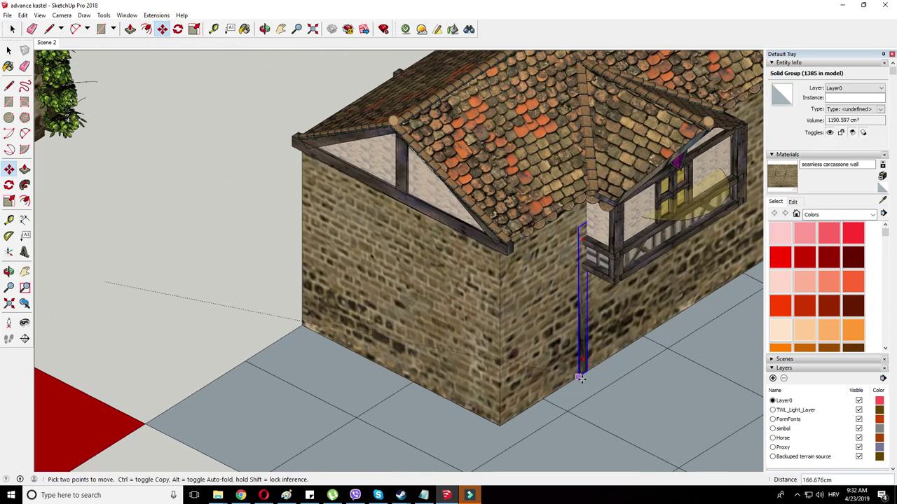
pyautogui.scroll(3, 587, 335)
pyautogui.click(591, 320)
# - Lengthen the beam upward by a factor of about 1.17 so it reaches the roof eave
pyautogui.rightClick(591, 321)
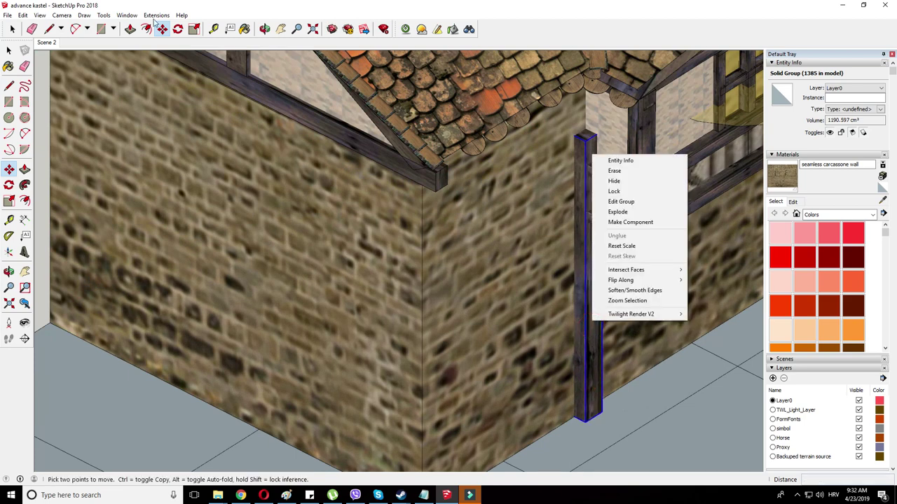
pyautogui.click(195, 29)
pyautogui.moveTo(584, 133); pyautogui.dragTo(585, 85)
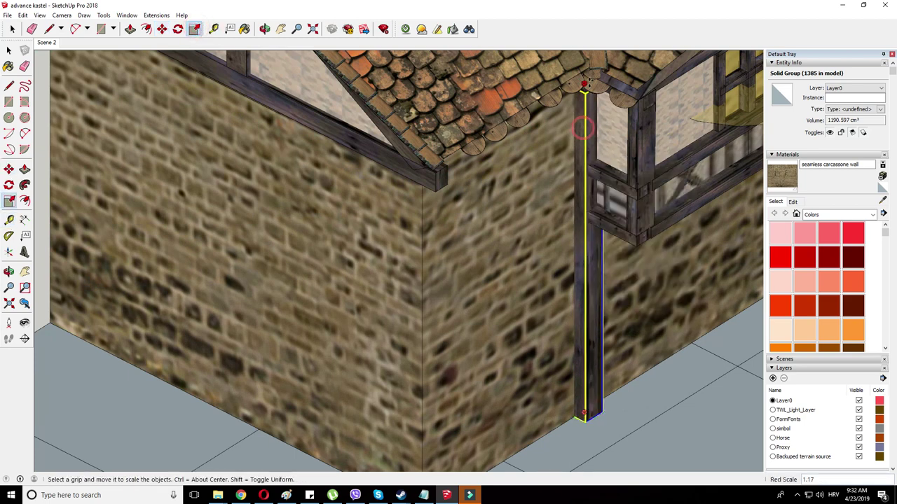
pyautogui.scroll(-3, 214, 257)
# - Stretch the dormer outward by a factor of about 1.16 and move it about 2.2 cm toward the main roof
pyautogui.rightClick(524, 158)
pyautogui.click(195, 29)
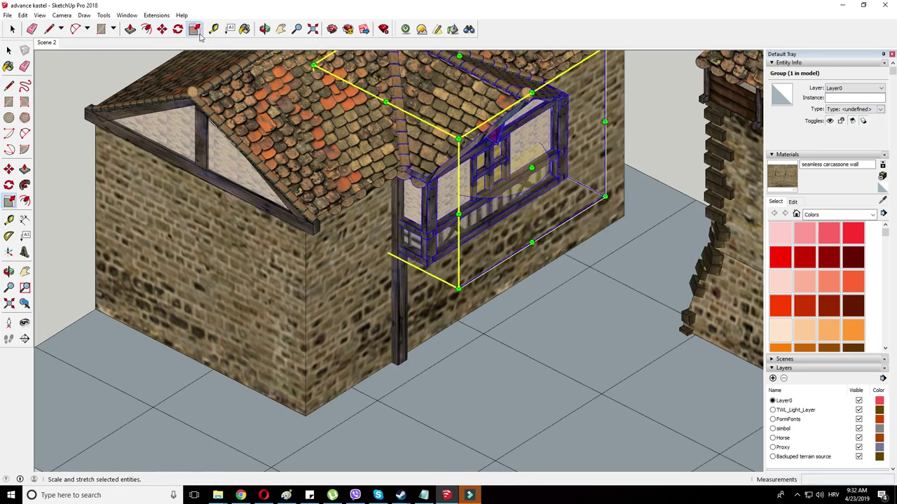
pyautogui.moveTo(483, 210); pyautogui.dragTo(615, 275, button='middle')
pyautogui.moveTo(506, 124); pyautogui.dragTo(537, 126)
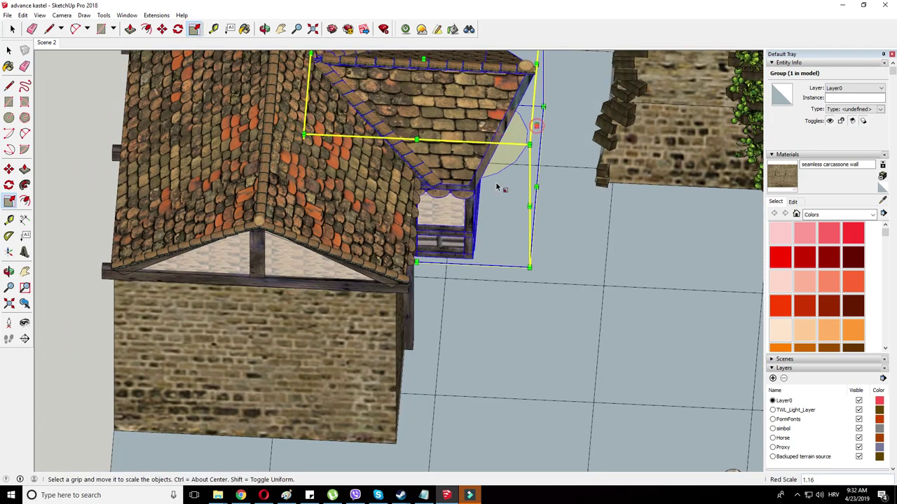
pyautogui.moveTo(496, 186); pyautogui.dragTo(517, 234, button='middle')
pyautogui.click(162, 29)
pyautogui.scroll(2, 471, 165)
pyautogui.moveTo(472, 165); pyautogui.dragTo(462, 160)
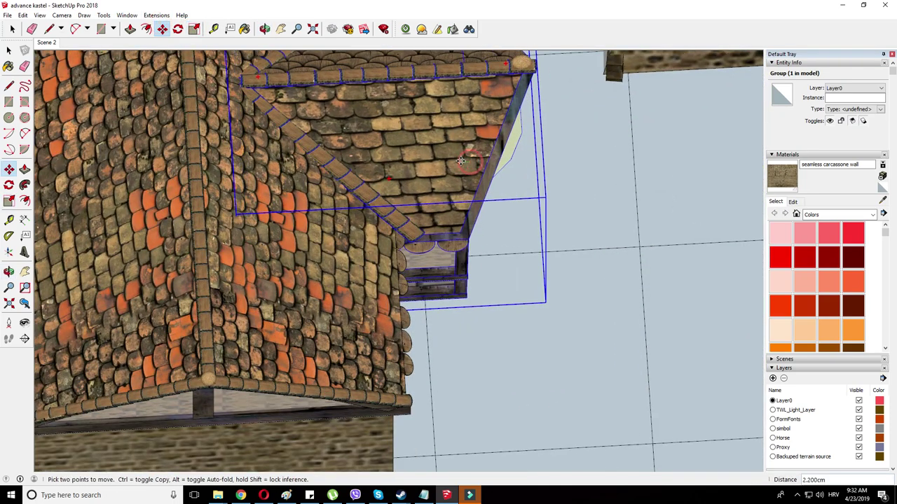
# - Copy the wall post outward to the dormer's near front corner and align its upper end beneath the dormer roof
pyautogui.moveTo(474, 164); pyautogui.dragTo(275, 109, button='middle')
pyautogui.scroll(2, 365, 261)
pyautogui.rightClick(353, 286)
pyautogui.click(484, 395)
pyautogui.press('ctrl')
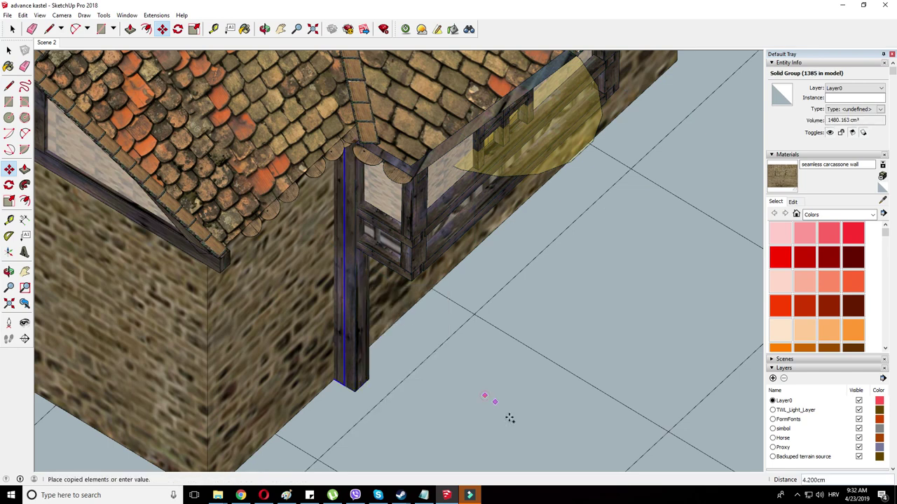
pyautogui.click(558, 439)
pyautogui.scroll(2, 425, 196)
pyautogui.click(414, 171)
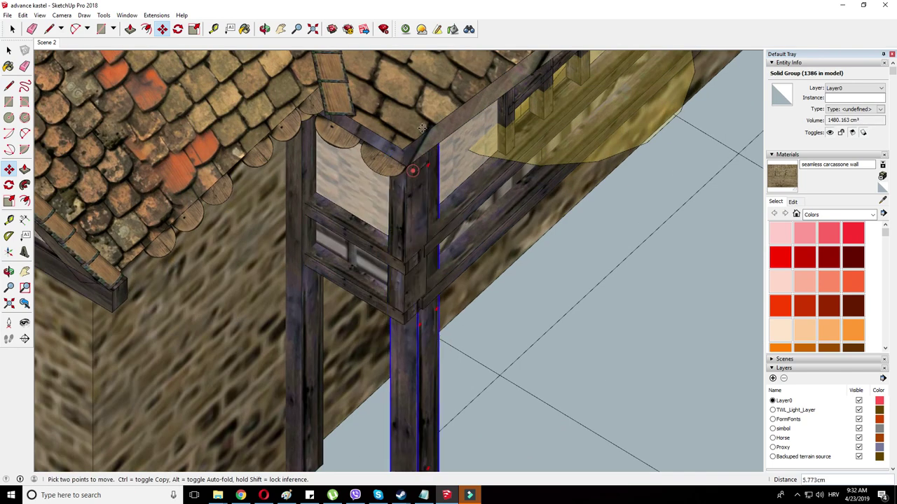
pyautogui.click(407, 188)
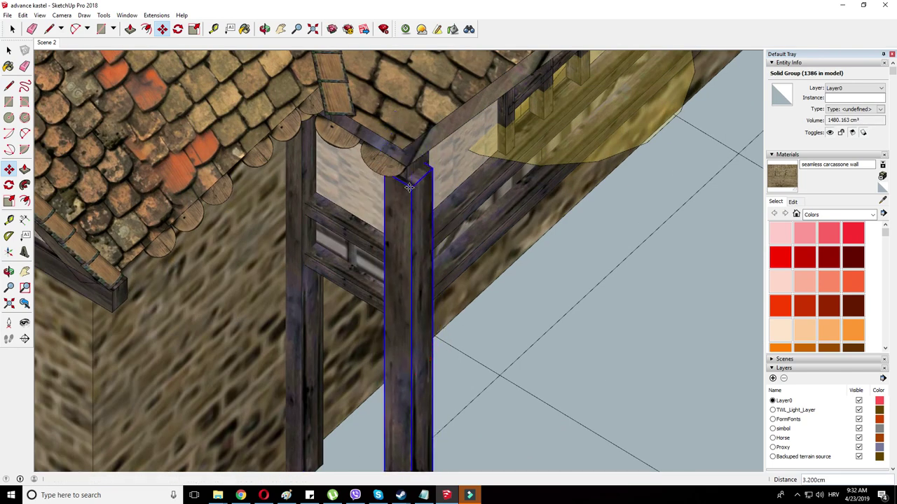
# - Shorten the front corner post from its lower end so it matches the ground level
pyautogui.scroll(2, 406, 181)
pyautogui.scroll(-5, 404, 171)
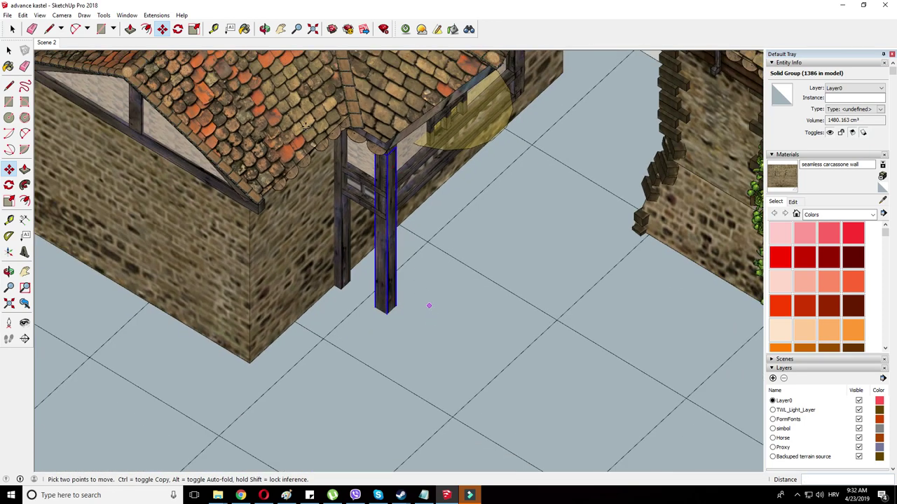
pyautogui.click(198, 31)
pyautogui.scroll(2, 385, 308)
pyautogui.moveTo(386, 306); pyautogui.dragTo(379, 302)
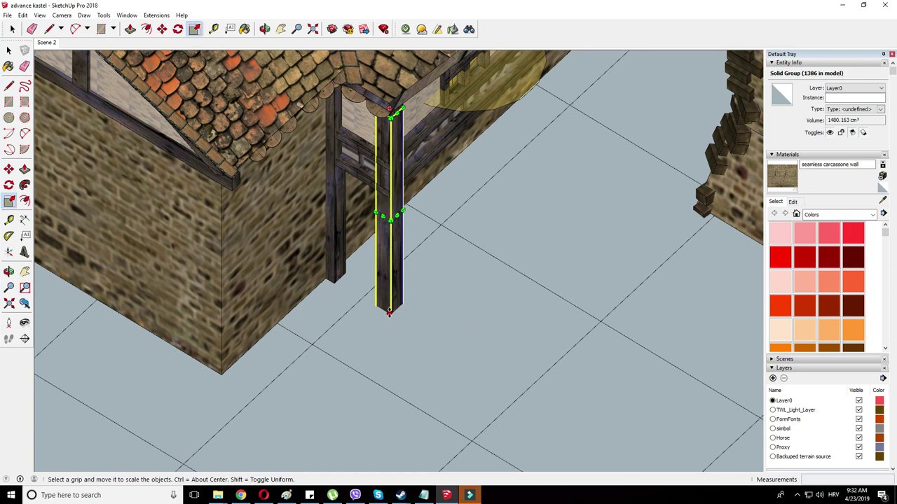
pyautogui.scroll(-2, 372, 302)
# - Select both dormer posts and copy them about 60.6 cm along the wall to the dormer's far end
pyautogui.moveTo(372, 302); pyautogui.dragTo(234, 326, button='middle')
pyautogui.click(12, 28)
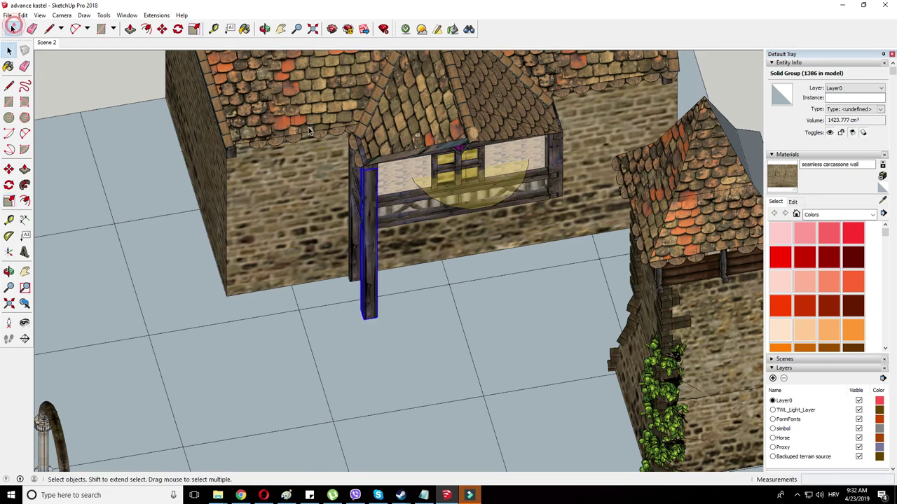
pyautogui.moveTo(354, 346); pyautogui.dragTo(380, 358, button='middle')
pyautogui.click(380, 358)
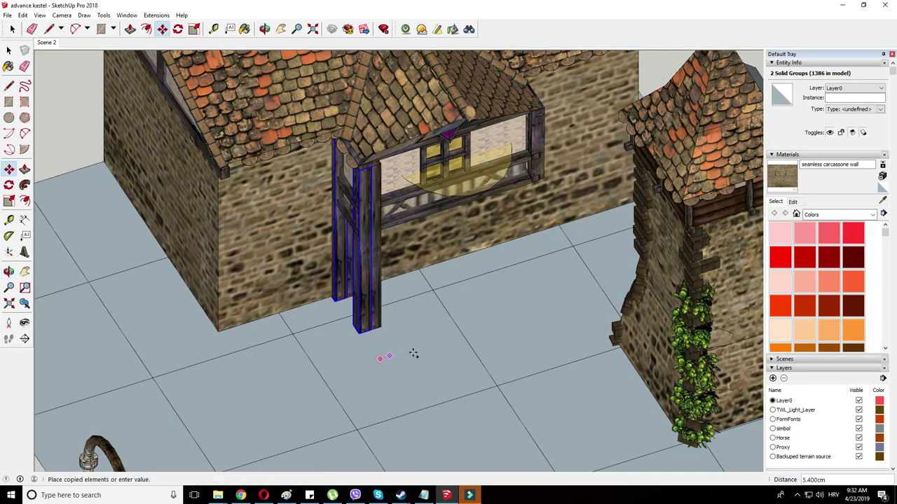
pyautogui.press('ctrl')
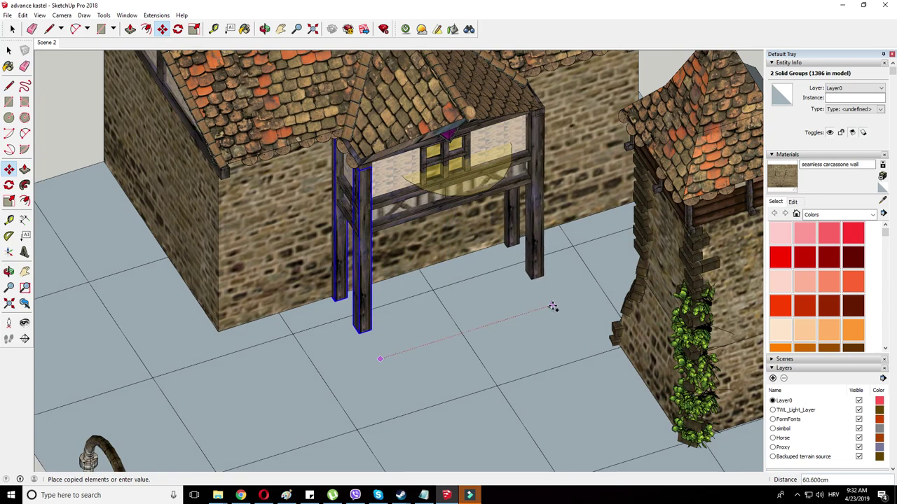
pyautogui.click(553, 306)
pyautogui.moveTo(448, 337); pyautogui.dragTo(476, 320, button='middle')
pyautogui.scroll(-3, 476, 320)
pyautogui.moveTo(393, 315); pyautogui.dragTo(418, 309, button='middle')
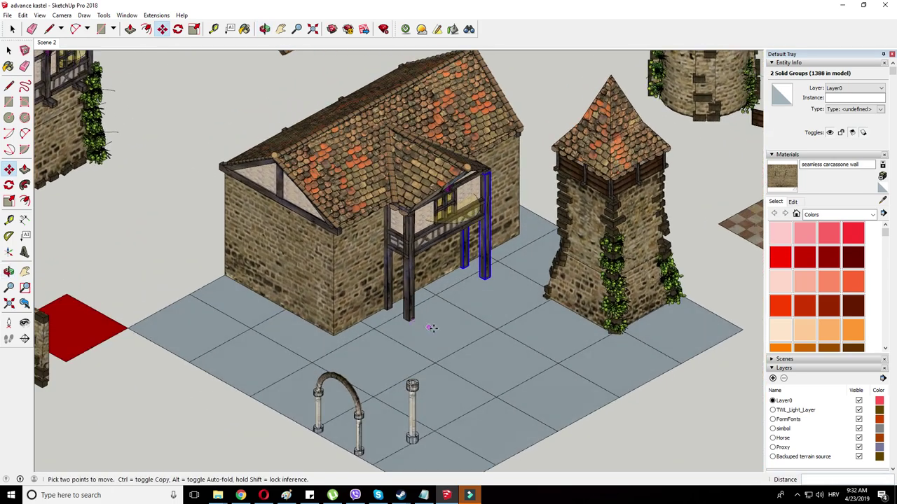
# - Open the dormer group, erase the purple shield from its gable, and close the group
pyautogui.scroll(5, 457, 191)
pyautogui.rightClick(445, 188)
pyautogui.click(486, 236)
pyautogui.rightClick(455, 188)
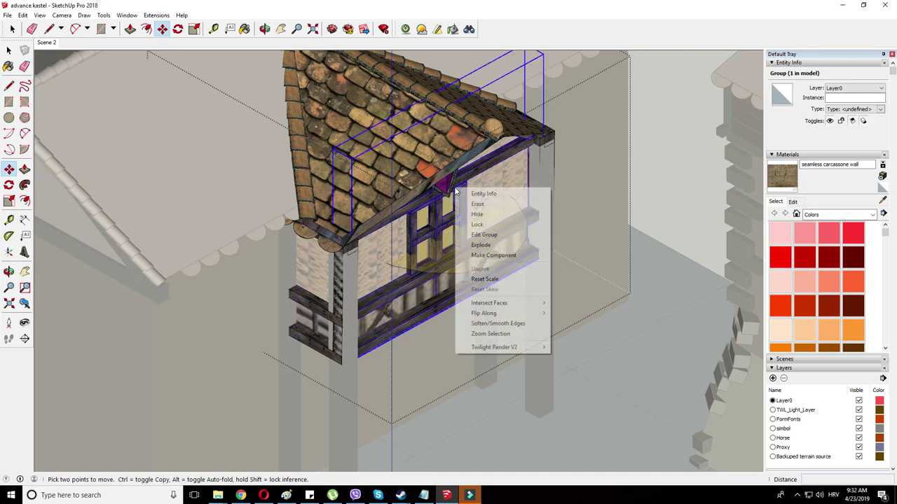
pyautogui.click(477, 204)
pyautogui.rightClick(448, 191)
pyautogui.click(473, 207)
pyautogui.scroll(-5, 477, 204)
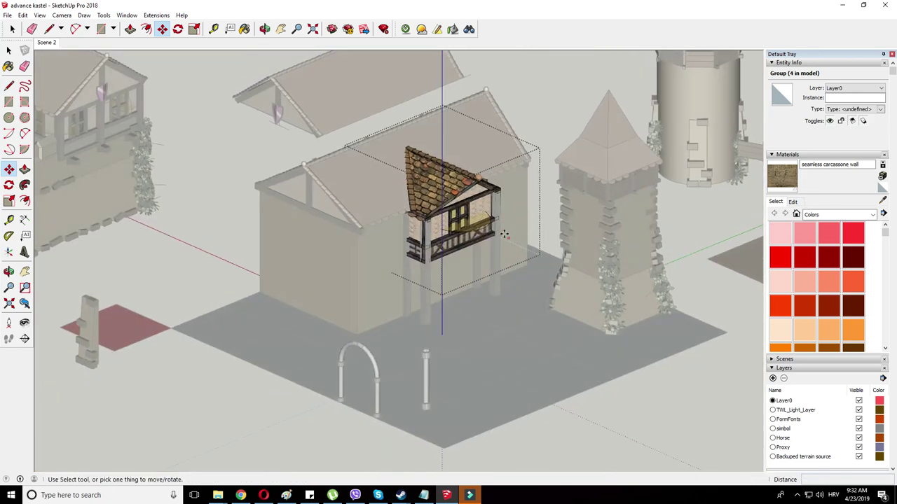
pyautogui.rightClick(526, 119)
pyautogui.click(555, 122)
# - Try copying the stone arch with columns about 48.8 cm beside the original, and undo the copy
pyautogui.moveTo(530, 124); pyautogui.dragTo(343, 329, button='middle')
pyautogui.scroll(-4, 499, 253)
pyautogui.scroll(3, 350, 350)
pyautogui.press('m')
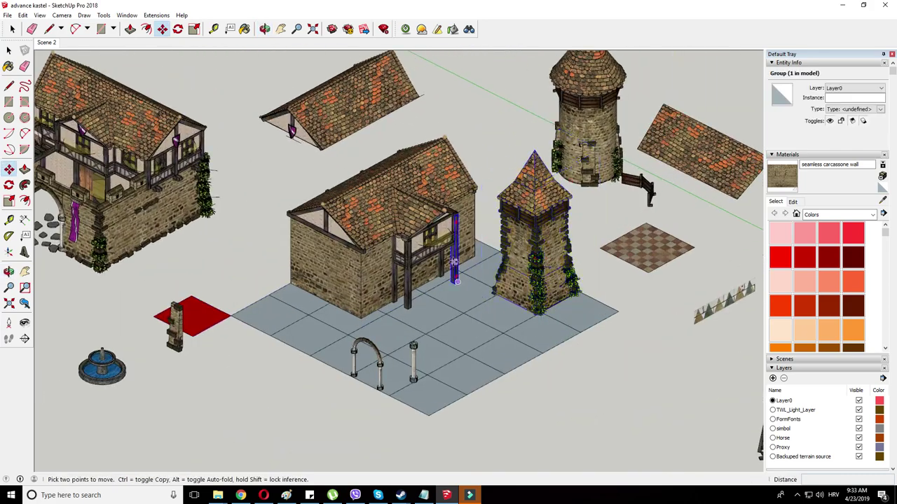
pyautogui.scroll(3, 360, 374)
pyautogui.scroll(3, 360, 374)
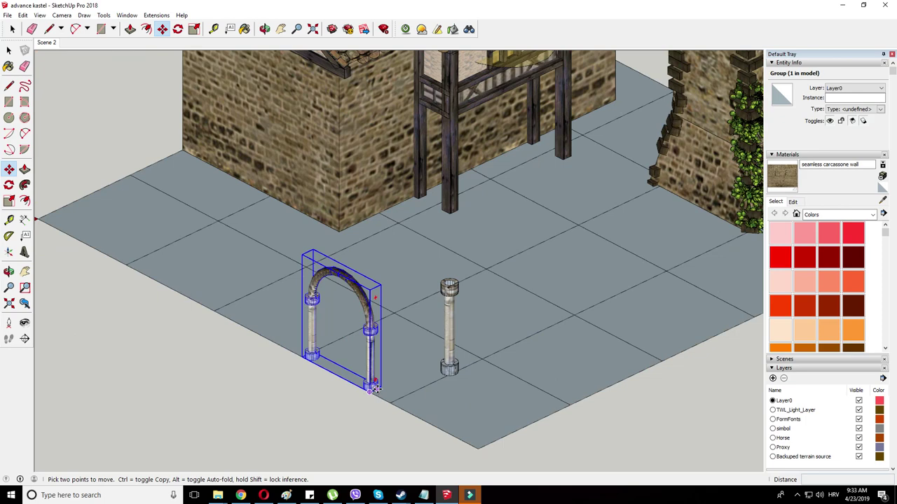
pyautogui.scroll(-3, 389, 391)
pyautogui.click(336, 391)
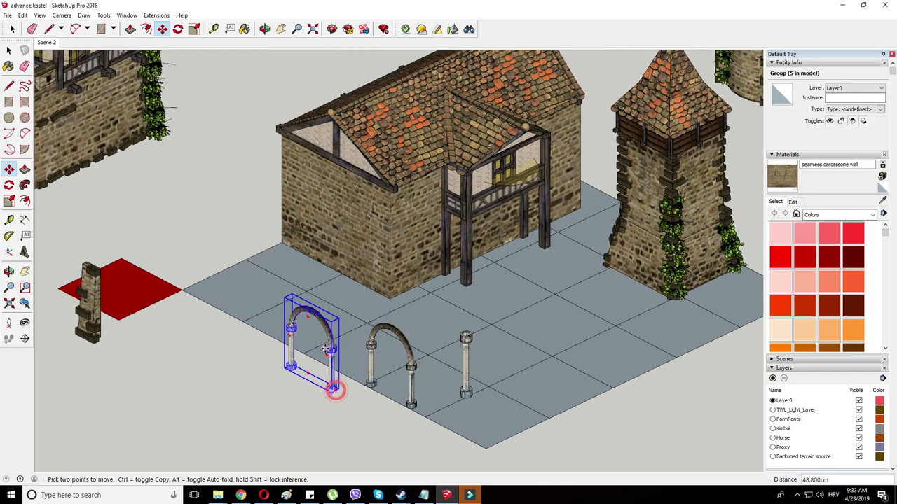
pyautogui.hotkey('ctrl', 'z')
# - Open the gatehouse's timber window group, copy the window's wooden bars, and close the group
pyautogui.scroll(-3, 592, 304)
pyautogui.scroll(4, 170, 176)
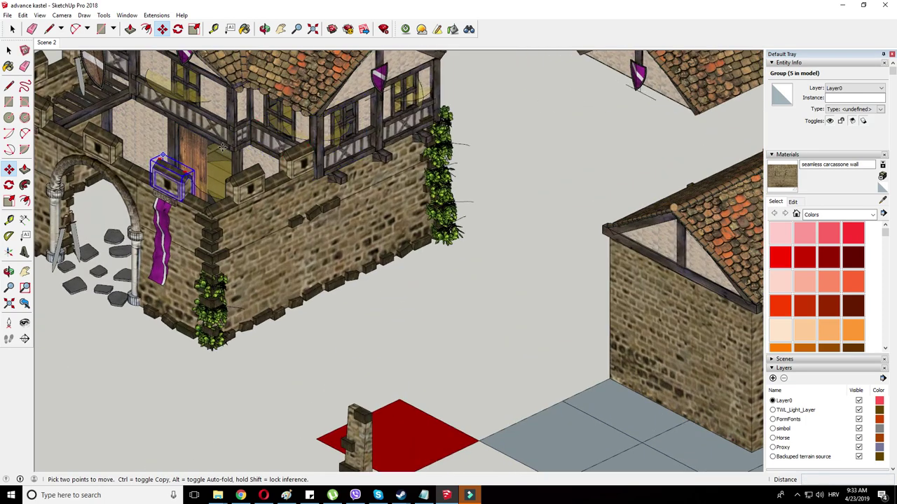
pyautogui.scroll(2, 290, 121)
pyautogui.scroll(1, 290, 122)
pyautogui.rightClick(289, 122)
pyautogui.click(318, 168)
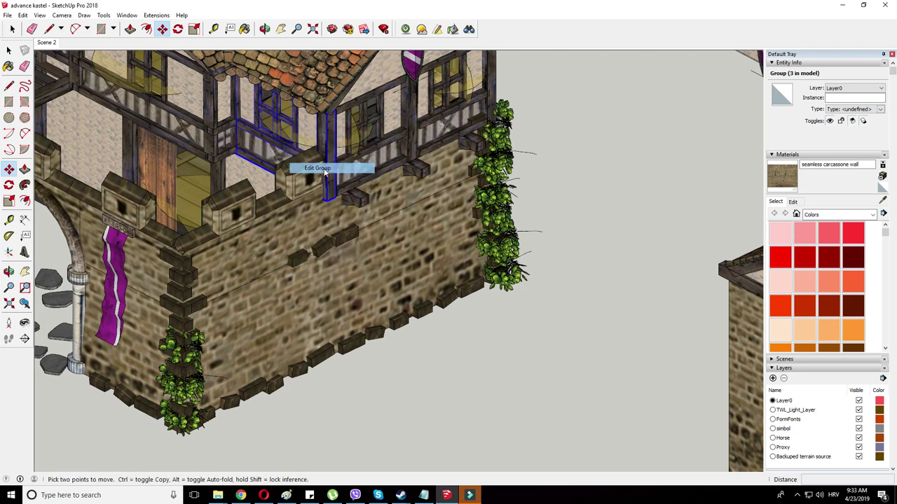
pyautogui.press('space')
pyautogui.moveTo(324, 183); pyautogui.dragTo(325, 183)
pyautogui.scroll(-2, 269, 138)
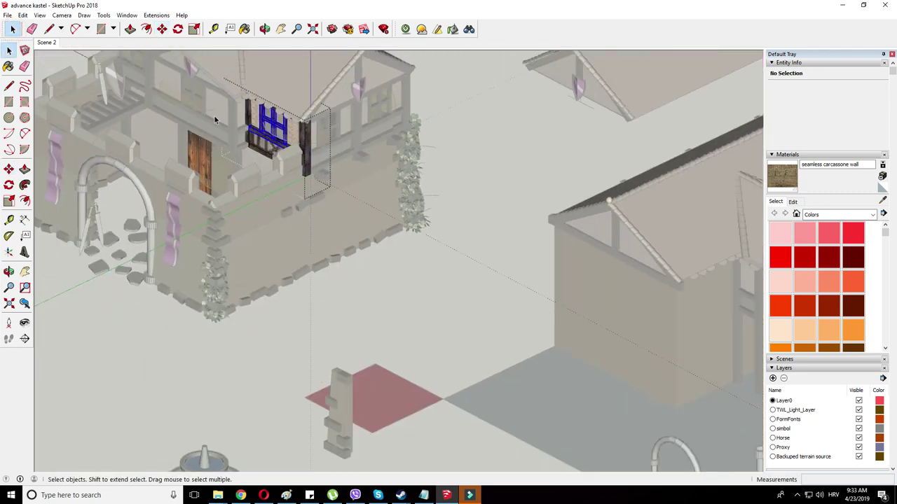
pyautogui.rightClick(442, 192)
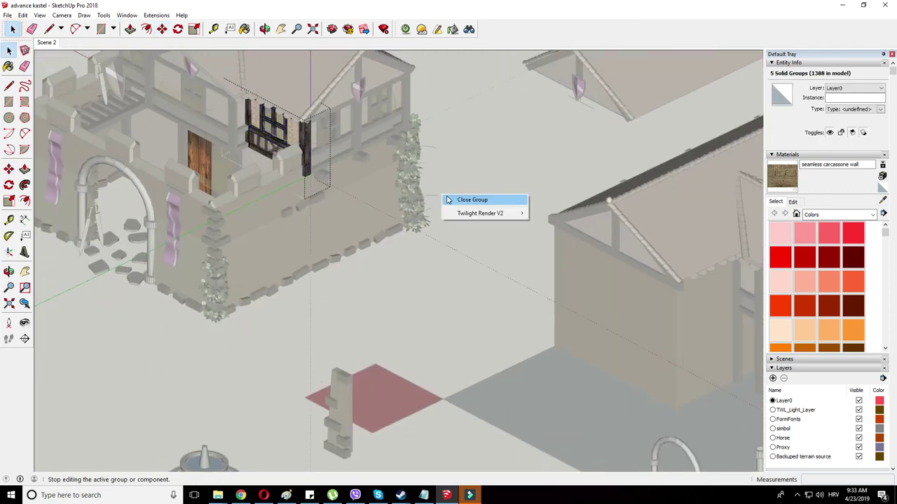
pyautogui.click(466, 199)
# - Open the new building's group and the stone wall group inside it for editing
pyautogui.scroll(3, 463, 327)
pyautogui.rightClick(581, 227)
pyautogui.click(609, 271)
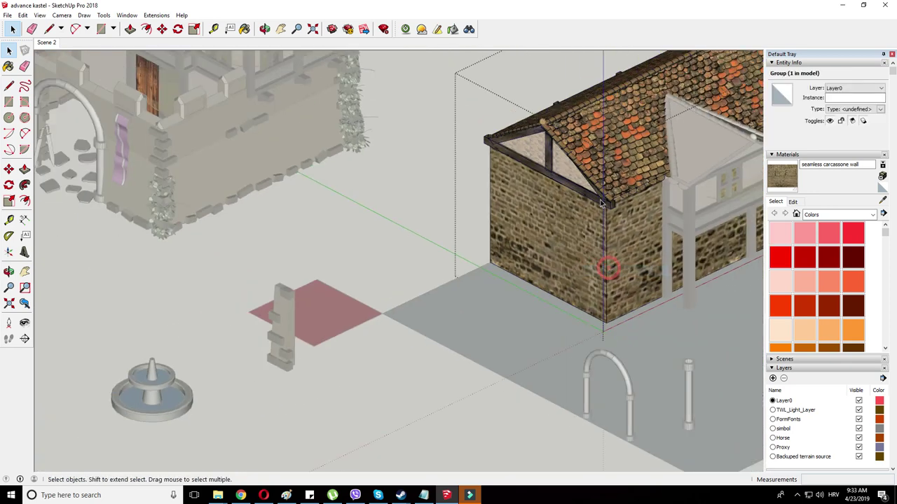
pyautogui.scroll(3, 571, 223)
pyautogui.rightClick(577, 221)
pyautogui.click(604, 266)
pyautogui.rightClick(557, 243)
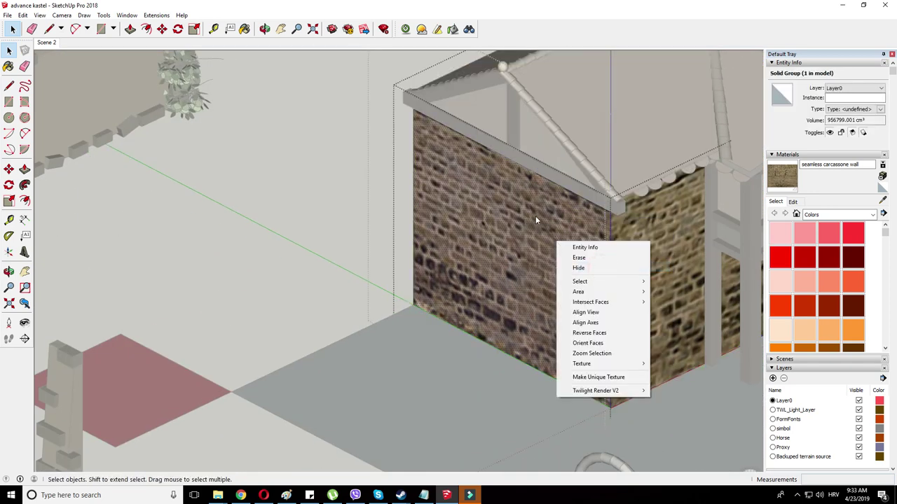
pyautogui.click(535, 216)
# - Paste the copied window bars beside the gable wall and combine them into one group
pyautogui.hotkey('ctrl', 'v')
pyautogui.click(306, 250)
pyautogui.scroll(4, 308, 232)
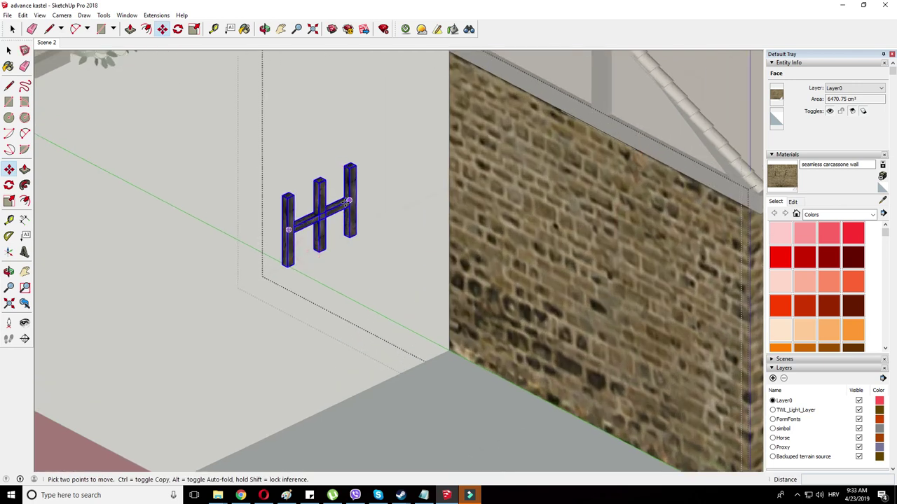
pyautogui.rightClick(344, 202)
pyautogui.click(380, 294)
# - Rotate the window frame parallel to the gable wall and move it about 122.3 cm onto the wall's upper part near the corner
pyautogui.click(350, 155)
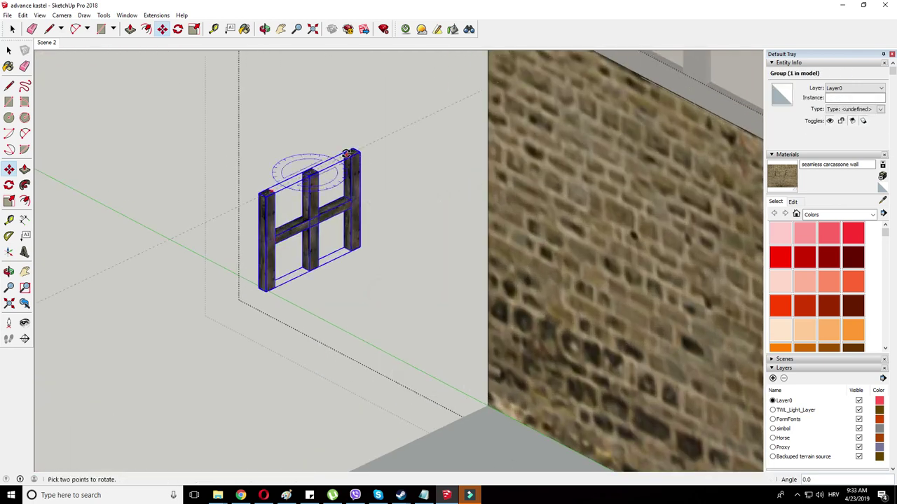
pyautogui.click(336, 186)
pyautogui.scroll(-3, 295, 263)
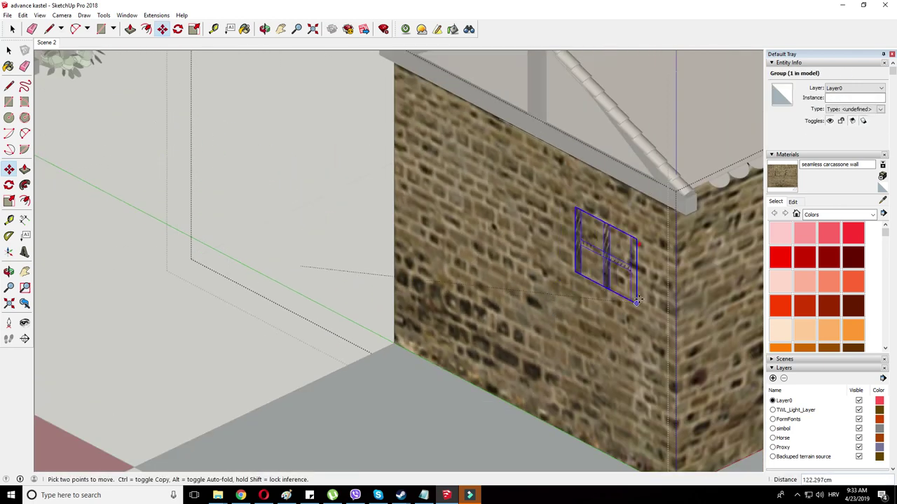
# - Draw a rectangle over the window frame on the gable wall and delete the enclosed wall faces to open the wall
pyautogui.scroll(3, 569, 208)
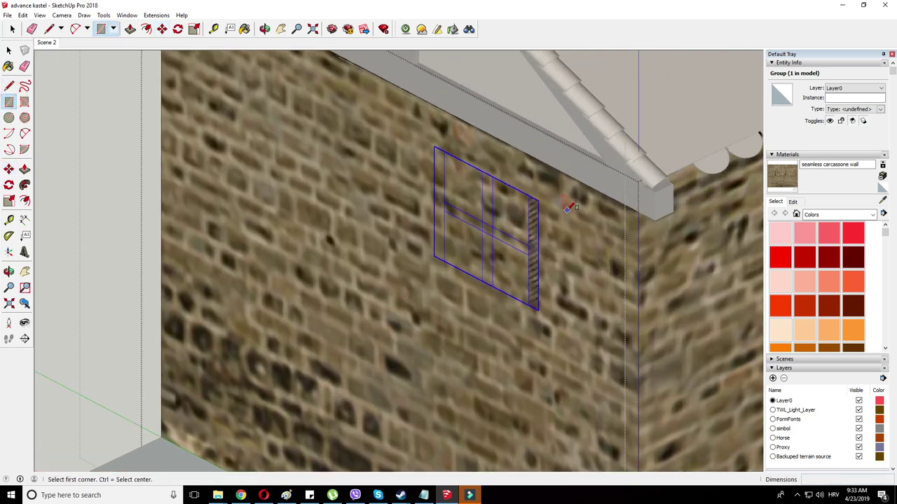
pyautogui.click(435, 255)
pyautogui.rightClick(450, 248)
pyautogui.click(157, 29)
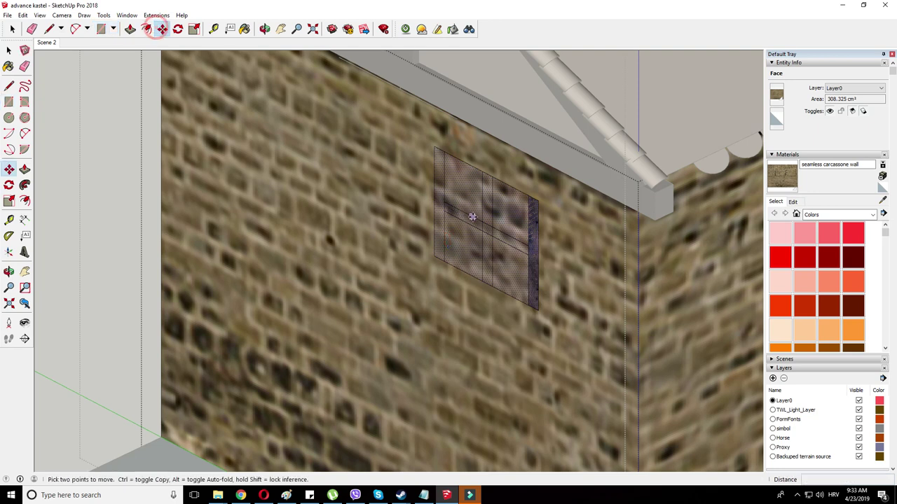
pyautogui.press('Delete')
# - Move the window frame outward so it protrudes from the gable wall
pyautogui.scroll(3, 491, 213)
pyautogui.click(492, 212)
pyautogui.click(475, 222)
# - Open the window frame group and copy its middle crossbar about 8.9 cm up to the top of the posts
pyautogui.rightClick(405, 147)
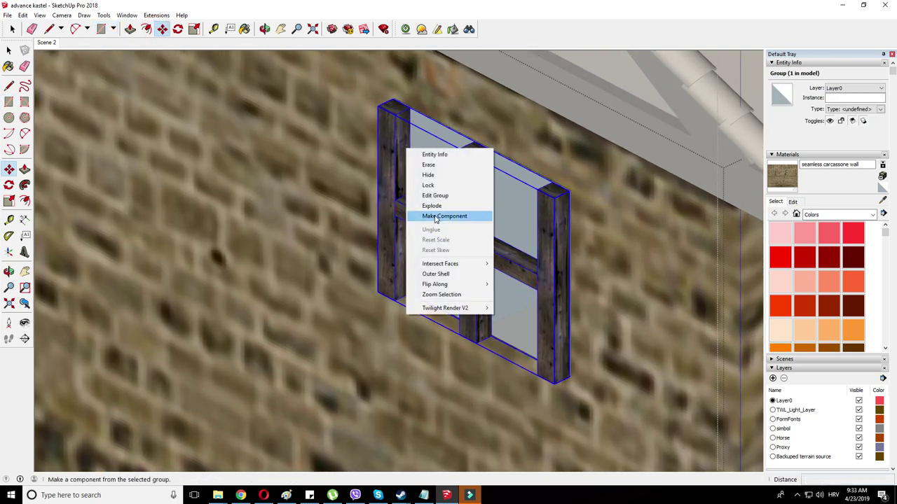
pyautogui.click(434, 194)
pyautogui.click(536, 287)
pyautogui.press('ctrl')
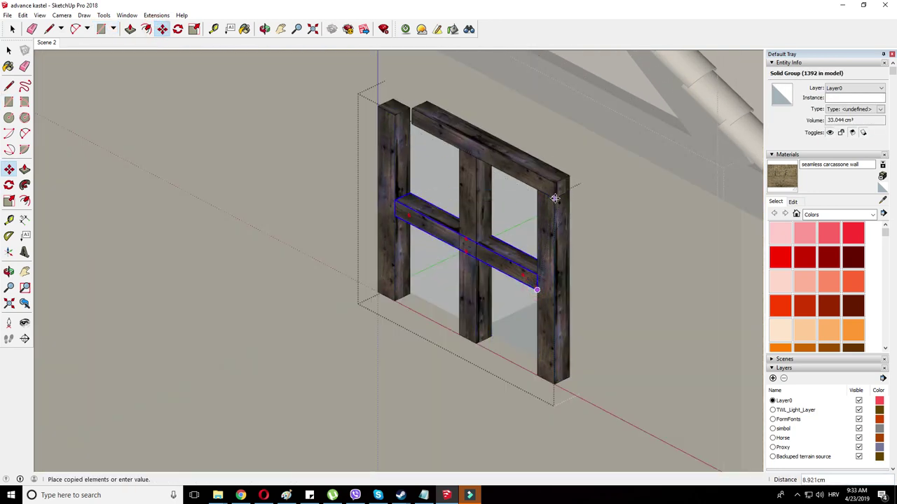
pyautogui.click(554, 198)
# - Lengthen the window's top rail beyond both outer posts and copy it about 17.5 cm down to form the bottom rail
pyautogui.rightClick(503, 154)
pyautogui.click(195, 28)
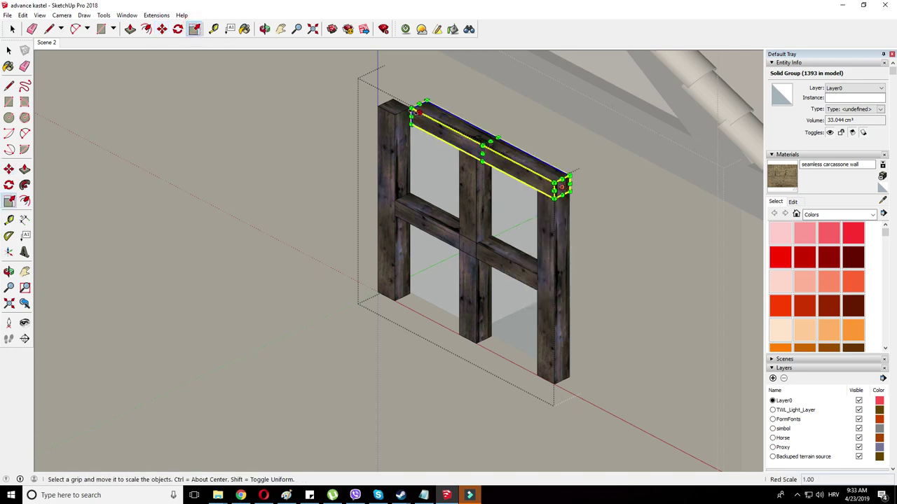
pyautogui.moveTo(418, 111); pyautogui.dragTo(377, 105)
pyautogui.moveTo(561, 186); pyautogui.dragTo(579, 195)
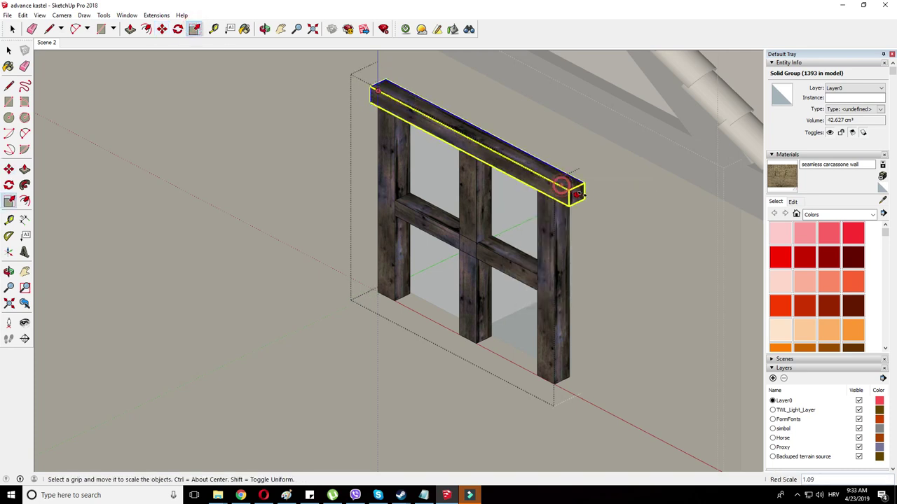
pyautogui.click(163, 30)
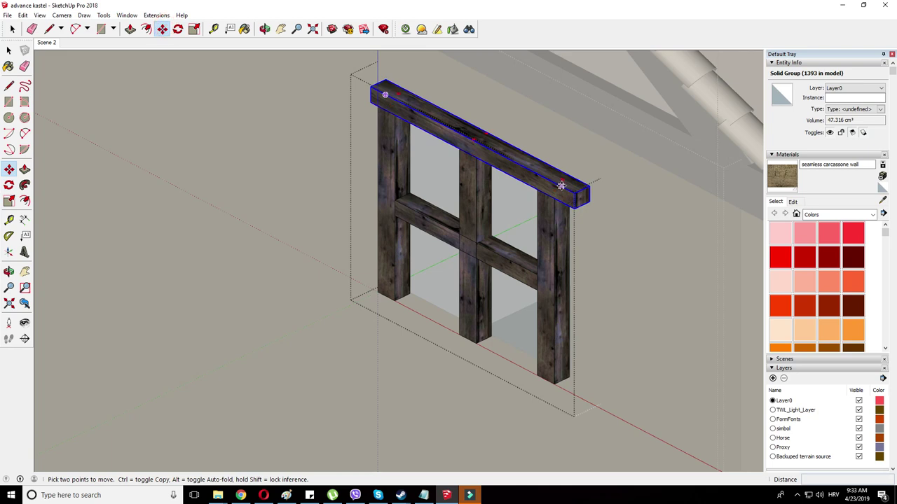
pyautogui.click(555, 386)
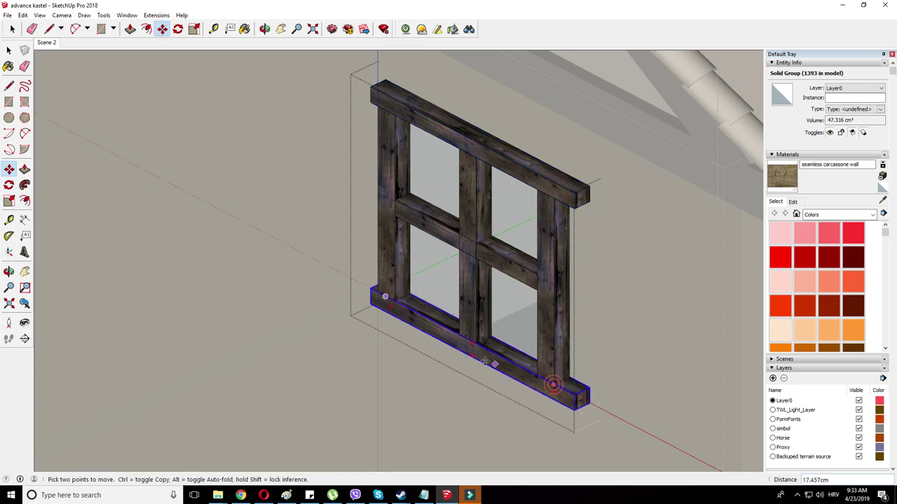
# - Shift the window's top rail about 0.4 cm outward, adjust the bottom rail the same way, and close the window group
pyautogui.moveTo(555, 386); pyautogui.dragTo(727, 332, button='middle')
pyautogui.rightClick(499, 89)
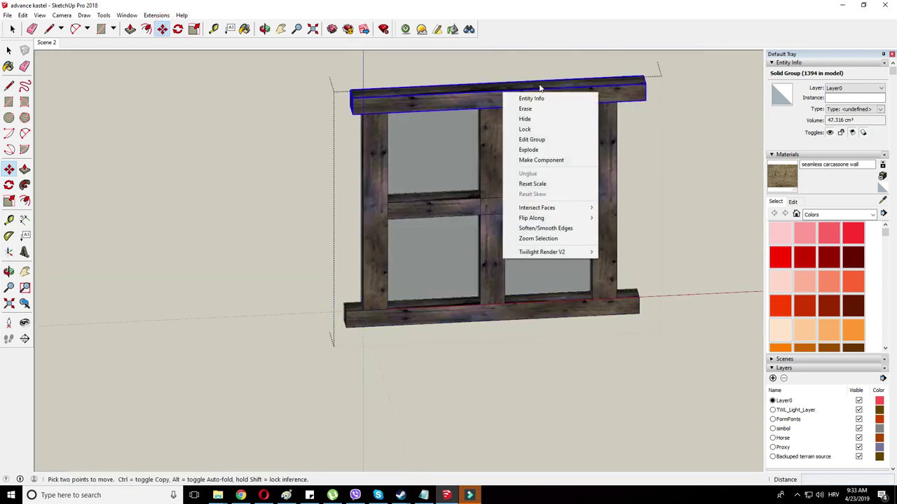
pyautogui.press('Escape')
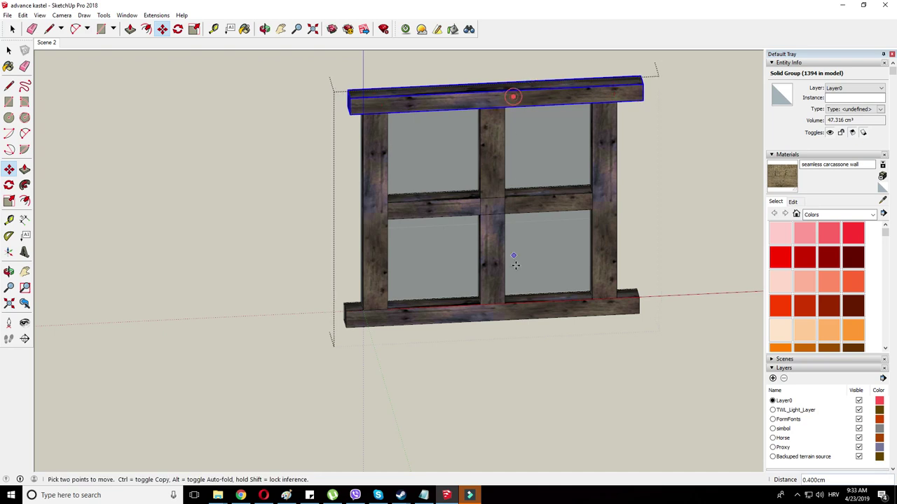
pyautogui.rightClick(531, 300)
pyautogui.moveTo(510, 311); pyautogui.dragTo(517, 311)
pyautogui.scroll(-10, 571, 270)
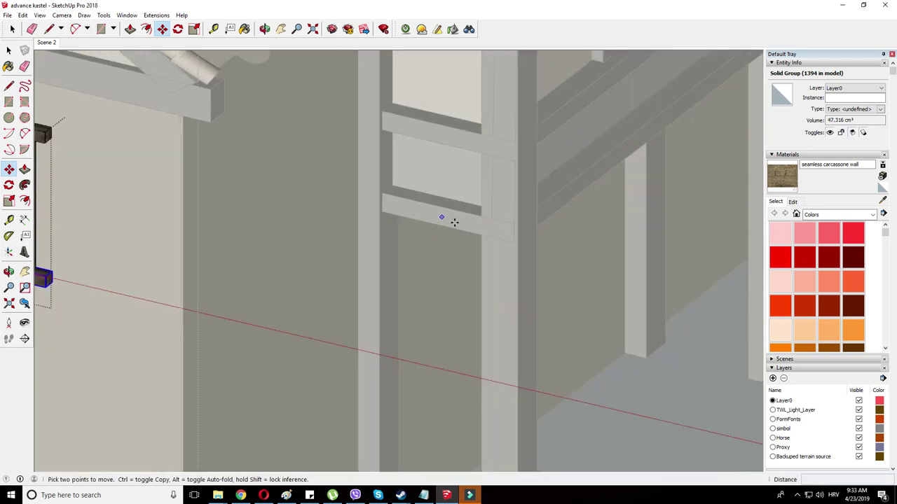
pyautogui.rightClick(140, 189)
# - Select the whole window with its opening and copy it along the gable wall, away from the front corner
pyautogui.moveTo(140, 190); pyautogui.dragTo(321, 219, button='middle')
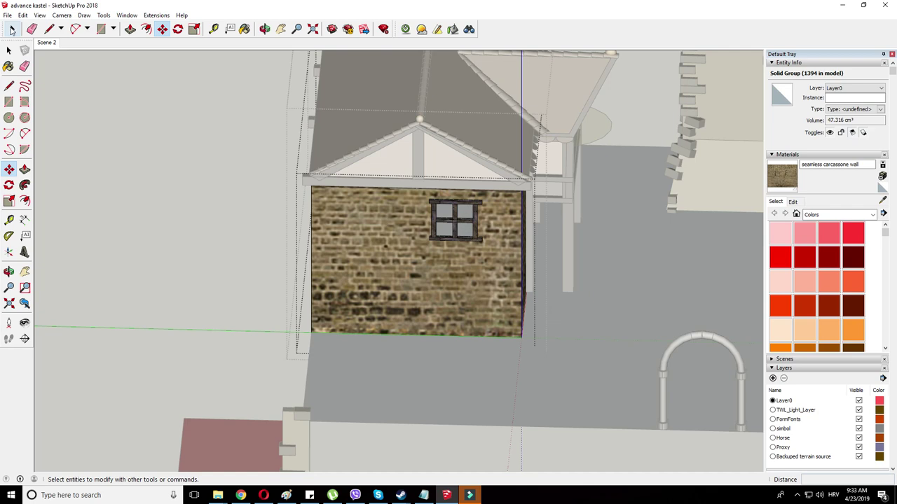
pyautogui.click(12, 29)
pyautogui.click(162, 29)
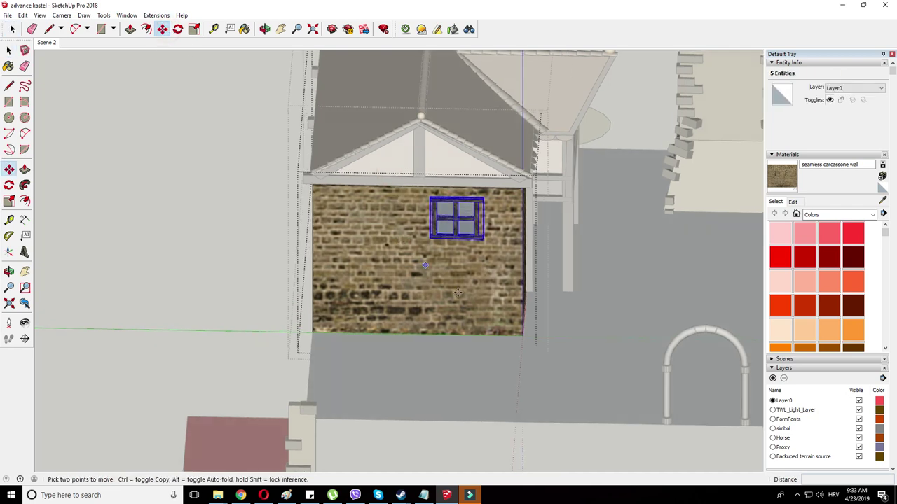
pyautogui.click(392, 294)
pyautogui.moveTo(392, 294); pyautogui.dragTo(429, 285, button='middle')
pyautogui.keyDown('ctrl'); pyautogui.click(339, 288); pyautogui.keyUp('ctrl')
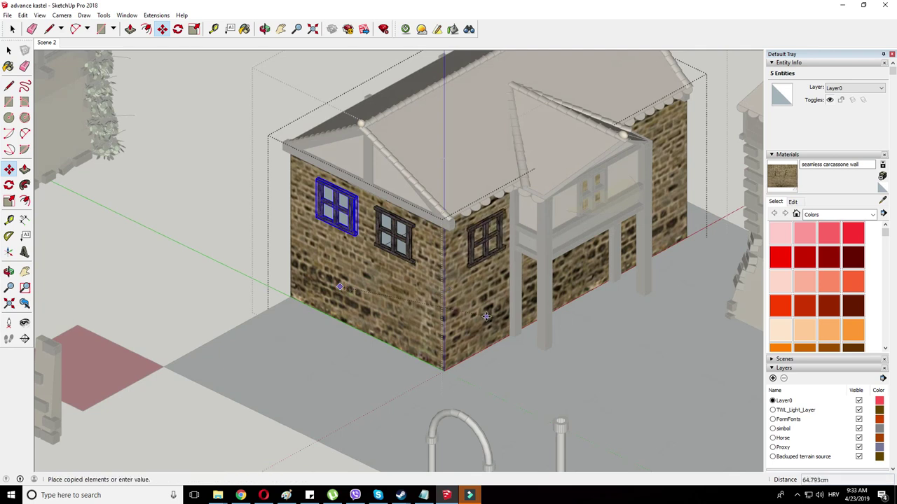
# - Place window copies on the long wall on both sides of the dormer, and close the wall and building groups
pyautogui.click(483, 315)
pyautogui.scroll(-2, 483, 315)
pyautogui.moveTo(314, 352); pyautogui.dragTo(212, 386, button='middle')
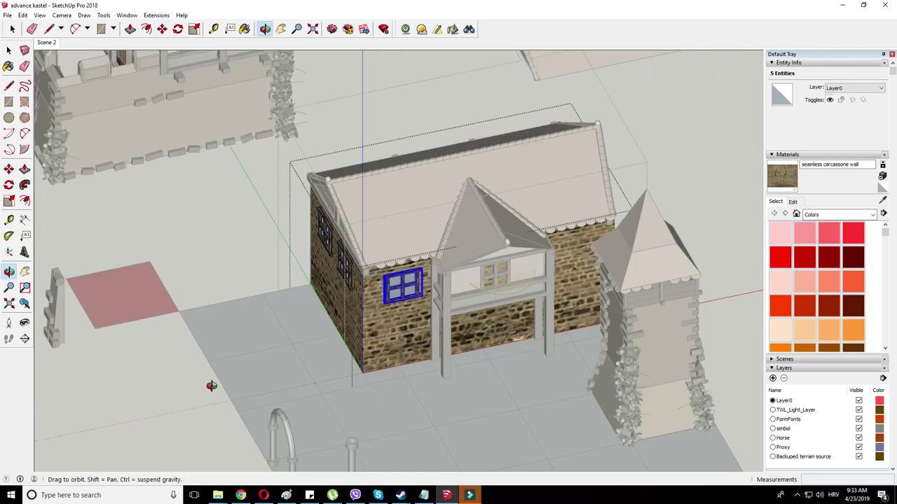
pyautogui.moveTo(434, 266); pyautogui.dragTo(397, 193, button='middle')
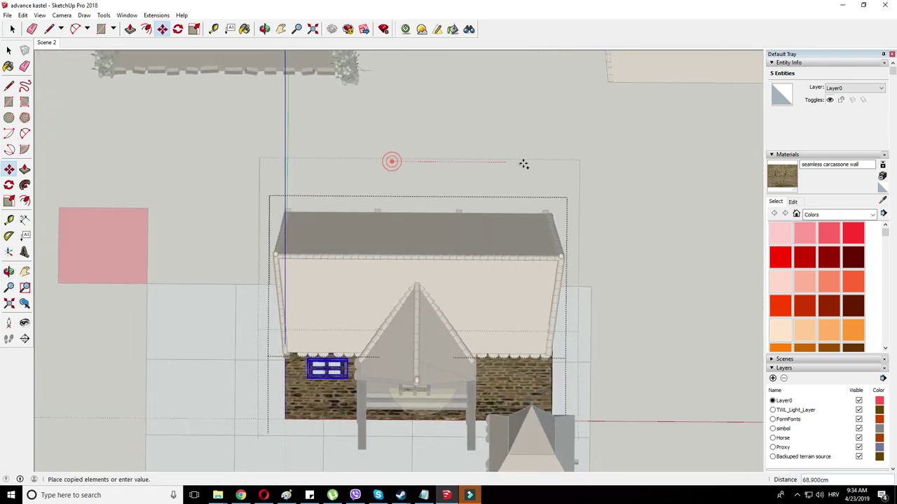
pyautogui.moveTo(577, 167); pyautogui.dragTo(354, 231, button='middle')
pyautogui.rightClick(352, 231)
pyautogui.click(366, 233)
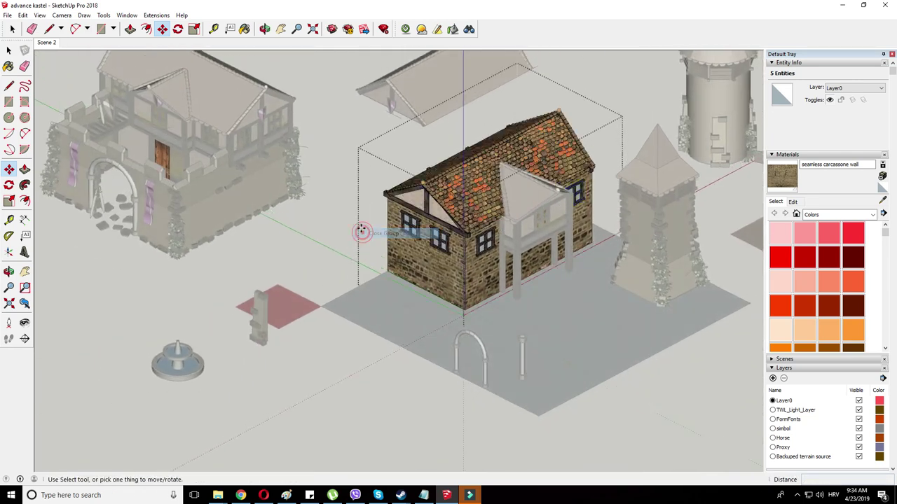
pyautogui.rightClick(334, 228)
pyautogui.click(341, 235)
# - Open the square tower's group and the stone wall group inside it for editing
pyautogui.moveTo(634, 282); pyautogui.dragTo(629, 287, button='middle')
pyautogui.scroll(3, 529, 275)
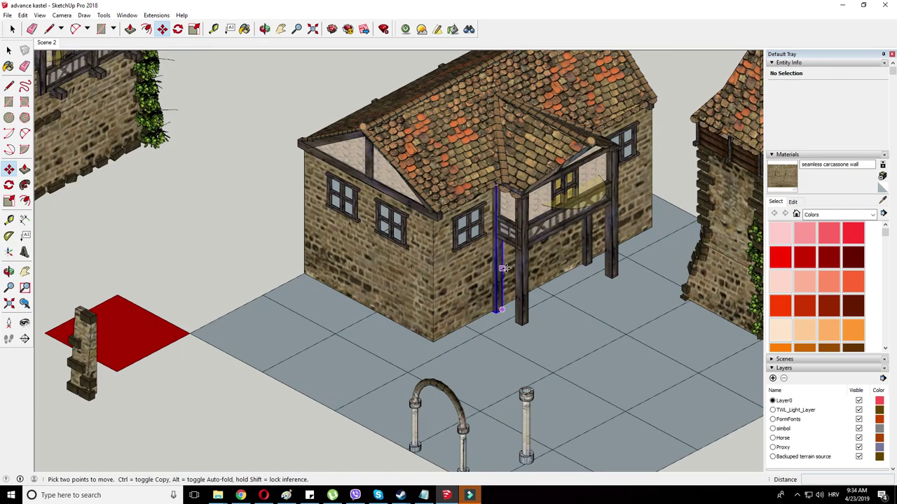
pyautogui.scroll(-2, 352, 272)
pyautogui.scroll(2, 652, 238)
pyautogui.rightClick(656, 242)
pyautogui.click(664, 251)
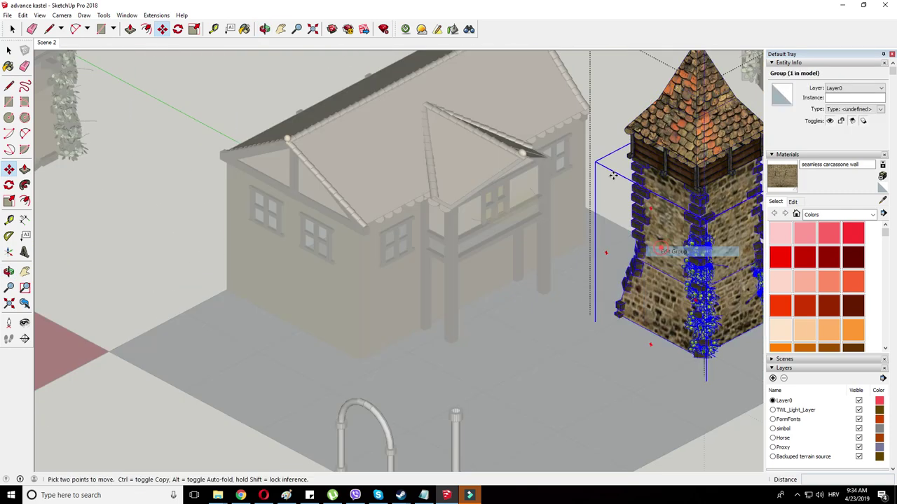
pyautogui.rightClick(636, 185)
pyautogui.click(658, 231)
pyautogui.rightClick(637, 185)
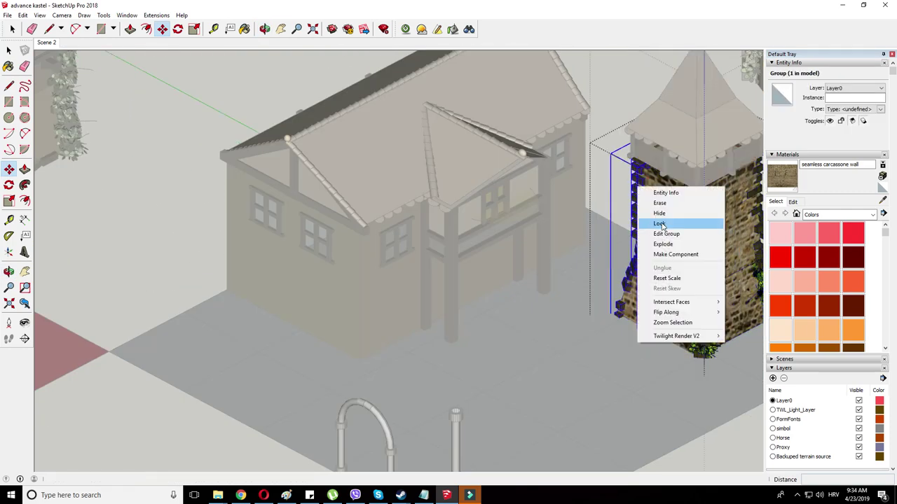
pyautogui.click(655, 222)
pyautogui.rightClick(638, 187)
pyautogui.rightClick(645, 184)
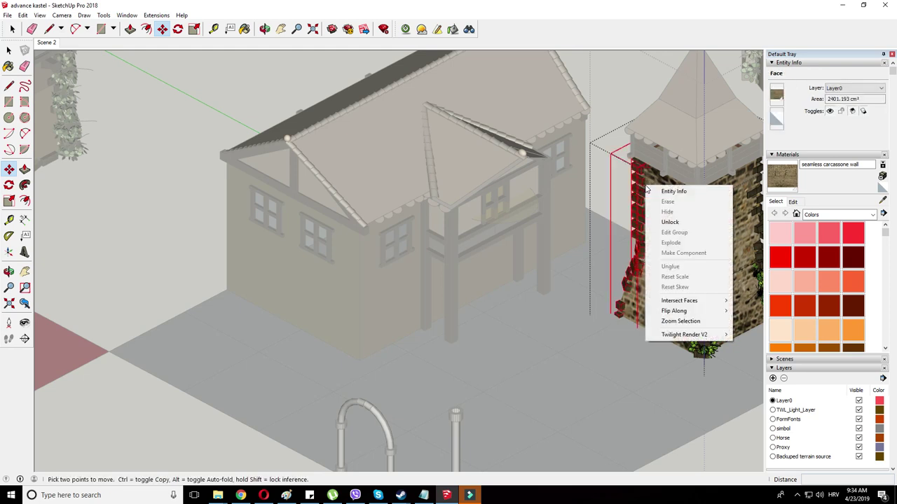
pyautogui.click(674, 222)
# - Open the tower's corner stone group, copy three of its straight stone sections, and close the tower groups
pyautogui.rightClick(642, 184)
pyautogui.click(678, 233)
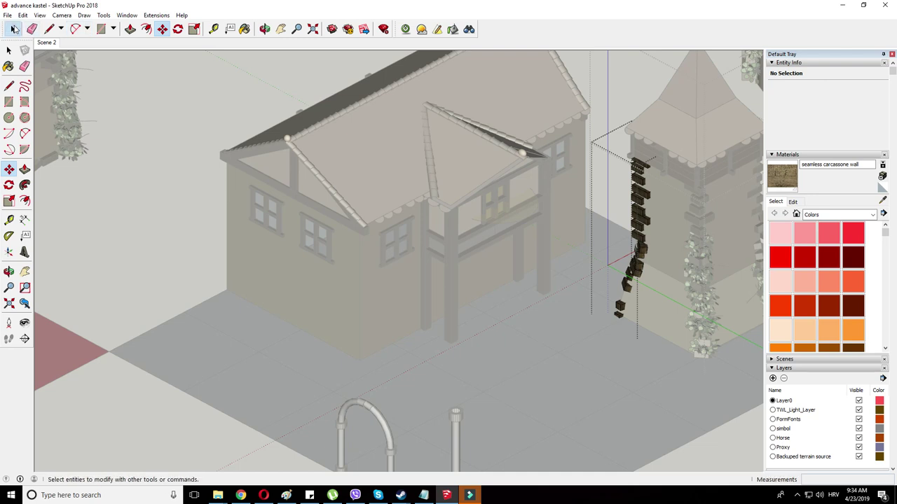
pyautogui.rightClick(608, 95)
pyautogui.click(625, 103)
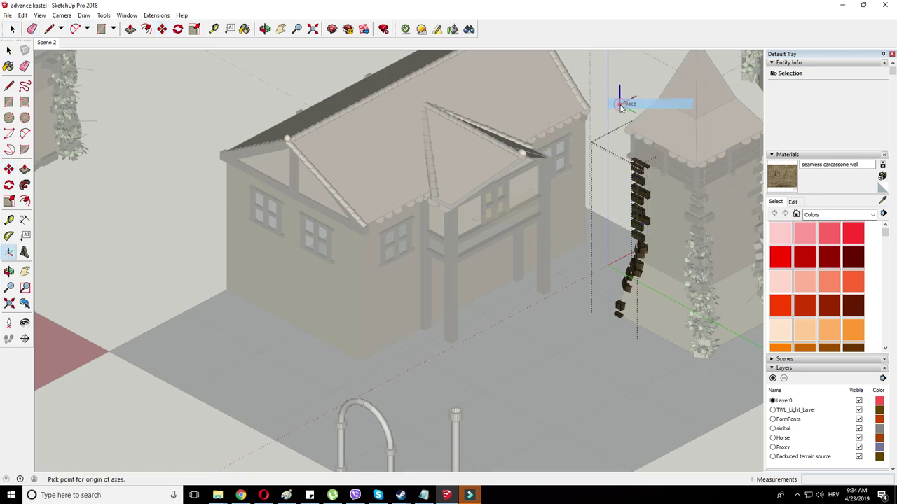
pyautogui.click(162, 29)
pyautogui.rightClick(163, 132)
pyautogui.click(184, 137)
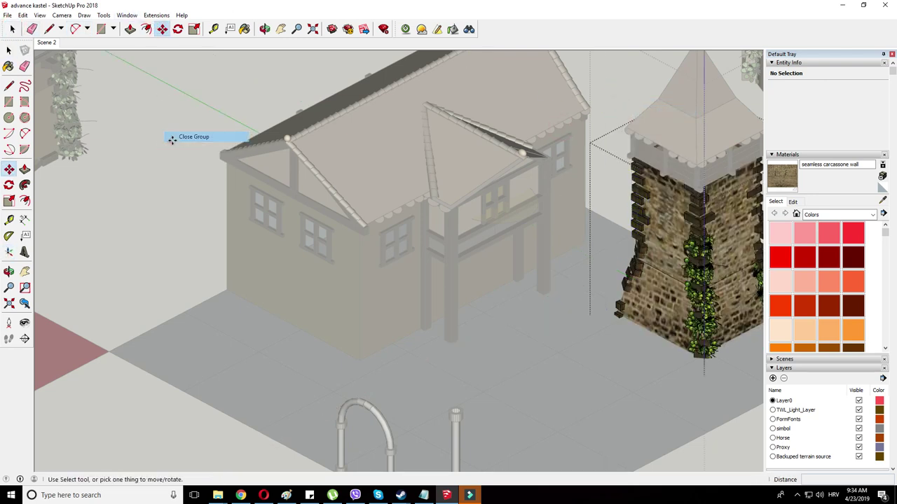
pyautogui.click(181, 171)
# - Paste the three copied stone sections at the rear corner of the building's gable wall and make them a group
pyautogui.scroll(5, 144, 251)
pyautogui.hotkey('ctrl', 'v')
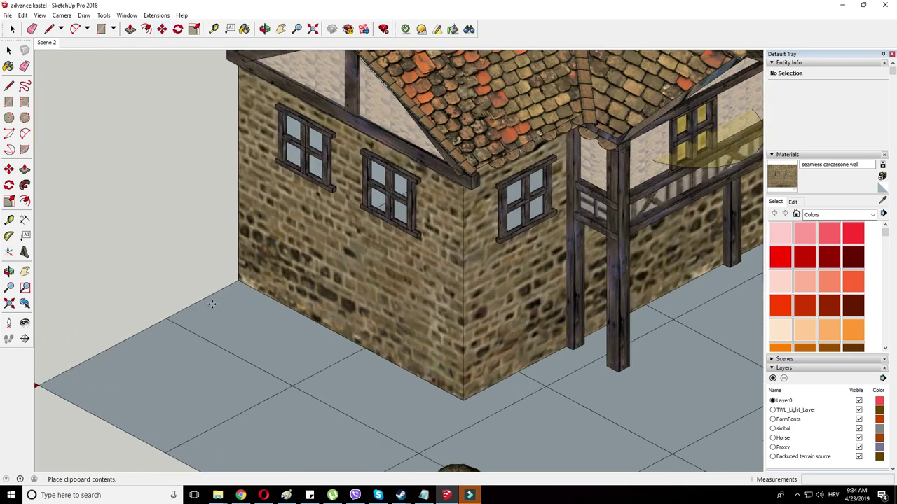
pyautogui.click(251, 294)
pyautogui.scroll(2, 257, 174)
pyautogui.rightClick(254, 173)
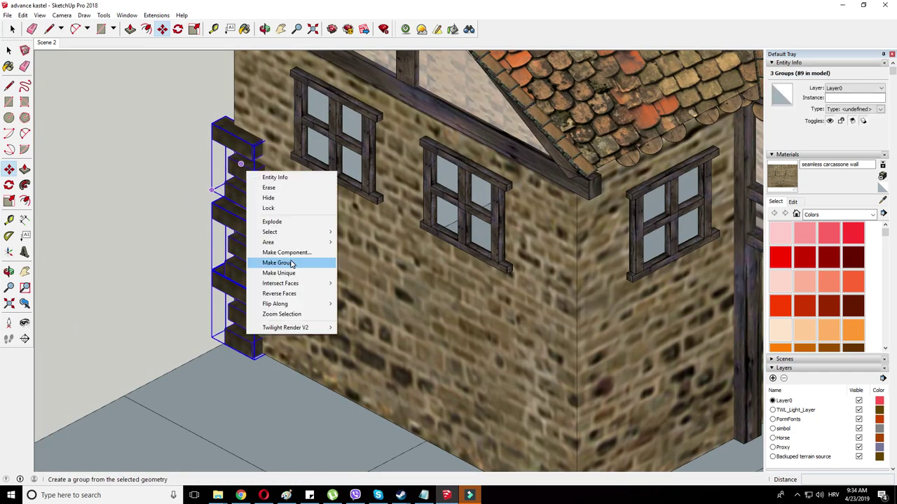
pyautogui.click(271, 260)
# - Scale down the corner stone group and move it against the gable wall's rear edge
pyautogui.press('s')
pyautogui.moveTo(218, 227); pyautogui.dragTo(292, 269)
pyautogui.click(162, 30)
pyautogui.moveTo(368, 356); pyautogui.dragTo(336, 337)
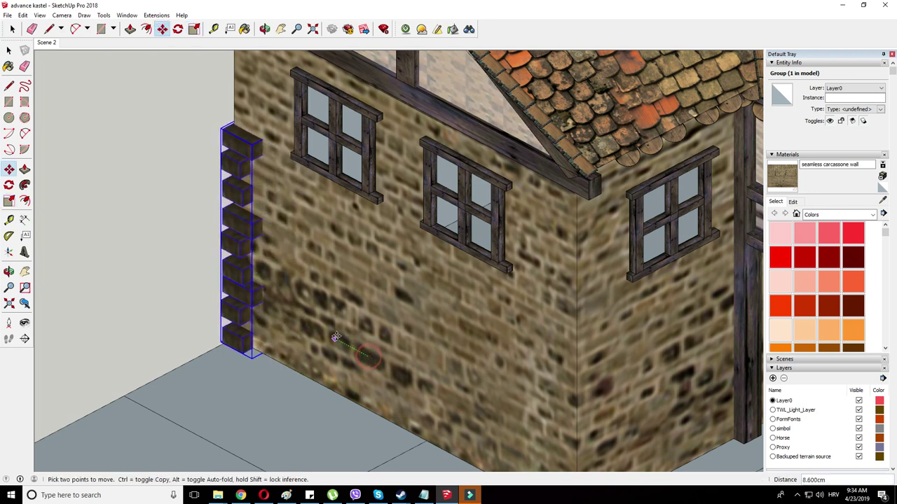
# - Copy the stone group straight up the rear corner so the copy reaches the underside of the gable beam
pyautogui.scroll(-2, 311, 321)
pyautogui.press('ctrl')
pyautogui.click(257, 344)
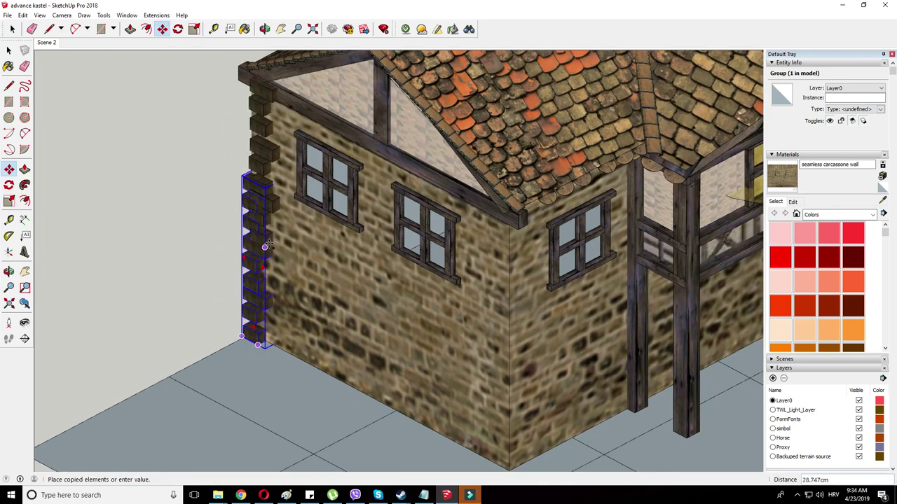
pyautogui.scroll(2, 265, 84)
pyautogui.click(264, 84)
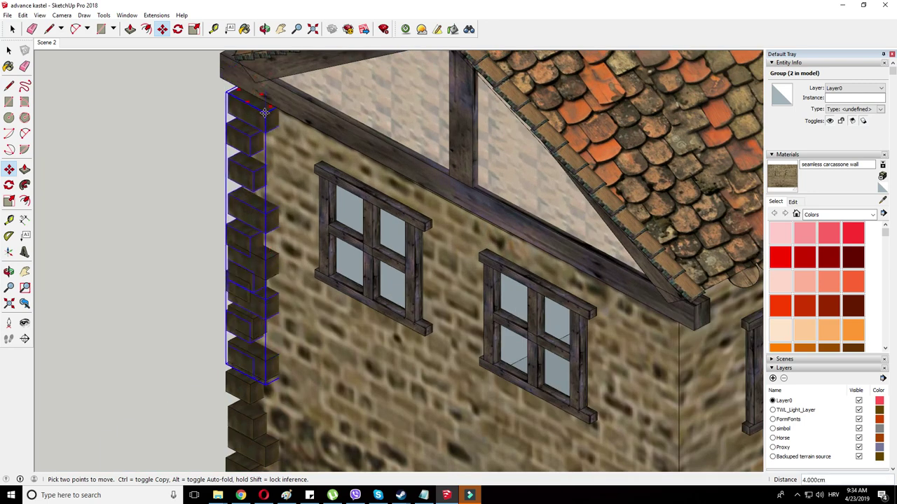
pyautogui.click(264, 113)
pyautogui.rightClick(261, 124)
pyautogui.click(281, 166)
pyautogui.rightClick(246, 275)
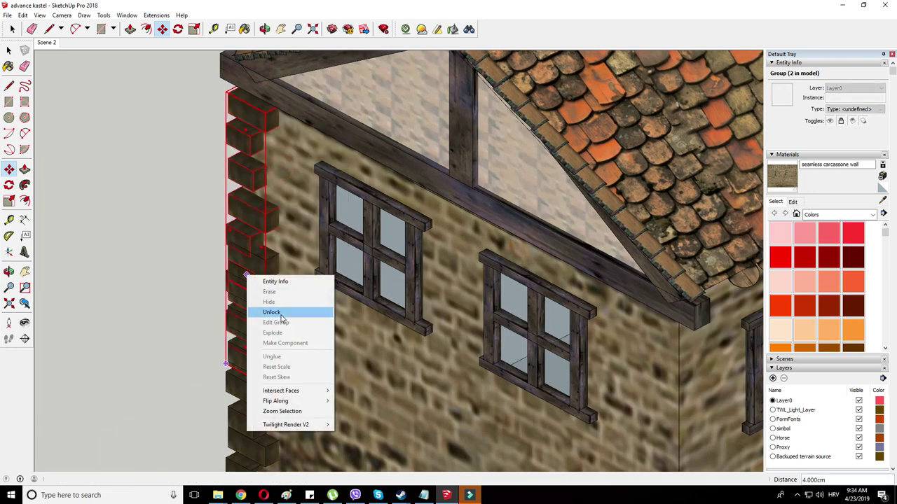
pyautogui.click(276, 310)
# - Open the upper stone group, remove its surplus section, shift the lowest section up against the rest, and close the group
pyautogui.rightClick(244, 282)
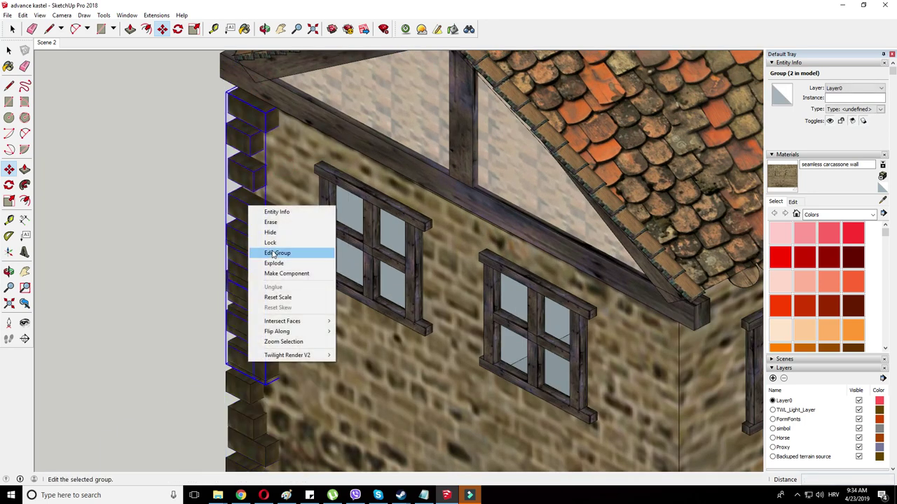
pyautogui.click(274, 331)
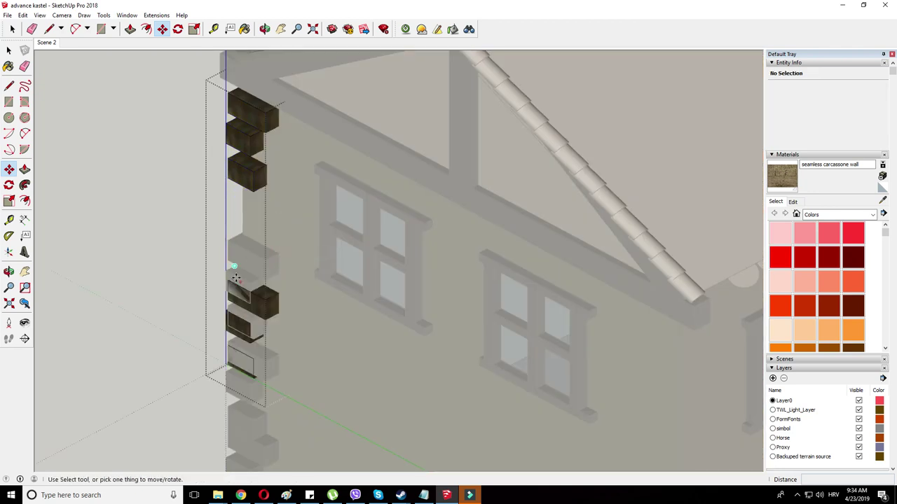
pyautogui.click(242, 308)
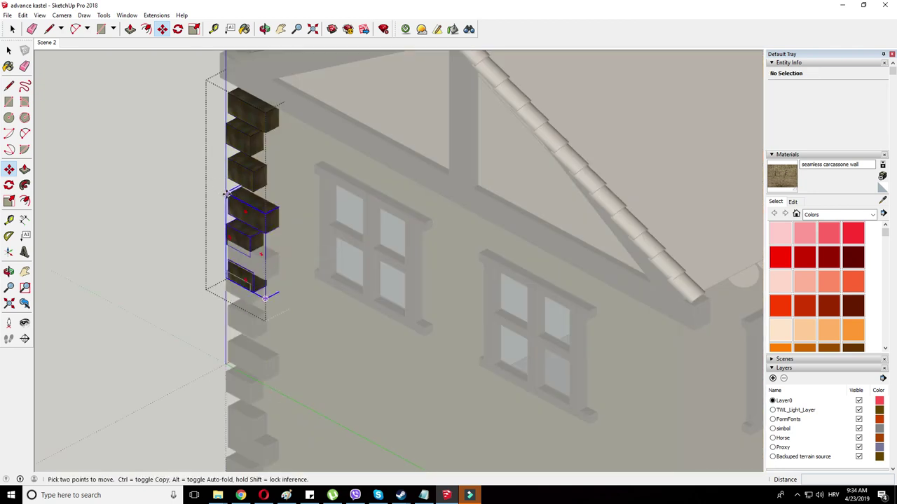
pyautogui.click(228, 165)
pyautogui.click(188, 170)
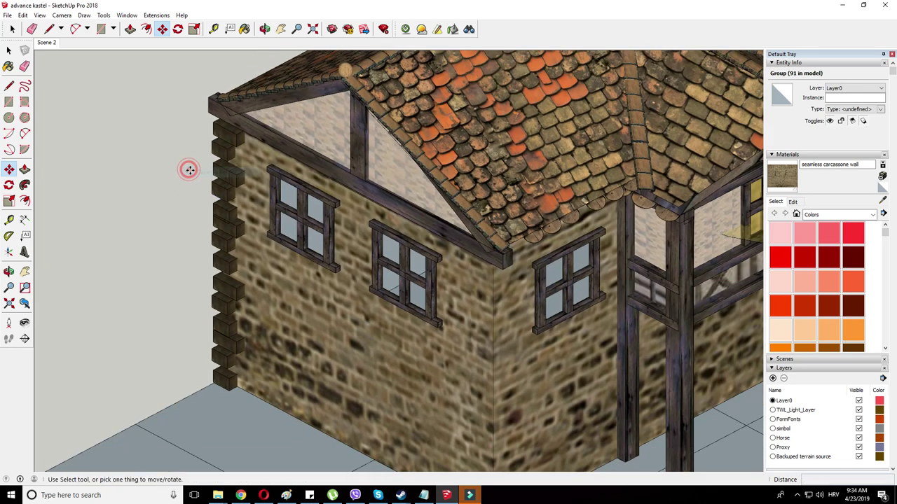
# - Select the upper and lower stone groups at the rear corner and combine them into one group
pyautogui.scroll(-1, 222, 197)
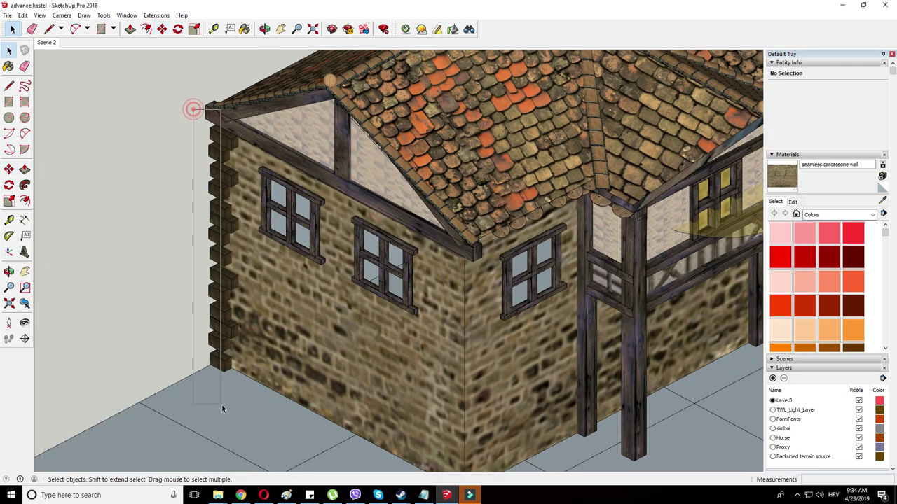
pyautogui.rightClick(223, 218)
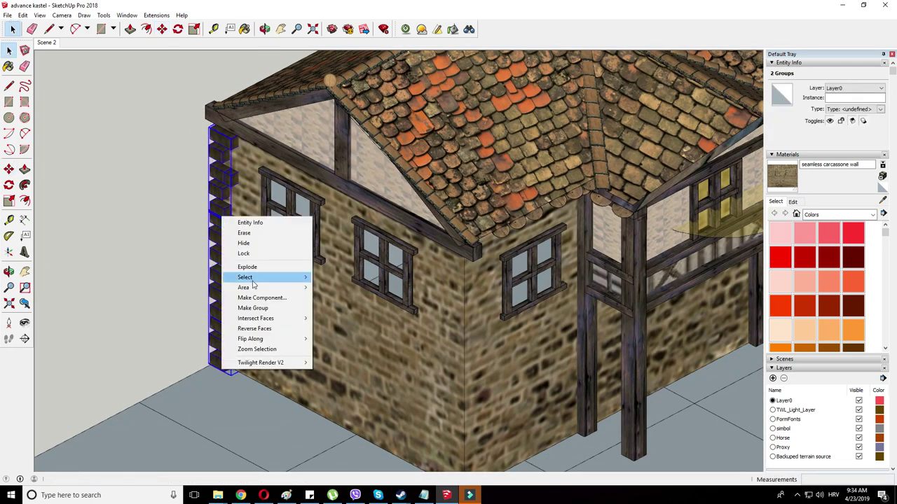
pyautogui.click(154, 90)
pyautogui.rightClick(225, 177)
pyautogui.click(259, 268)
# - Move the combined stone column closer into the gable wall's rear corner
pyautogui.moveTo(265, 266); pyautogui.dragTo(375, 297, button='middle')
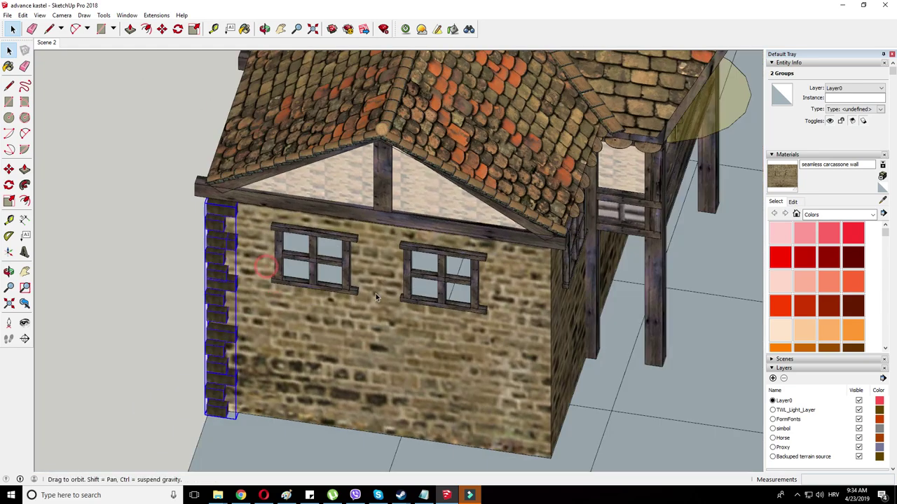
pyautogui.scroll(3, 222, 262)
pyautogui.moveTo(220, 261); pyautogui.dragTo(77, 217, button='middle')
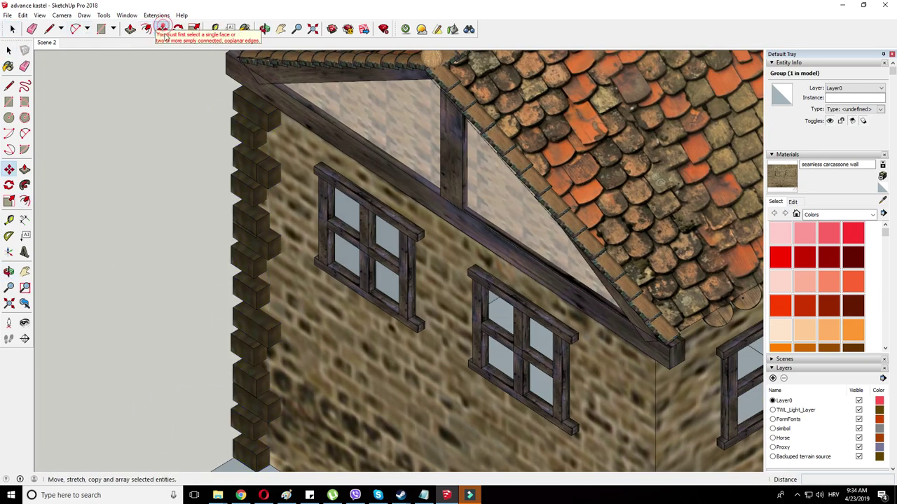
pyautogui.click(162, 29)
pyautogui.scroll(5, 260, 160)
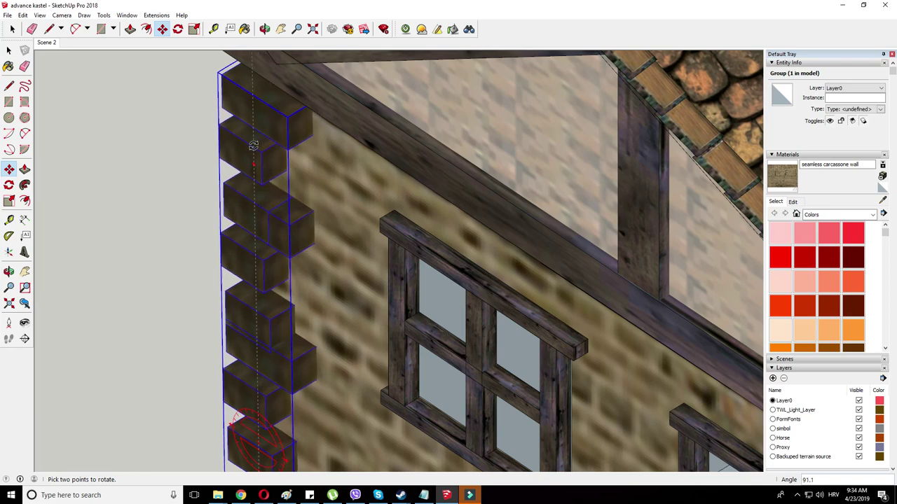
pyautogui.click(267, 225)
pyautogui.click(282, 218)
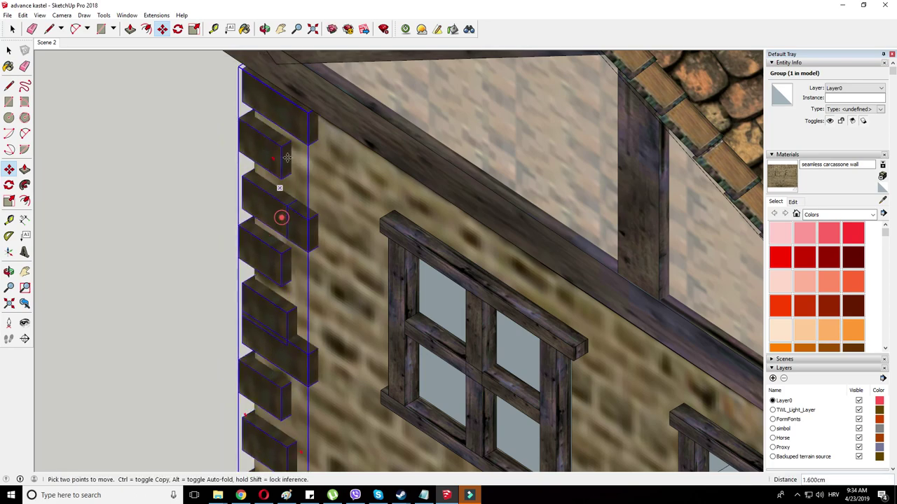
# - Copy the stone column horizontally from the rear corner to the middle of the gable wall
pyautogui.scroll(-6, 282, 207)
pyautogui.moveTo(283, 210); pyautogui.dragTo(414, 255, button='middle')
pyautogui.scroll(2, 301, 274)
pyautogui.press('ctrl')
pyautogui.click(274, 266)
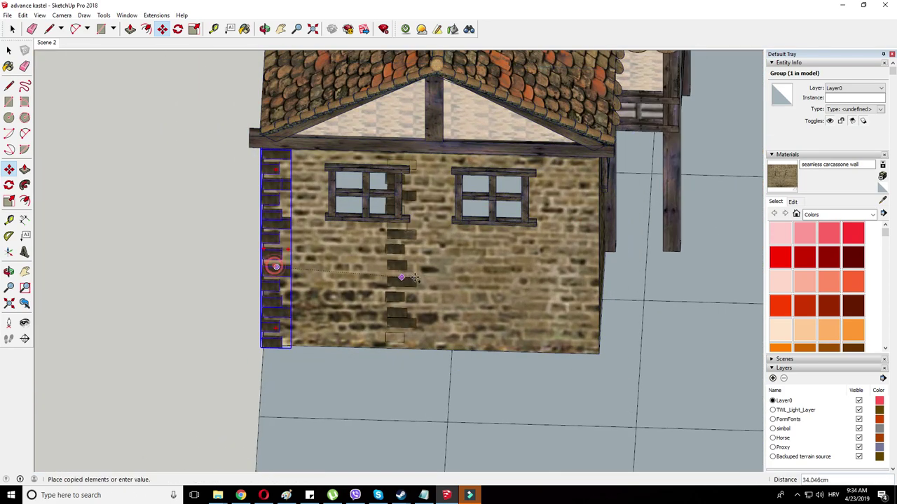
pyautogui.click(433, 273)
# - Mirror the copied stone column with the Scale tool and move it to the gable wall's front corner
pyautogui.rightClick(429, 251)
pyautogui.click(199, 28)
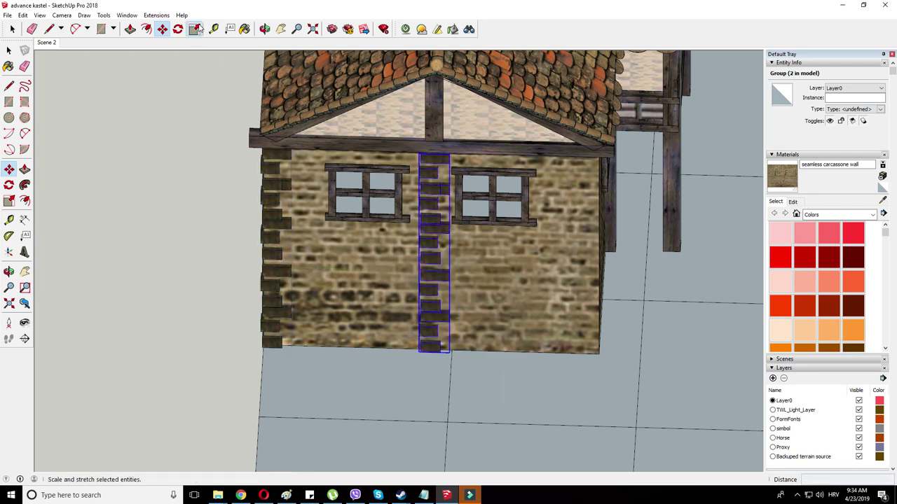
pyautogui.click(420, 251)
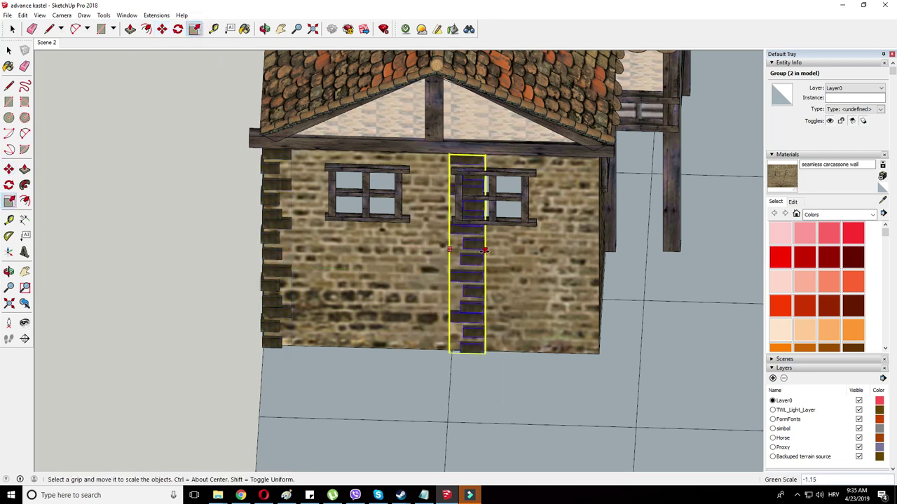
pyautogui.click(162, 29)
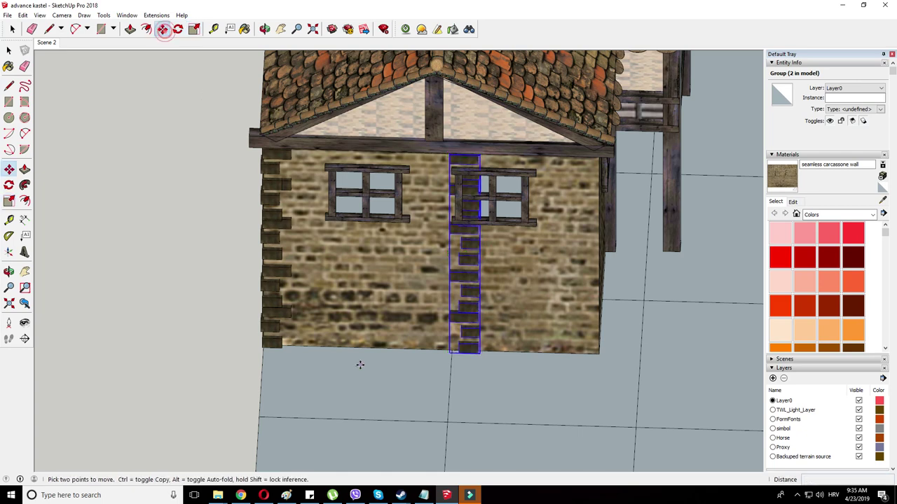
pyautogui.click(354, 361)
pyautogui.click(455, 359)
# - Copy the front corner's stone column onto the long wall, rotate it to face that wall, and fit it against the corner
pyautogui.moveTo(455, 359); pyautogui.dragTo(520, 374, button='middle')
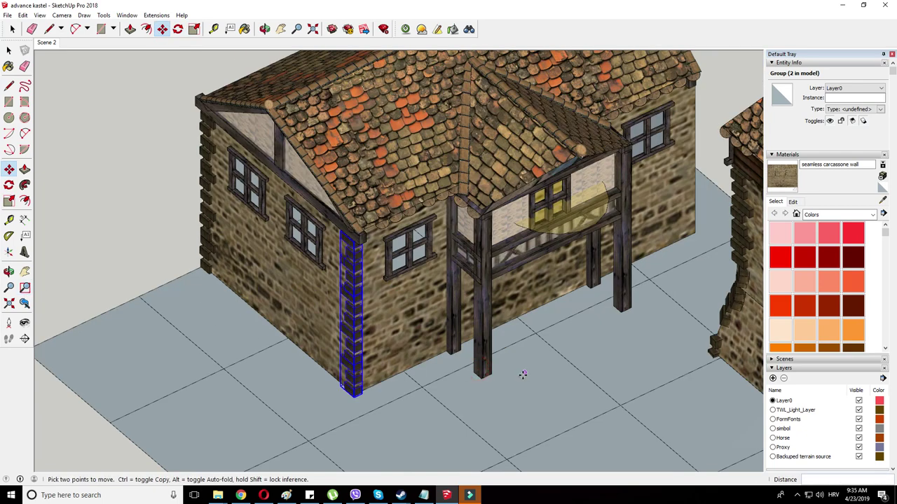
pyautogui.click(339, 434)
pyautogui.scroll(6, 400, 218)
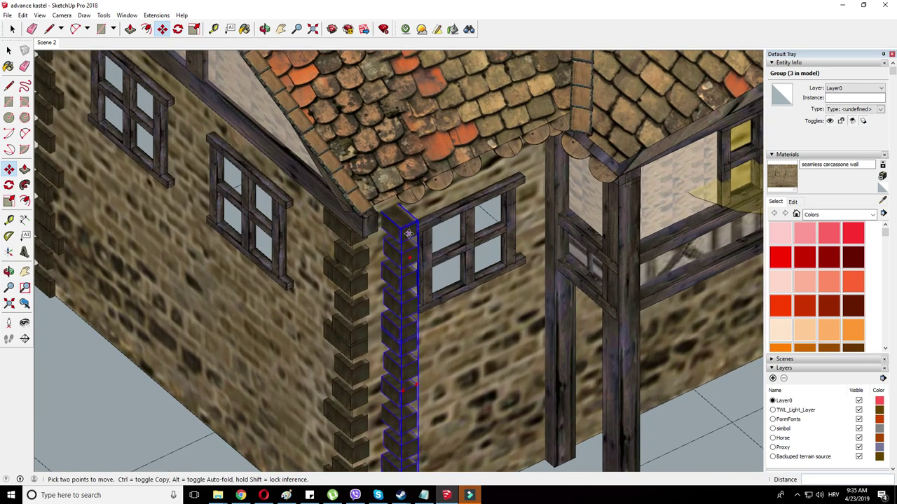
pyautogui.click(405, 221)
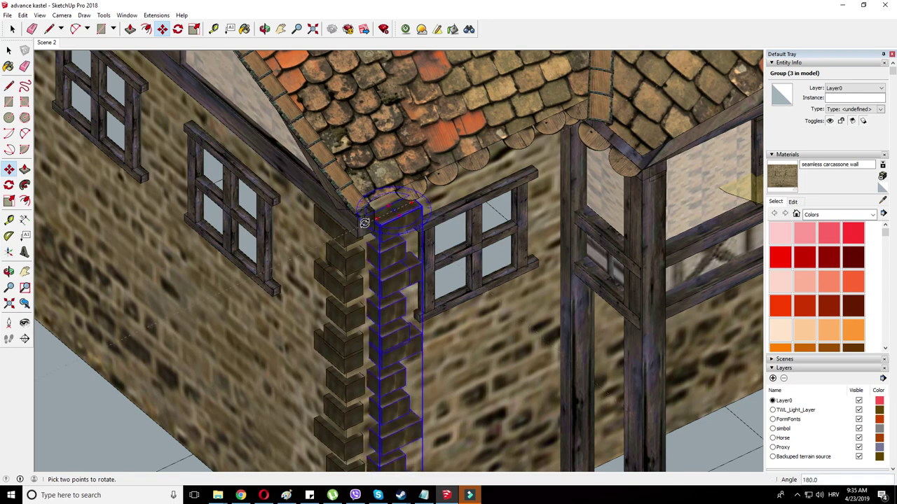
pyautogui.click(372, 262)
pyautogui.click(376, 256)
# - Copy the long wall's corner stone column along the wall and mirror the copy with the Scale tool
pyautogui.scroll(-8, 345, 259)
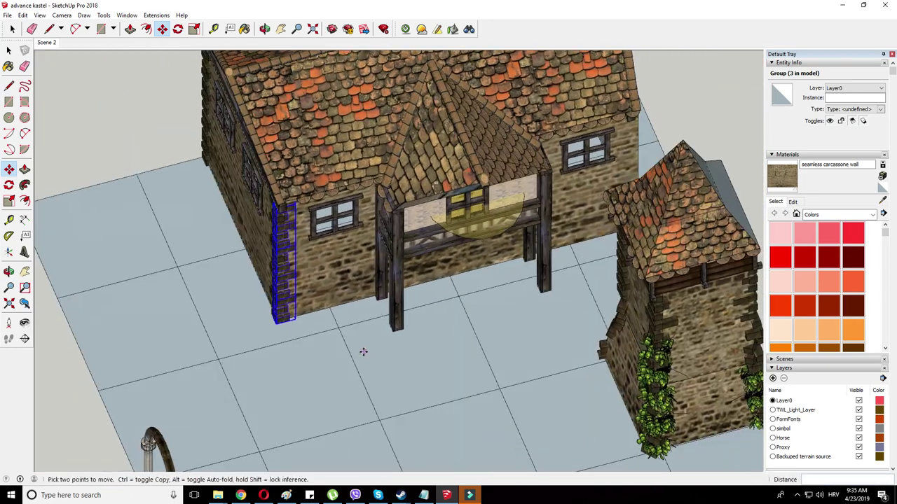
pyautogui.press('ctrl')
pyautogui.click(335, 363)
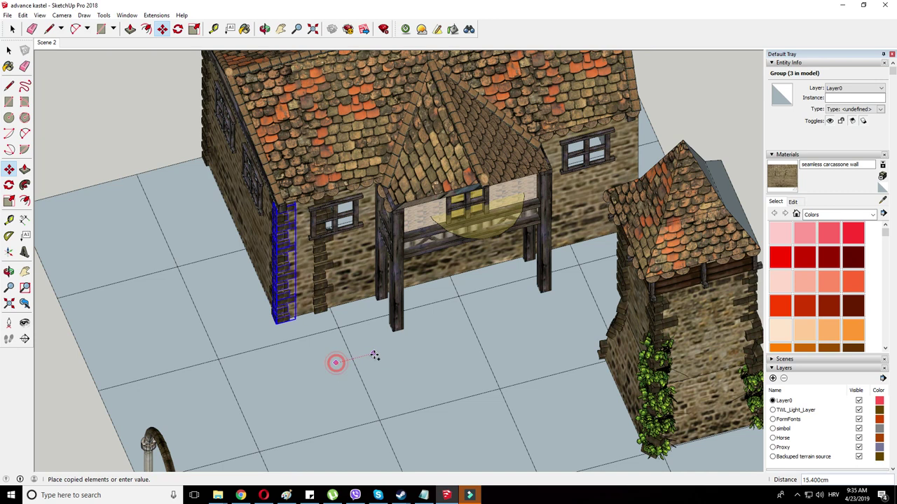
pyautogui.click(194, 30)
pyautogui.scroll(1, 320, 254)
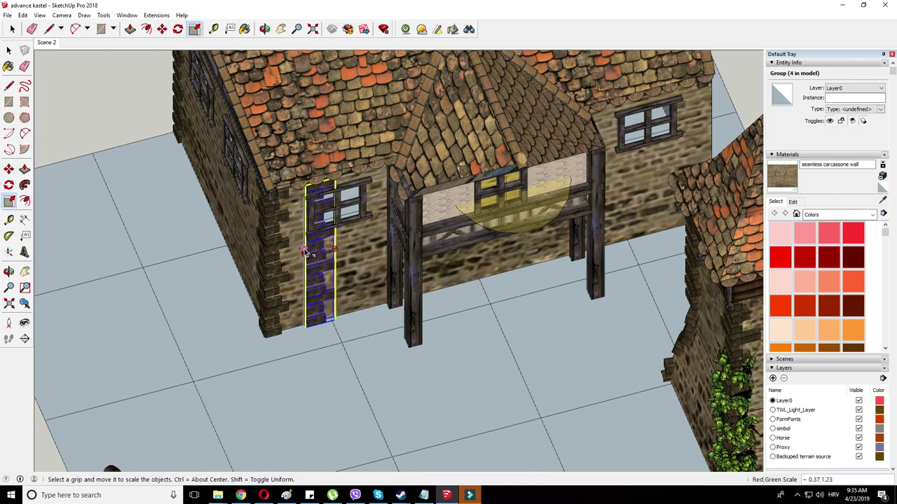
pyautogui.moveTo(305, 252); pyautogui.dragTo(353, 241)
# - Move the mirrored stone column along the long wall until it stands beside the dormer's near rear post
pyautogui.click(162, 29)
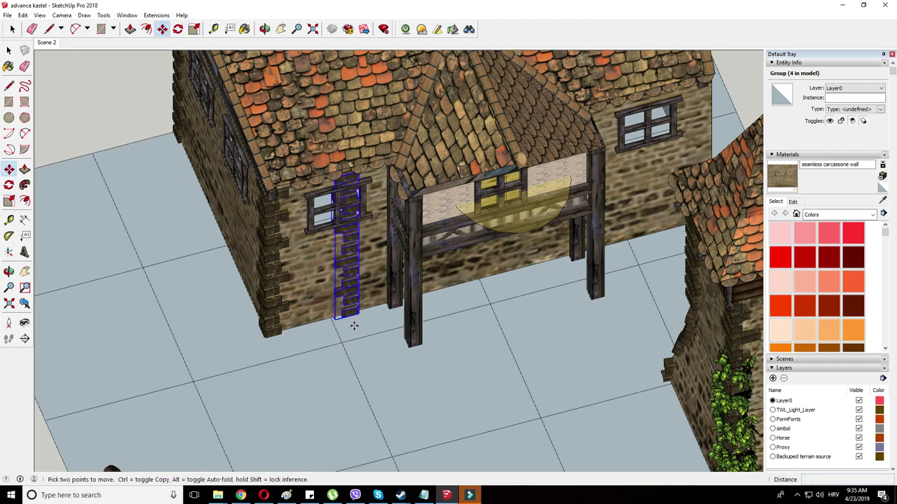
pyautogui.scroll(2, 365, 323)
pyautogui.moveTo(374, 307); pyautogui.dragTo(398, 303)
pyautogui.scroll(-3, 396, 303)
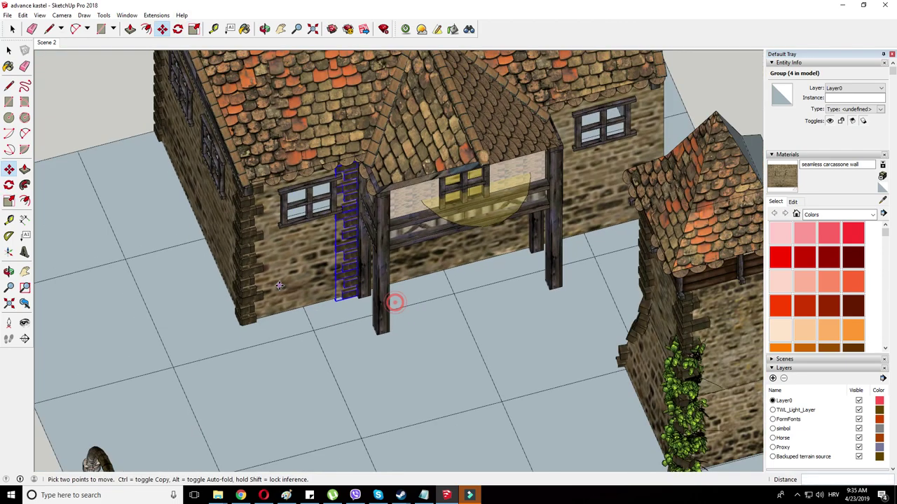
# - Copy the mirrored stone column 39.4 cm along the long wall to its far corner
pyautogui.moveTo(530, 379); pyautogui.dragTo(549, 358, button='middle')
pyautogui.press('ctrl')
pyautogui.click(436, 389)
pyautogui.scroll(-2, 548, 343)
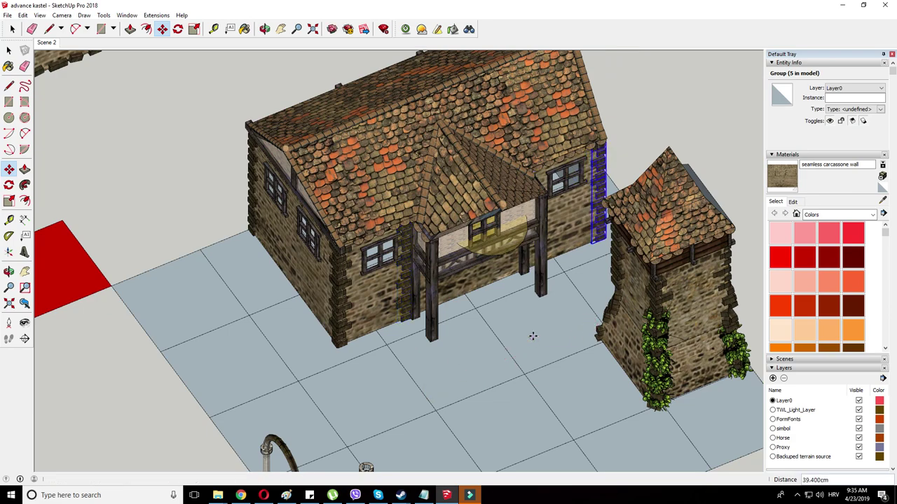
# - Sample the roof tile material for painting the dormer roof
pyautogui.scroll(-5, 532, 336)
pyautogui.moveTo(533, 336); pyautogui.dragTo(481, 321, button='middle')
pyautogui.scroll(3, 442, 294)
pyautogui.scroll(2, 593, 280)
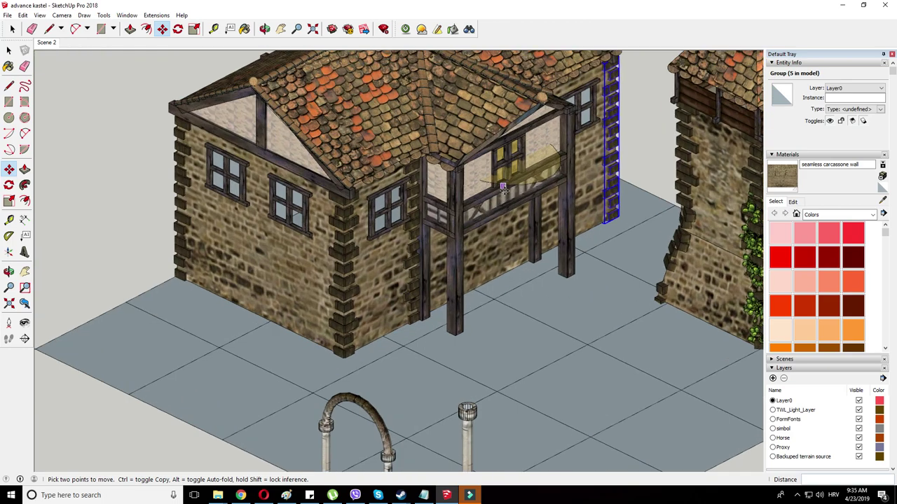
pyautogui.moveTo(503, 194); pyautogui.dragTo(520, 316, button='middle')
pyautogui.scroll(-4, 434, 301)
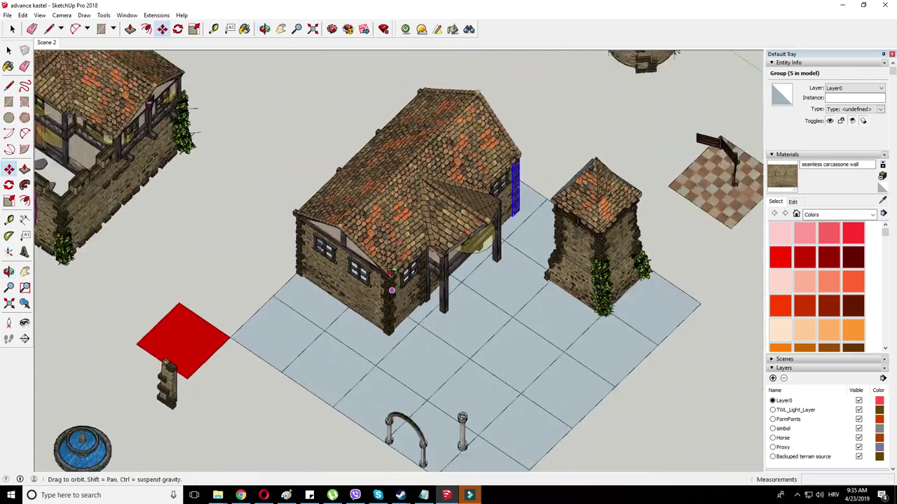
pyautogui.moveTo(392, 272); pyautogui.dragTo(391, 266, button='middle')
pyautogui.click(883, 201)
pyautogui.scroll(3, 568, 216)
pyautogui.click(389, 197)
# - Open the dormer's group and the roof group nested inside it for editing
pyautogui.rightClick(390, 197)
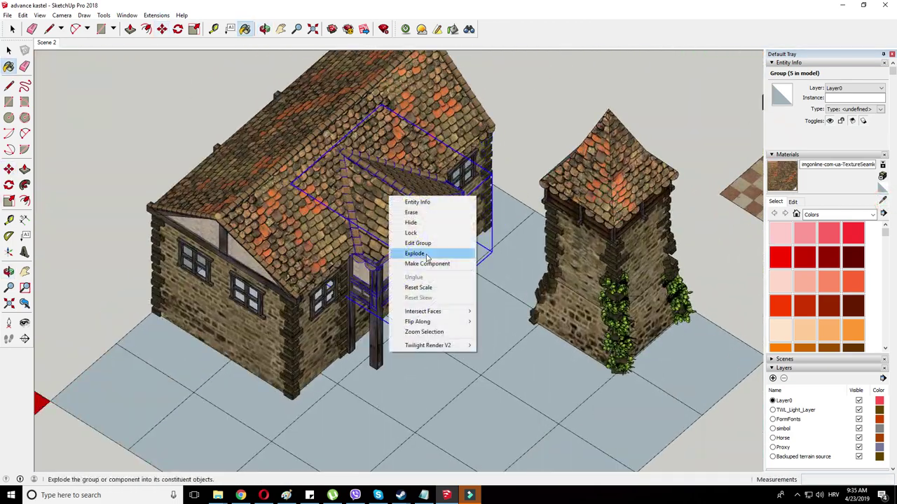
pyautogui.click(426, 254)
pyautogui.rightClick(393, 210)
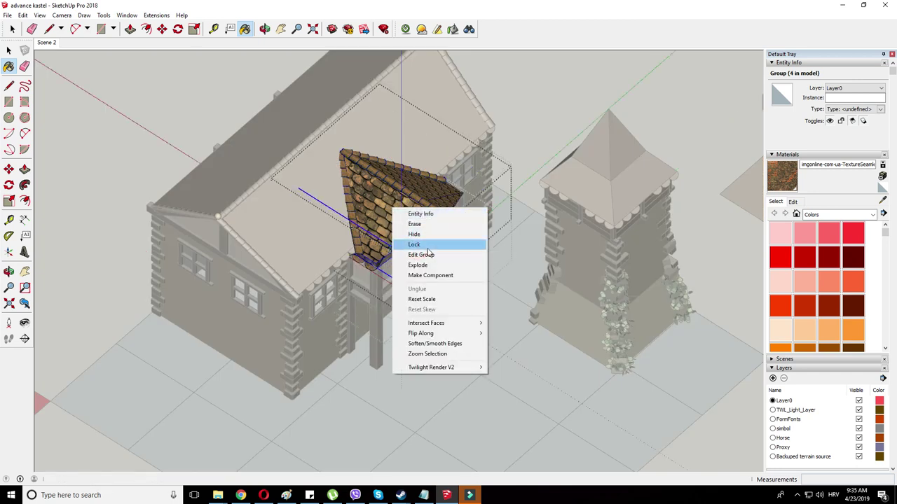
pyautogui.click(421, 255)
pyautogui.rightClick(397, 204)
# - Paint the dormer roof's front slope with the sampled roof tiles, reposition the texture on that face and close the group
pyautogui.click(392, 203)
pyautogui.rightClick(396, 197)
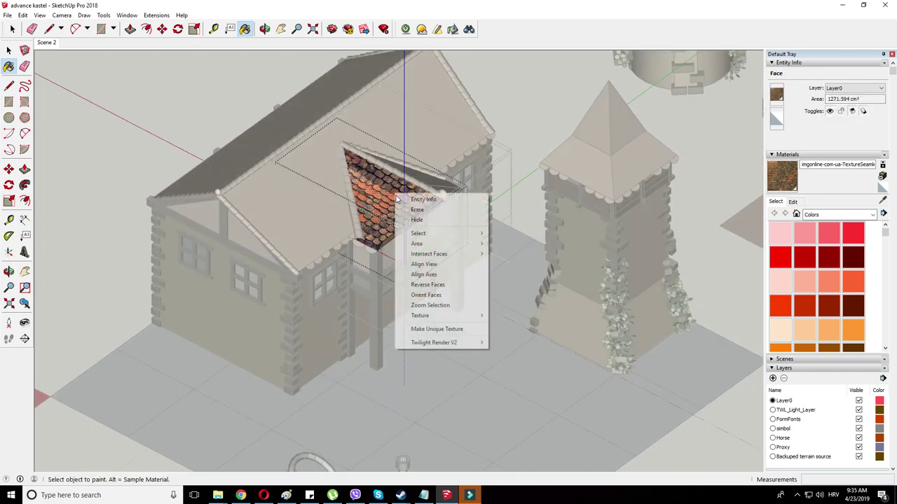
pyautogui.moveTo(418, 316)
pyautogui.click(507, 338)
pyautogui.rightClick(402, 209)
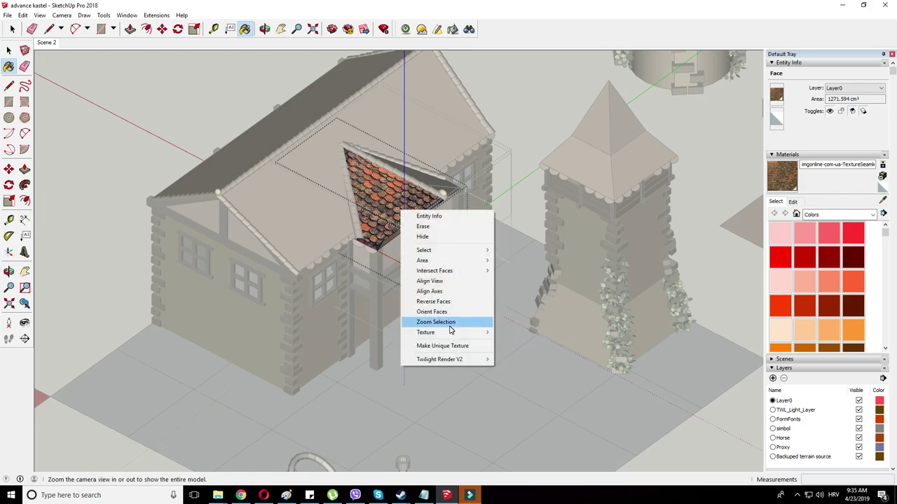
pyautogui.moveTo(452, 333)
pyautogui.click(516, 332)
pyautogui.moveTo(424, 217); pyautogui.dragTo(386, 191)
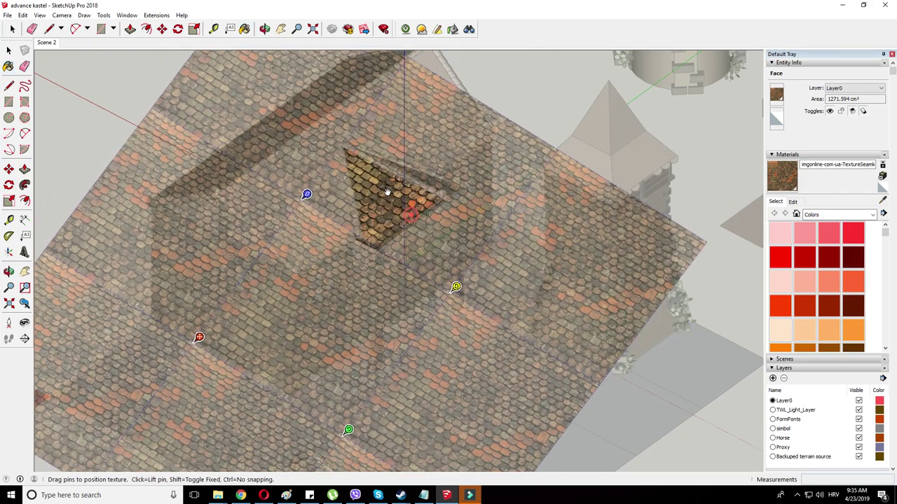
pyautogui.click(504, 140)
pyautogui.rightClick(514, 130)
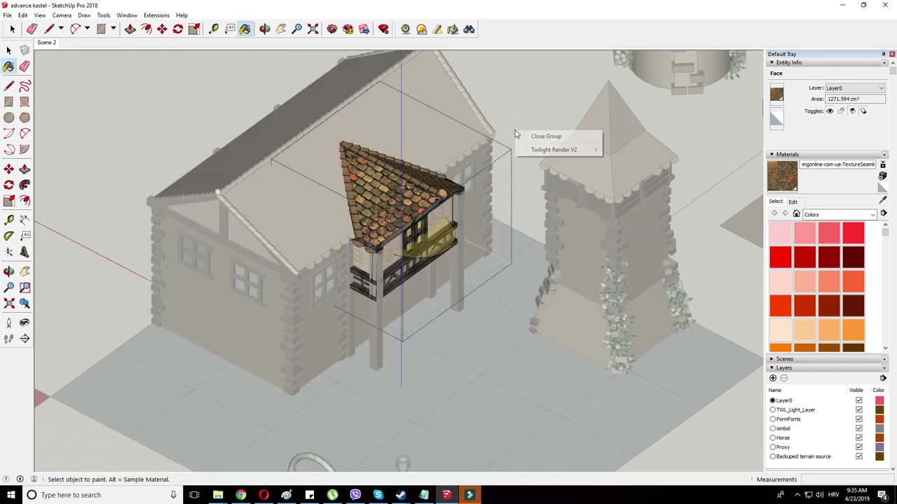
pyautogui.click(519, 138)
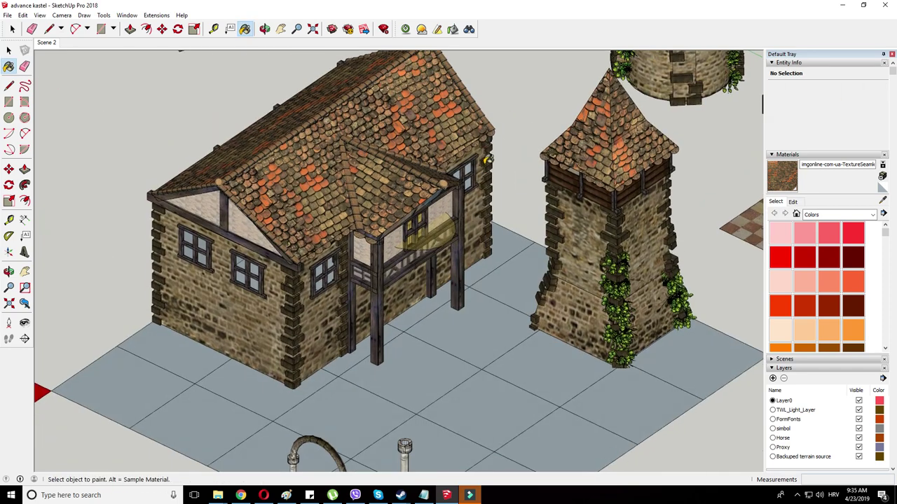
# - Examine the finished house roof and dormer beside the square tower from several angles
pyautogui.scroll(-3, 486, 161)
pyautogui.moveTo(486, 161)
pyautogui.mouseDown(button='middle')
pyautogui.moveTo(459, 244)
pyautogui.moveTo(358, 311)
pyautogui.moveTo(385, 311)
pyautogui.mouseUp(button='middle')
pyautogui.scroll(5, 385, 311)
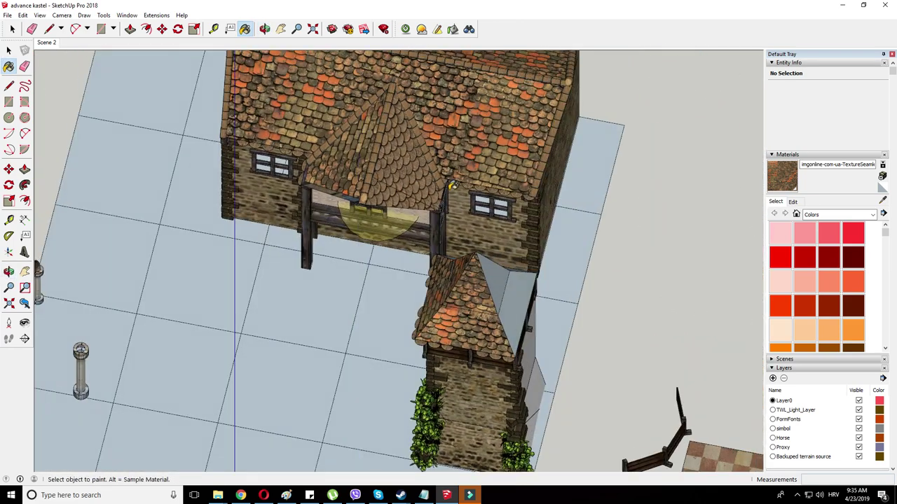
pyautogui.moveTo(398, 213); pyautogui.dragTo(511, 154, button='middle')
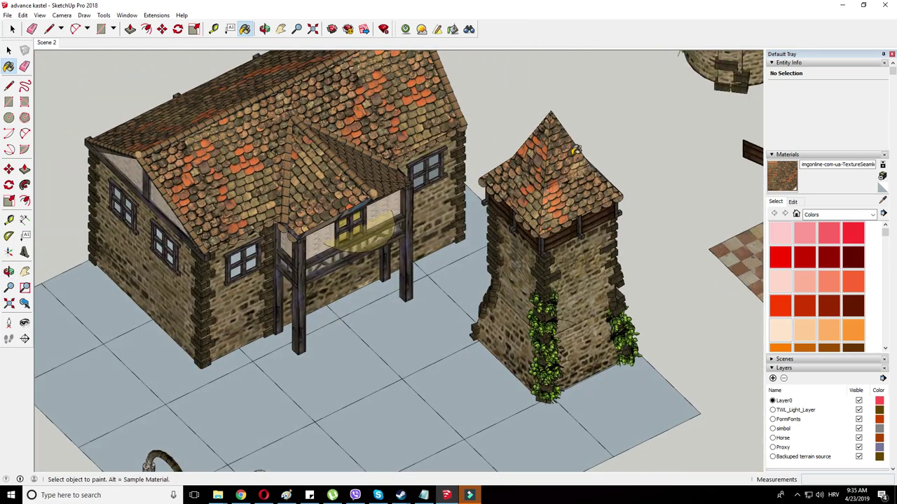
pyautogui.scroll(-2, 511, 154)
pyautogui.moveTo(372, 258); pyautogui.dragTo(370, 221, button='middle')
pyautogui.scroll(-2, 371, 221)
pyautogui.moveTo(412, 260); pyautogui.dragTo(400, 258, button='middle')
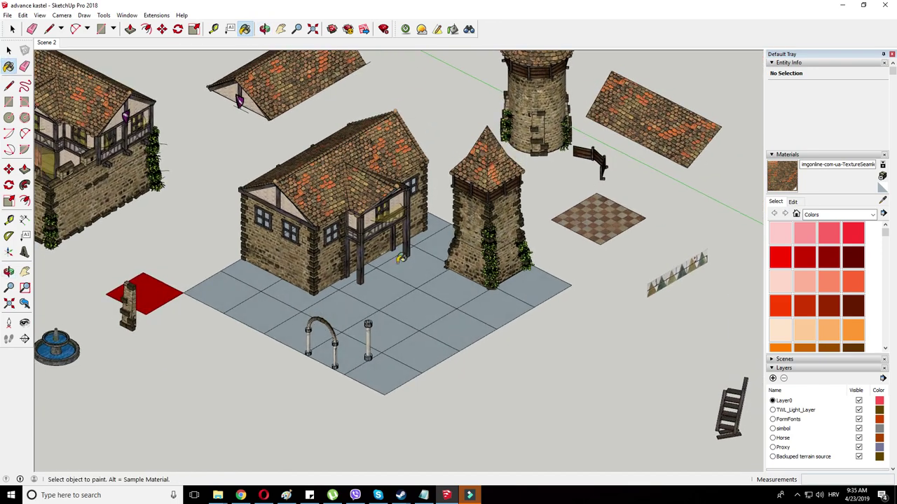
# - Select the whole stone house with its dormer and combine everything into one group
pyautogui.moveTo(305, 276); pyautogui.dragTo(272, 346, button='middle')
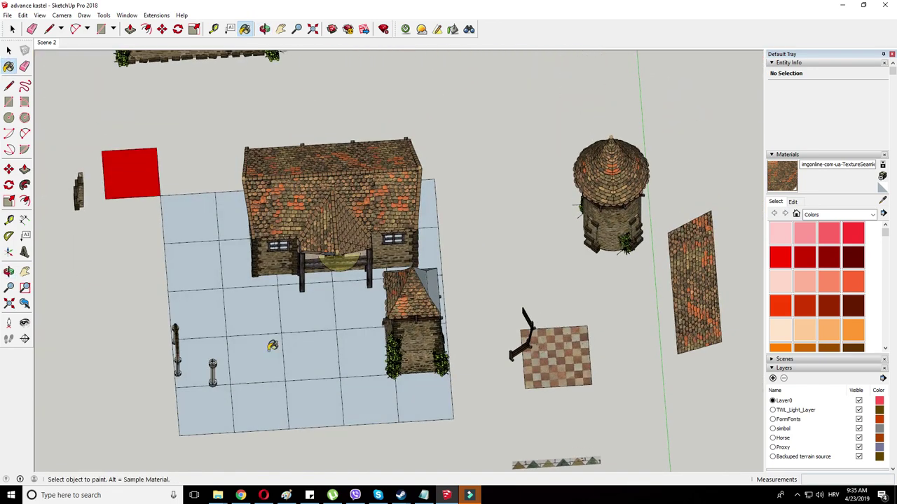
pyautogui.click(13, 31)
pyautogui.moveTo(217, 119); pyautogui.dragTo(235, 143, button='middle')
pyautogui.moveTo(423, 269); pyautogui.dragTo(444, 290)
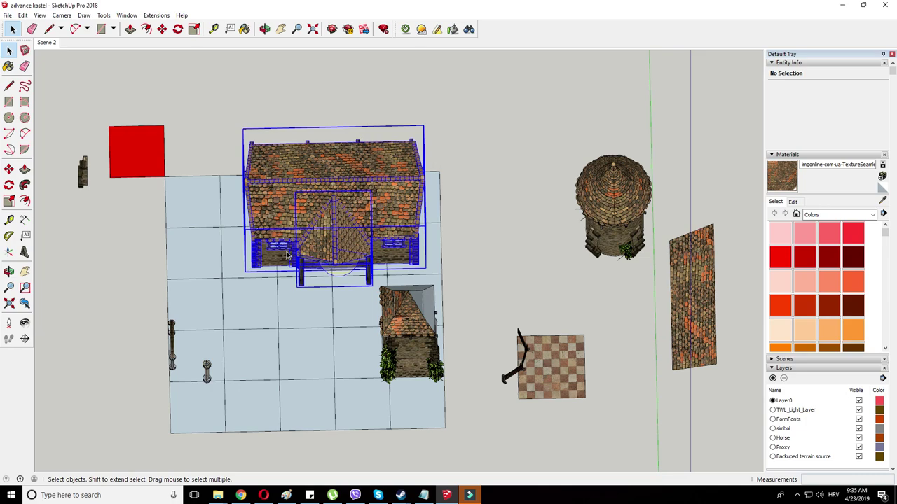
pyautogui.scroll(2, 298, 257)
pyautogui.rightClick(304, 190)
pyautogui.click(338, 283)
pyautogui.moveTo(350, 284); pyautogui.dragTo(556, 177, button='middle')
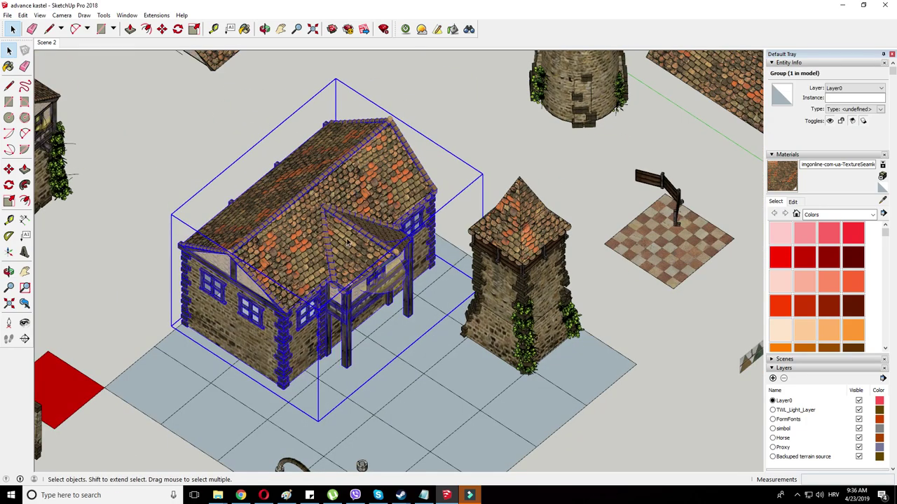
pyautogui.moveTo(348, 242); pyautogui.dragTo(184, 195, button='middle')
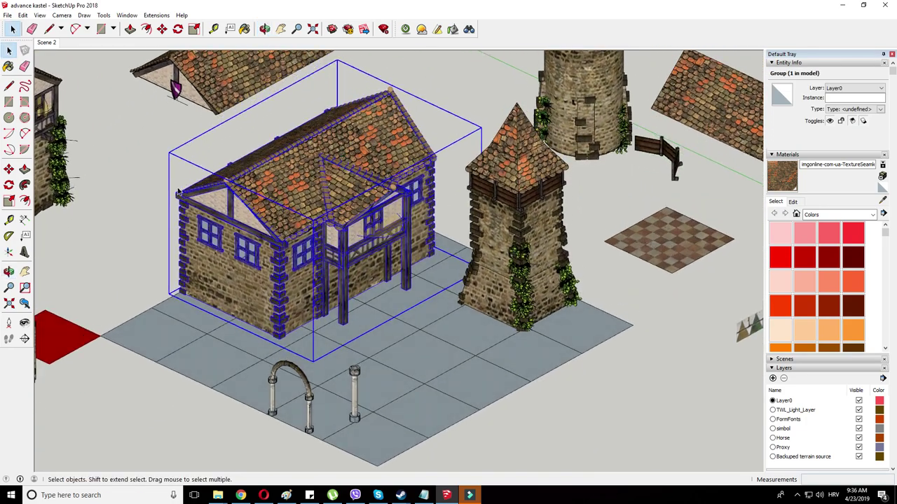
pyautogui.click(215, 160)
# - Move the single loose column off the platform to a spot beyond its corner near the red square
pyautogui.scroll(-4, 216, 159)
pyautogui.scroll(5, 271, 279)
pyautogui.rightClick(278, 317)
pyautogui.click(160, 35)
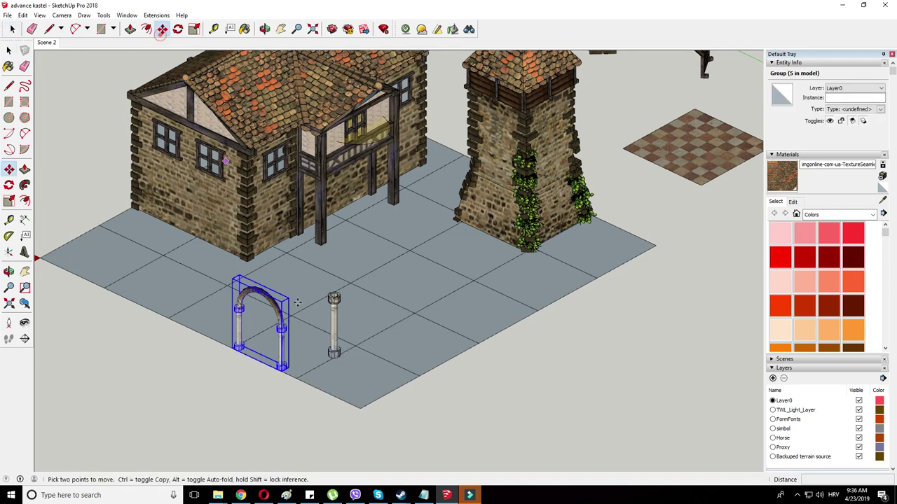
pyautogui.scroll(1, 297, 302)
pyautogui.rightClick(337, 300)
pyautogui.click(340, 295)
pyautogui.scroll(-2, 242, 193)
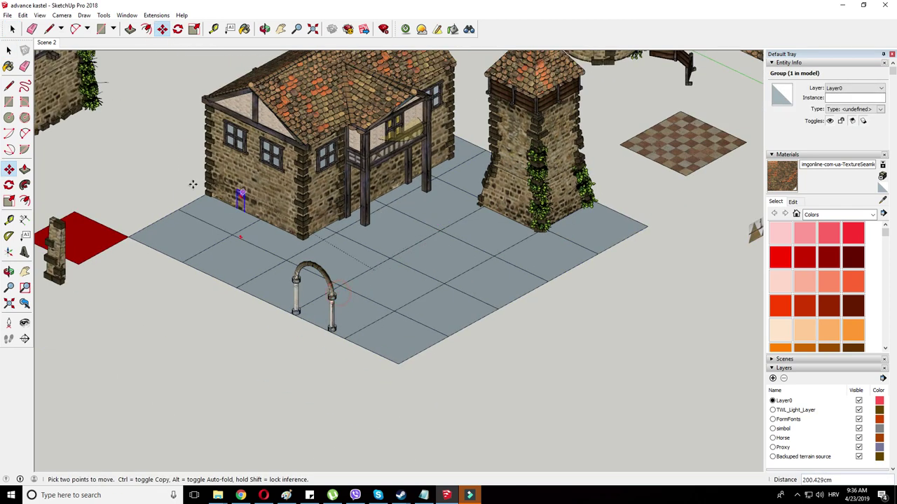
pyautogui.click(156, 164)
# - Move the stone arch from the platform's edge inward onto a grid line in front of the house
pyautogui.scroll(2, 335, 353)
pyautogui.rightClick(333, 306)
pyautogui.click(311, 333)
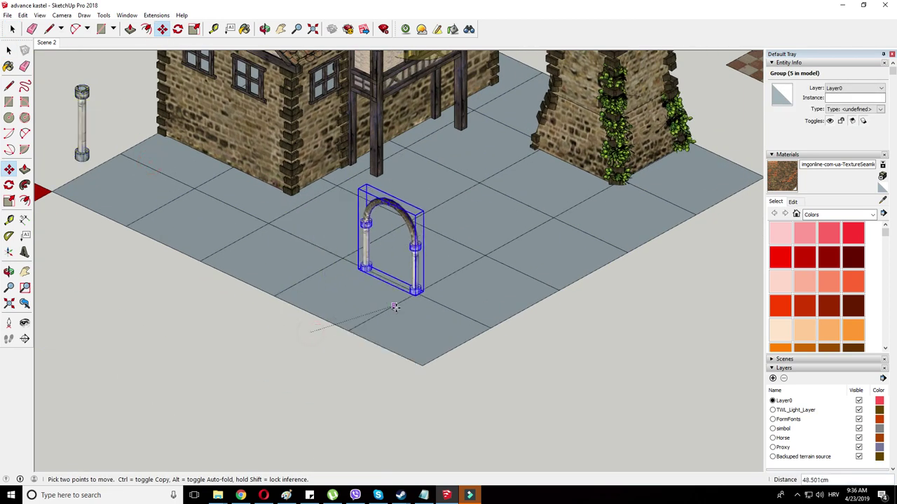
pyautogui.moveTo(449, 300); pyautogui.dragTo(220, 425, button='middle')
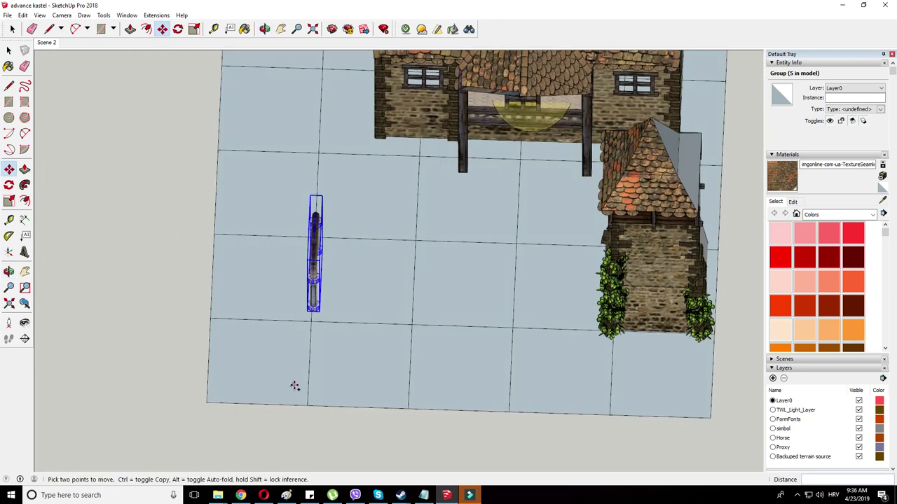
# - Make a copy of the arch turned perpendicular to the original and position it beside the original's front column
pyautogui.click(369, 388)
pyautogui.click(389, 204)
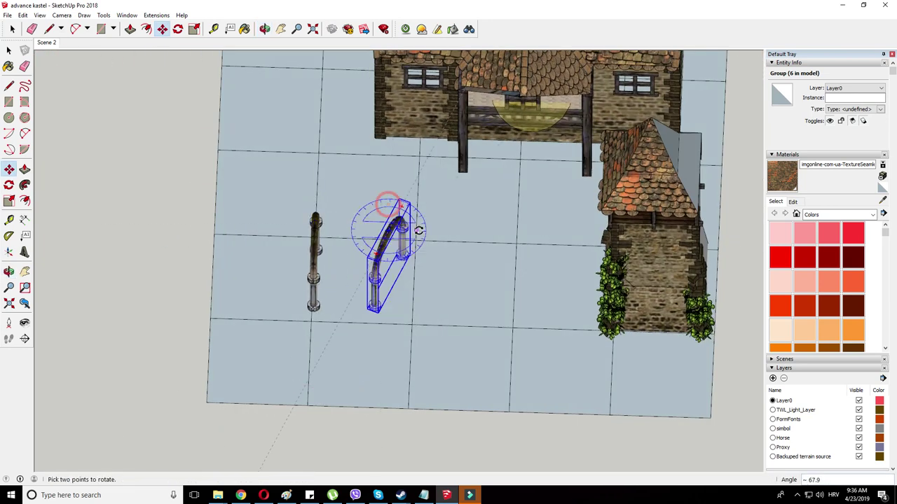
pyautogui.click(426, 229)
pyautogui.scroll(2, 420, 337)
pyautogui.click(336, 342)
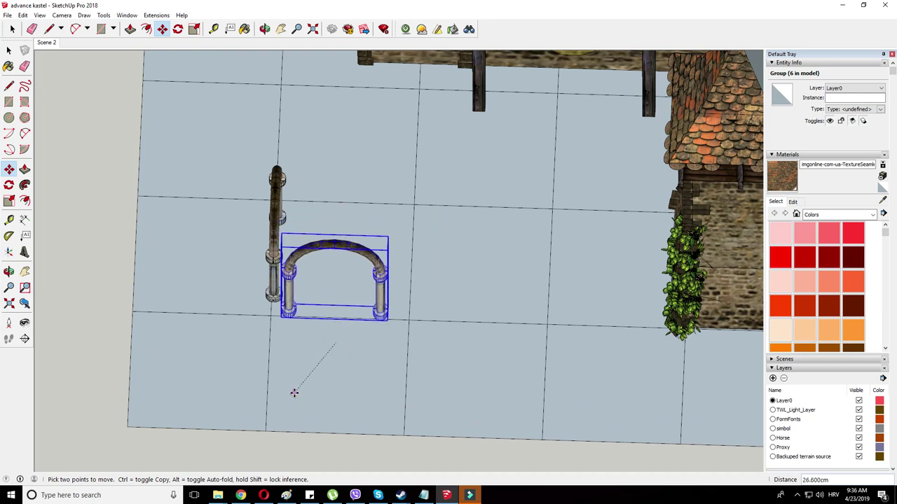
pyautogui.click(262, 237)
# - Copy the original arch across to the opposite end of the perpendicular arch
pyautogui.rightClick(280, 228)
pyautogui.click(200, 366)
pyautogui.press('ctrl')
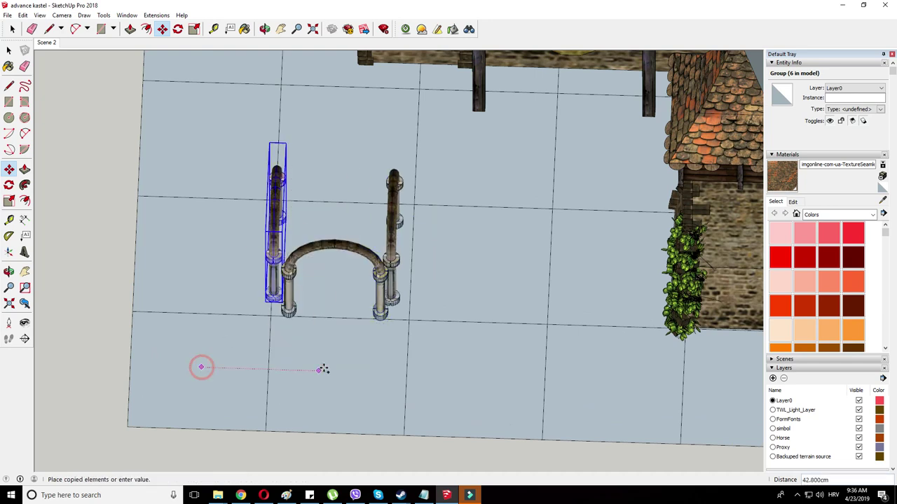
pyautogui.click(329, 368)
# - Copy the two parallel arches repeatedly toward the house and along its gable end, offsetting the last copy 51.3 cm
pyautogui.moveTo(242, 367); pyautogui.dragTo(330, 371, button='middle')
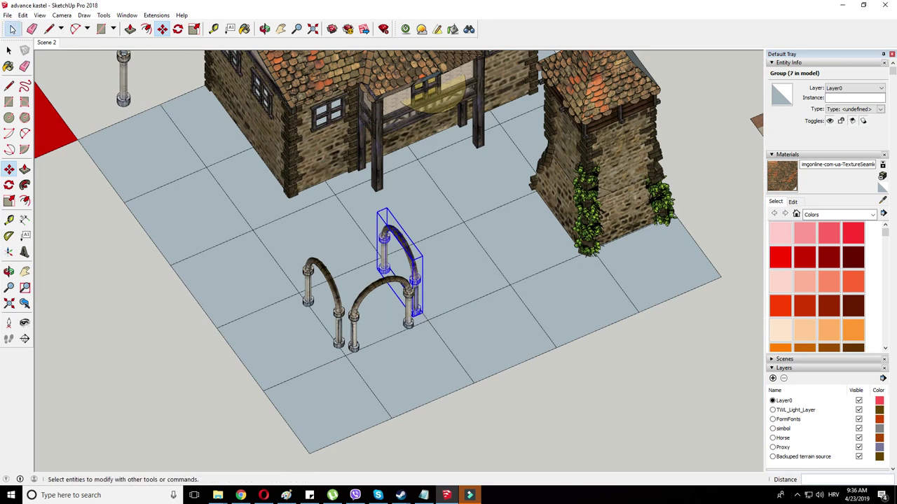
pyautogui.moveTo(120, 25); pyautogui.dragTo(227, 273, button='middle')
pyautogui.press('space')
pyautogui.click(34, 38)
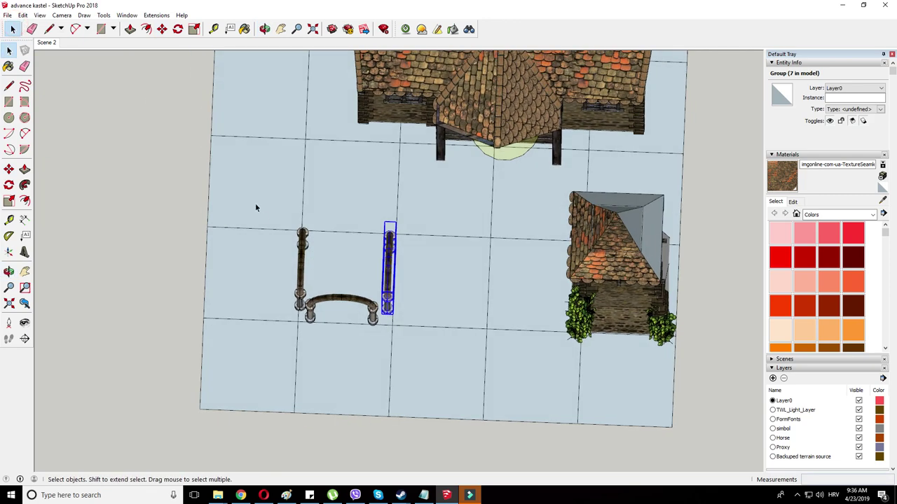
pyautogui.moveTo(432, 319); pyautogui.dragTo(434, 321)
pyautogui.moveTo(434, 320); pyautogui.dragTo(281, 210, button='middle')
pyautogui.press('m')
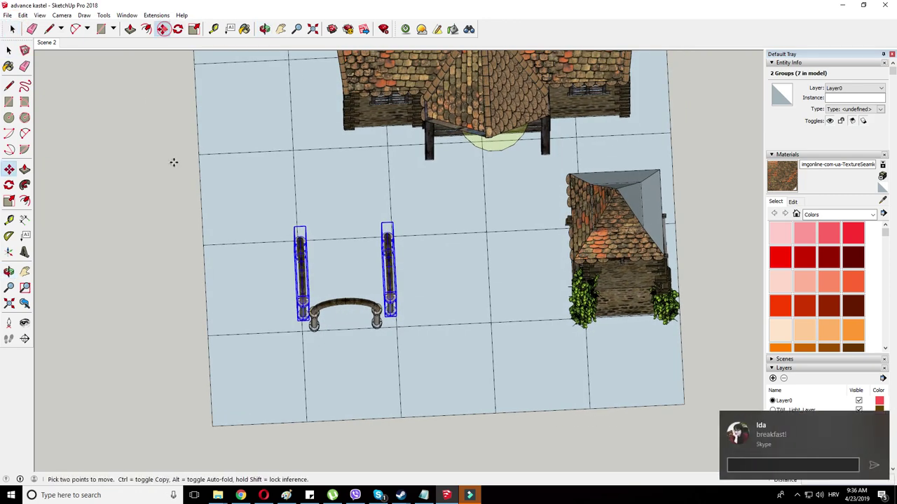
pyautogui.moveTo(172, 160); pyautogui.dragTo(557, 191, button='middle')
pyautogui.click(346, 411)
pyautogui.press('ctrl')
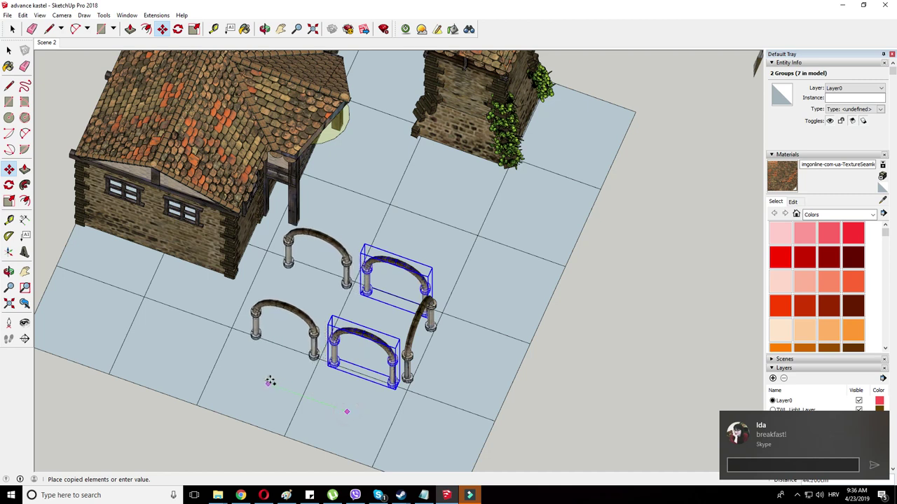
pyautogui.click(280, 389)
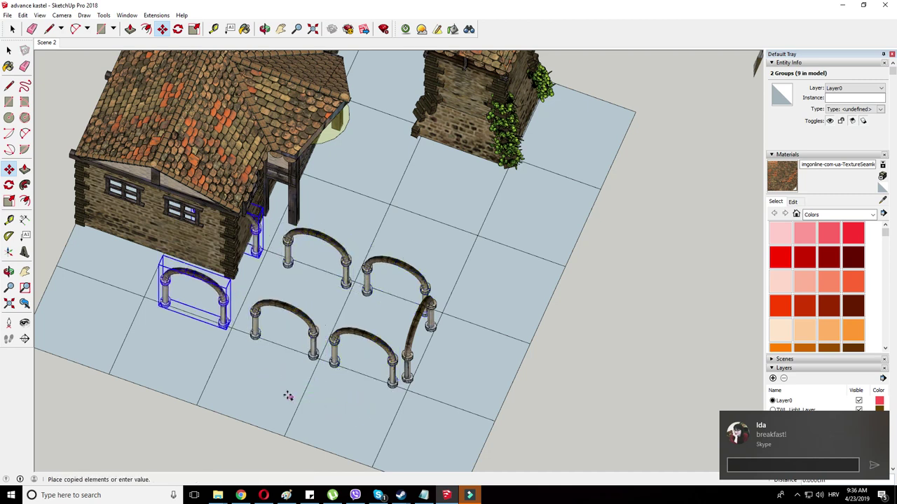
pyautogui.click(203, 361)
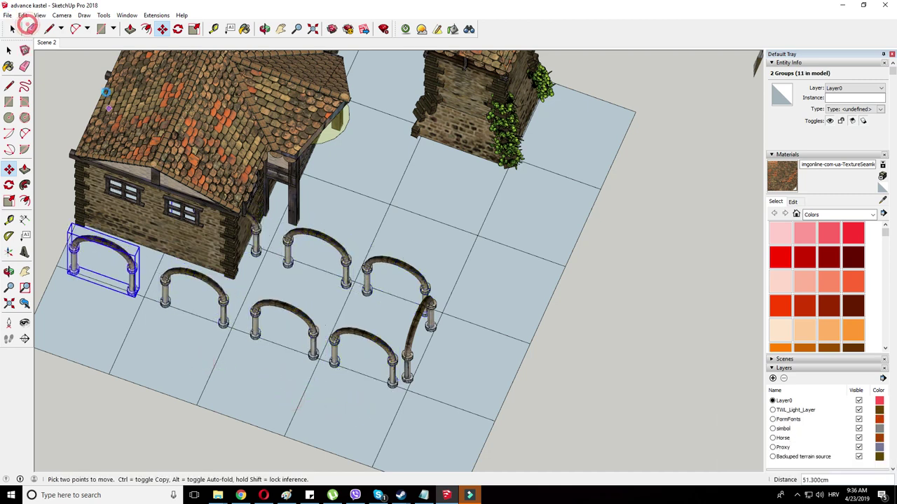
# - Erase the copied inner-row arches that run into the house, keeping the outer row of the arcade
pyautogui.press('e')
pyautogui.scroll(5, 259, 236)
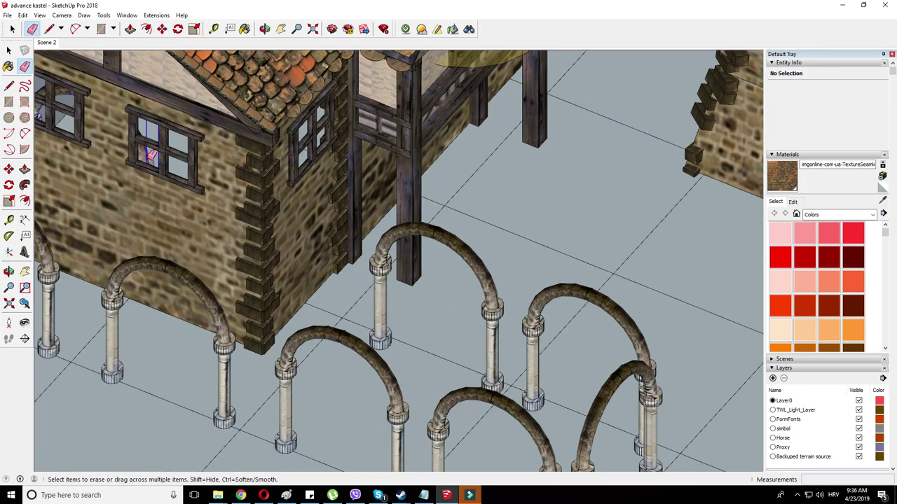
pyautogui.scroll(-8, 280, 185)
pyautogui.moveTo(283, 185); pyautogui.dragTo(250, 157, button='middle')
pyautogui.scroll(-2, 252, 256)
pyautogui.scroll(-1, 413, 297)
pyautogui.scroll(1, 293, 247)
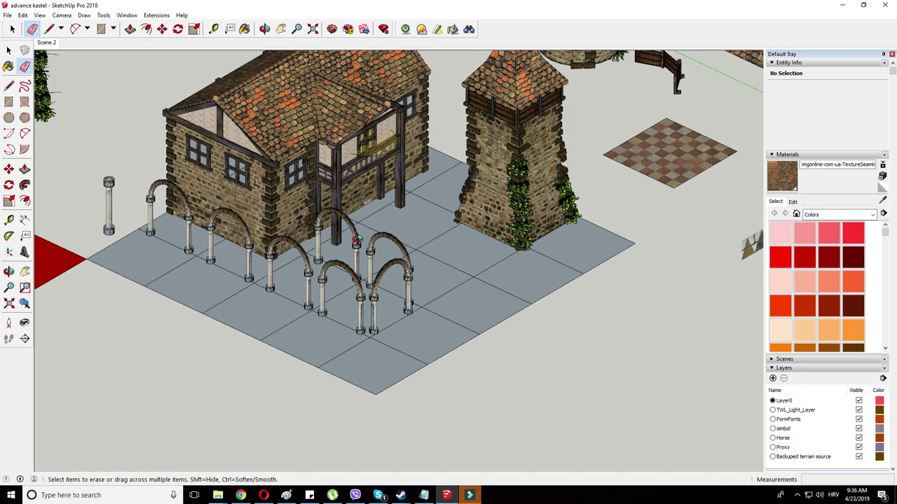
# - Copy the two facing arches nearest the house across the platform to the gap between the house and the square tower
pyautogui.moveTo(357, 240); pyautogui.dragTo(580, 337, button='middle')
pyautogui.click(10, 34)
pyautogui.moveTo(394, 300); pyautogui.dragTo(369, 306, button='middle')
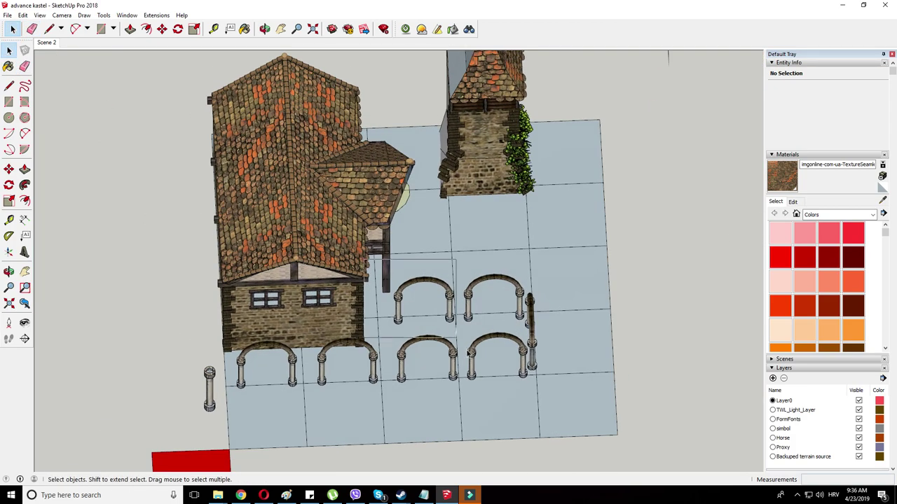
pyautogui.moveTo(358, 254); pyautogui.dragTo(463, 391)
pyautogui.moveTo(447, 392); pyautogui.dragTo(416, 401, button='middle')
pyautogui.moveTo(435, 231); pyautogui.dragTo(198, 292, button='middle')
pyautogui.click(154, 292)
pyautogui.press('ctrl')
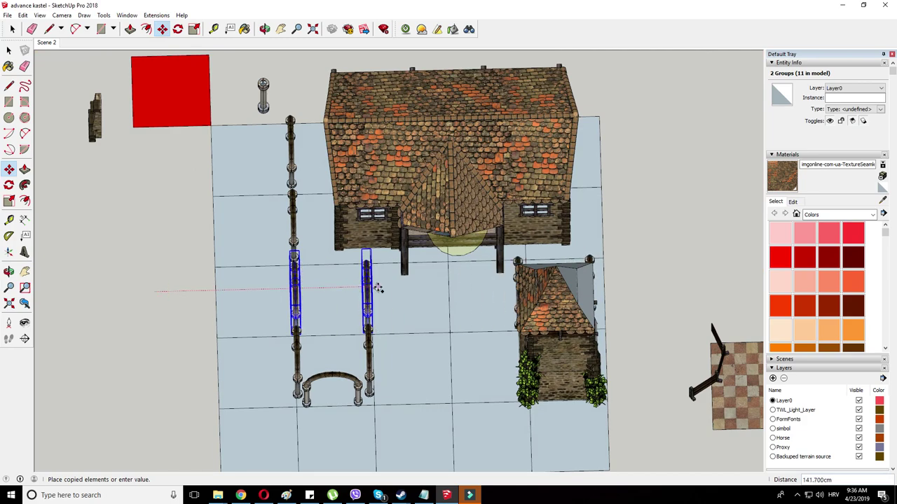
pyautogui.click(594, 284)
pyautogui.scroll(3, 652, 251)
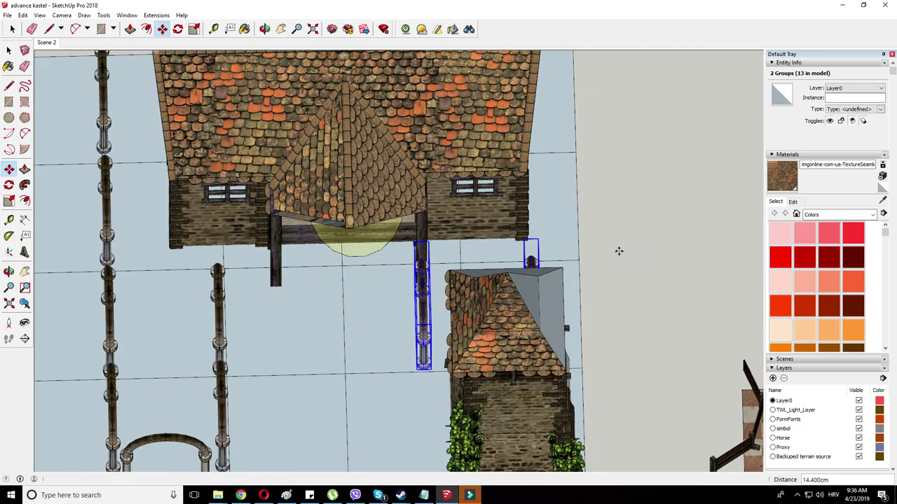
# - Copy the arch at the platform's far edge, beside the tower, one bay toward the back of the house
pyautogui.moveTo(619, 251); pyautogui.dragTo(404, 269, button='middle')
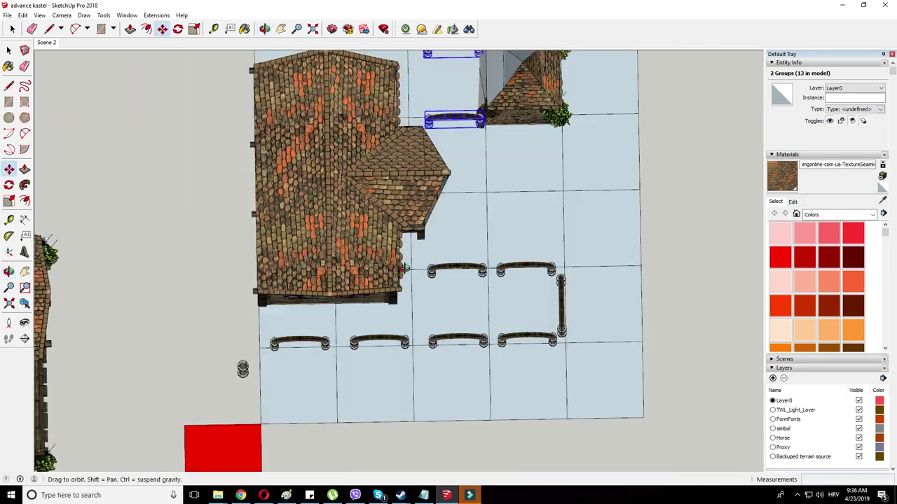
pyautogui.scroll(-2, 405, 268)
pyautogui.scroll(3, 411, 114)
pyautogui.rightClick(455, 116)
pyautogui.press('Escape')
pyautogui.press('Escape')
pyautogui.rightClick(443, 114)
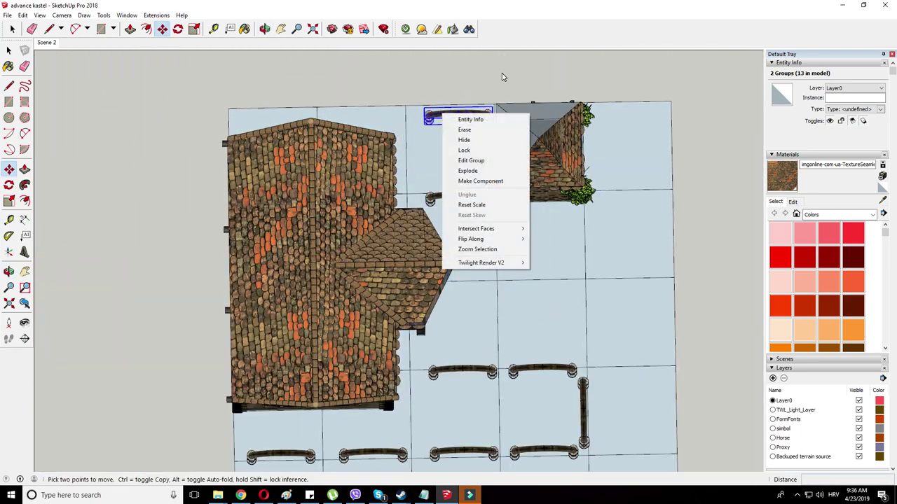
pyautogui.click(502, 76)
pyautogui.press('ctrl')
pyautogui.click(502, 70)
pyautogui.click(407, 69)
# - Move the fountain about 350 cm onto the platform between the arcade and the square tower, and shift it another 7.7 cm
pyautogui.moveTo(407, 68); pyautogui.dragTo(405, 189, button='middle')
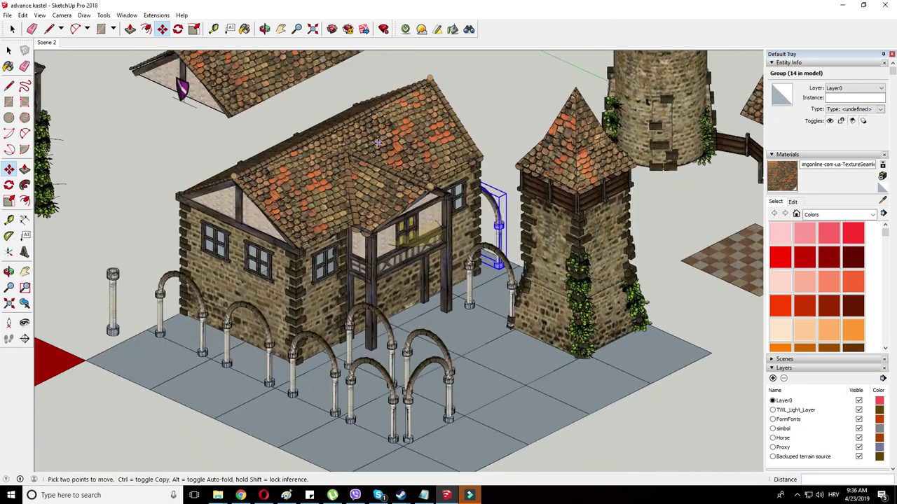
pyautogui.scroll(-4, 404, 189)
pyautogui.moveTo(286, 325); pyautogui.dragTo(285, 325, button='middle')
pyautogui.scroll(3, 286, 325)
pyautogui.press('Escape')
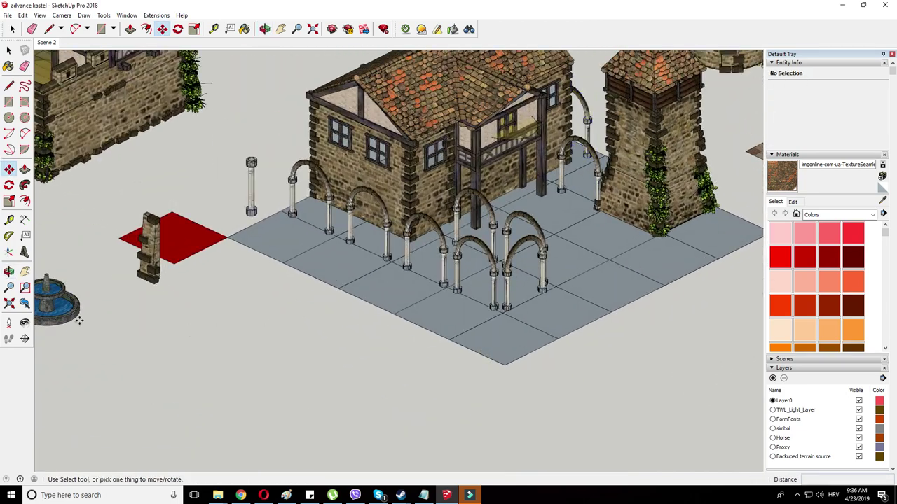
pyautogui.click(70, 321)
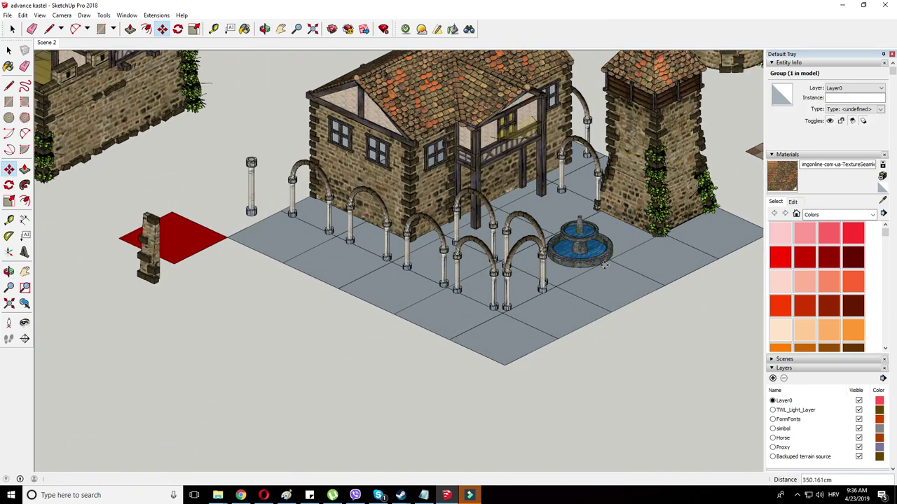
pyautogui.click(604, 264)
pyautogui.scroll(-3, 605, 264)
pyautogui.scroll(5, 330, 292)
pyautogui.click(659, 238)
pyautogui.click(666, 245)
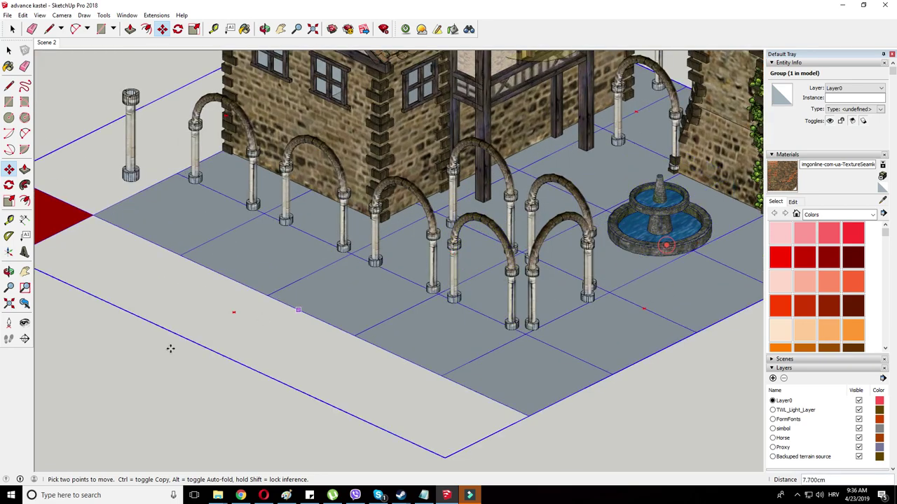
# - Try copying the square tower about 141 cm across the platform onto the front end of the arcade
pyautogui.scroll(-3, 171, 349)
pyautogui.moveTo(476, 253); pyautogui.dragTo(457, 273, button='middle')
pyautogui.scroll(-3, 456, 399)
pyautogui.moveTo(428, 356); pyautogui.dragTo(425, 346, button='middle')
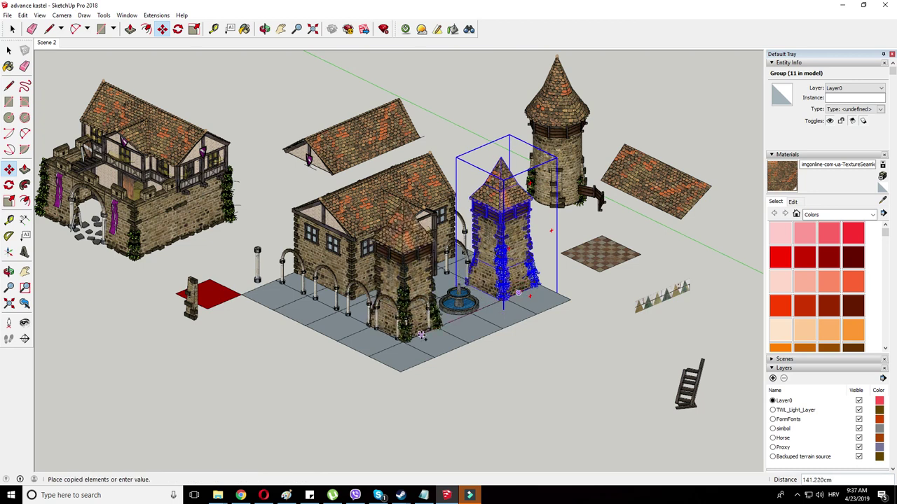
pyautogui.click(421, 337)
pyautogui.scroll(3, 420, 337)
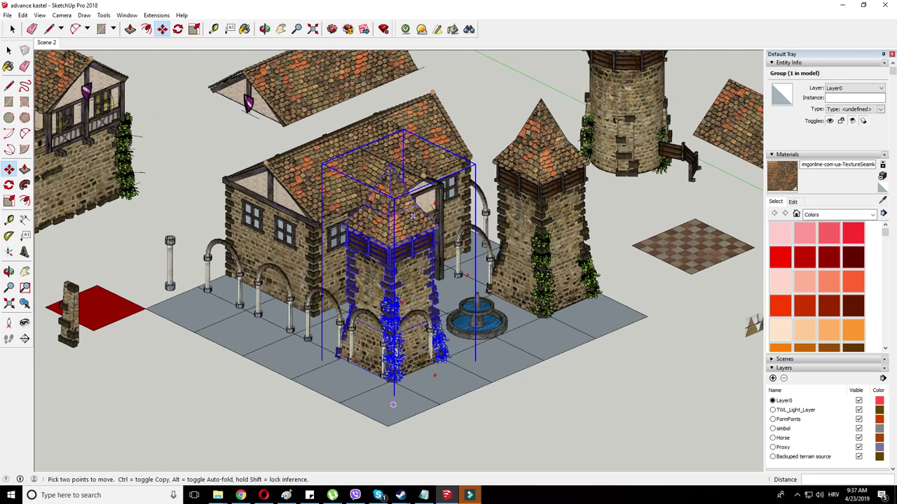
# - Shift the tower copy 3.3 cm along the red axis and delete it from the arcade's front end
pyautogui.rightClick(409, 223)
pyautogui.click(375, 258)
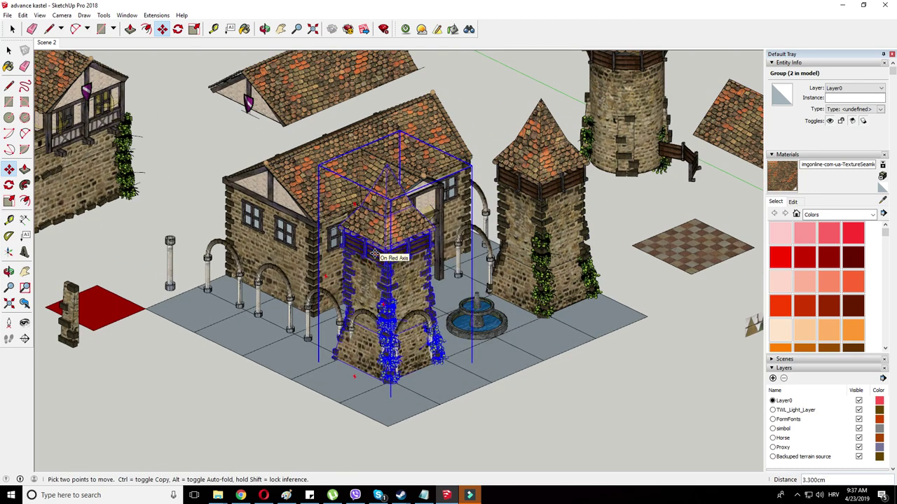
pyautogui.press('Delete')
pyautogui.scroll(-1, 390, 336)
pyautogui.moveTo(391, 325); pyautogui.dragTo(390, 325, button='middle')
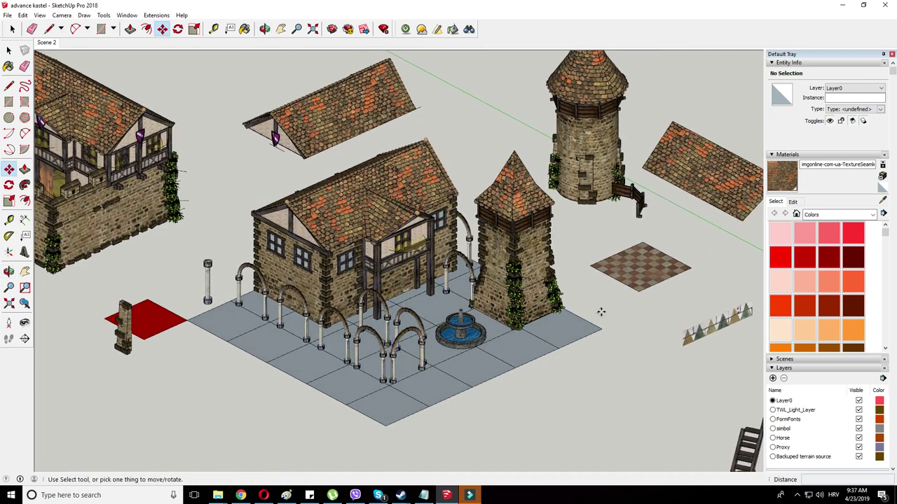